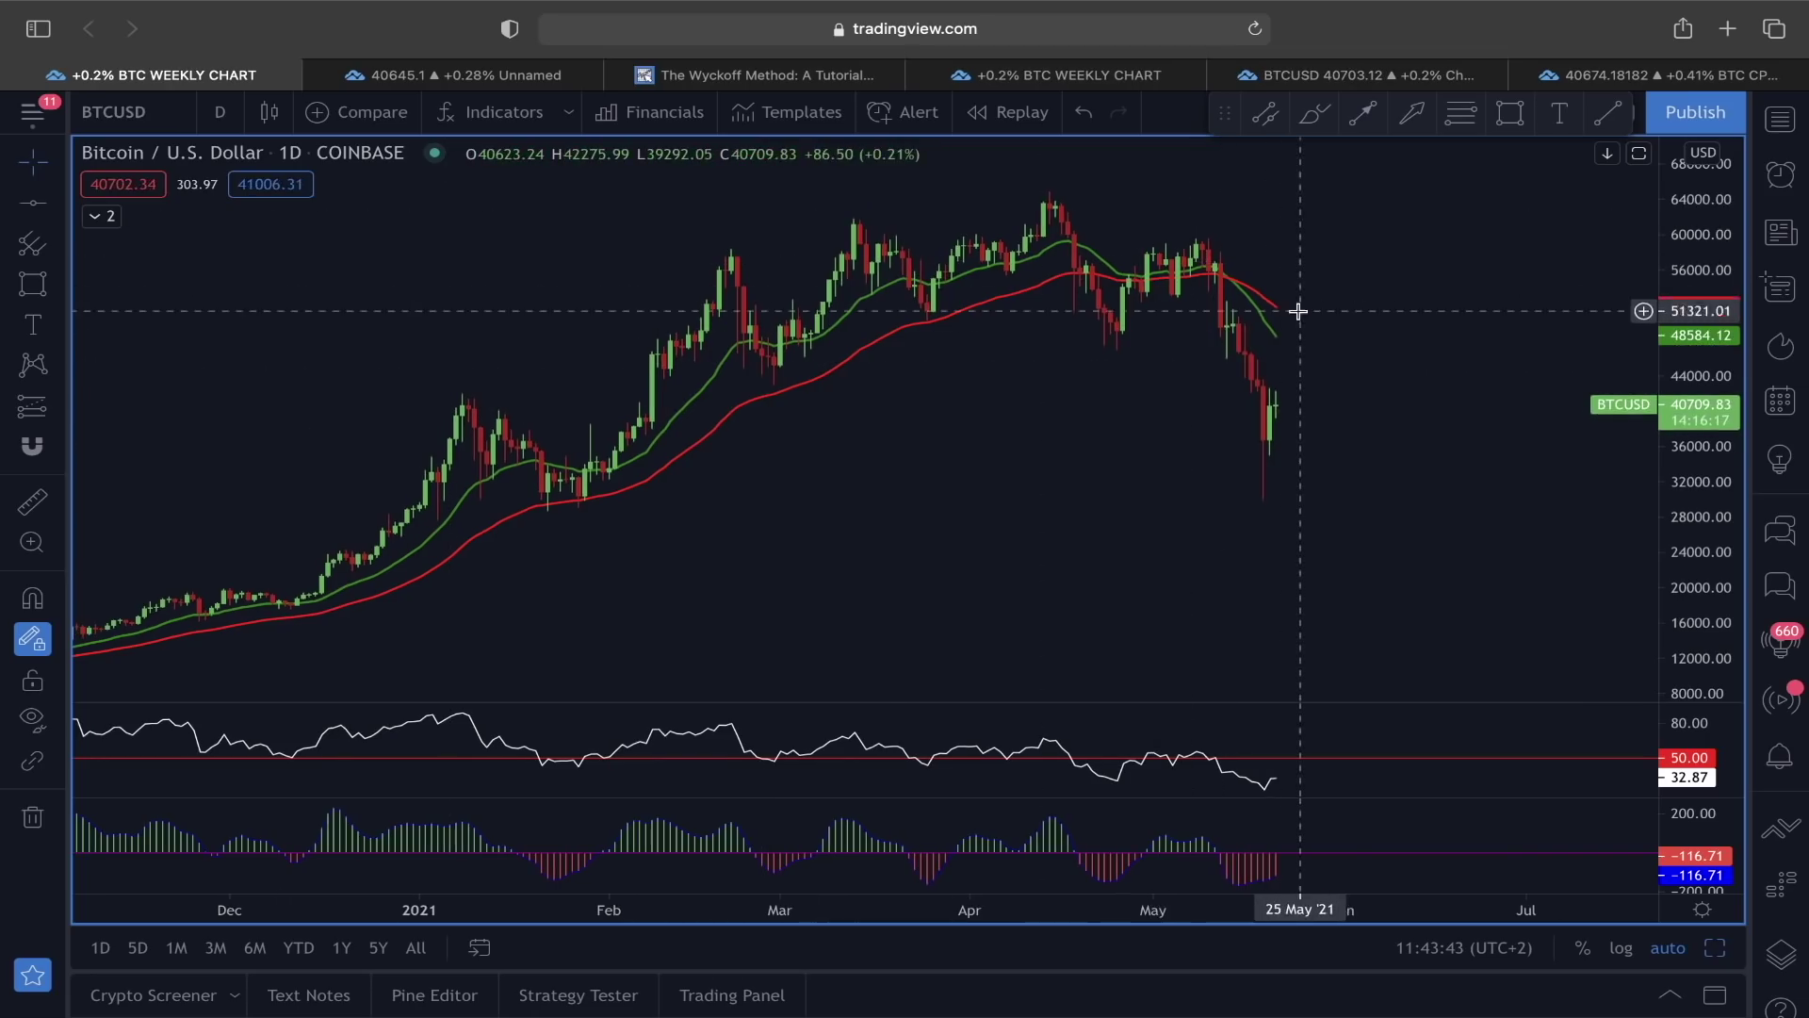
# Draw a rectangle around the May 2021 moving-average crossover, starting 06 May '21 and spanning about 58,100 down to 52,100.
pyautogui.click(1528, 114)
pyautogui.moveTo(1183, 251); pyautogui.dragTo(1259, 303)
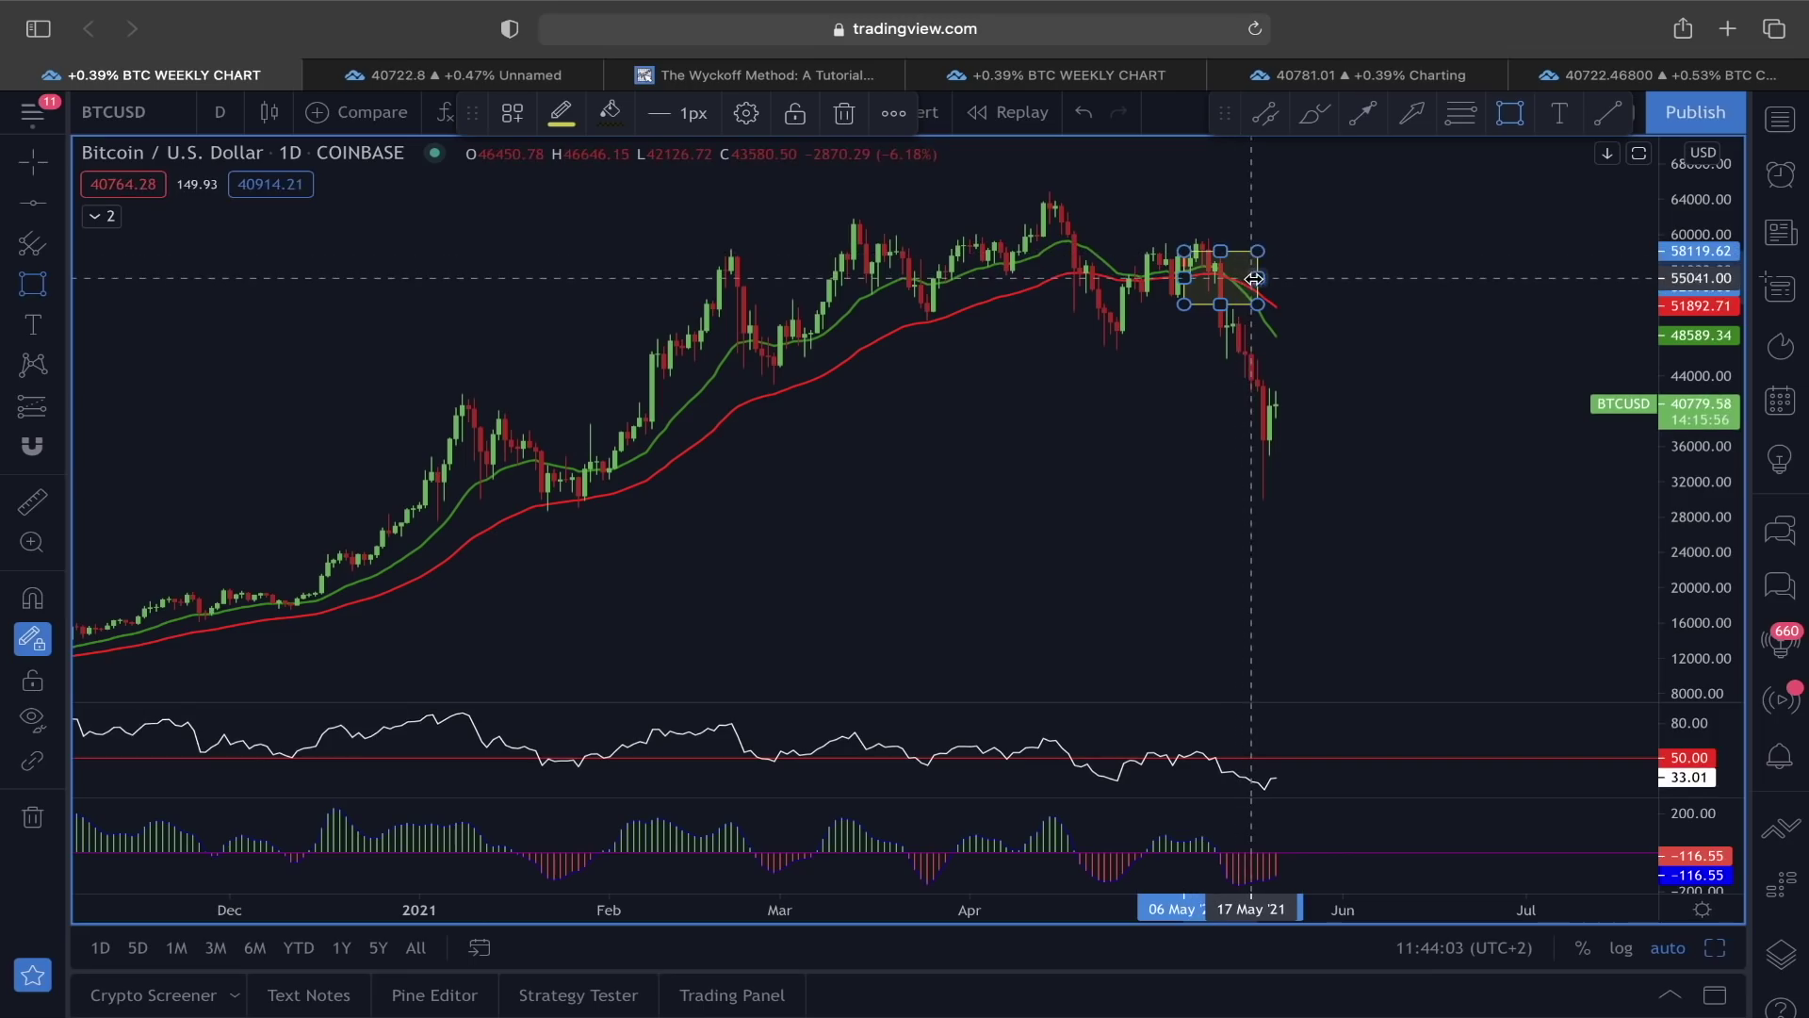
pyautogui.scroll(-2, 1330, 320)
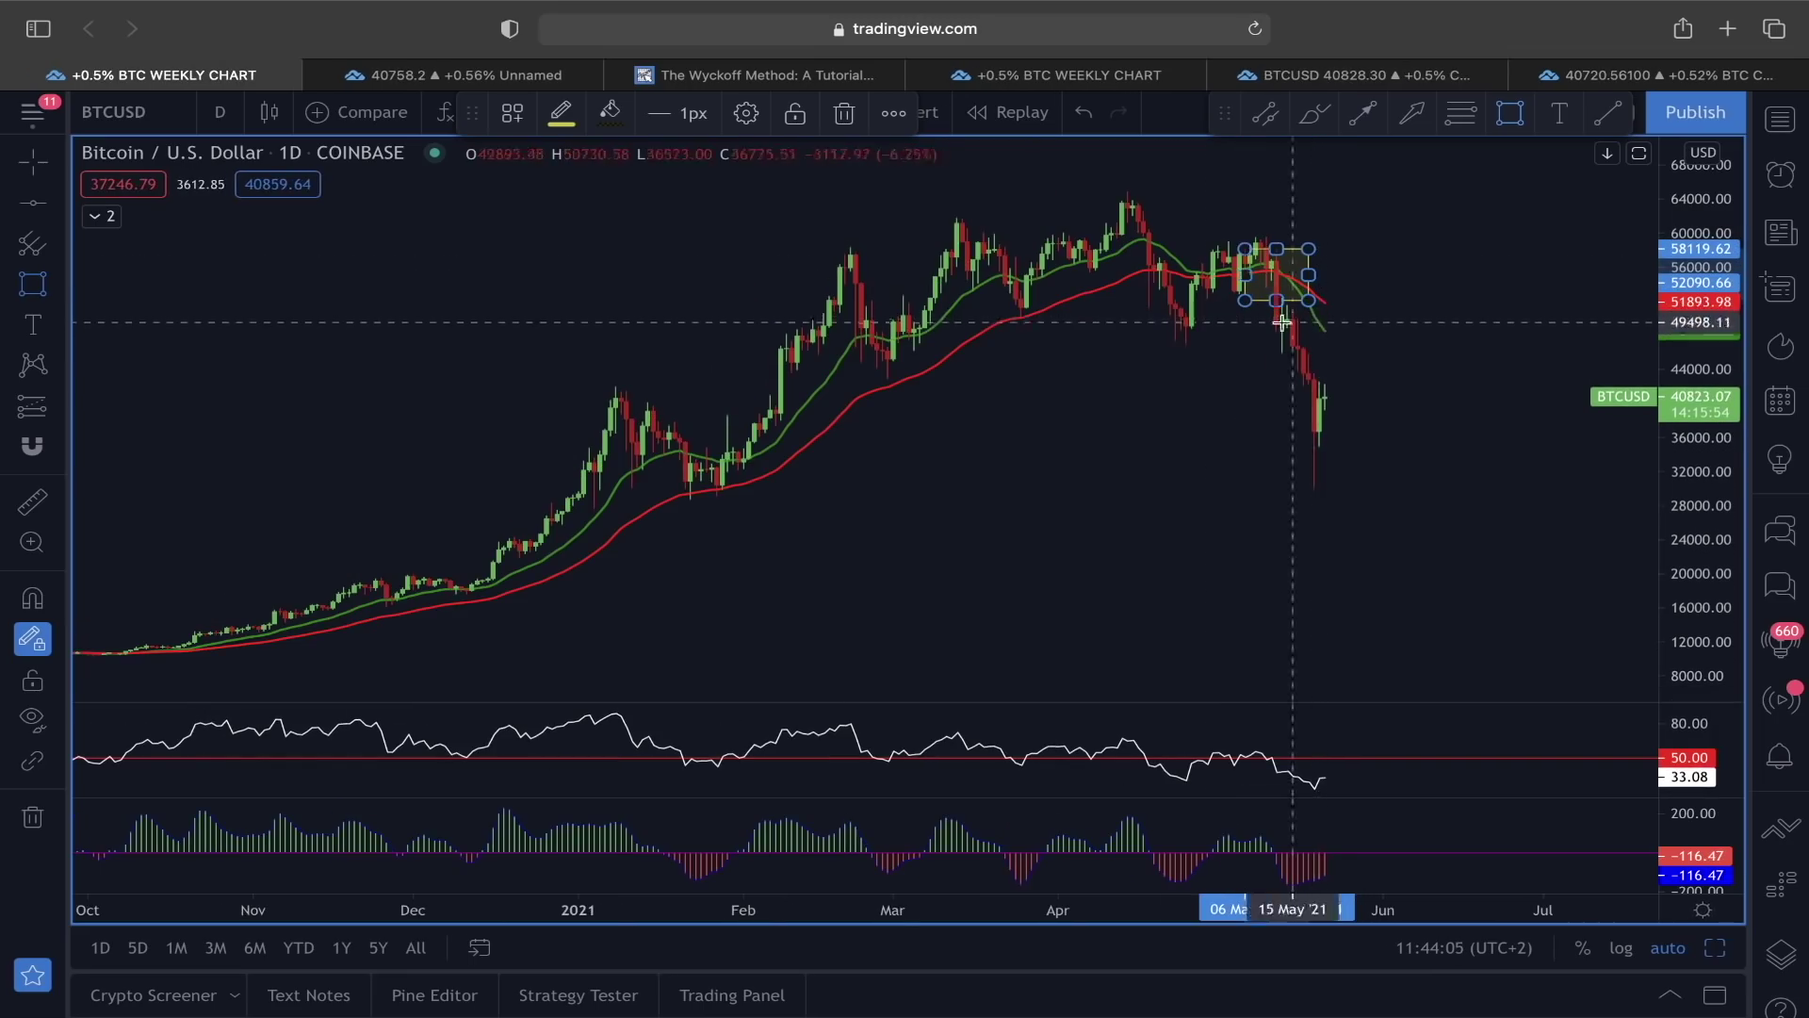
# Draw a rectangle around the early March 2020 moving-average crossover, spanning about 9,450 down to 8,400.
pyautogui.hscroll(-15, 1312, 320)
pyautogui.scroll(4, 1020, 324)
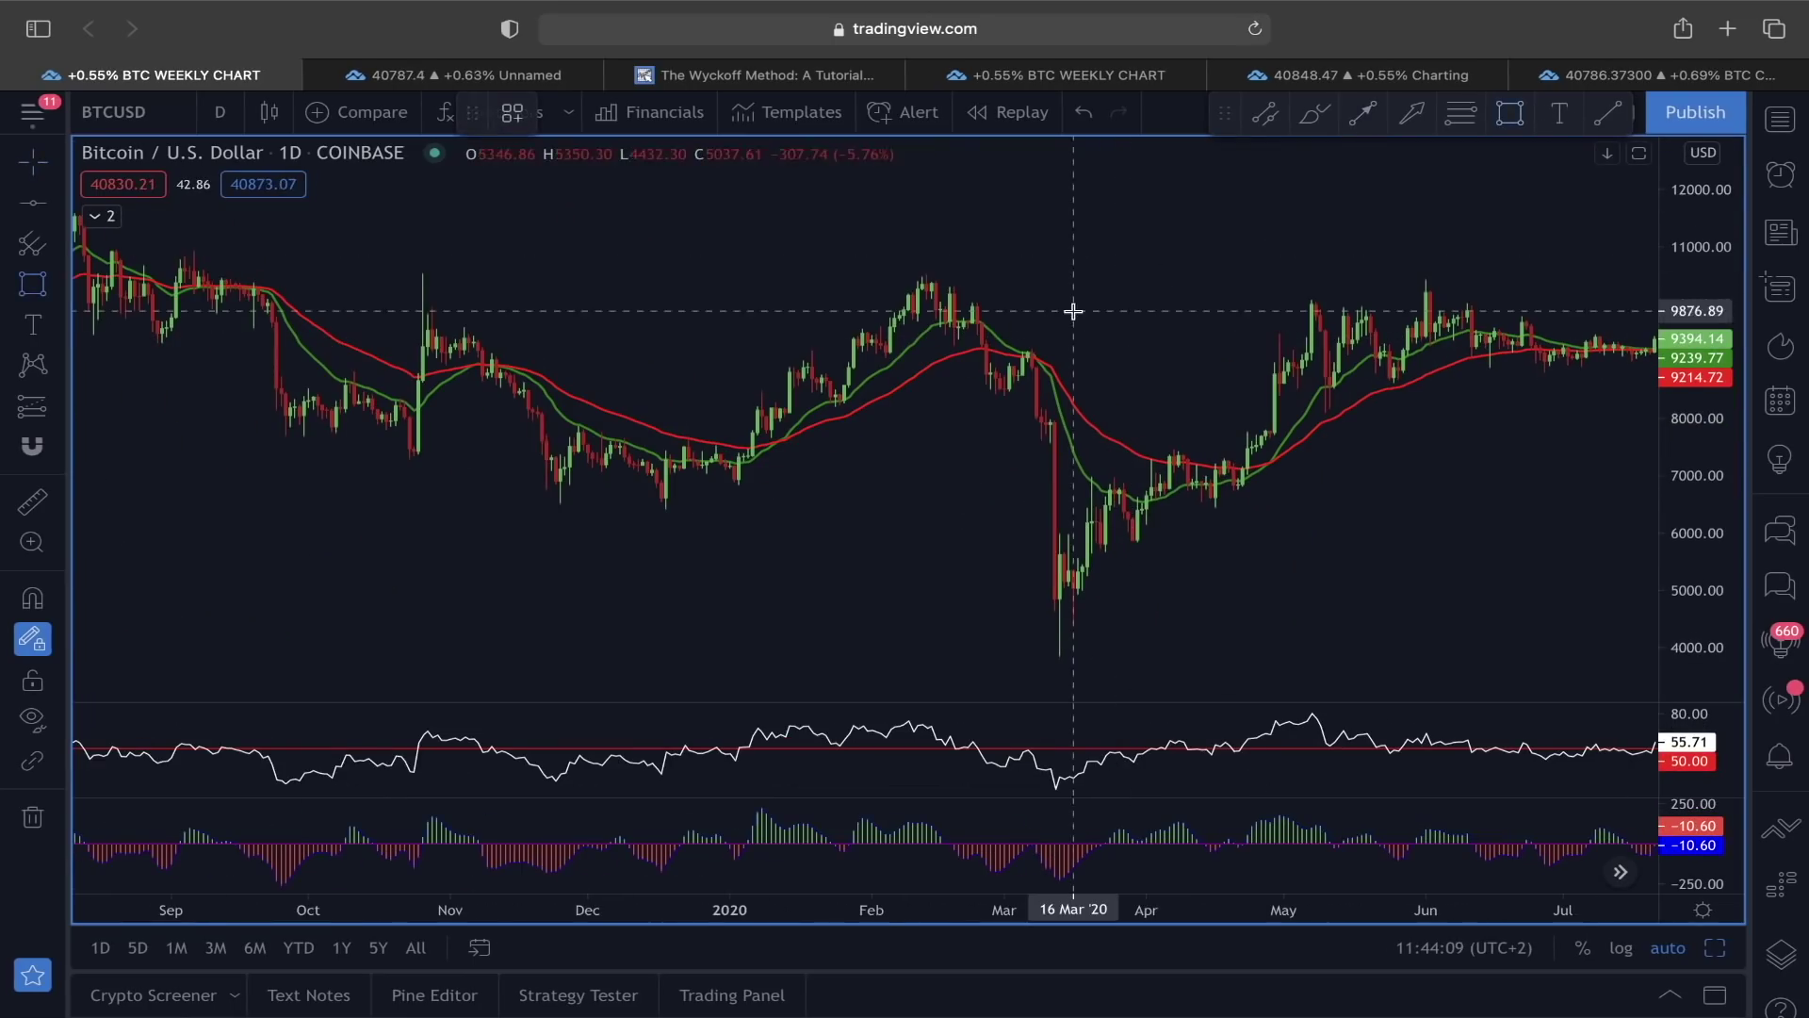
pyautogui.moveTo(1011, 335); pyautogui.dragTo(1074, 394)
# Draw a rectangle around the September 2019 moving-average crossover, from 12 Sep '19 to 29 Sep '19.
pyautogui.moveTo(529, 299)
pyautogui.mouseDown()
pyautogui.moveTo(930, 310)
pyautogui.moveTo(860, 307)
pyautogui.moveTo(1285, 226)
pyautogui.mouseUp()
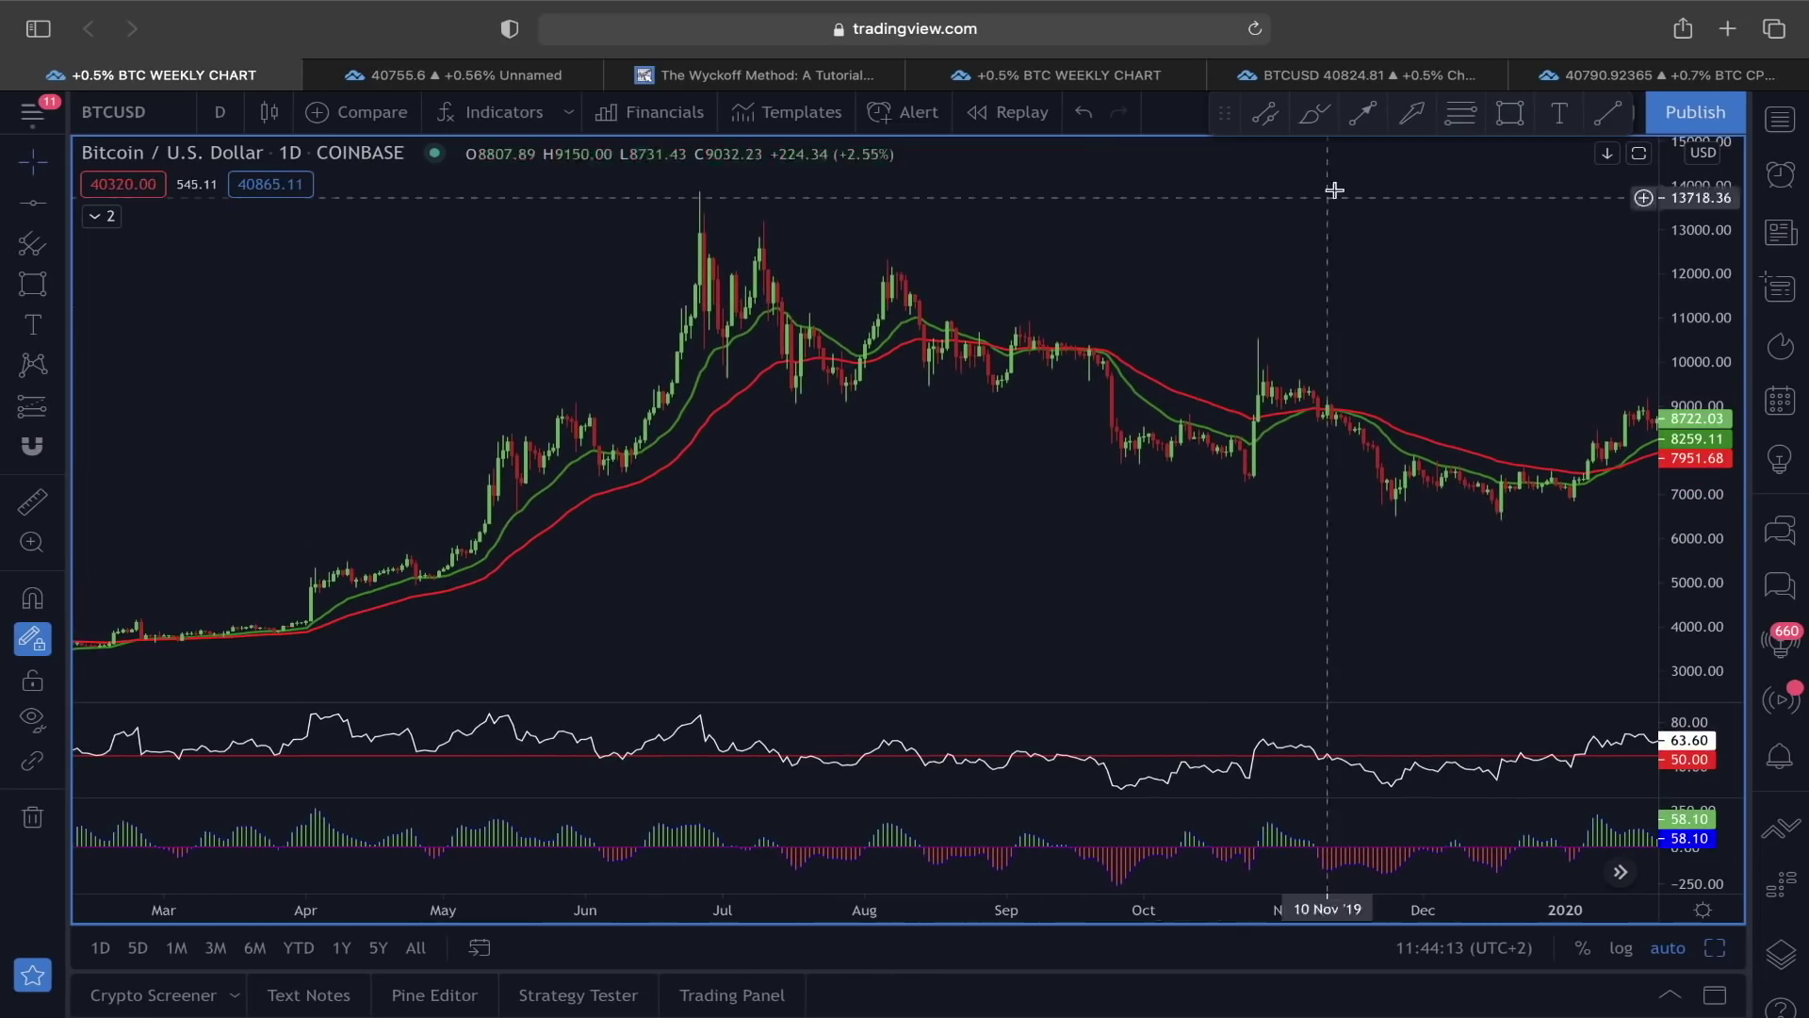
pyautogui.moveTo(1057, 332); pyautogui.dragTo(1136, 374)
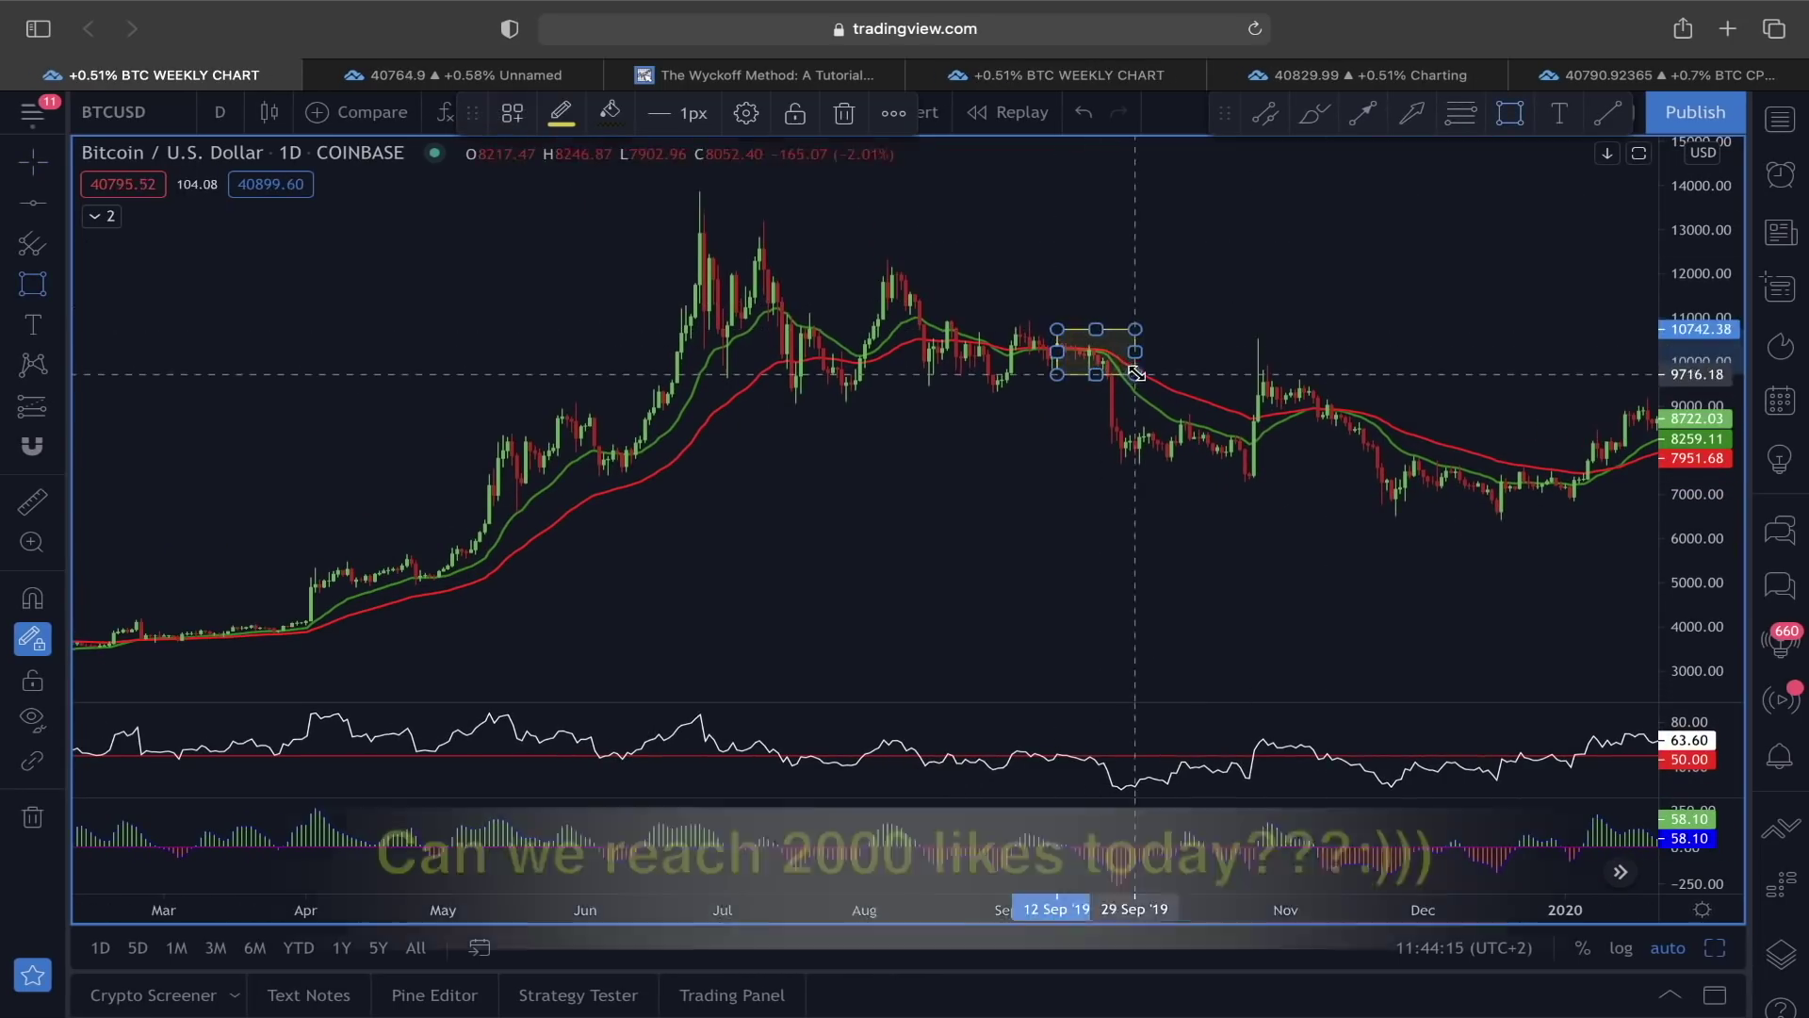
pyautogui.hscroll(15, 1280, 380)
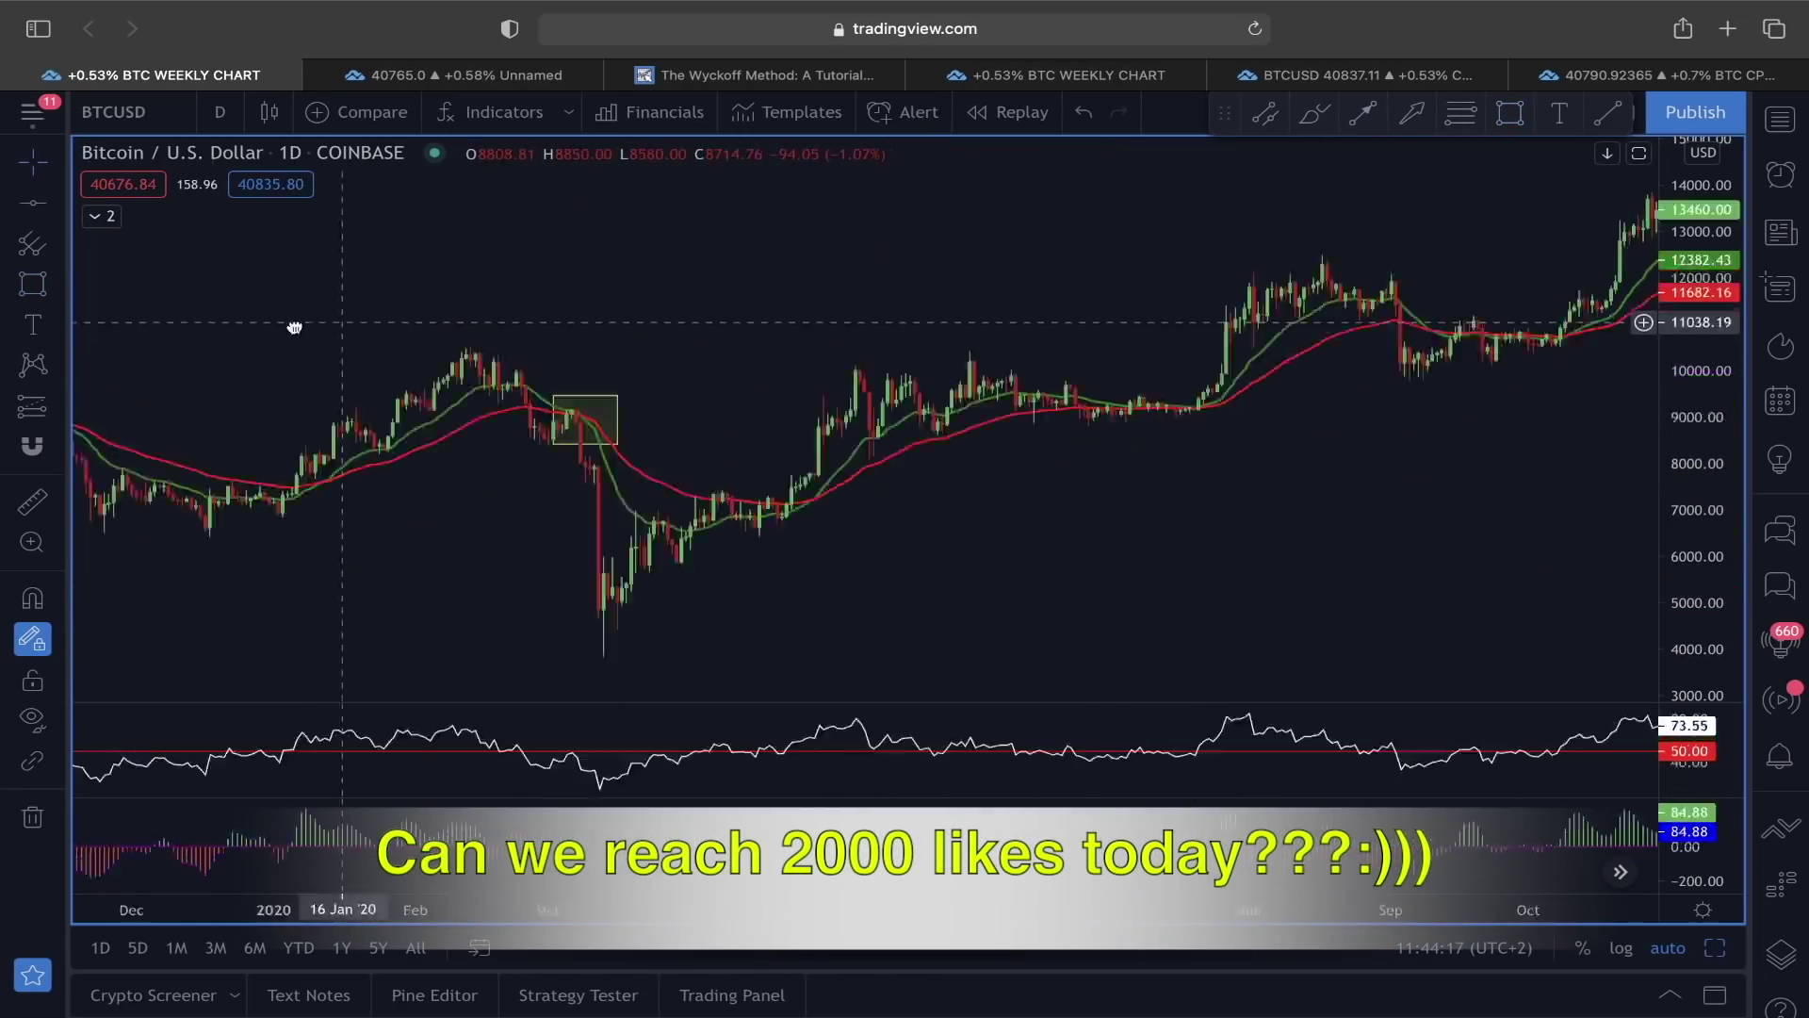
# Place a vertical line at 11 May '21 through the boxed crossover, RSI and histogram.
pyautogui.hscroll(5, 537, 320)
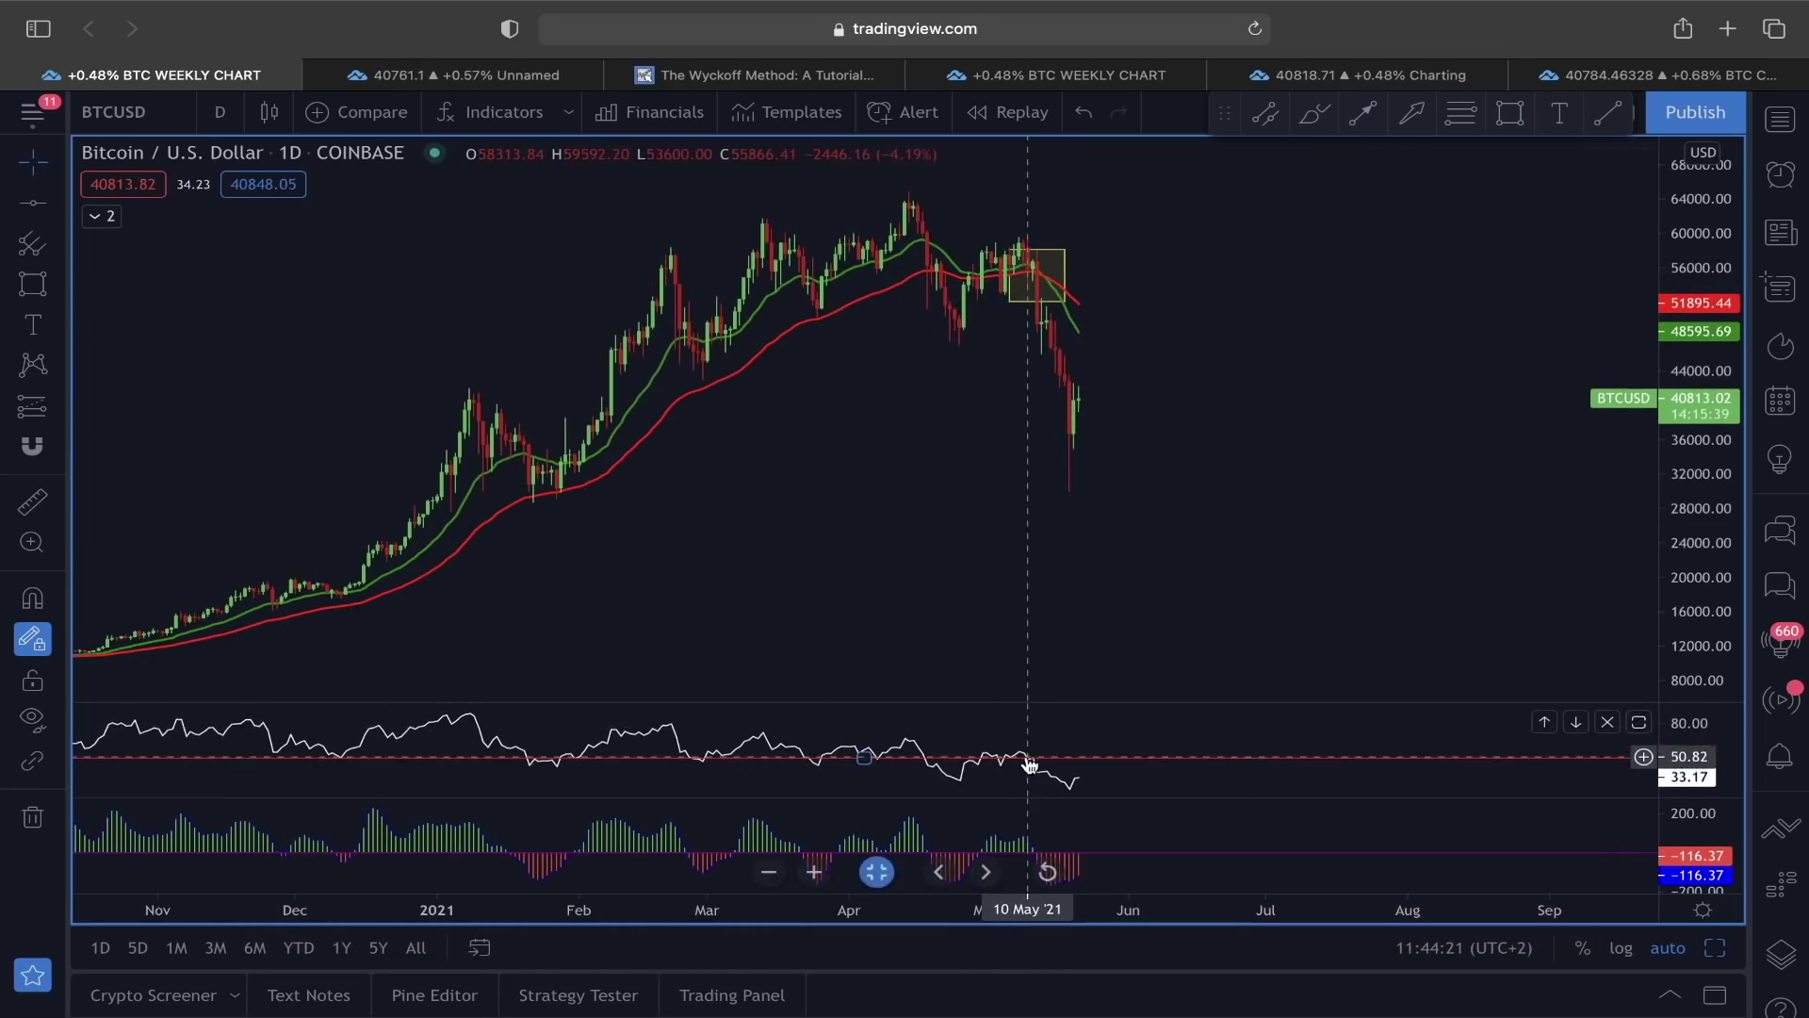
pyautogui.hscroll(3, 1032, 660)
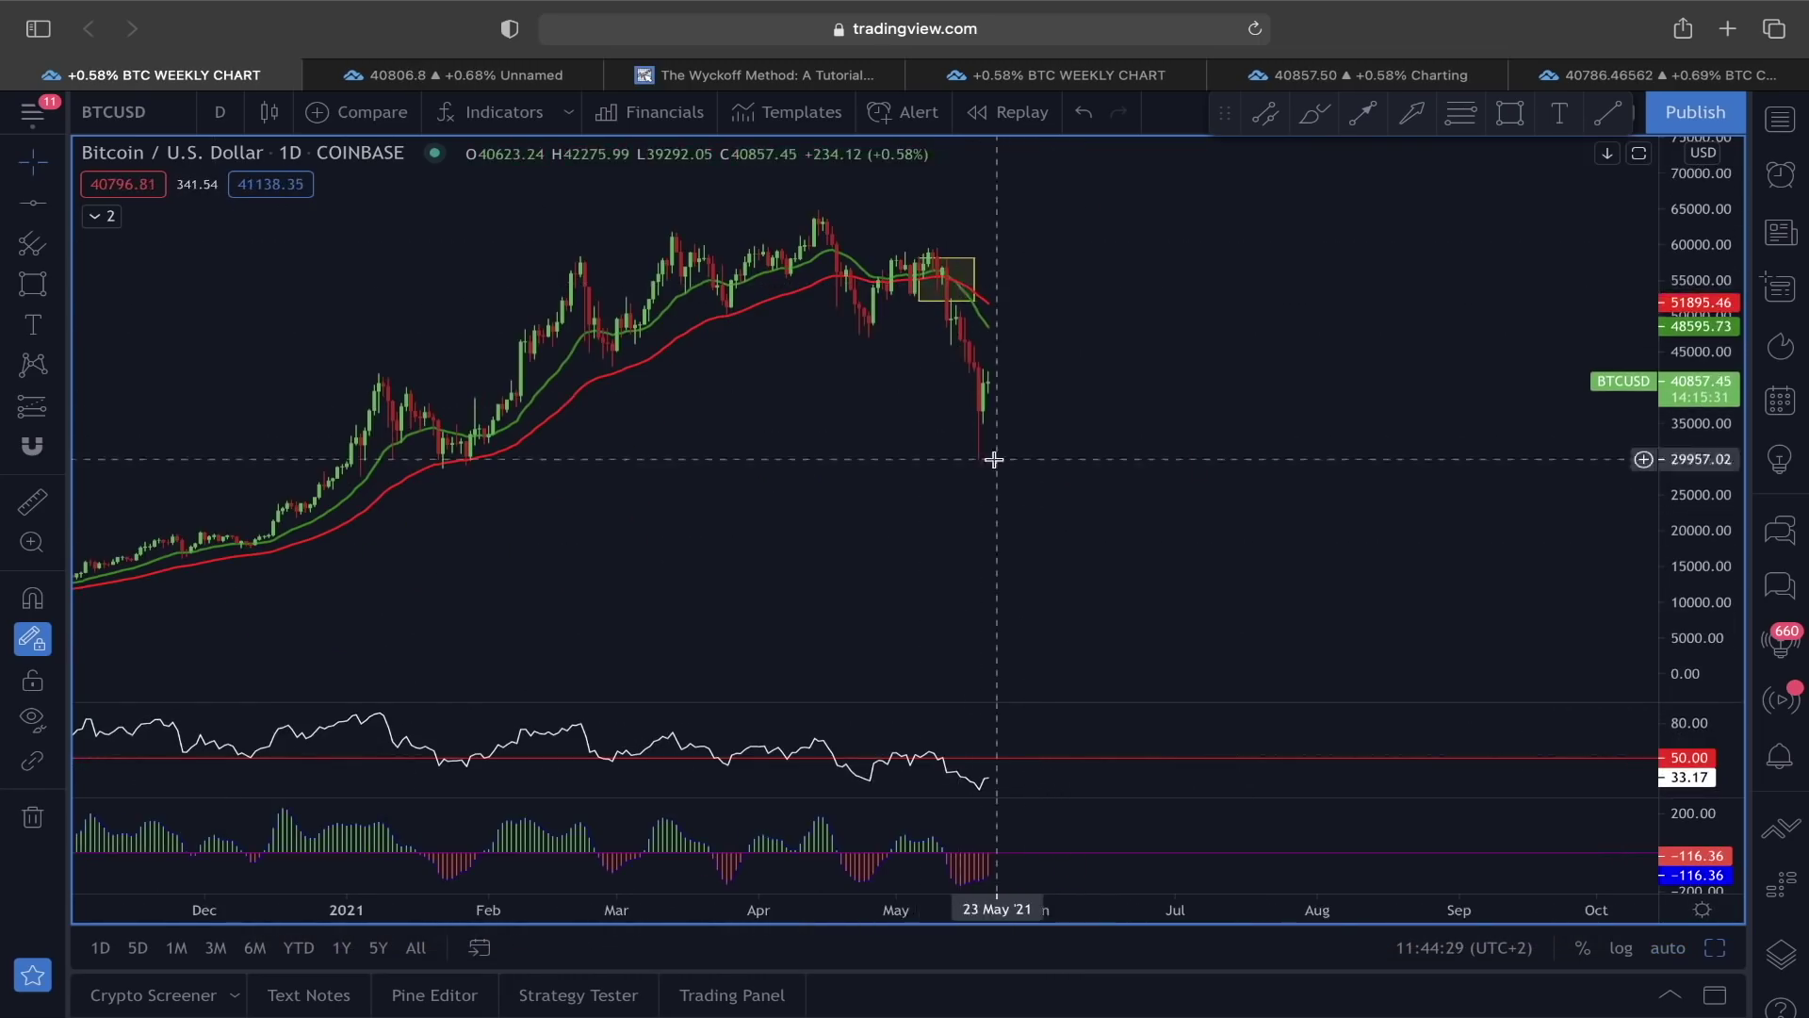
pyautogui.moveTo(942, 810)
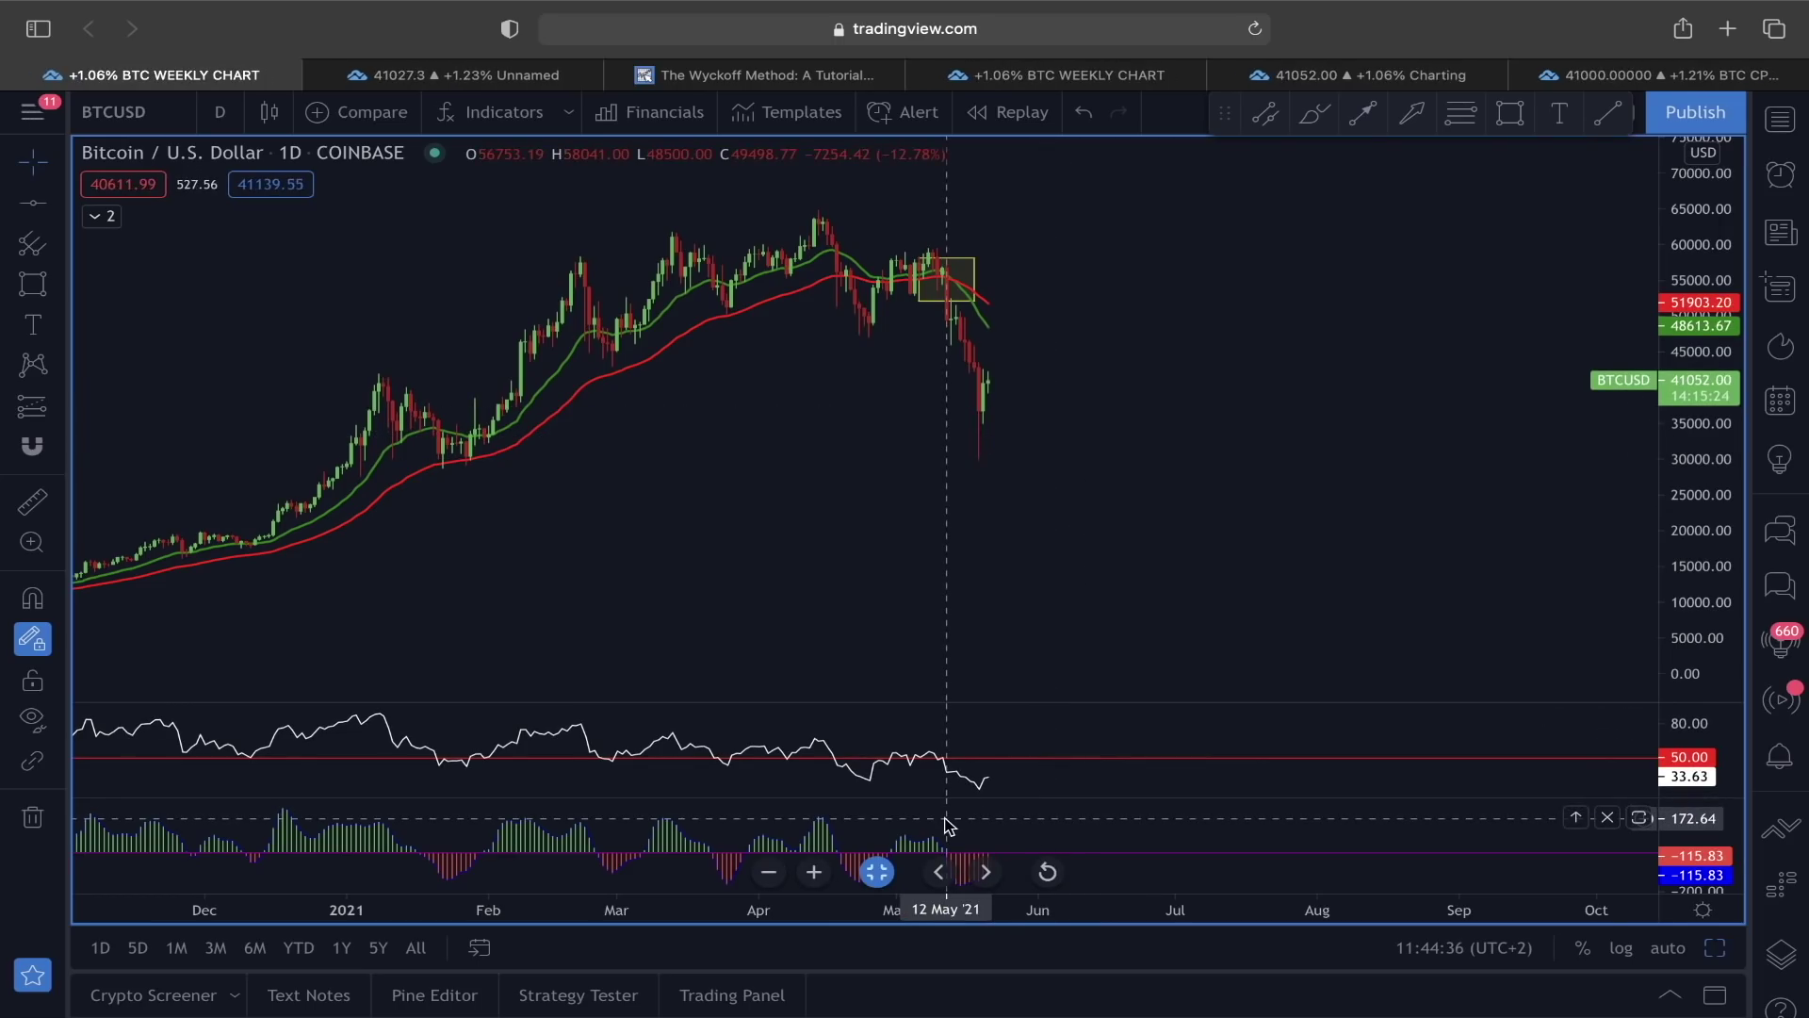
pyautogui.hscroll(-5, 1071, 658)
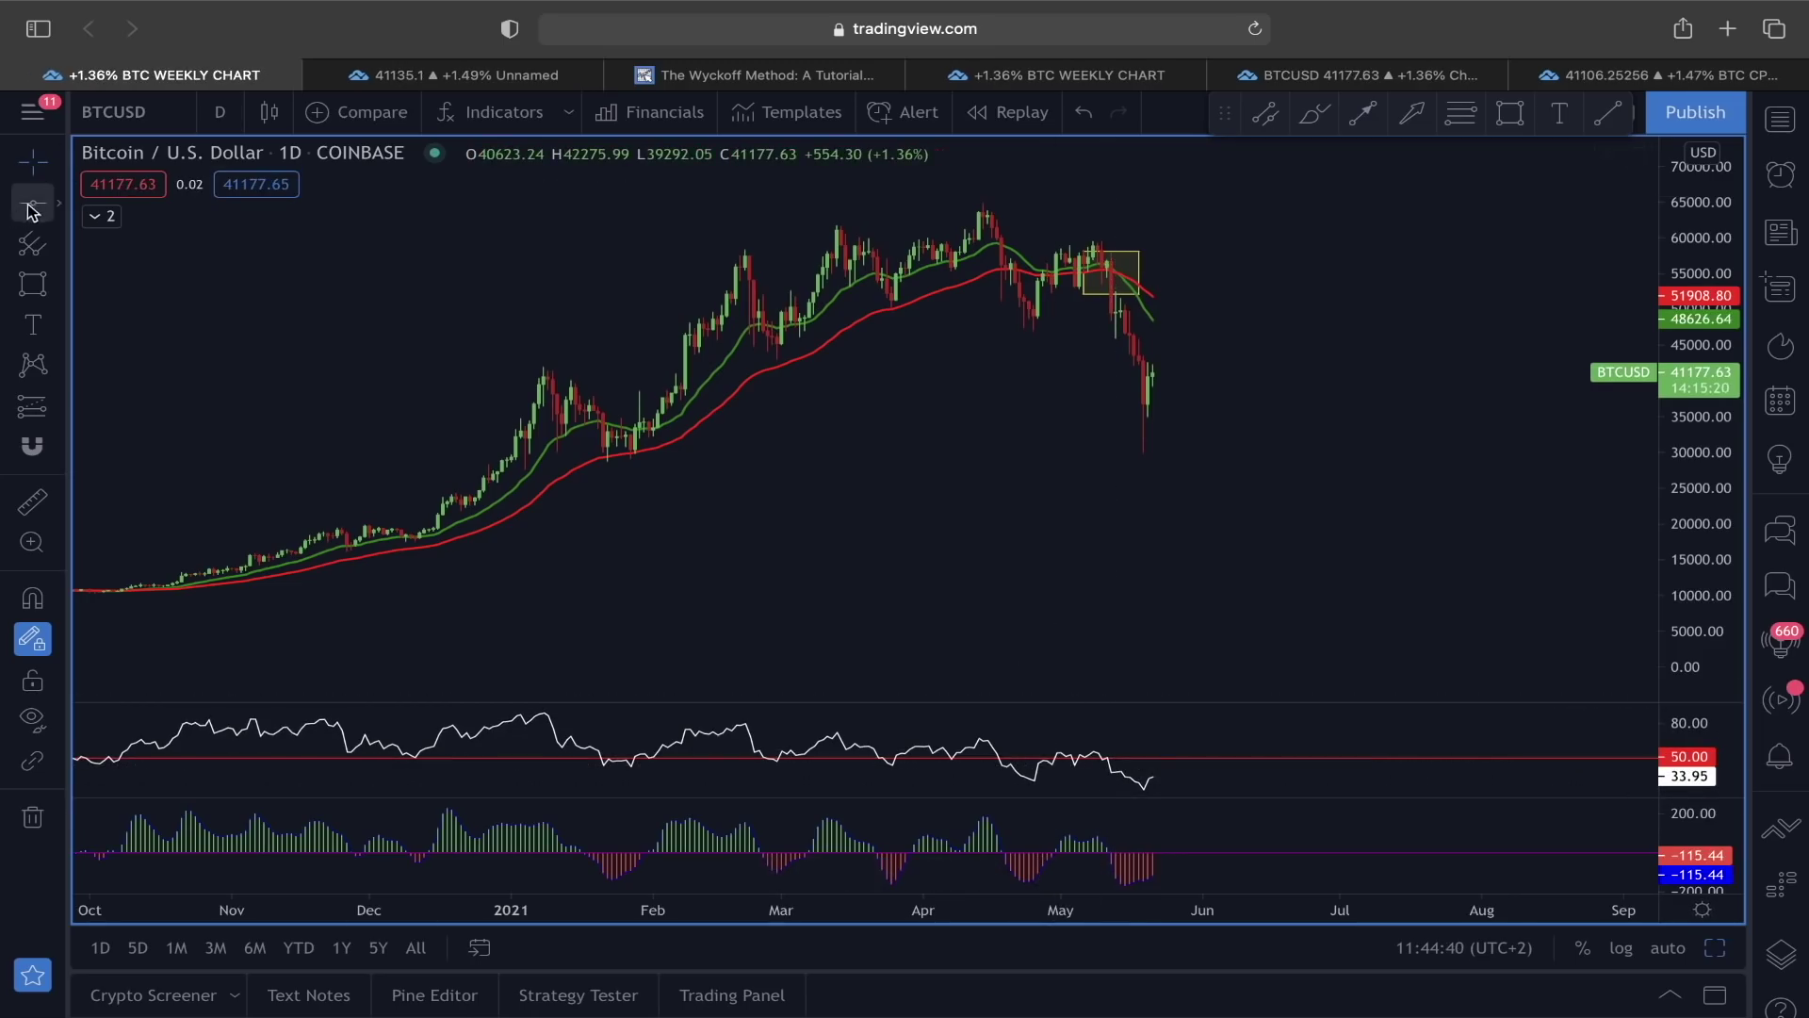
pyautogui.click(56, 205)
pyautogui.click(109, 476)
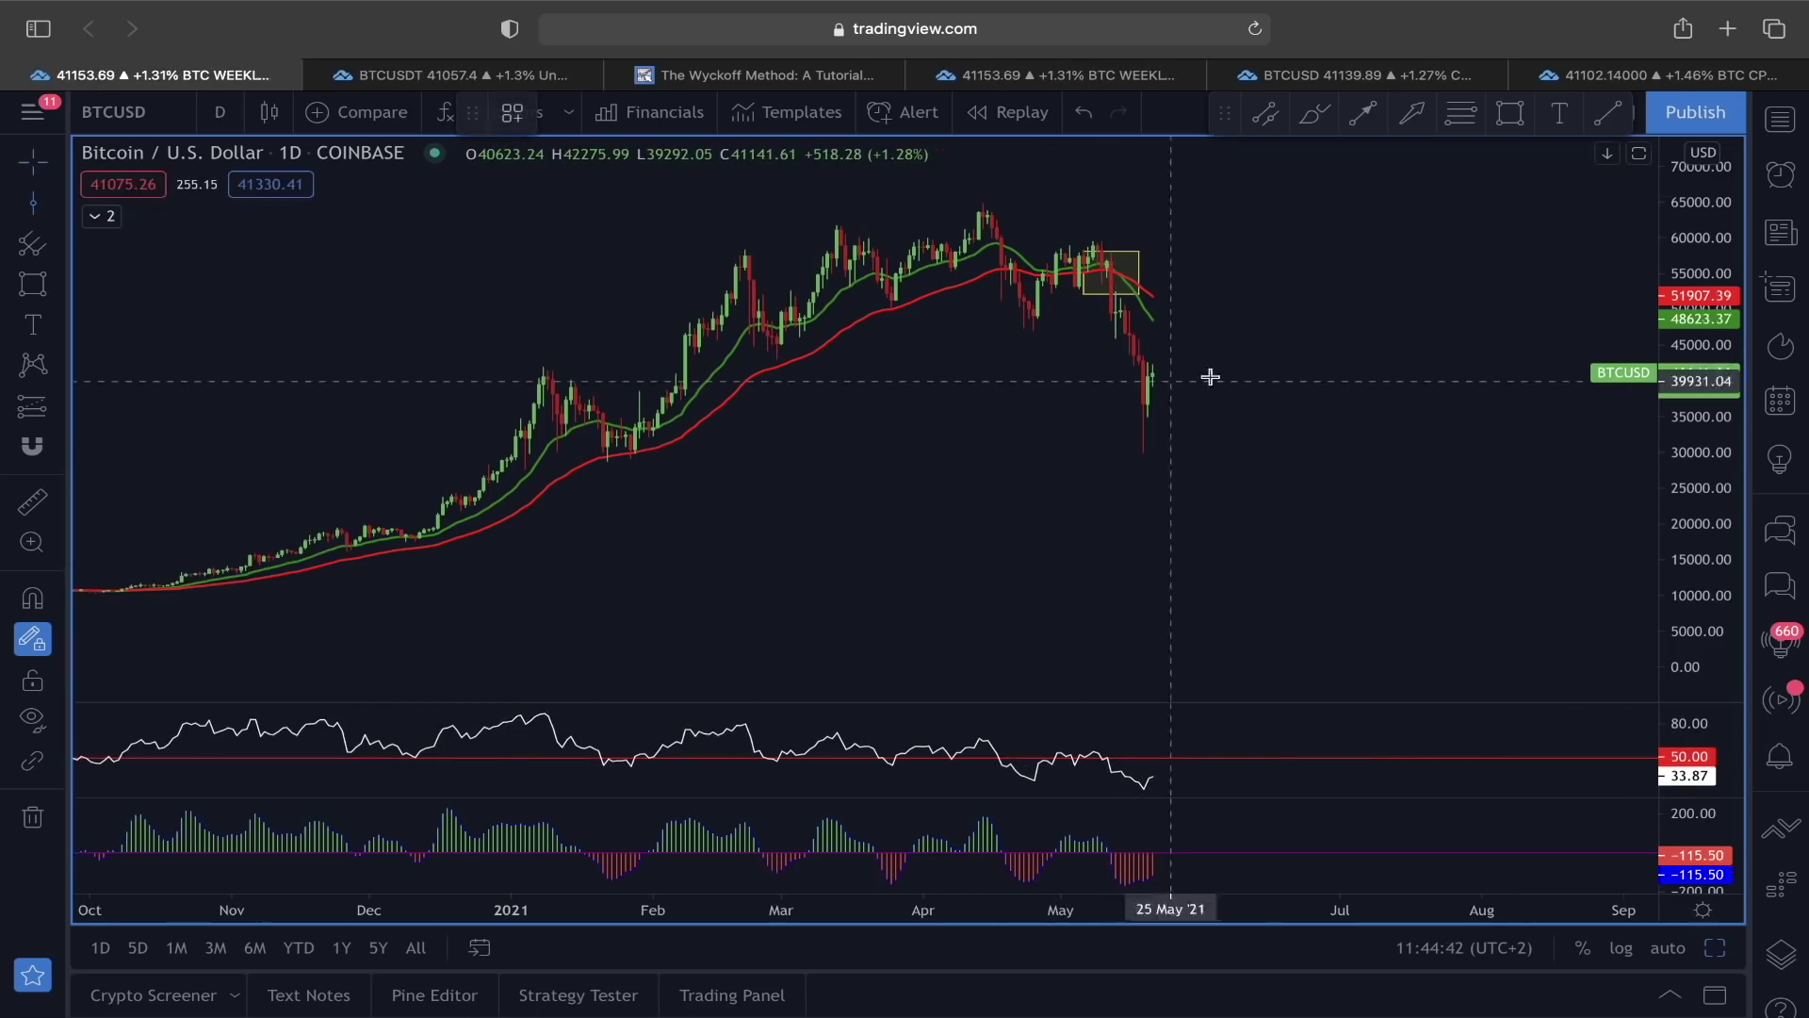
pyautogui.click(1110, 278)
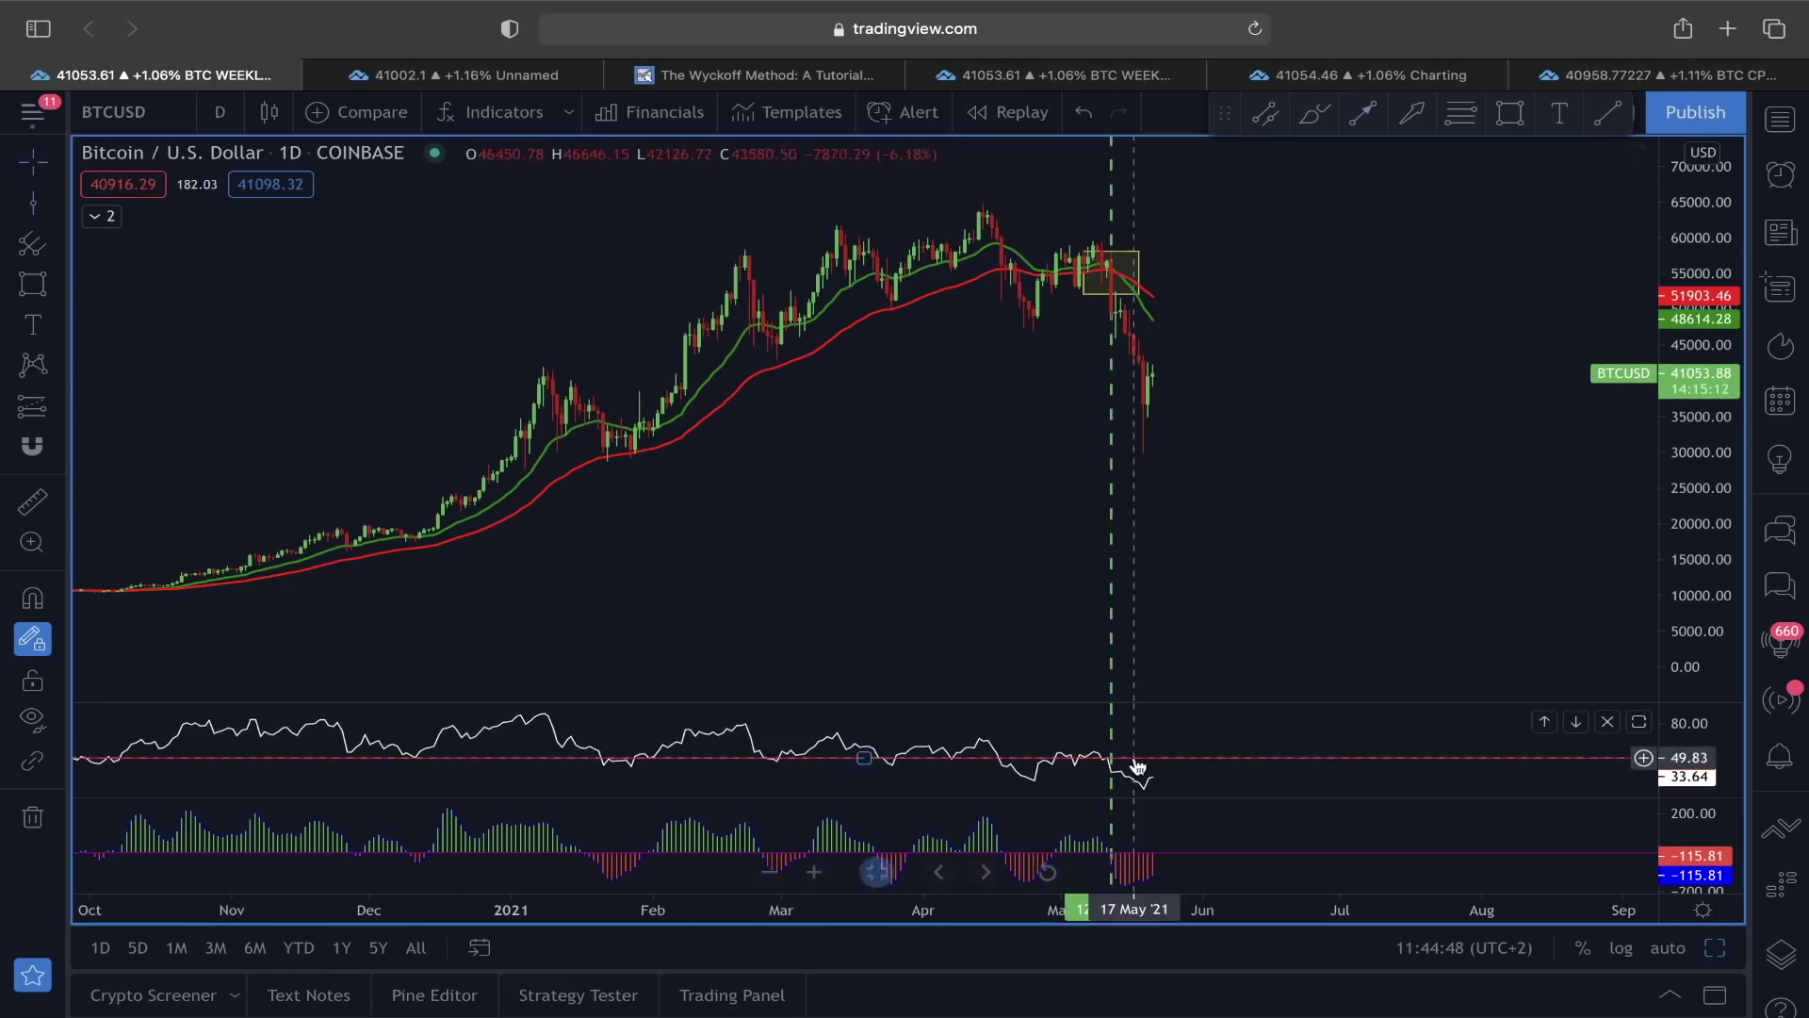
pyautogui.moveTo(1105, 763); pyautogui.dragTo(1105, 292)
# Sketch freehand strokes with the brush from the latest candle and the green moving average, meeting in an arrow tip near their projected touch.
pyautogui.scroll(3, 1193, 471)
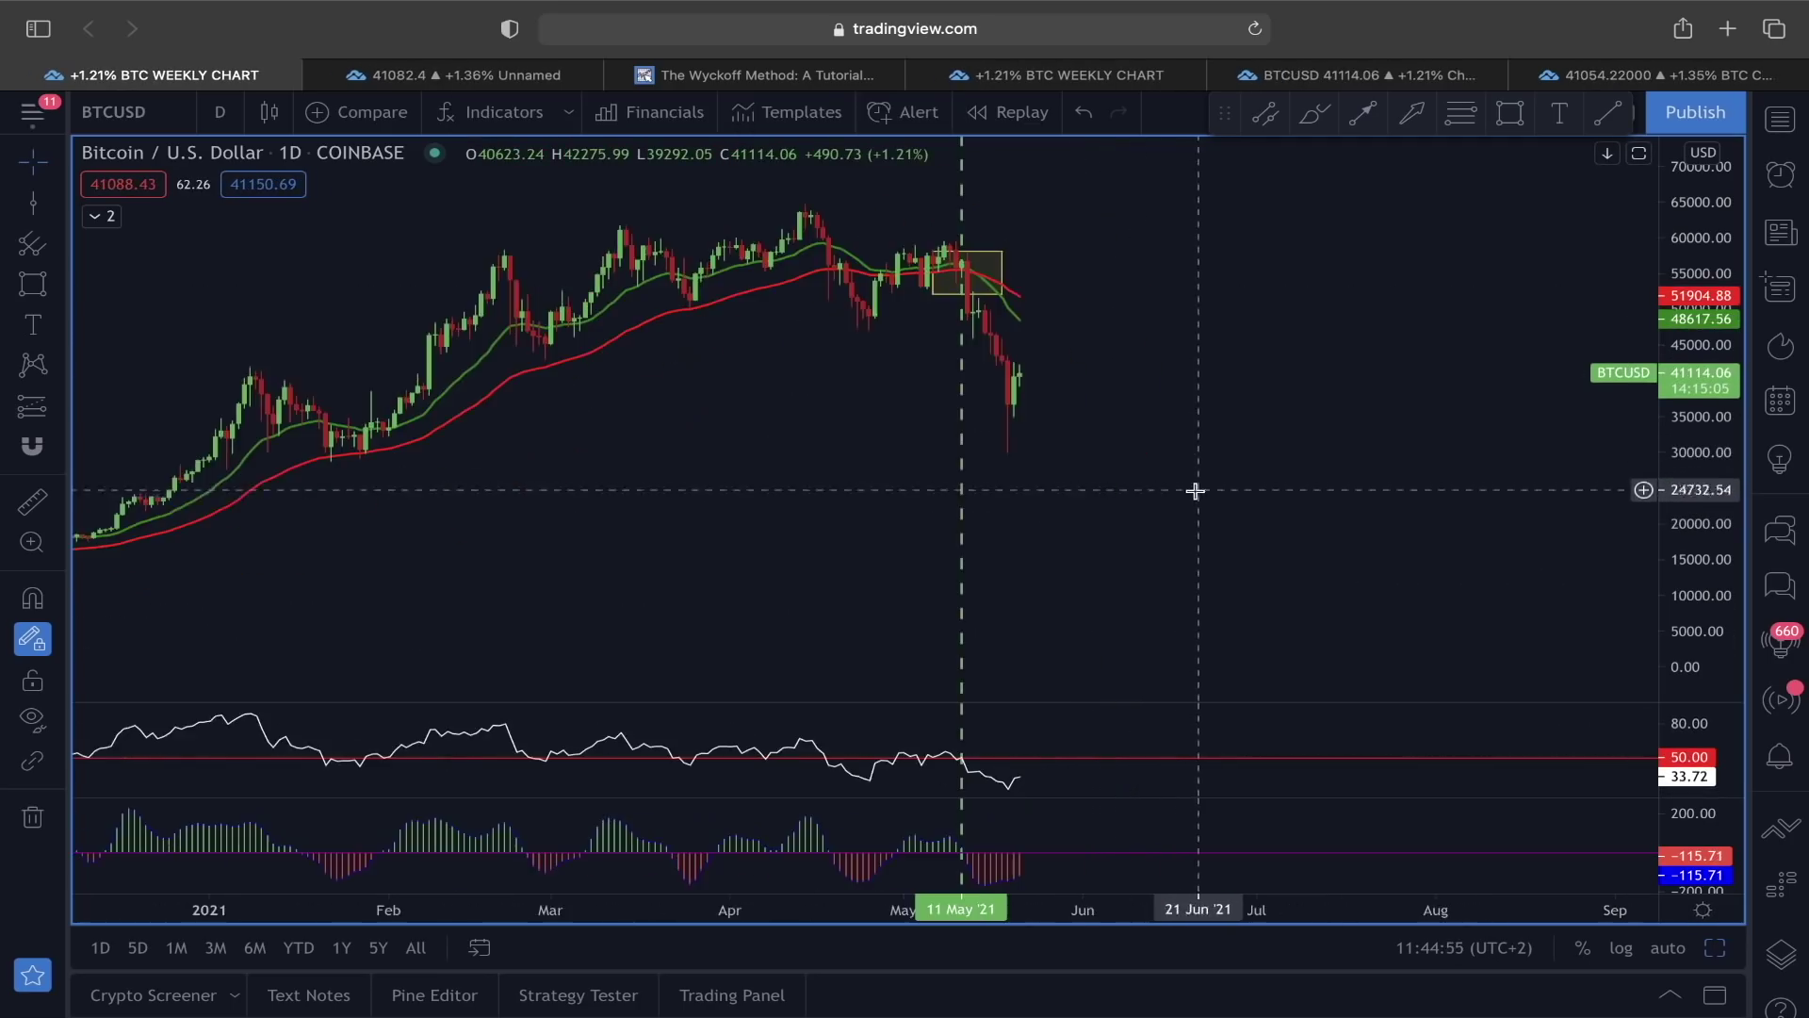
pyautogui.hscroll(-3, 1154, 613)
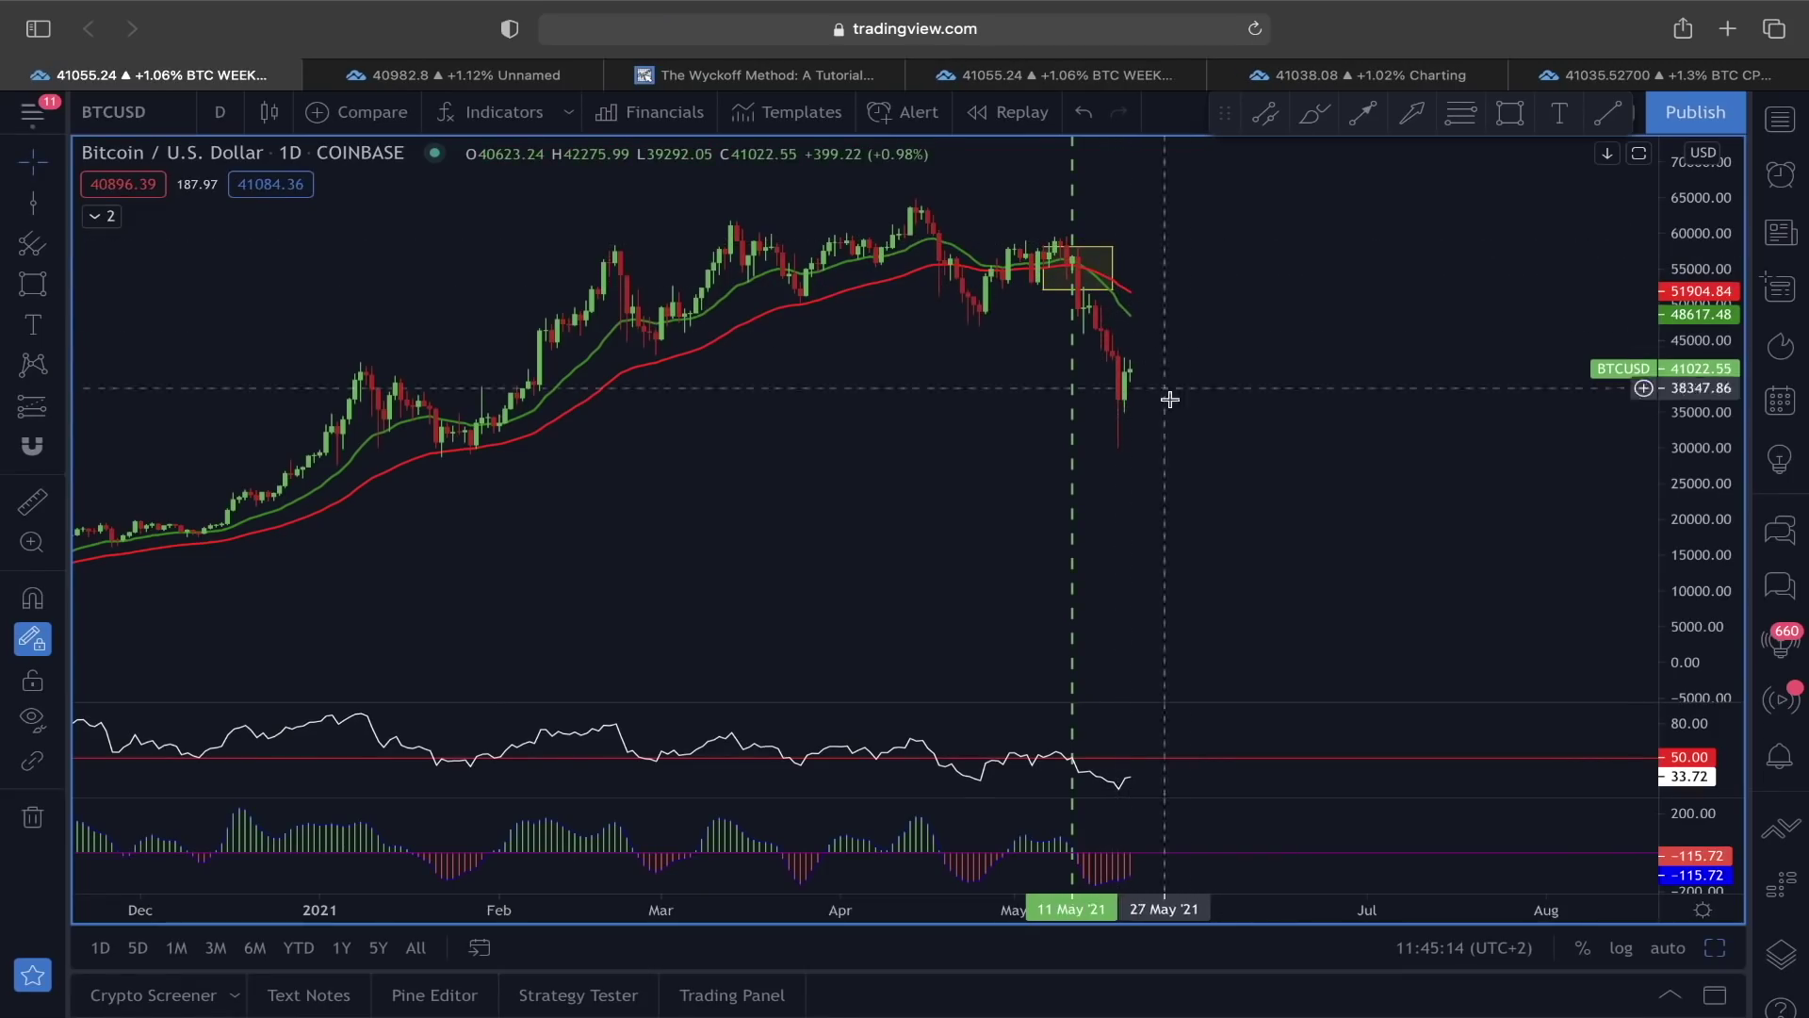
pyautogui.hscroll(-3, 1235, 426)
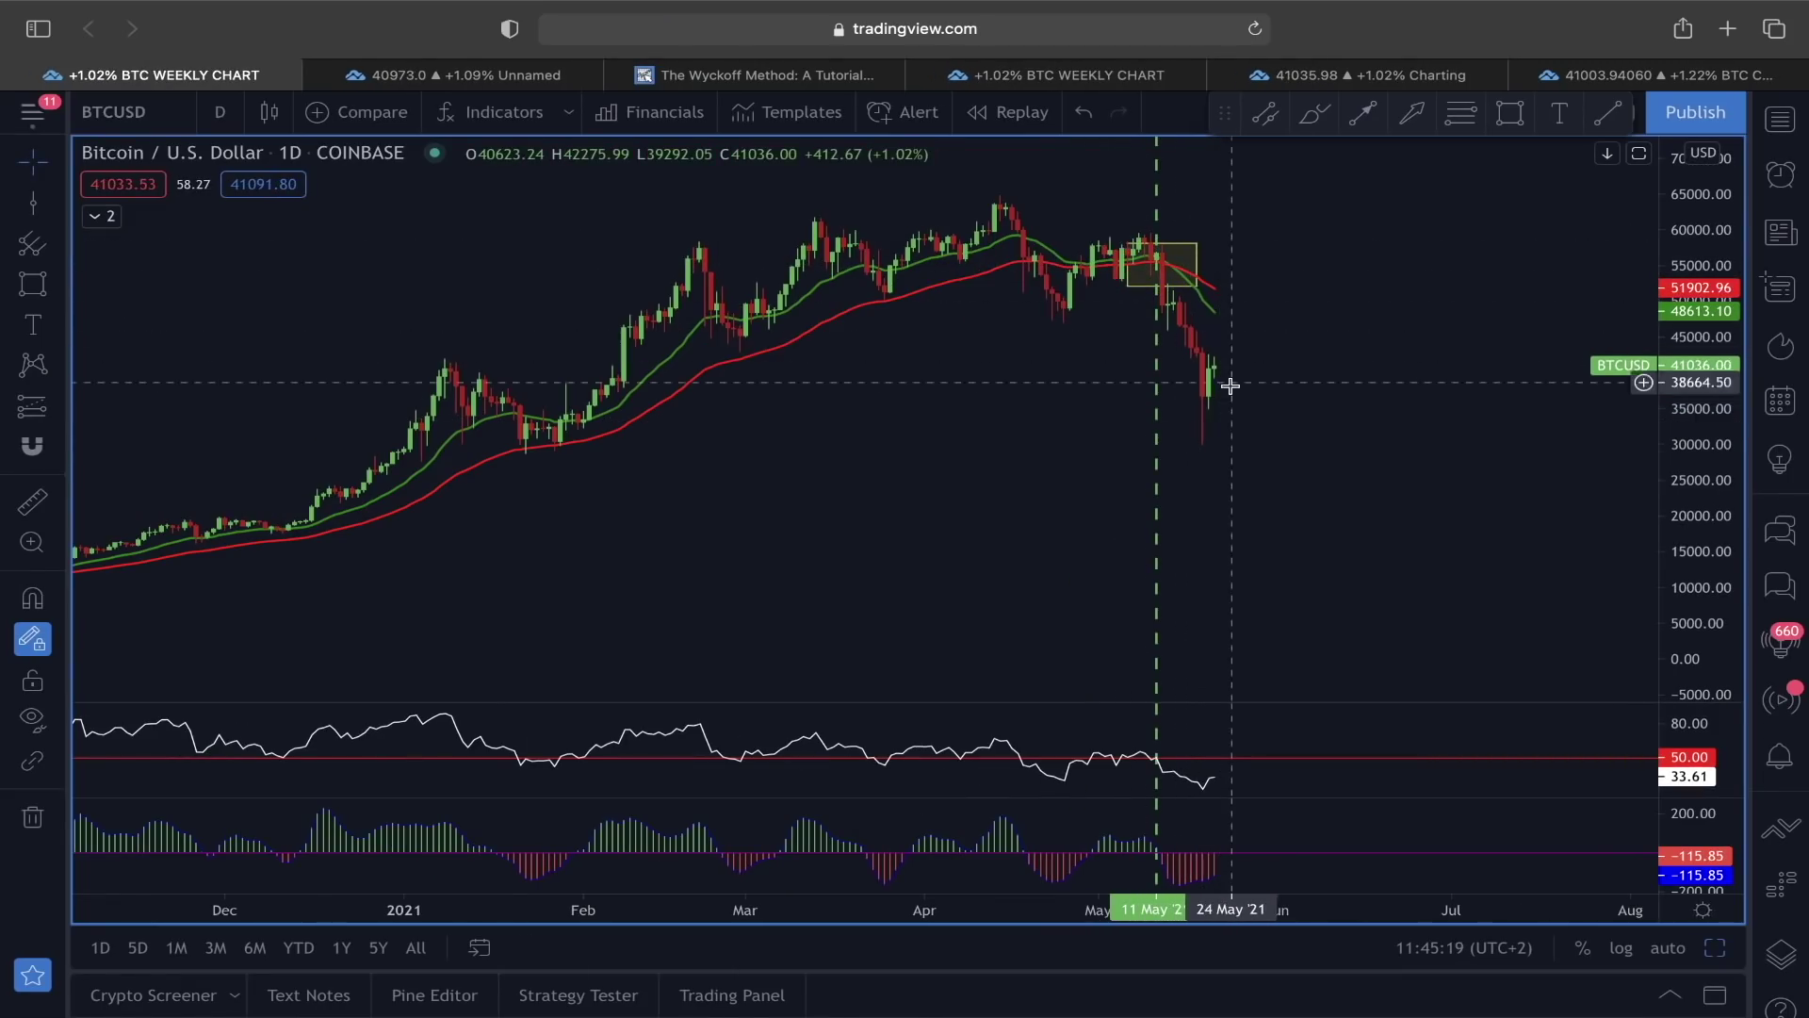
pyautogui.hscroll(3, 1281, 405)
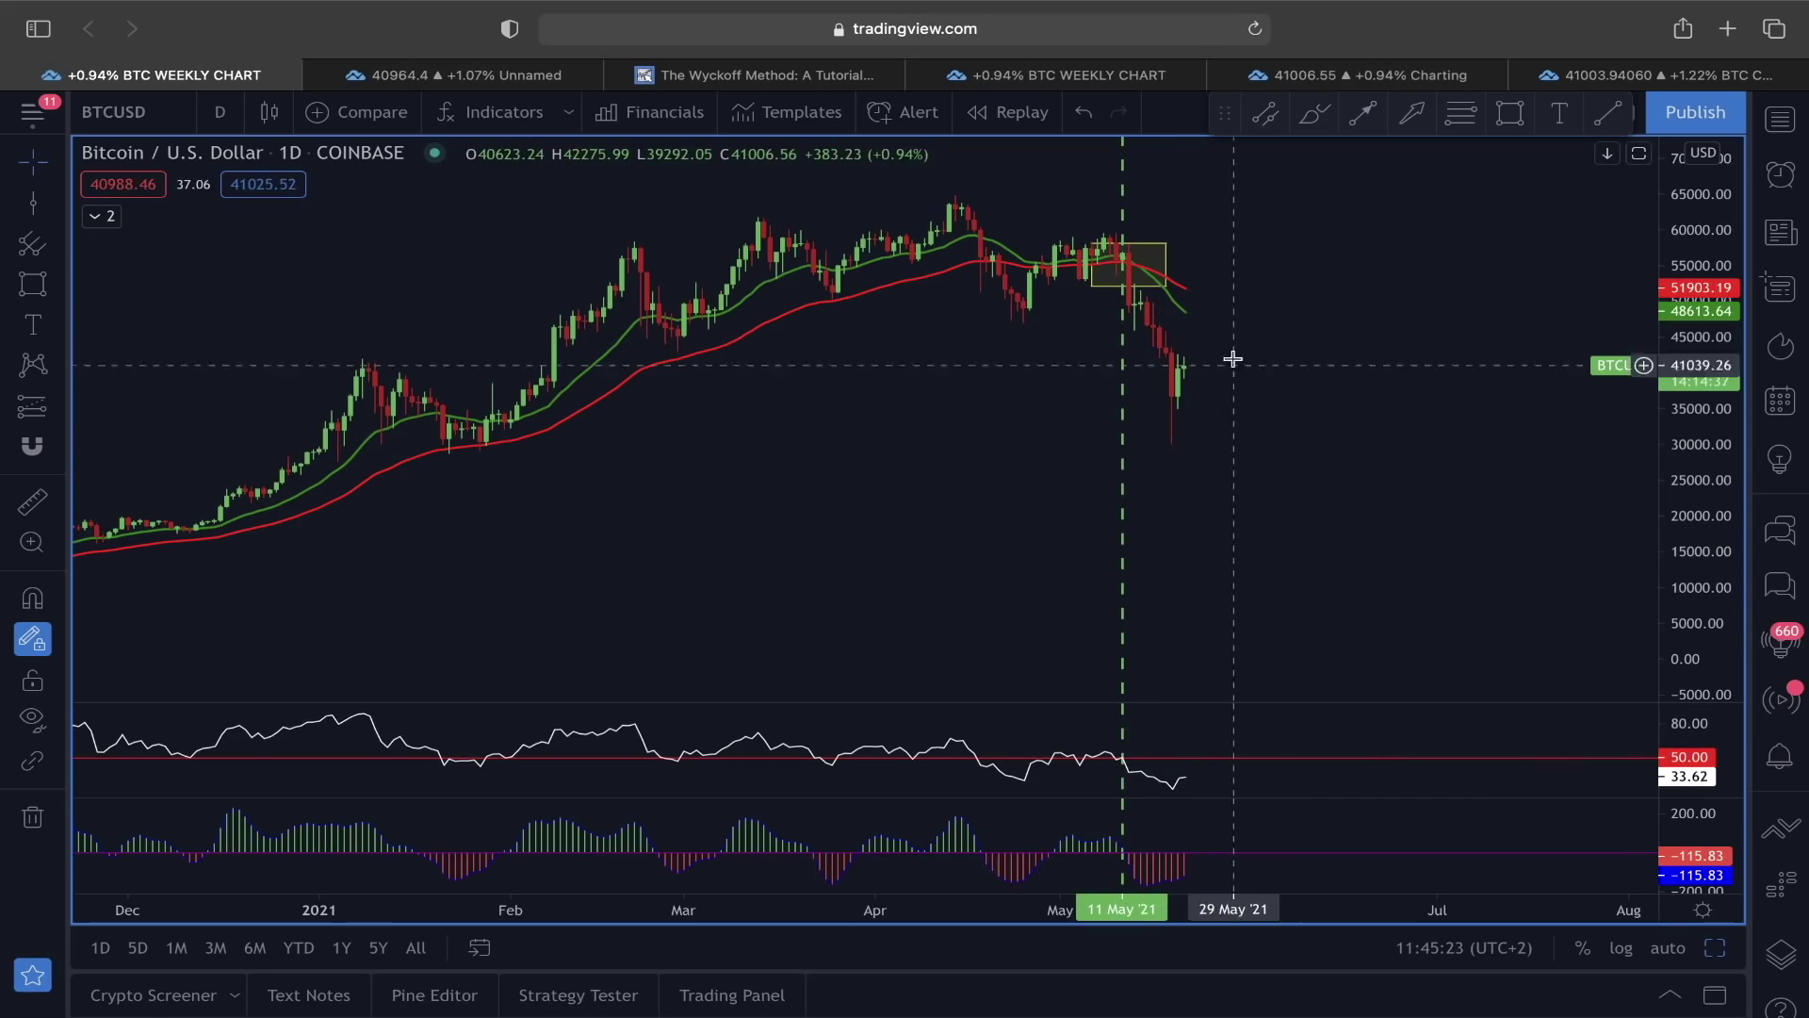
pyautogui.moveTo(1176, 390)
pyautogui.mouseDown()
pyautogui.moveTo(1206, 327)
pyautogui.moveTo(1244, 338)
pyautogui.mouseUp()
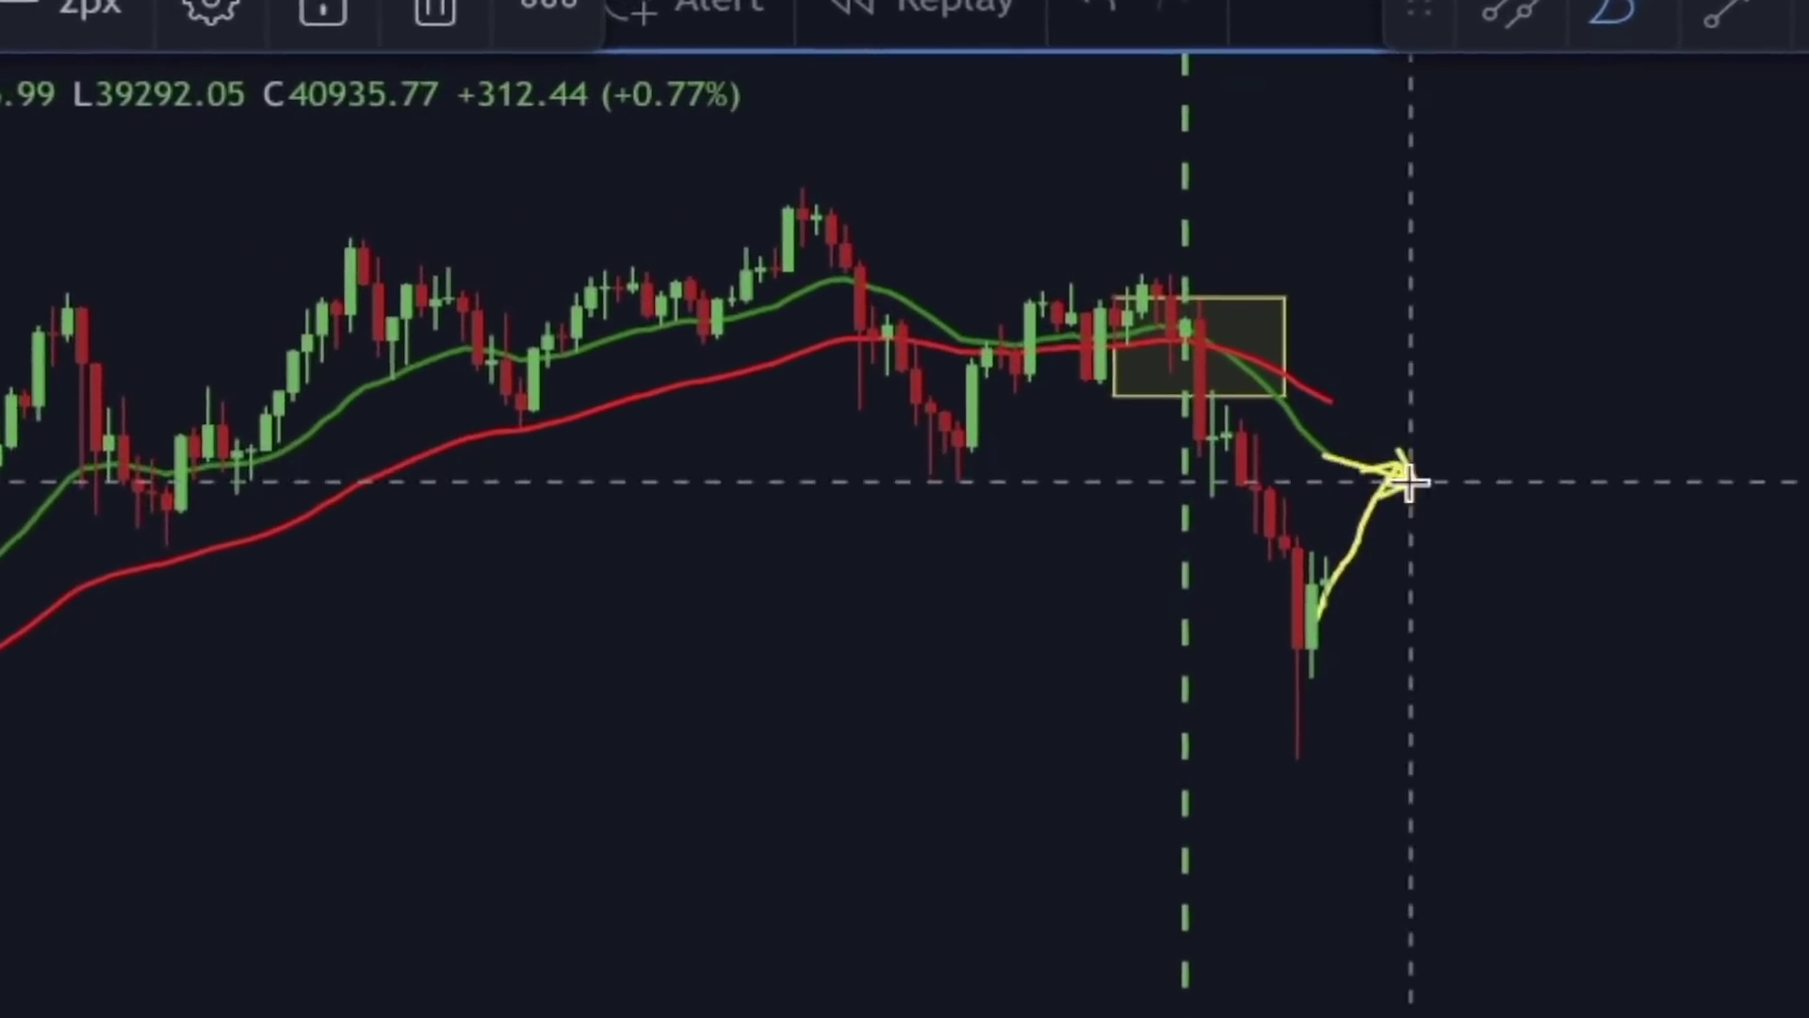
pyautogui.moveTo(1346, 429); pyautogui.dragTo(1428, 466)
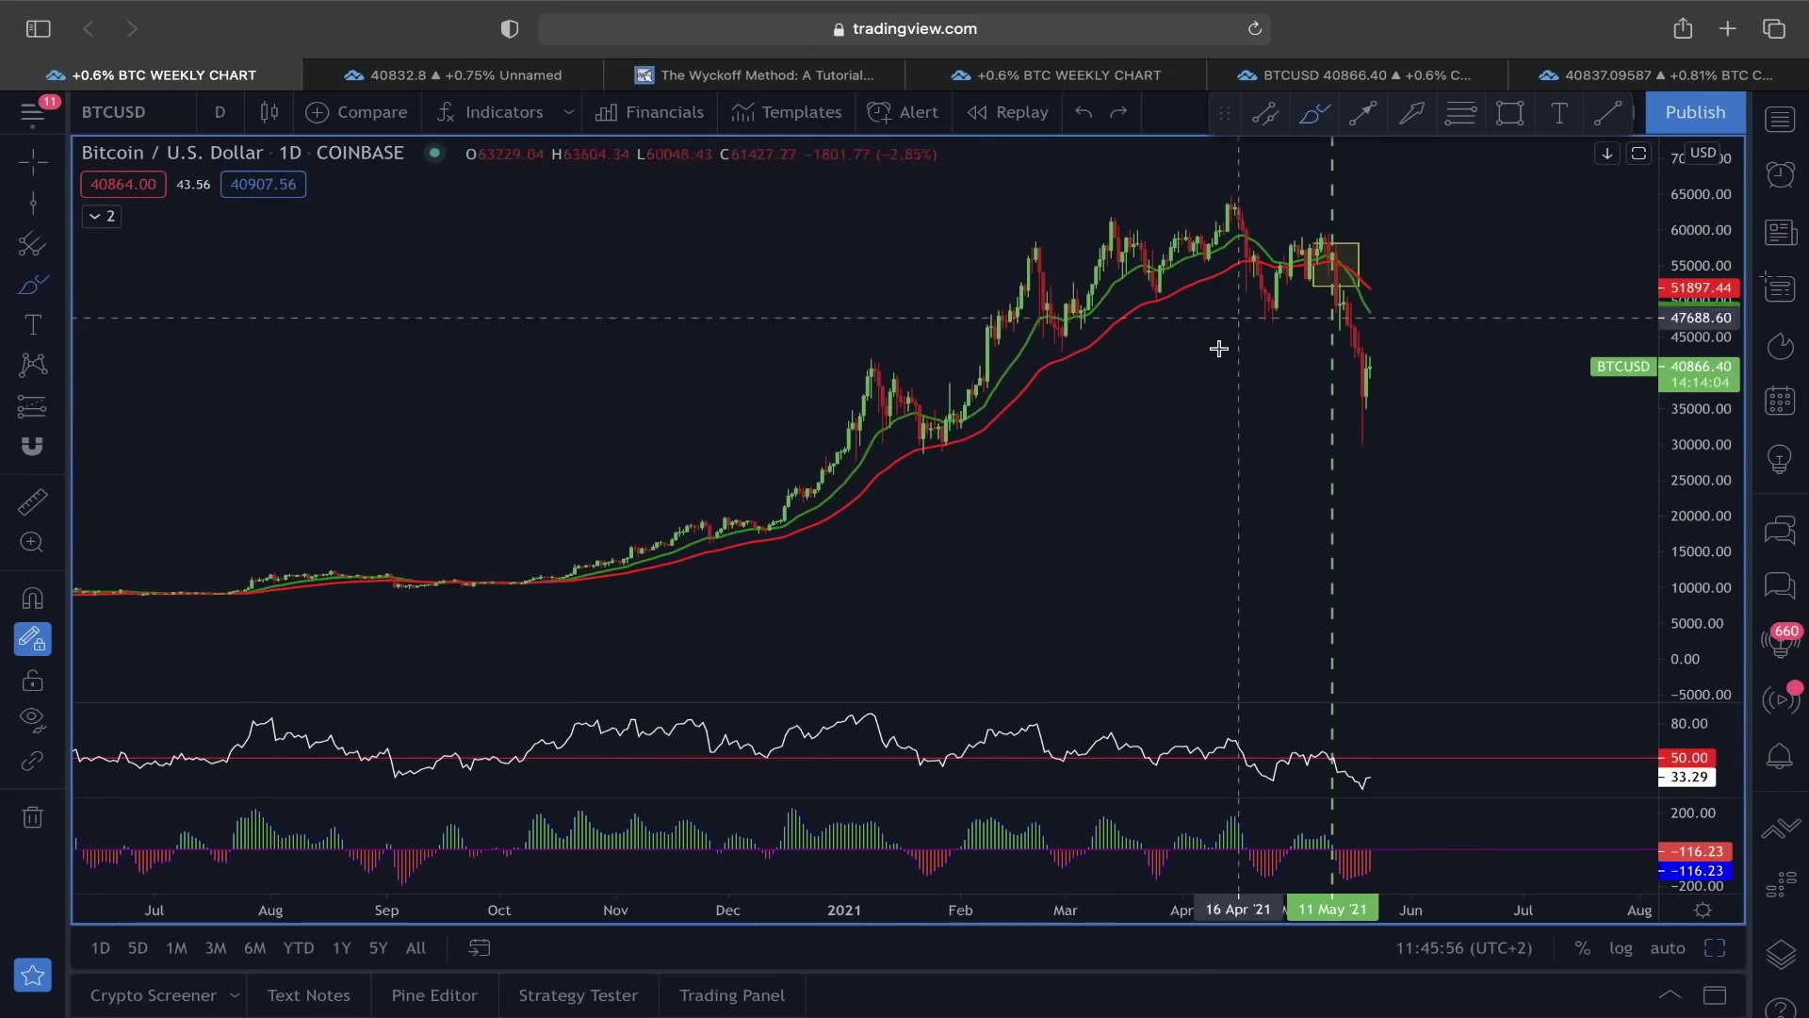
# Draw a rectangle around the September 2020 moving-average crossover, from 08 Sep '20 to 23 Sep '20.
pyautogui.hscroll(-10, 1041, 405)
pyautogui.hscroll(10, 1236, 400)
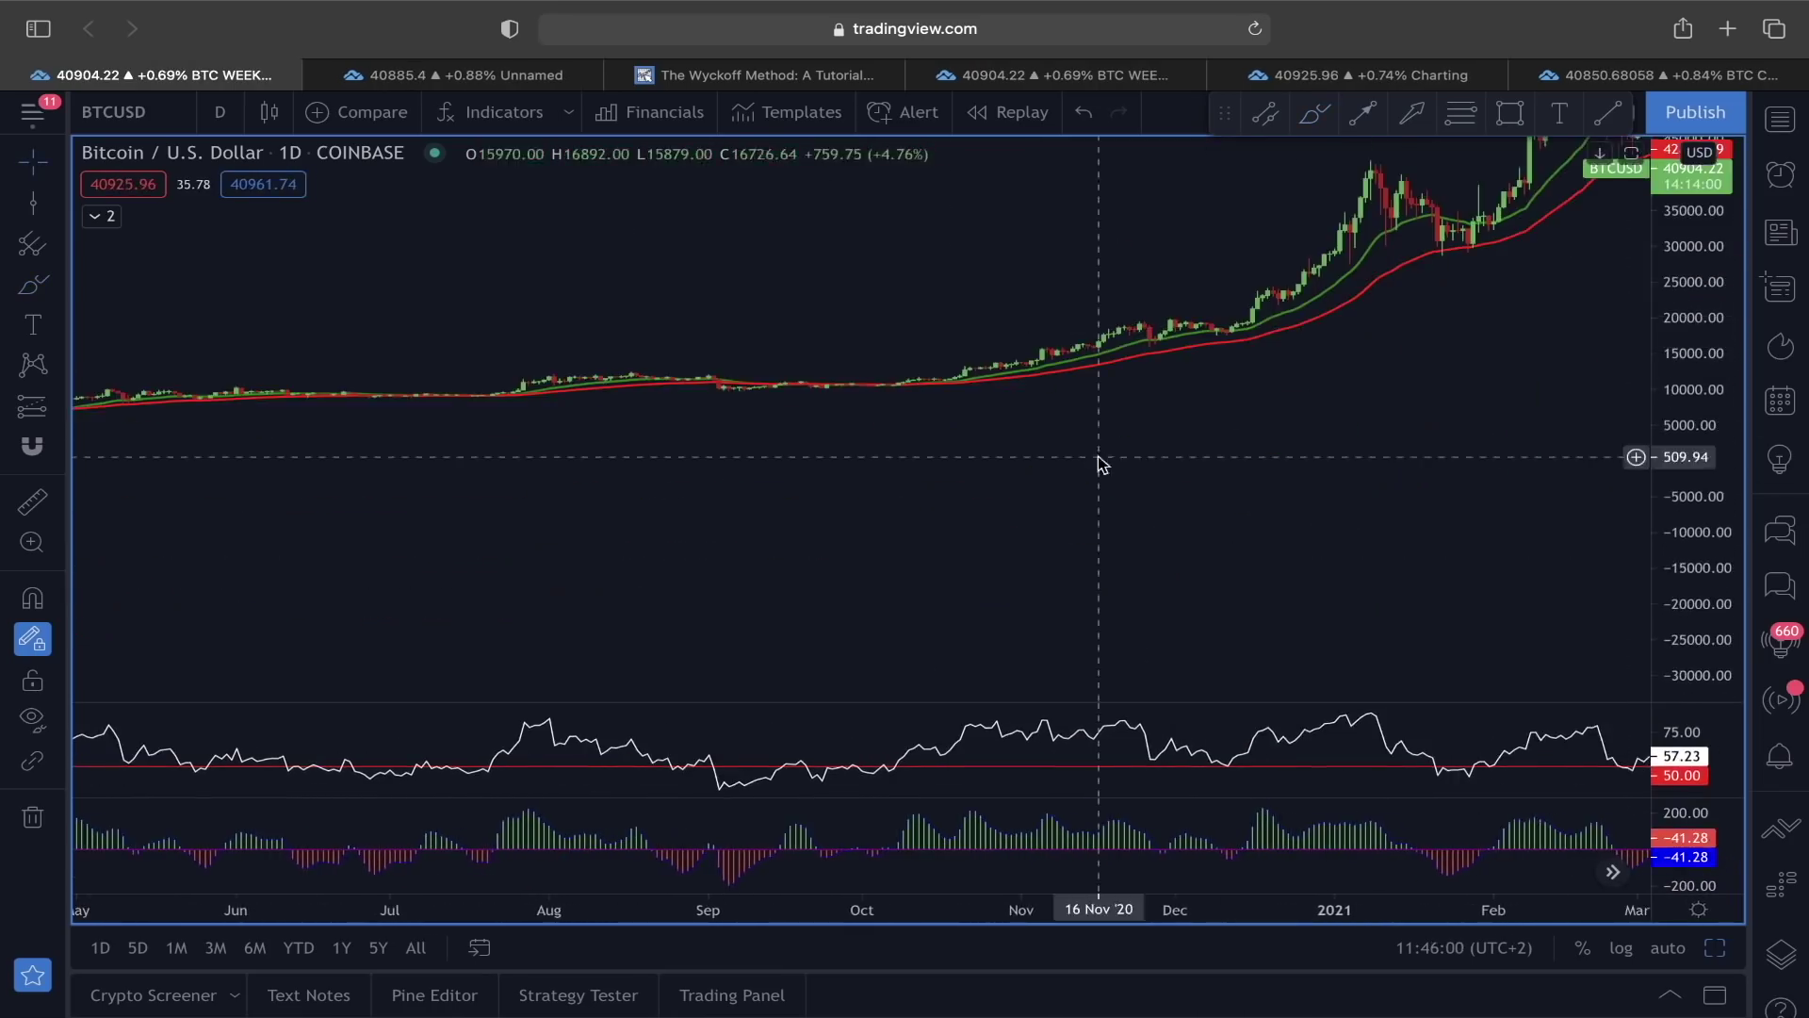
pyautogui.scroll(5, 1302, 609)
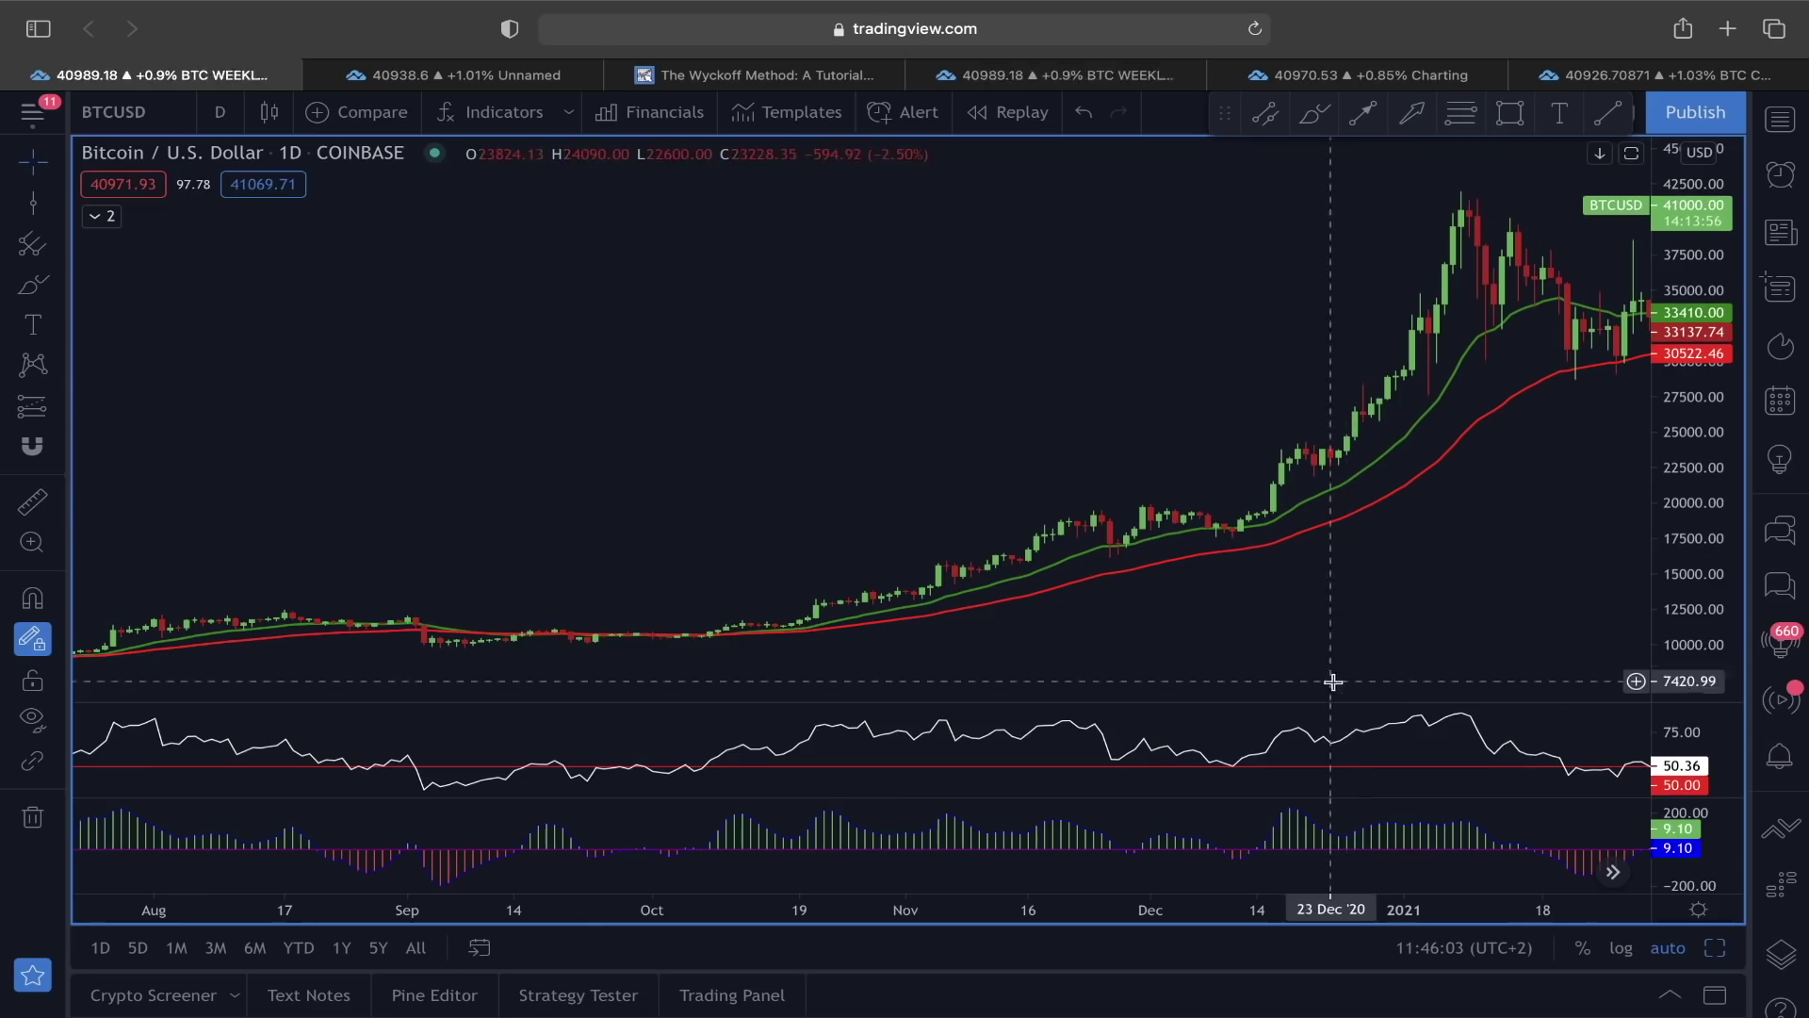
pyautogui.moveTo(1393, 577); pyautogui.dragTo(1117, 554)
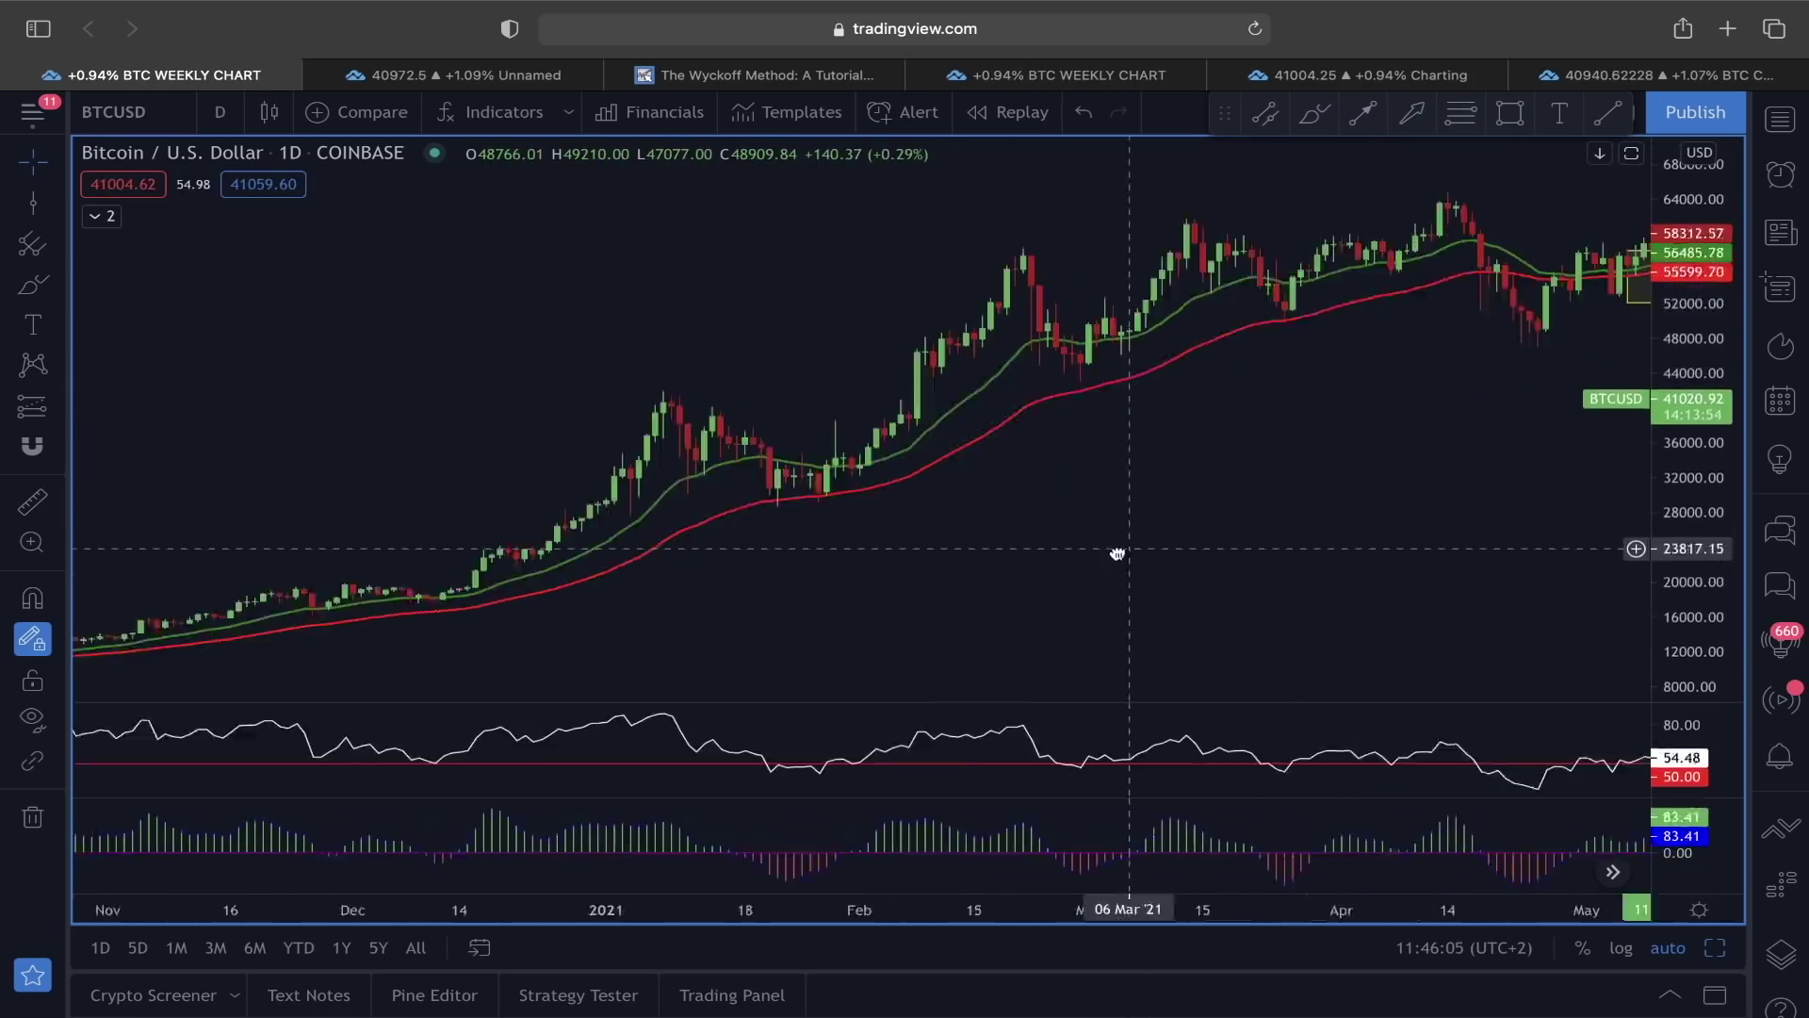
pyautogui.hscroll(-10, 1116, 554)
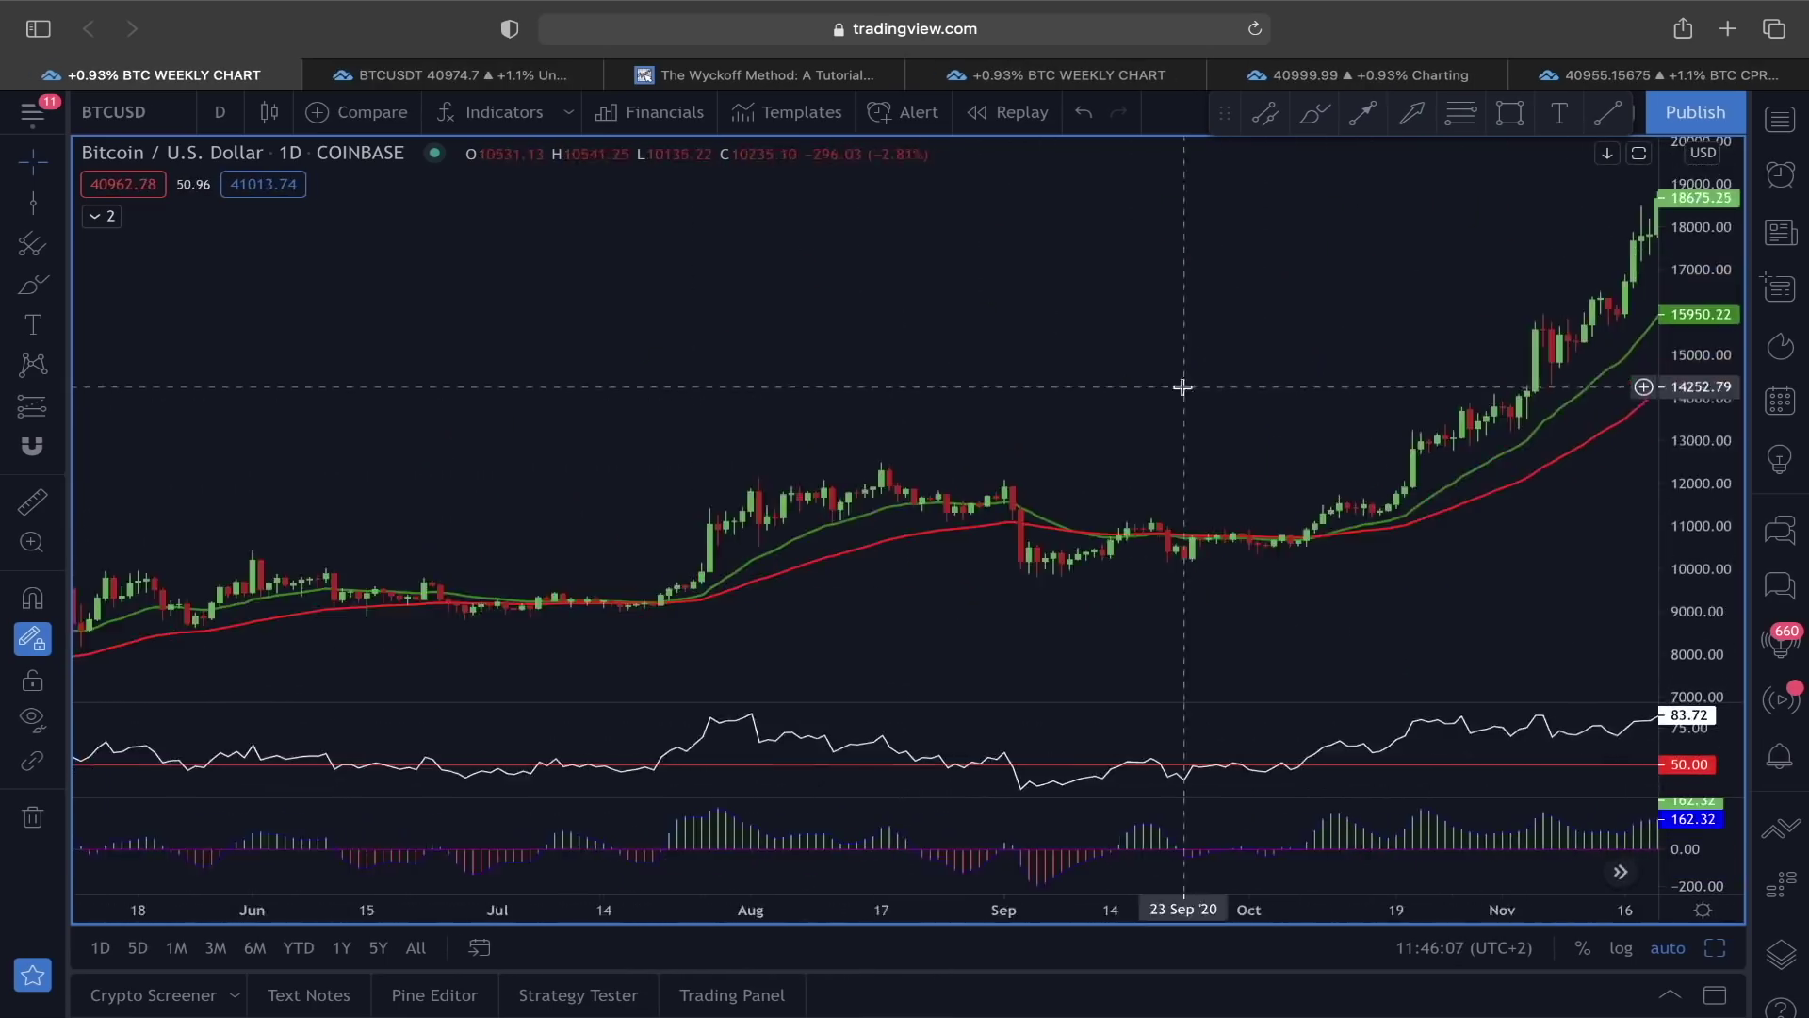
pyautogui.hscroll(-4, 1182, 386)
pyautogui.click(1528, 112)
pyautogui.moveTo(1270, 331); pyautogui.dragTo(1335, 387)
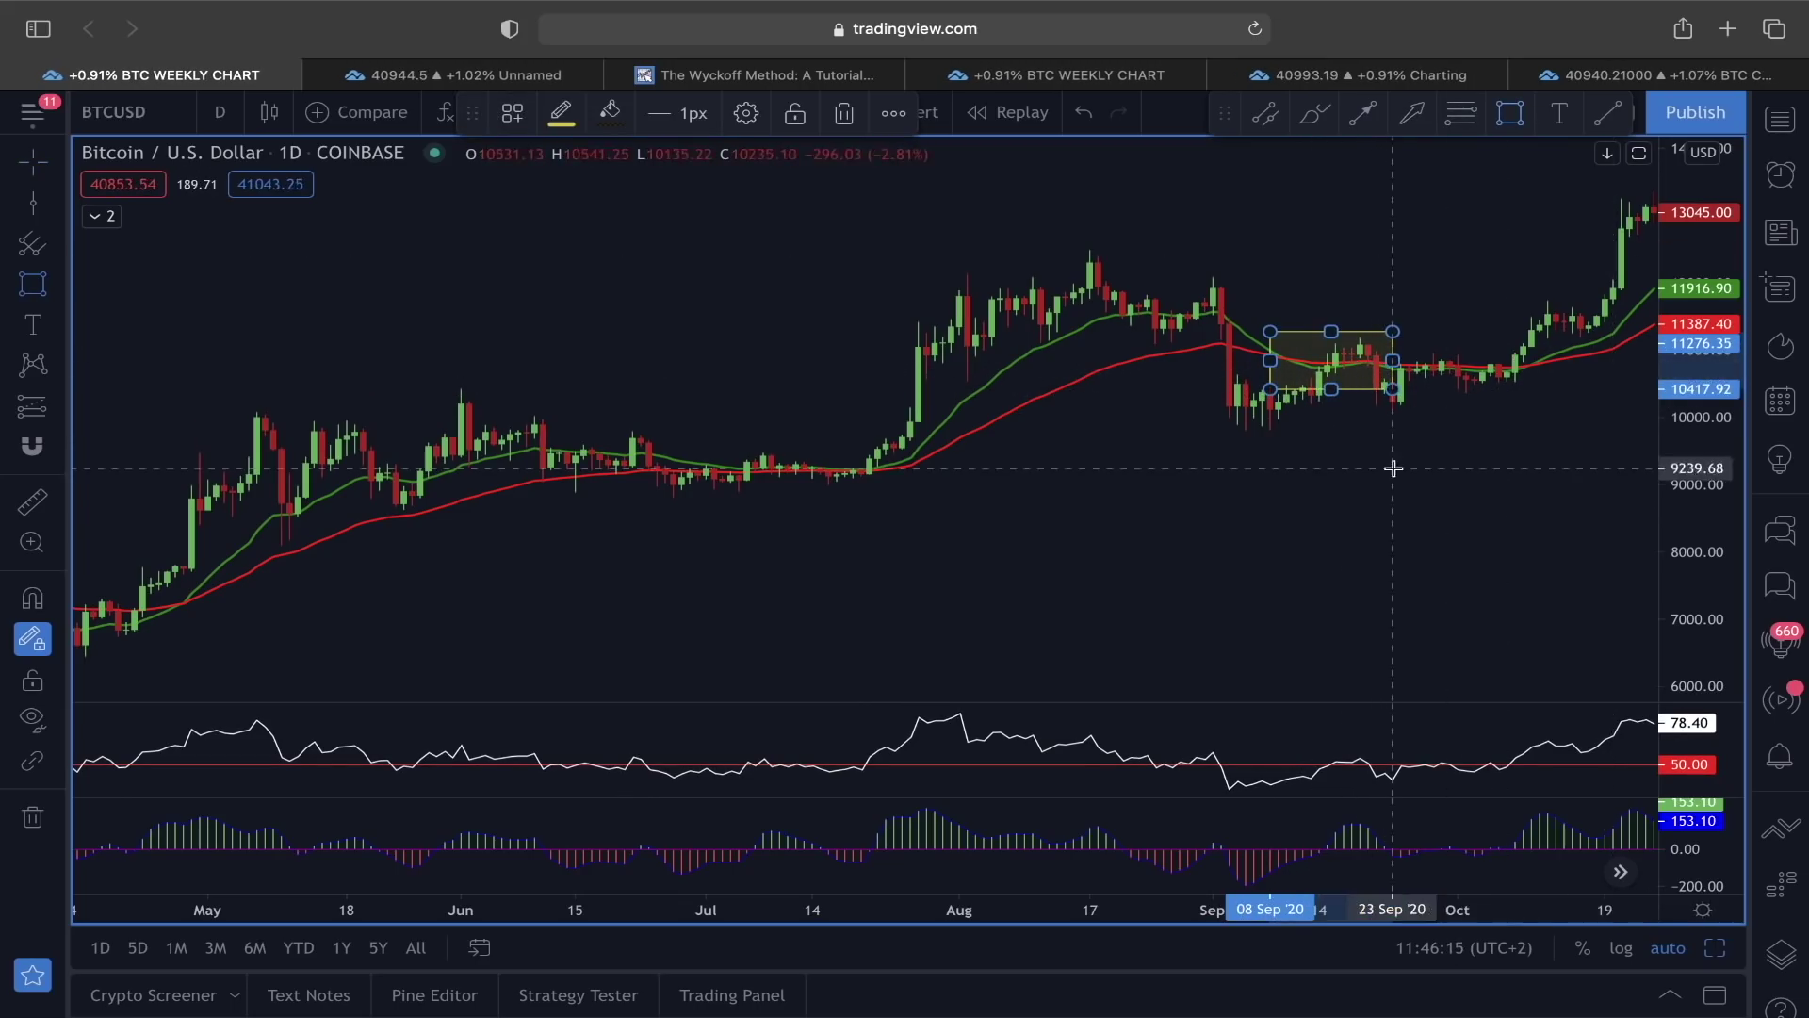
pyautogui.click(1329, 546)
# Place a vertical line at 11 Sep '20 through the boxed September 2020 crossover and the indicators below.
pyautogui.hscroll(3, 1338, 376)
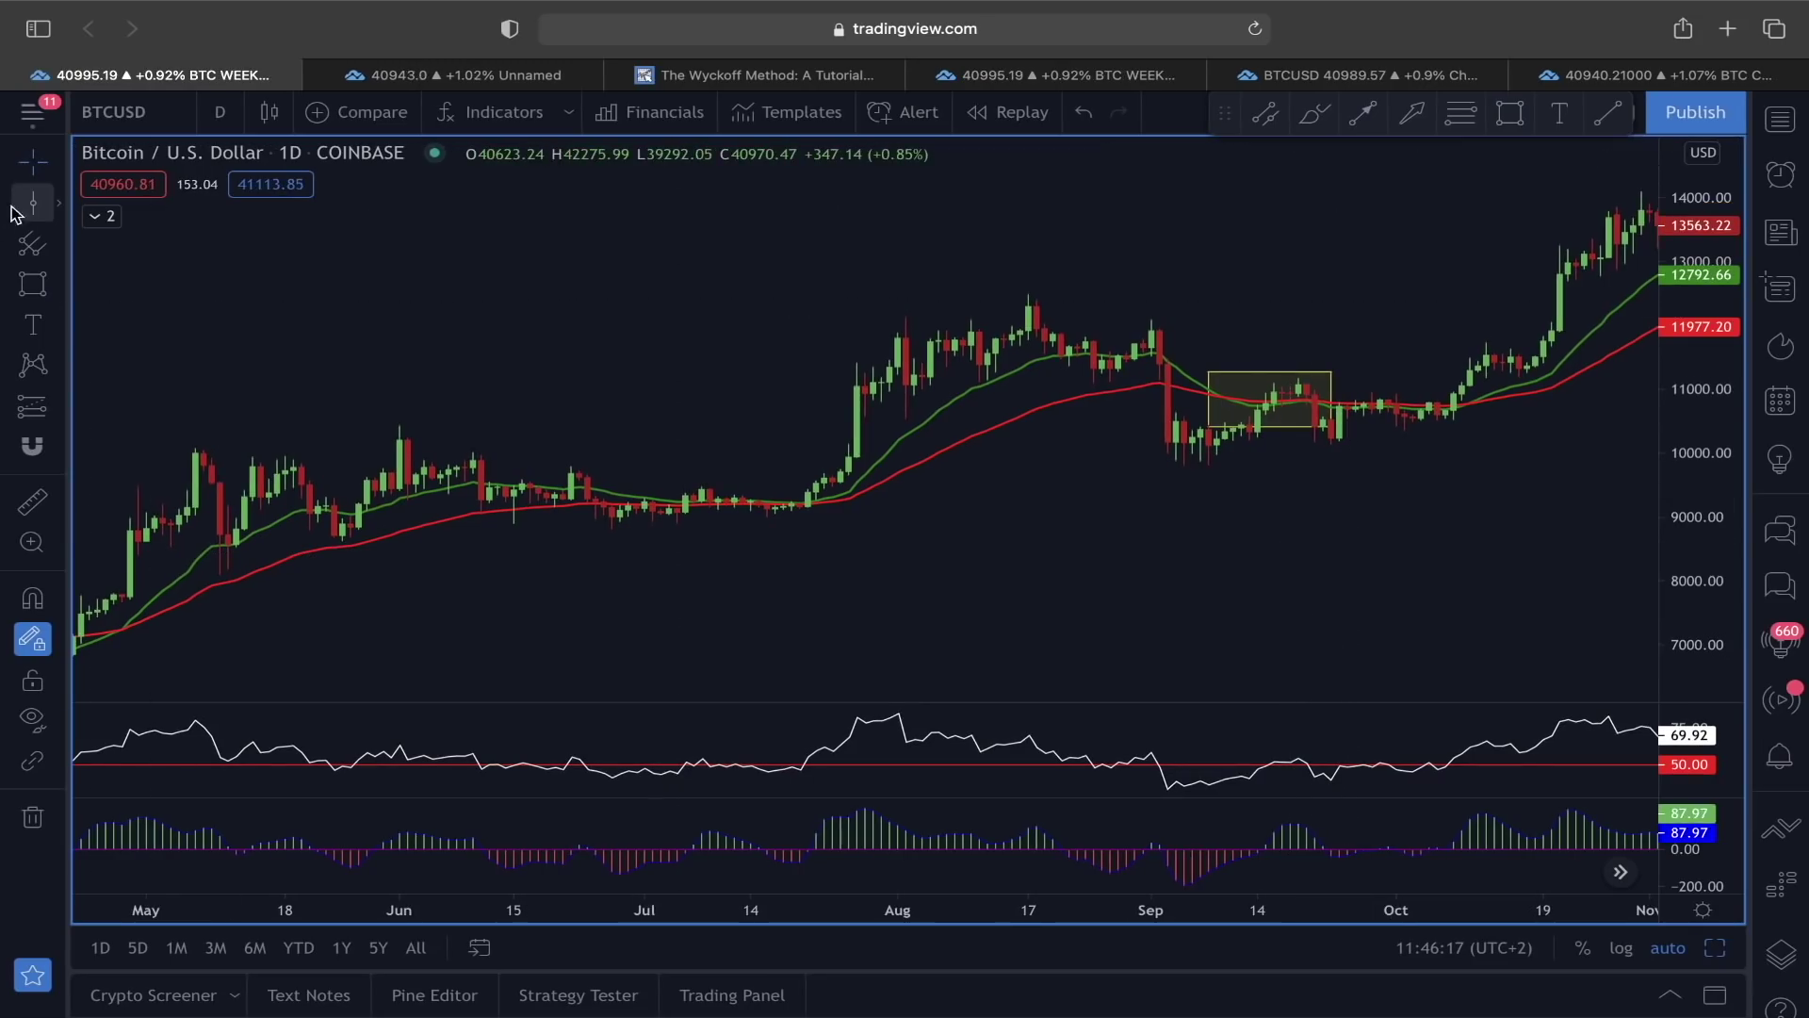
pyautogui.hscroll(2, 999, 311)
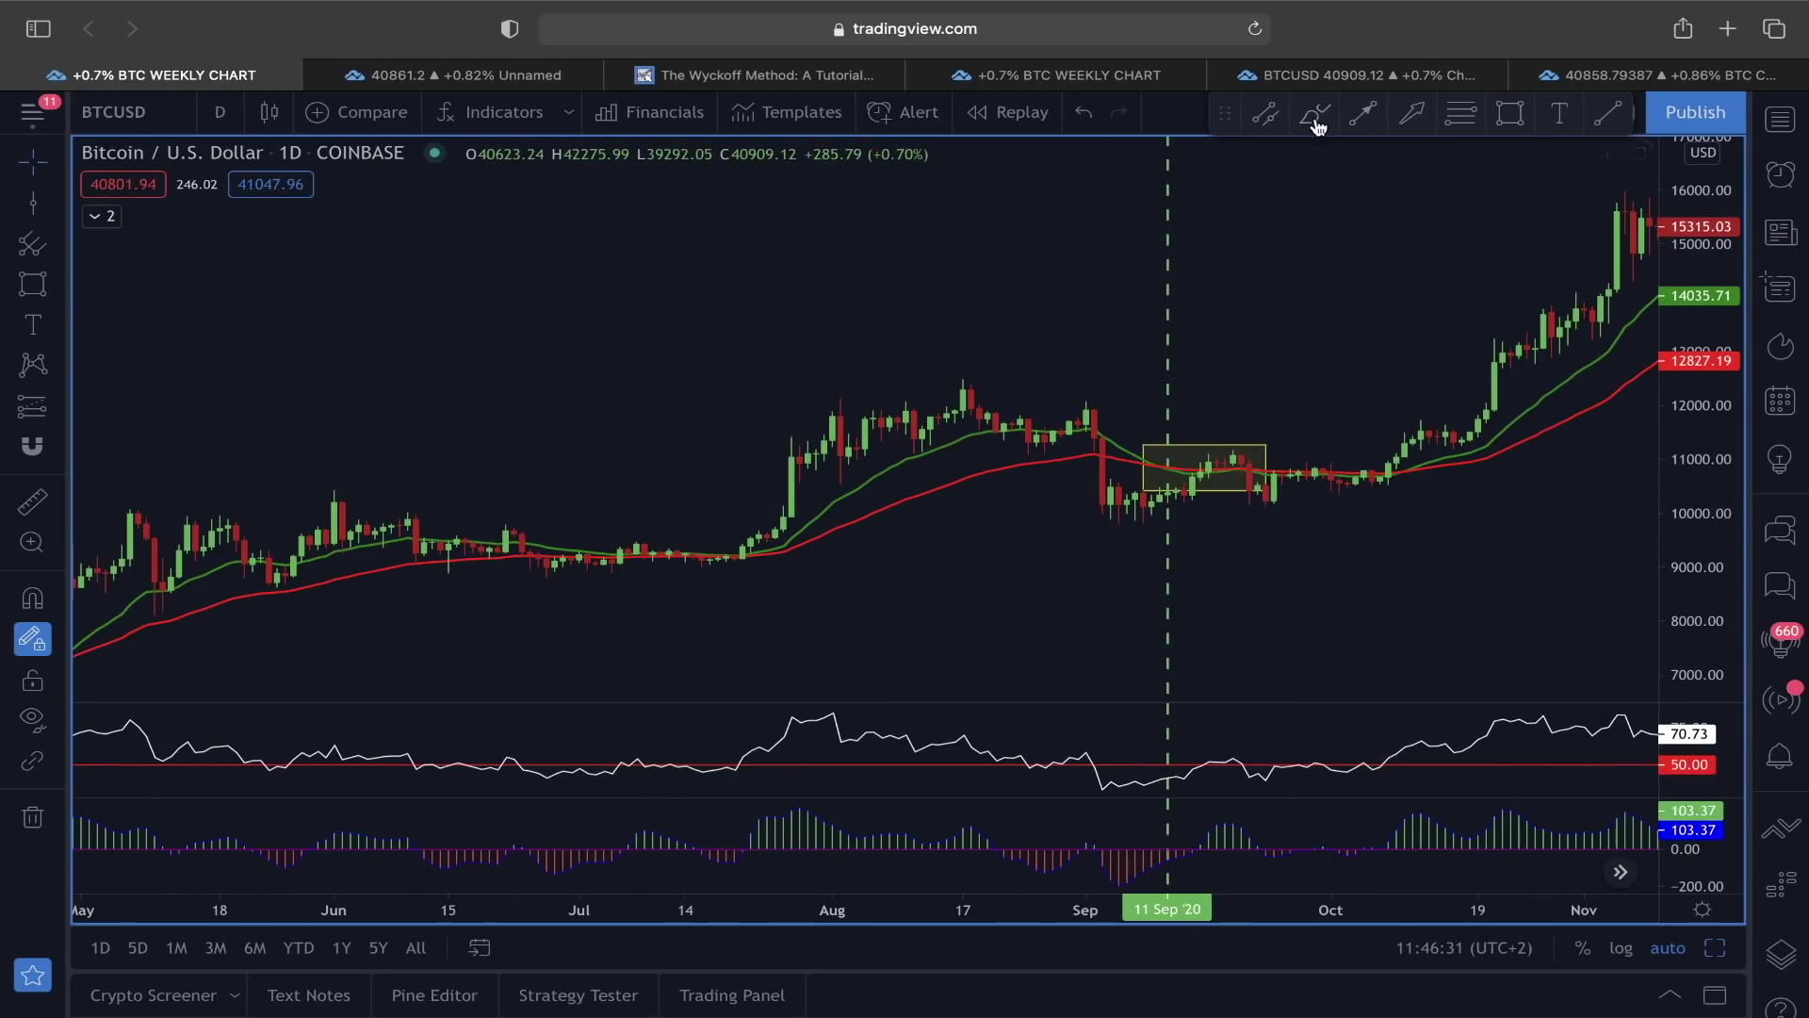
pyautogui.moveTo(1122, 796); pyautogui.dragTo(1175, 801)
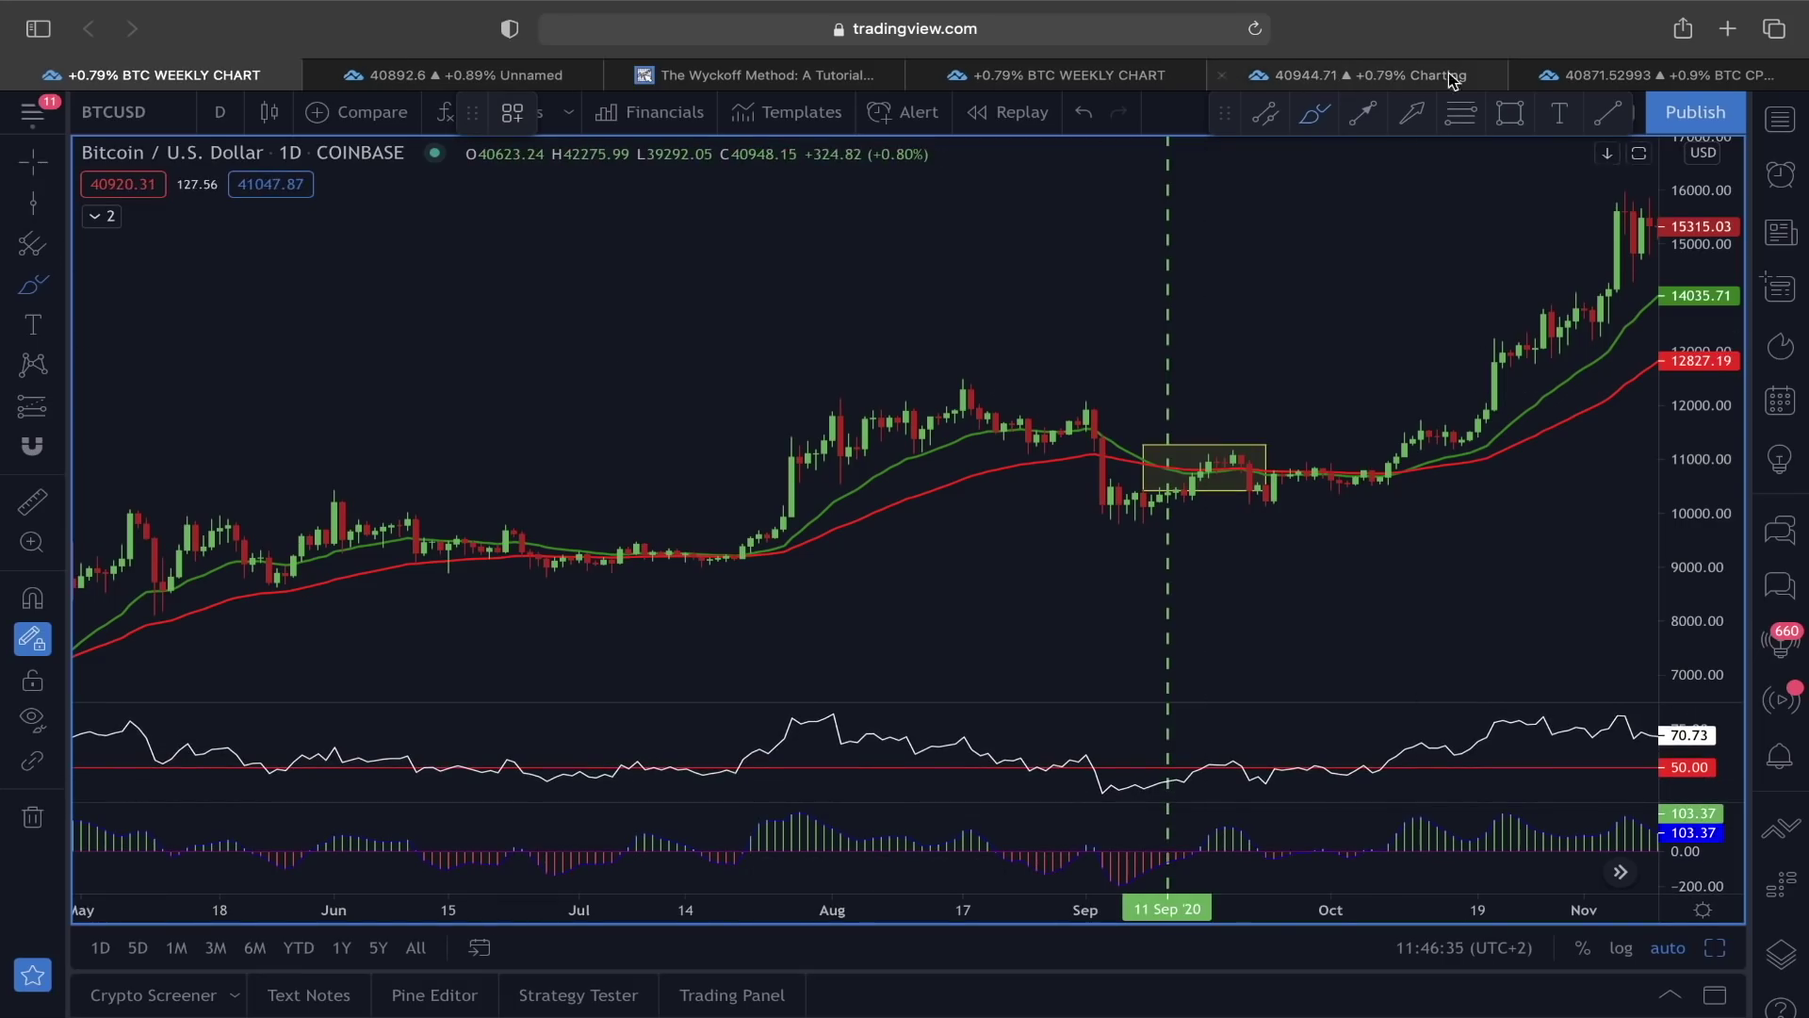
# Draw an arrow along the rising RSI from 04 Sep '20 to mid-September and another pointing down at the shrinking red histogram bars.
pyautogui.click(1366, 114)
pyautogui.click(1110, 794)
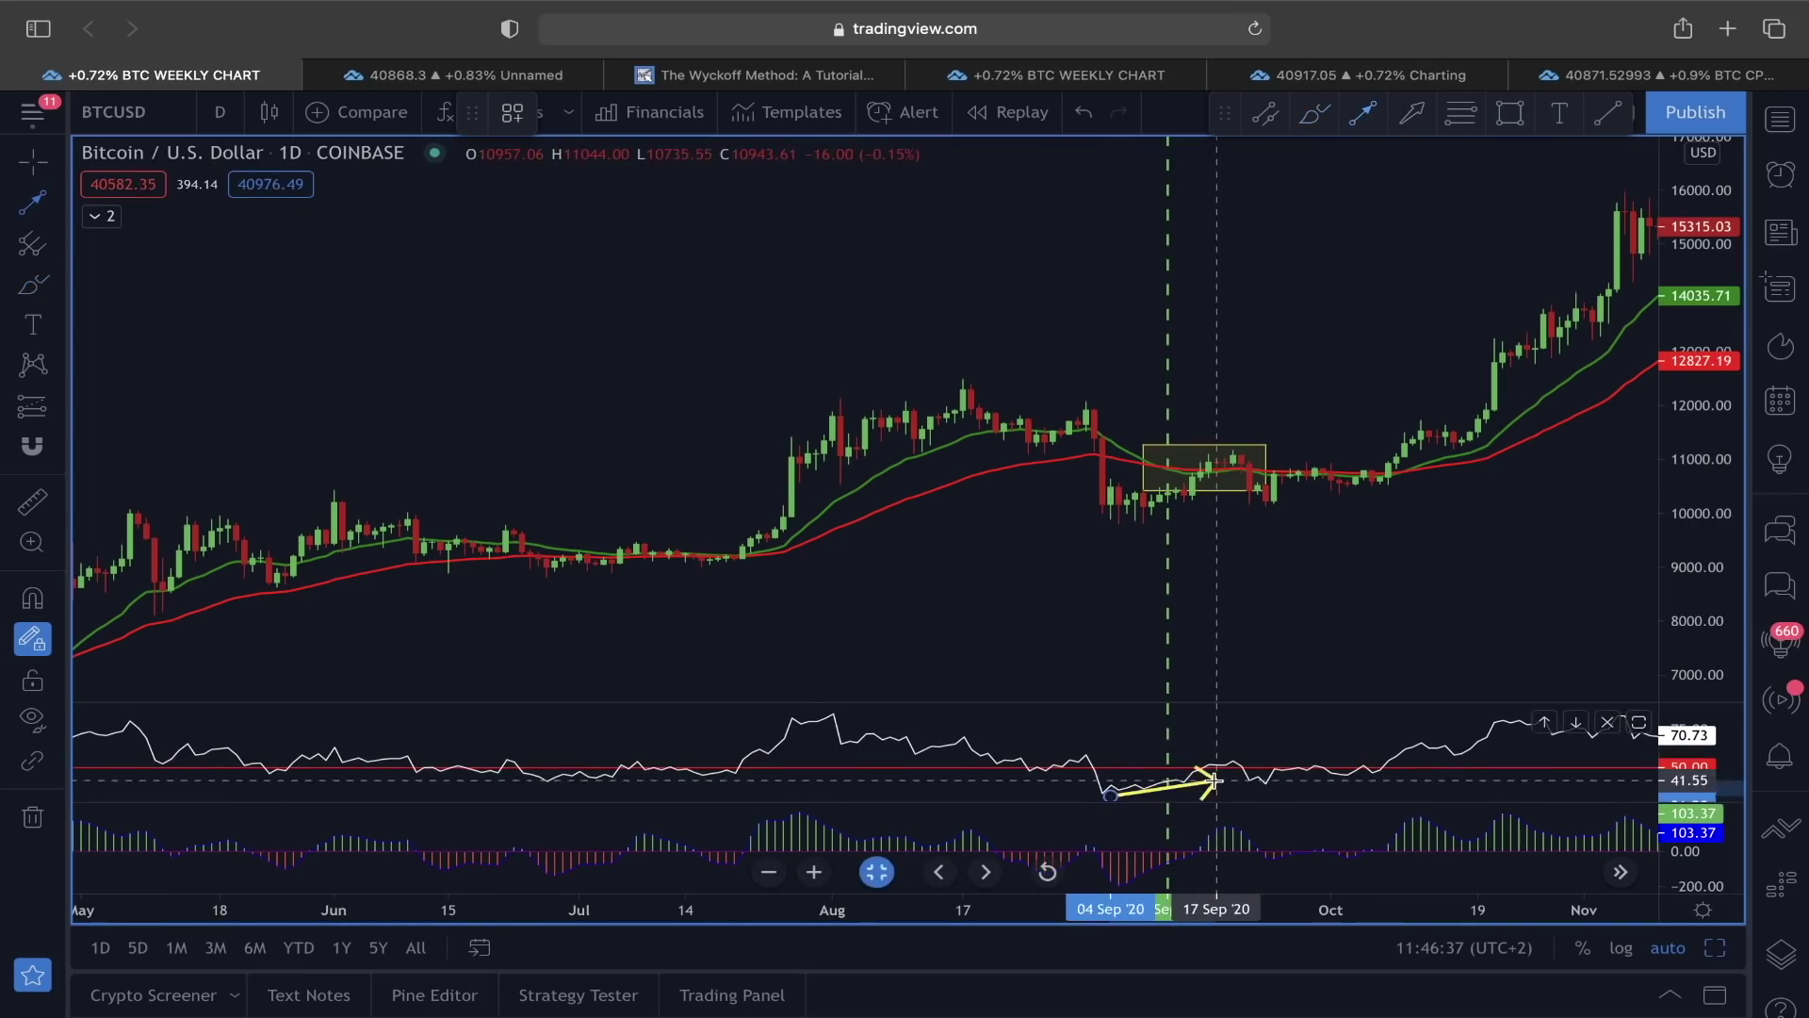
pyautogui.click(1216, 775)
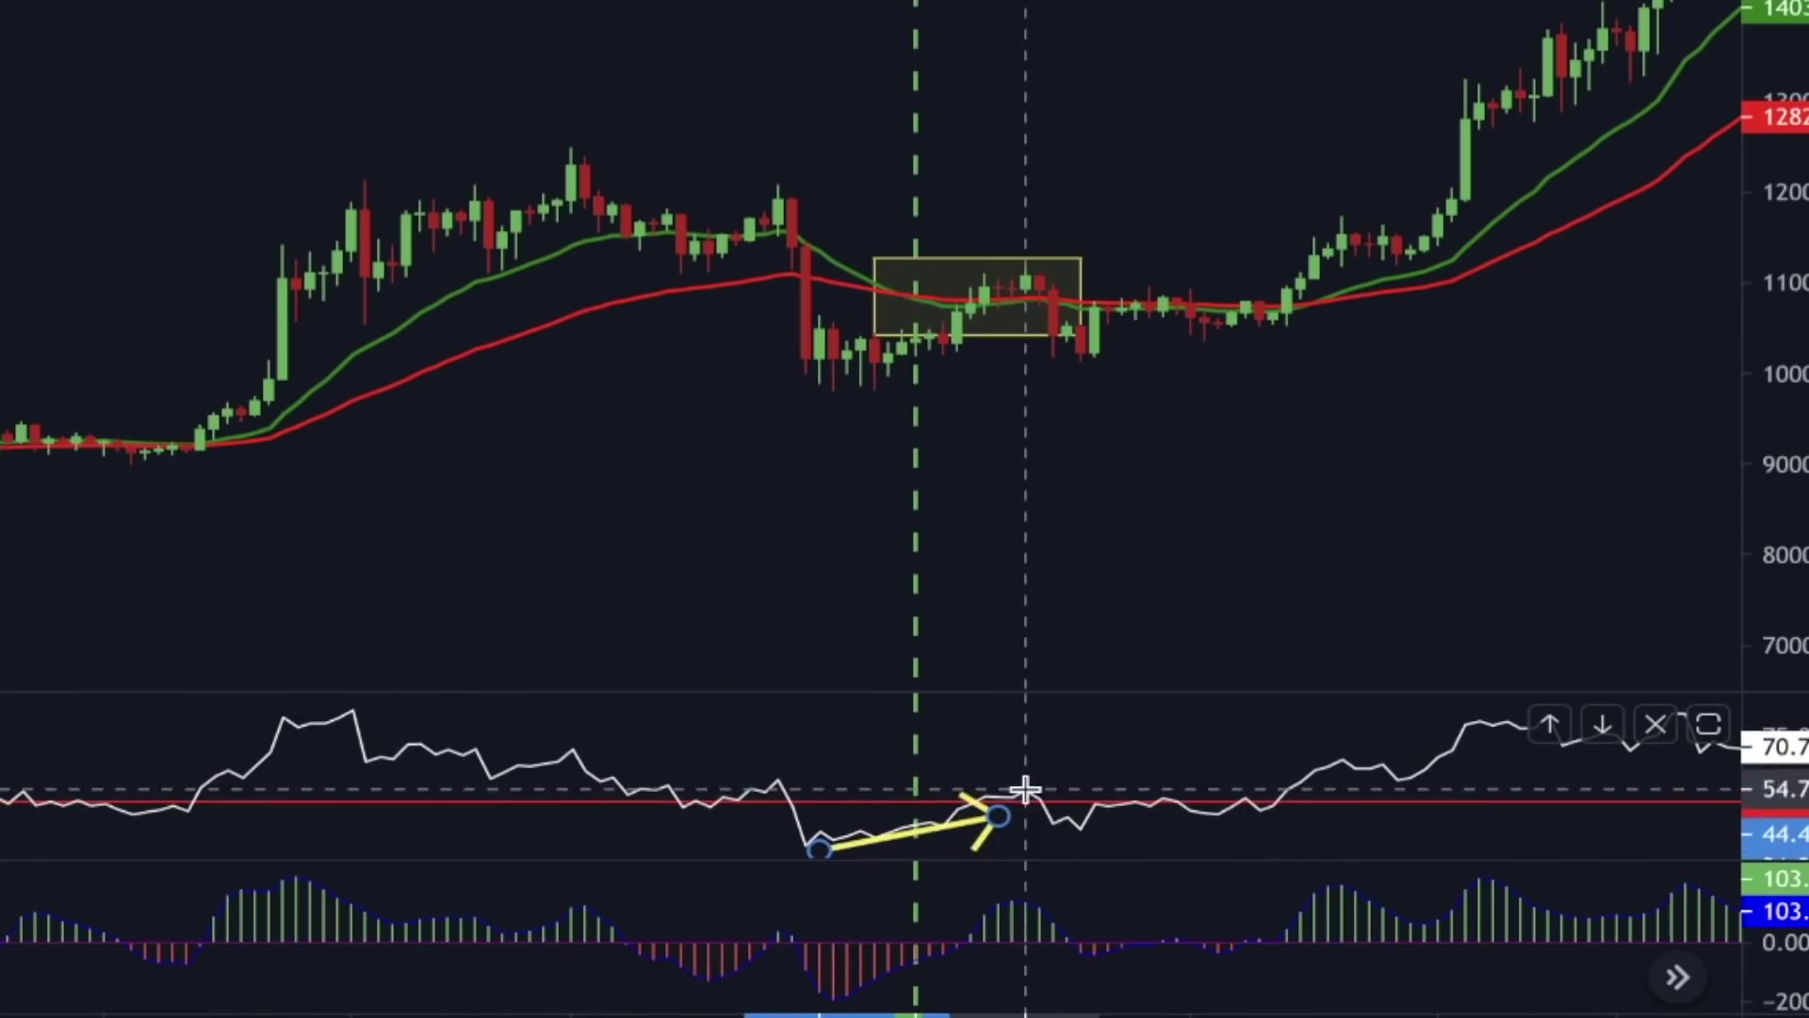
pyautogui.click(846, 871)
pyautogui.click(916, 928)
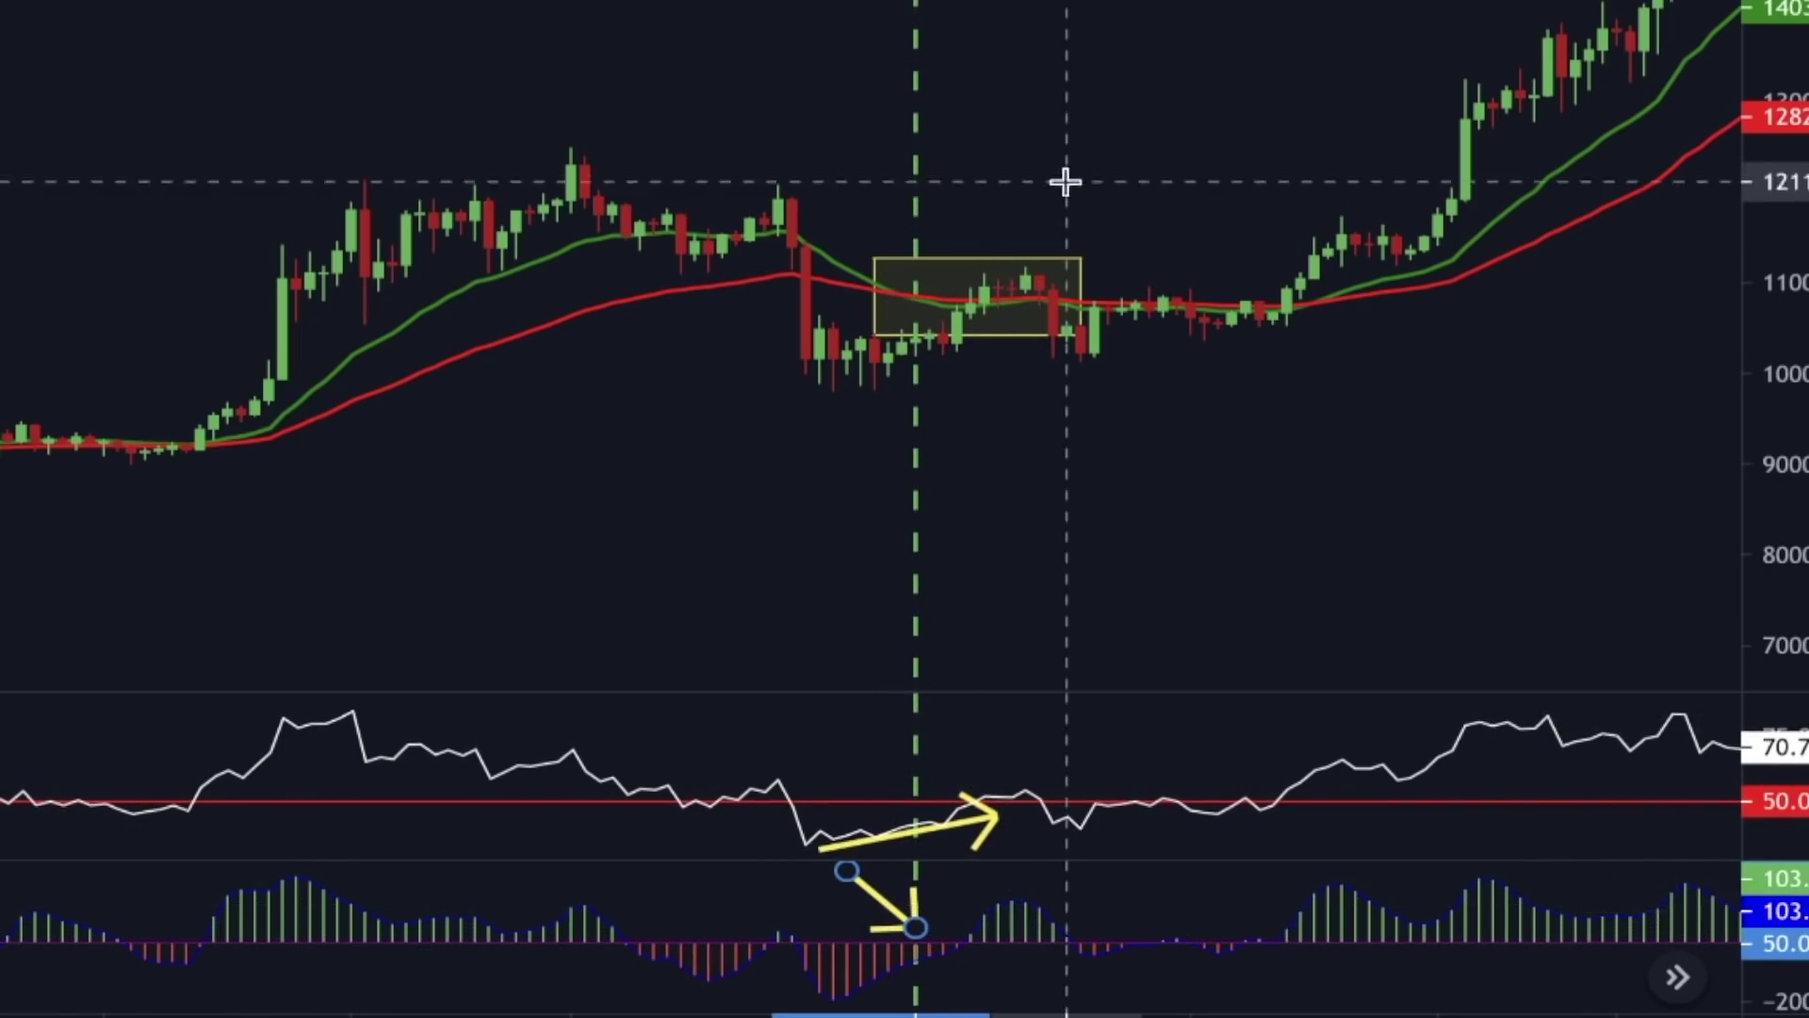
# Cross out the boxed September 2020 crossover with two large diagonal arrows forming an X.
pyautogui.click(1078, 154)
pyautogui.click(733, 456)
pyautogui.click(709, 153)
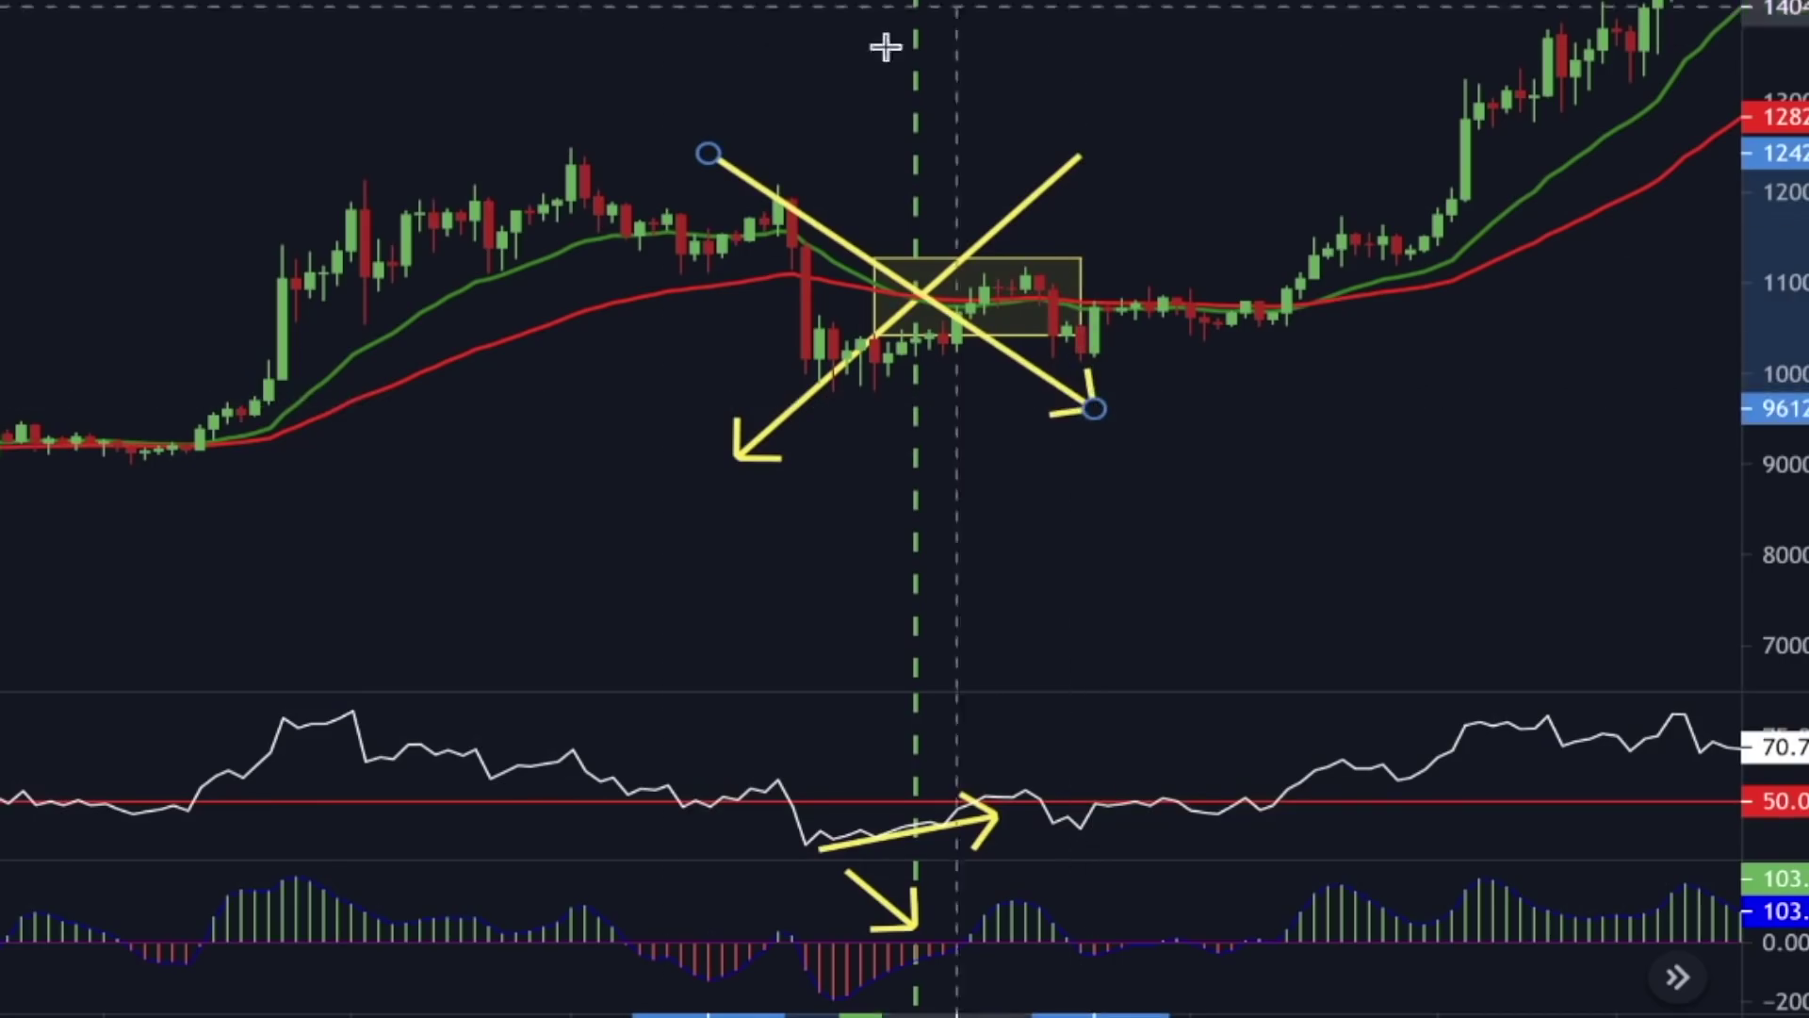
# Place a vertical line at 07 Mar '20 through the boxed March 2020 crossover, RSI and histogram.
pyautogui.moveTo(719, 319); pyautogui.dragTo(1239, 280)
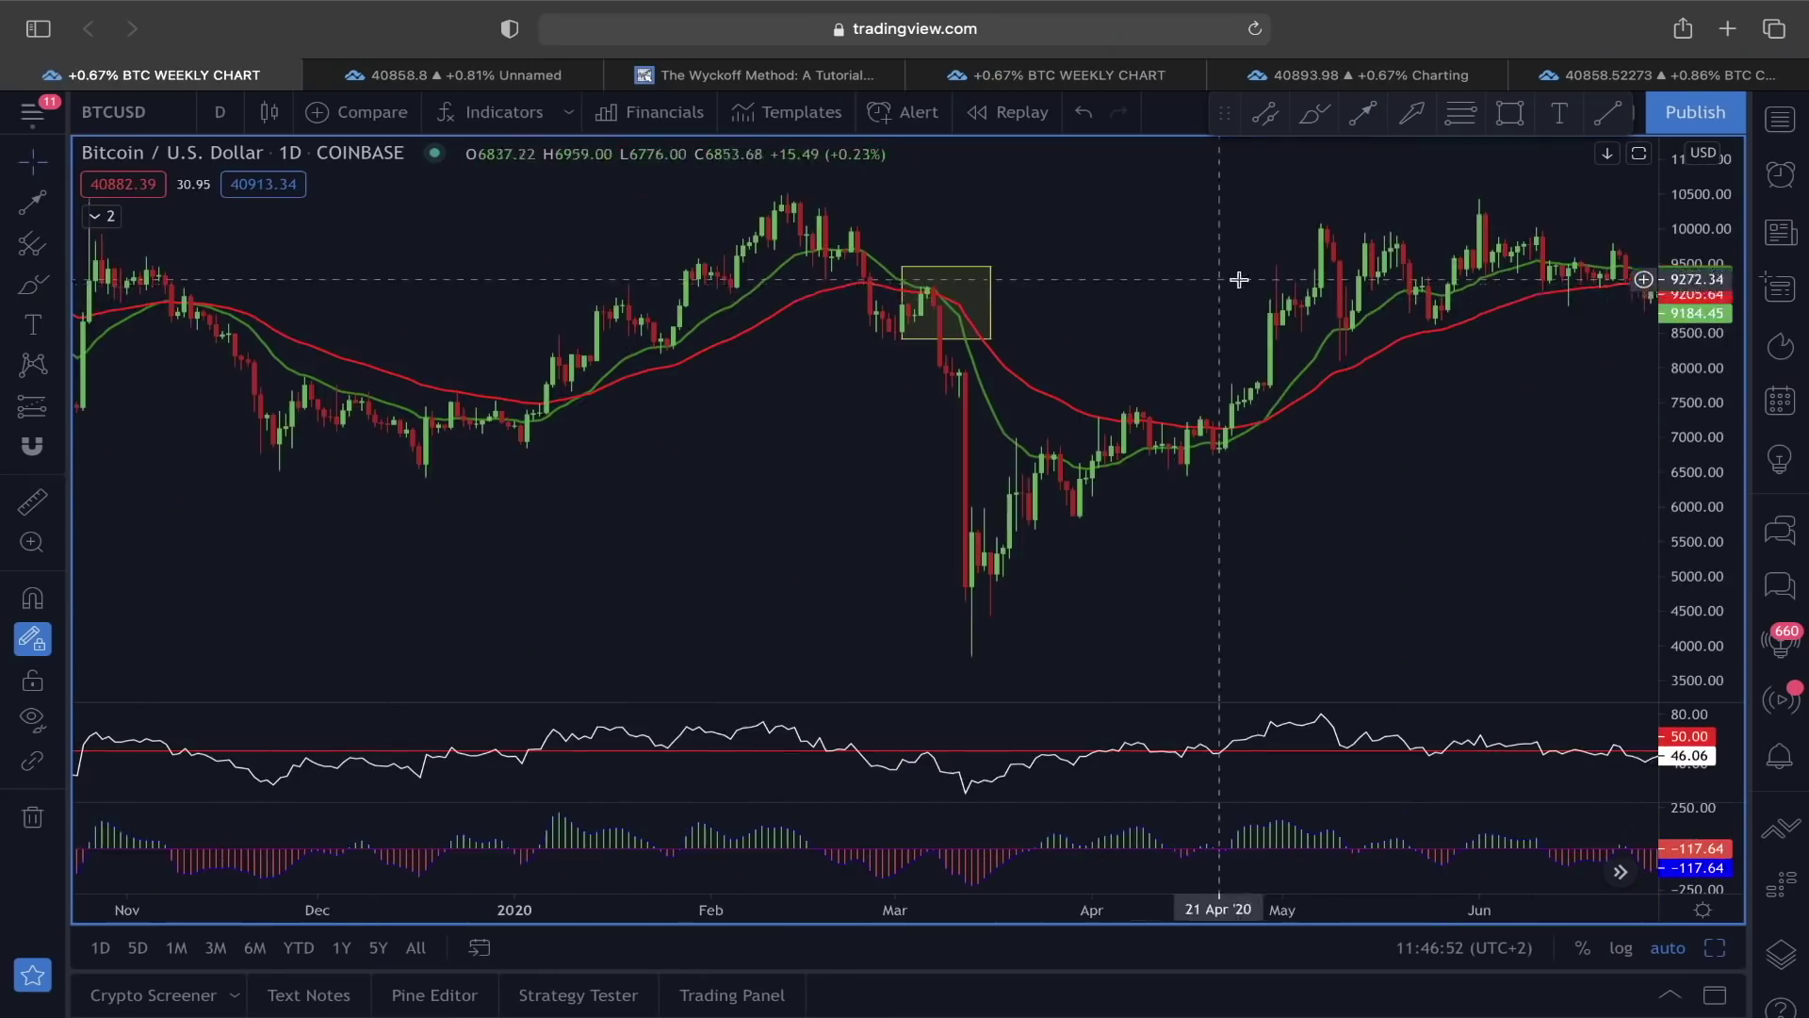
pyautogui.hscroll(-5, 1239, 280)
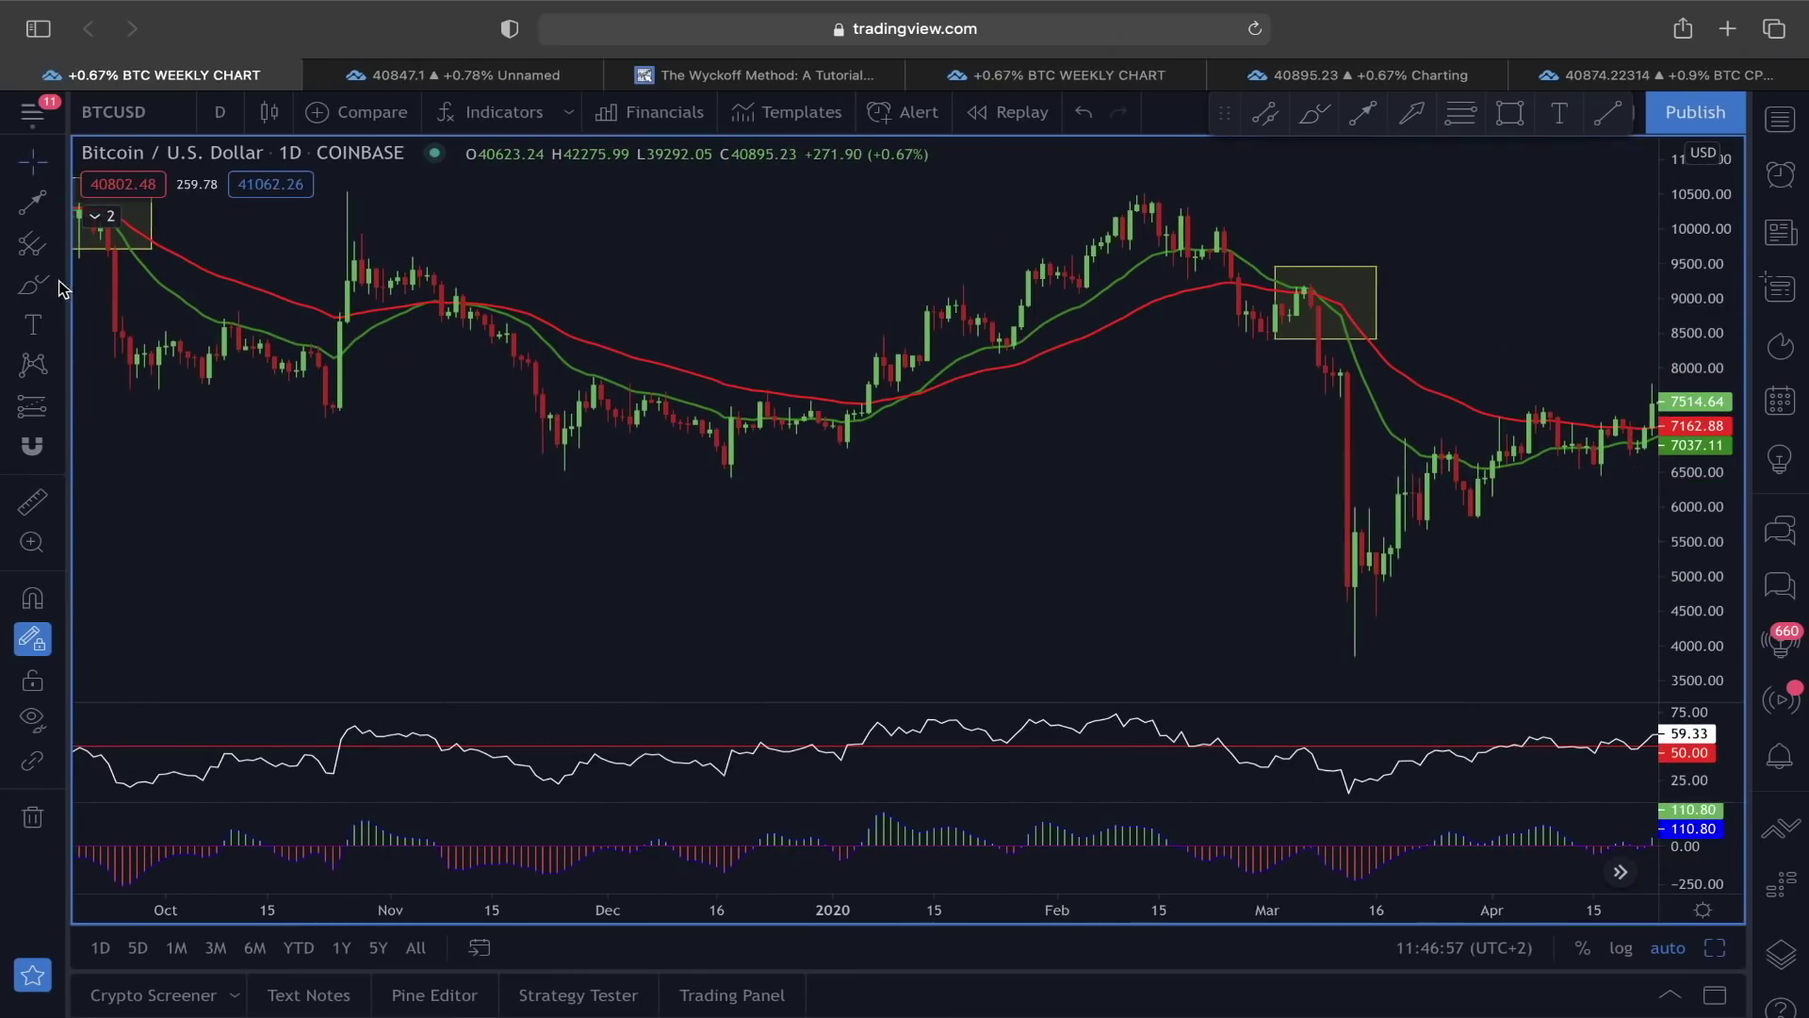
pyautogui.click(47, 209)
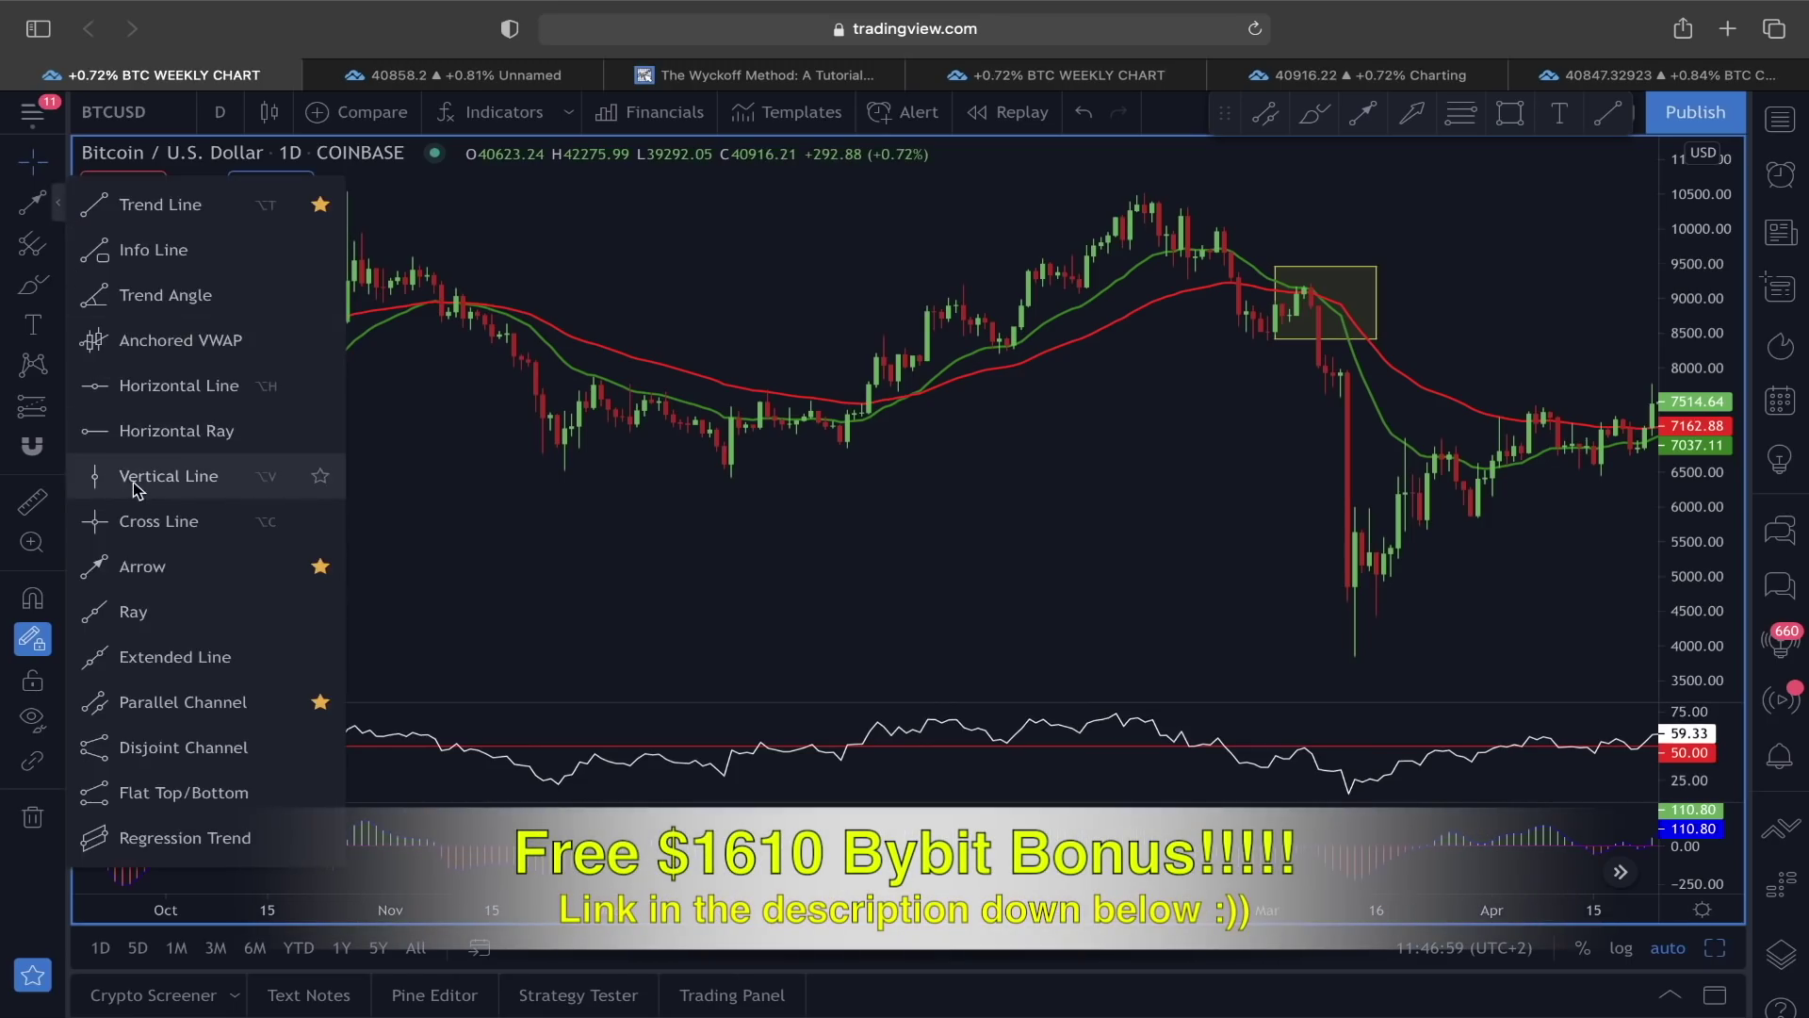
pyautogui.click(85, 476)
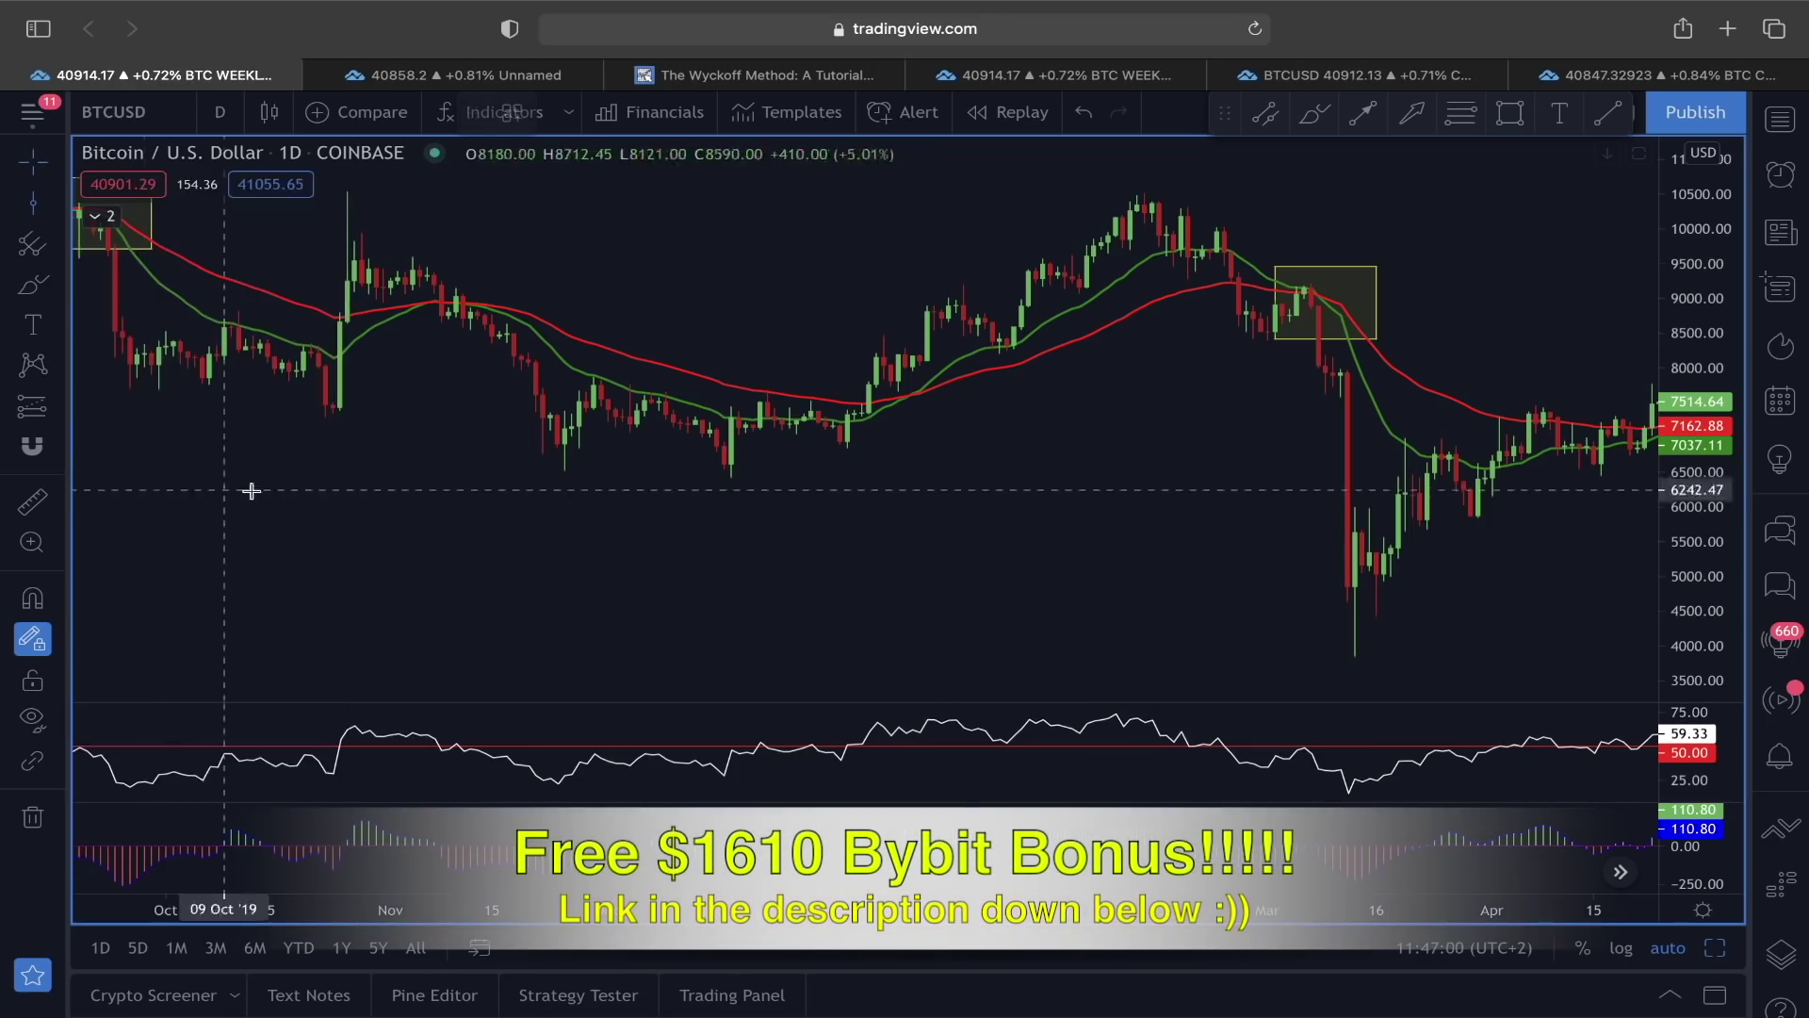
pyautogui.click(1311, 304)
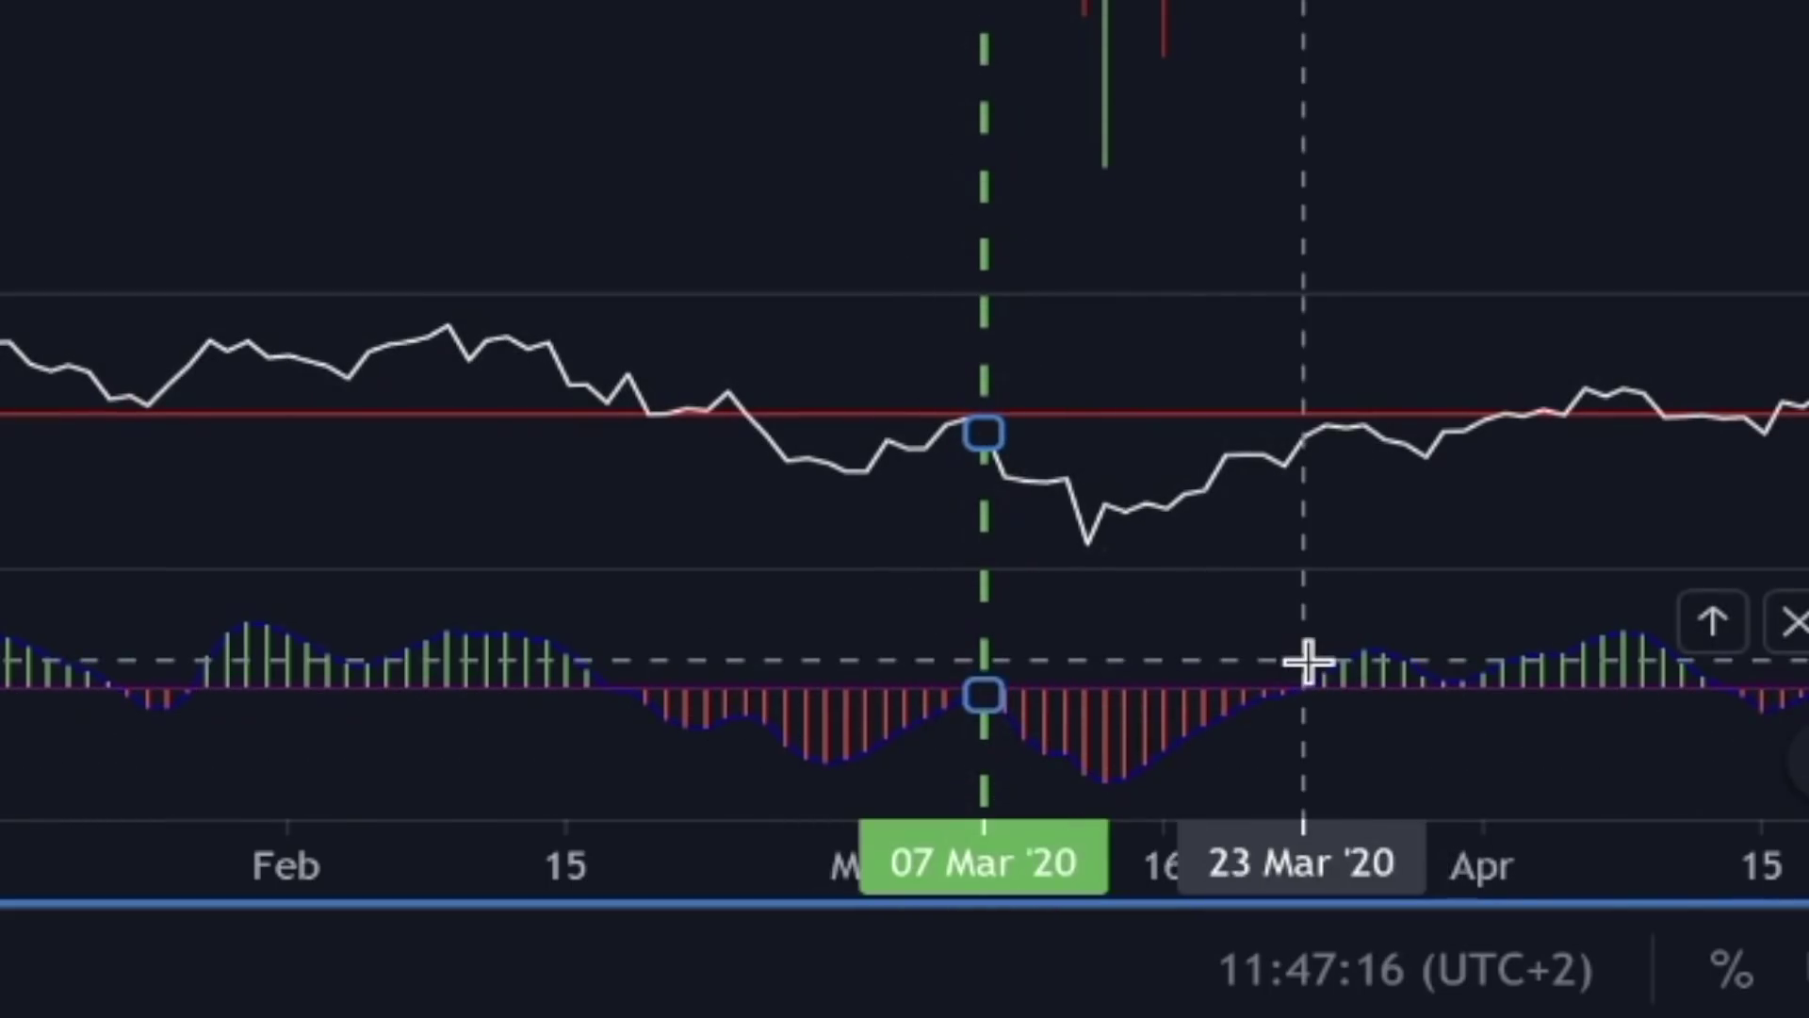
# Compare price, RSI and histogram around the 07 Mar '20 crossover with those at the boxed 11 May '21 crossover.
pyautogui.scroll(-2, 1075, 654)
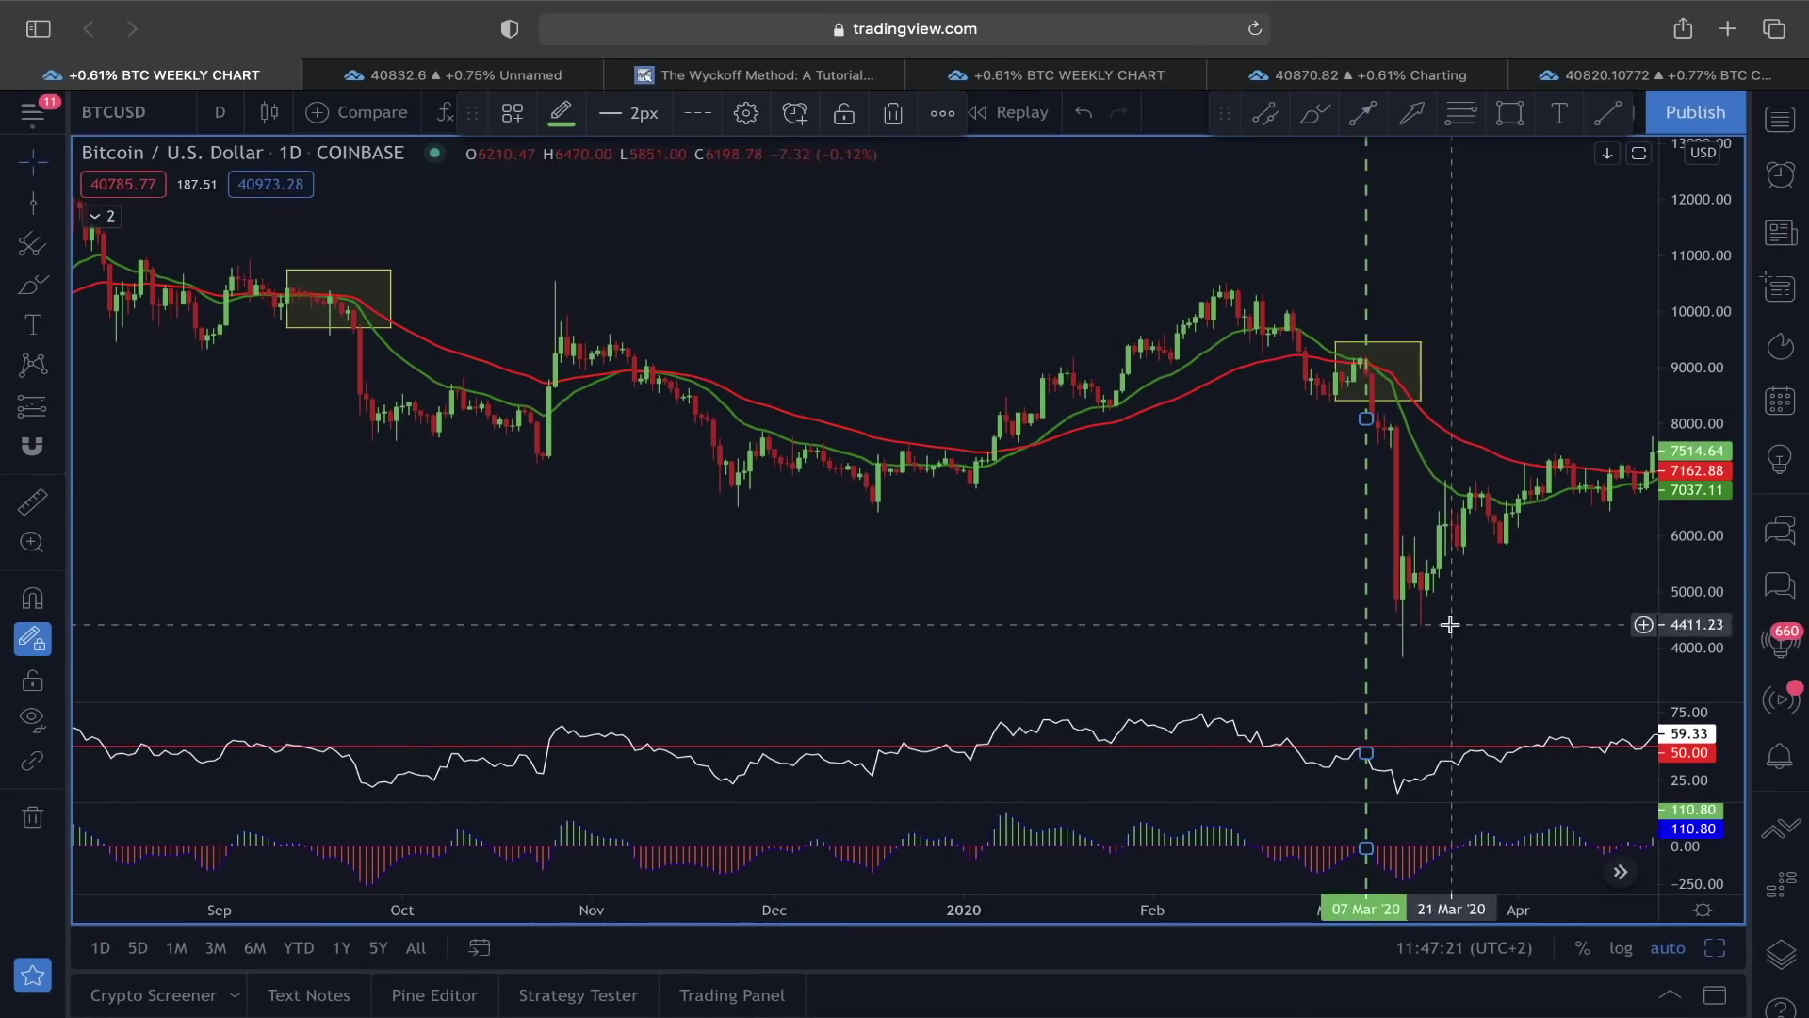
pyautogui.scroll(4, 780, 509)
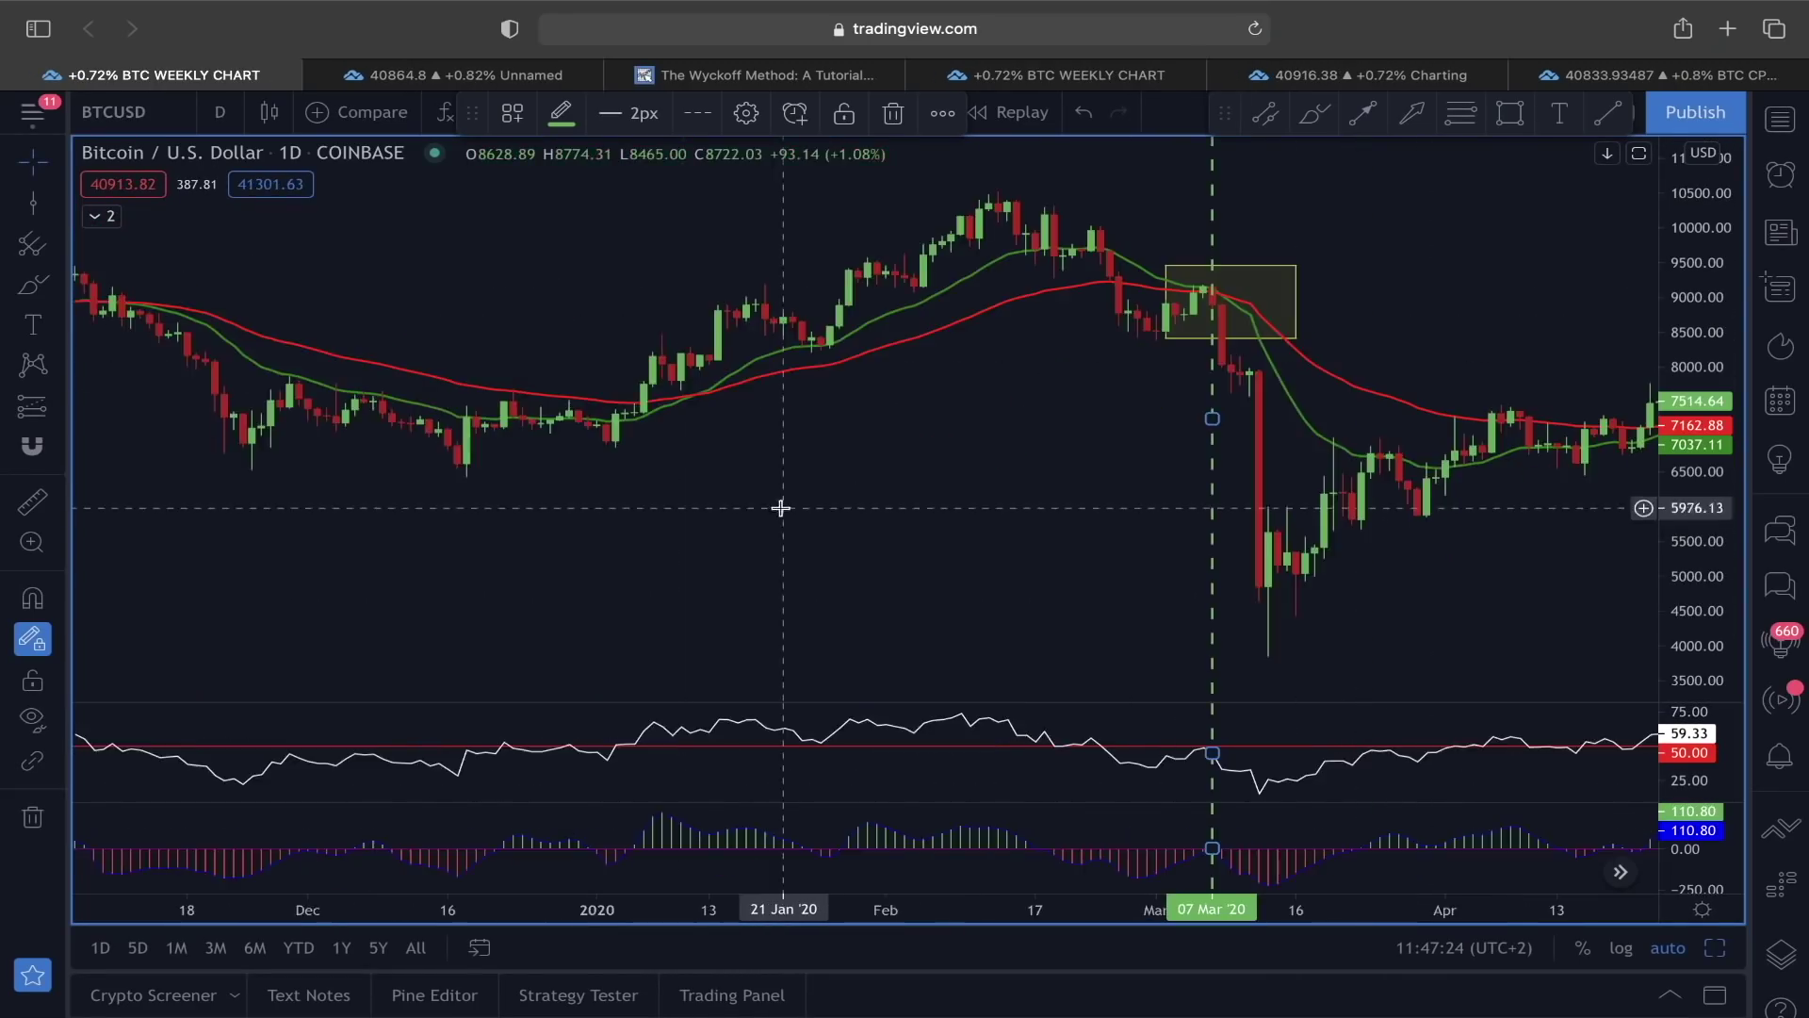
pyautogui.moveTo(835, 536); pyautogui.dragTo(553, 525)
pyautogui.moveTo(1012, 542); pyautogui.dragTo(107, 572)
pyautogui.moveTo(1338, 565); pyautogui.dragTo(735, 537)
pyautogui.moveTo(1337, 355); pyautogui.dragTo(707, 396)
pyautogui.moveTo(1446, 416); pyautogui.dragTo(529, 484)
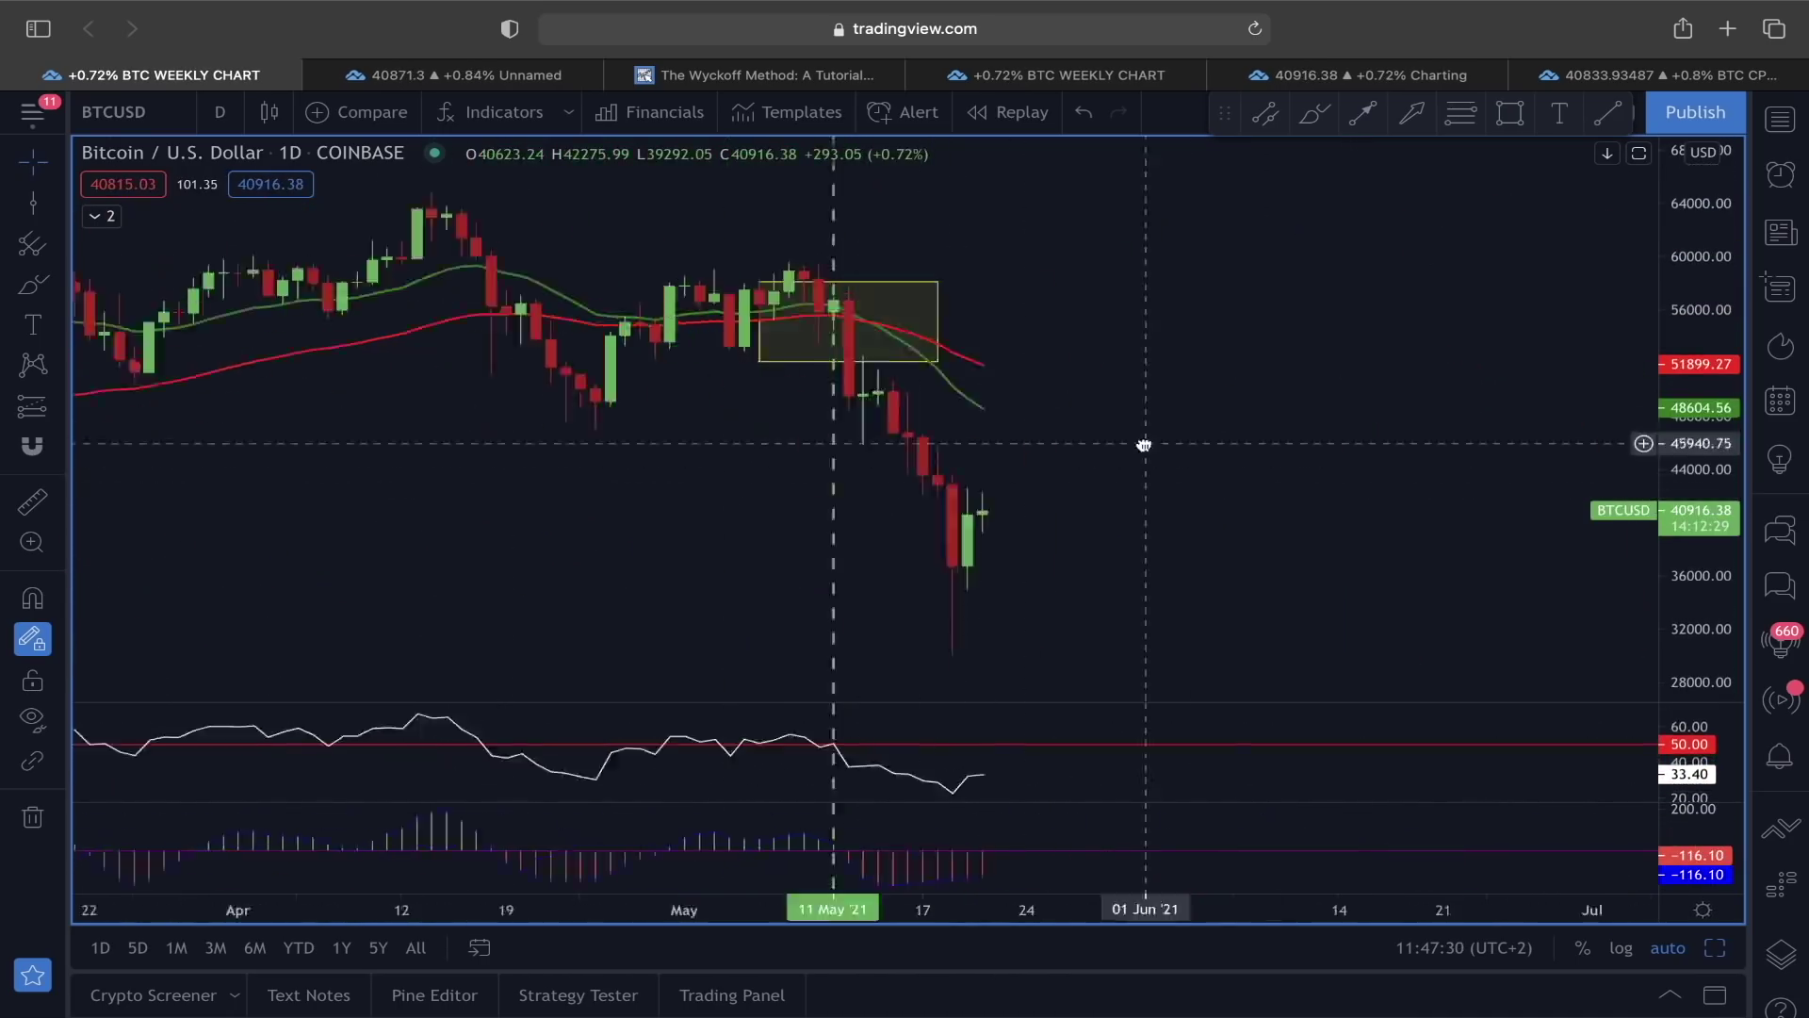
pyautogui.scroll(2, 983, 299)
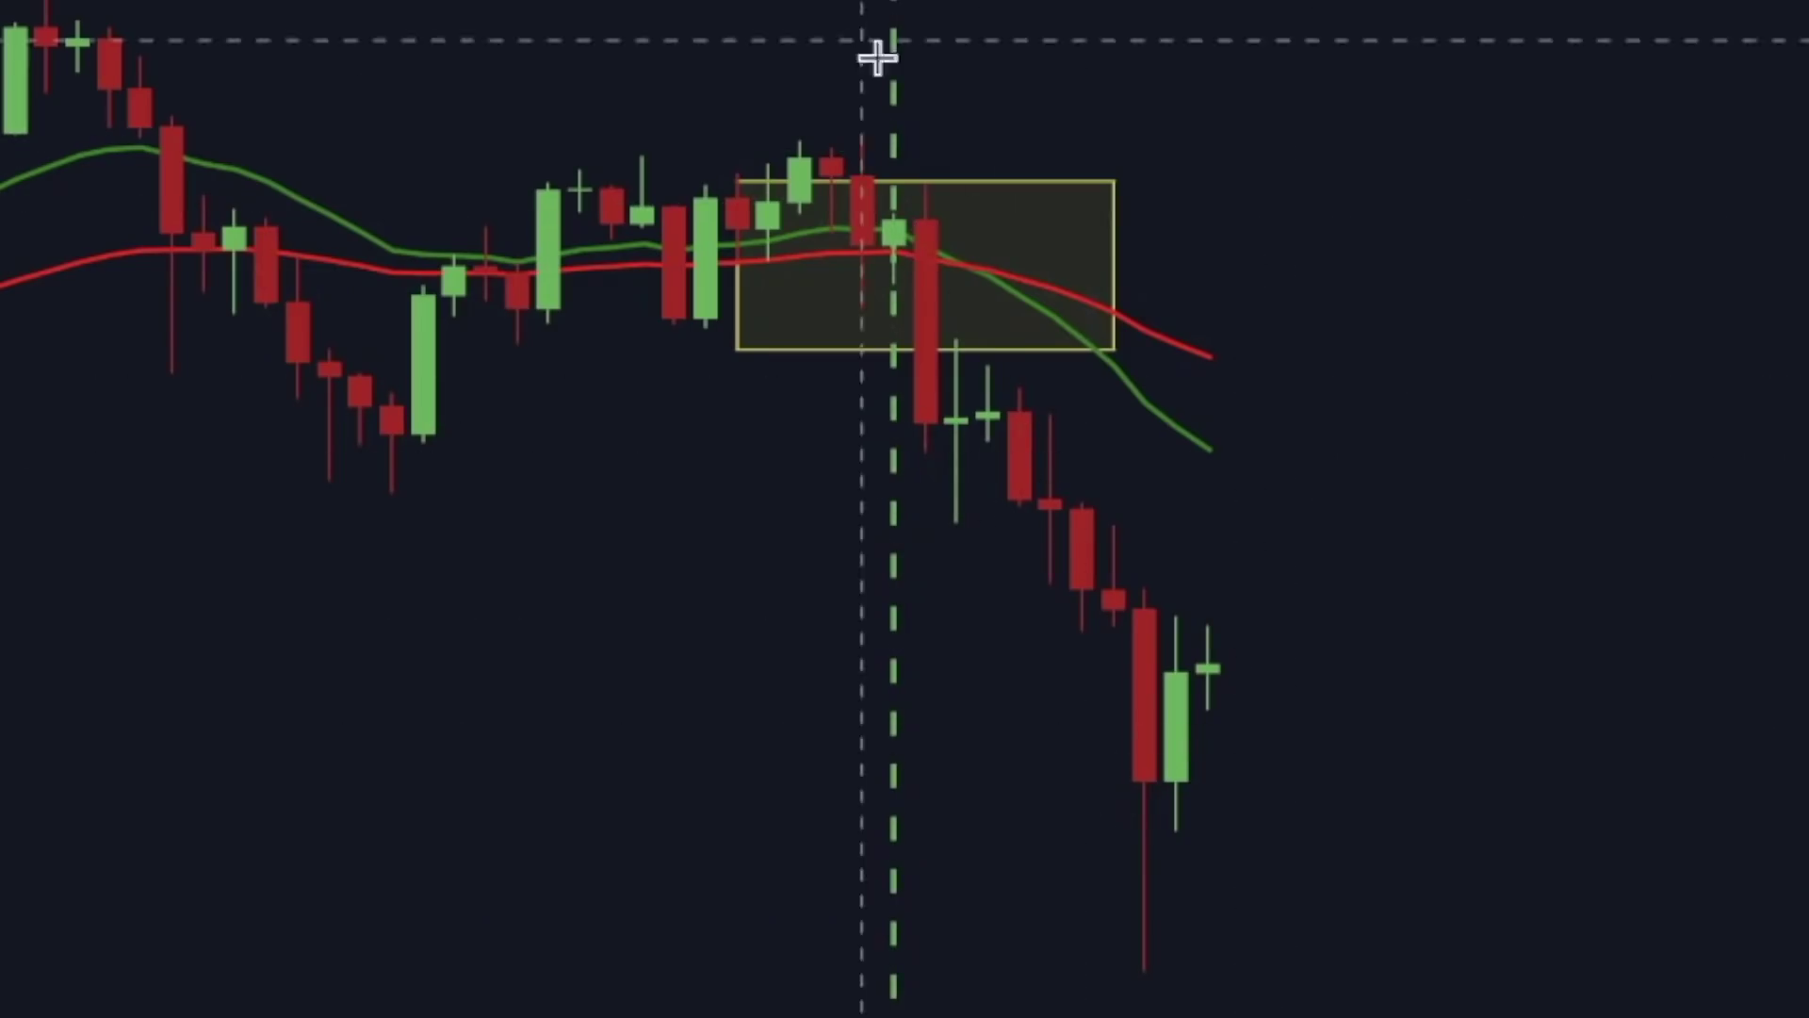
pyautogui.scroll(-1, 1579, 664)
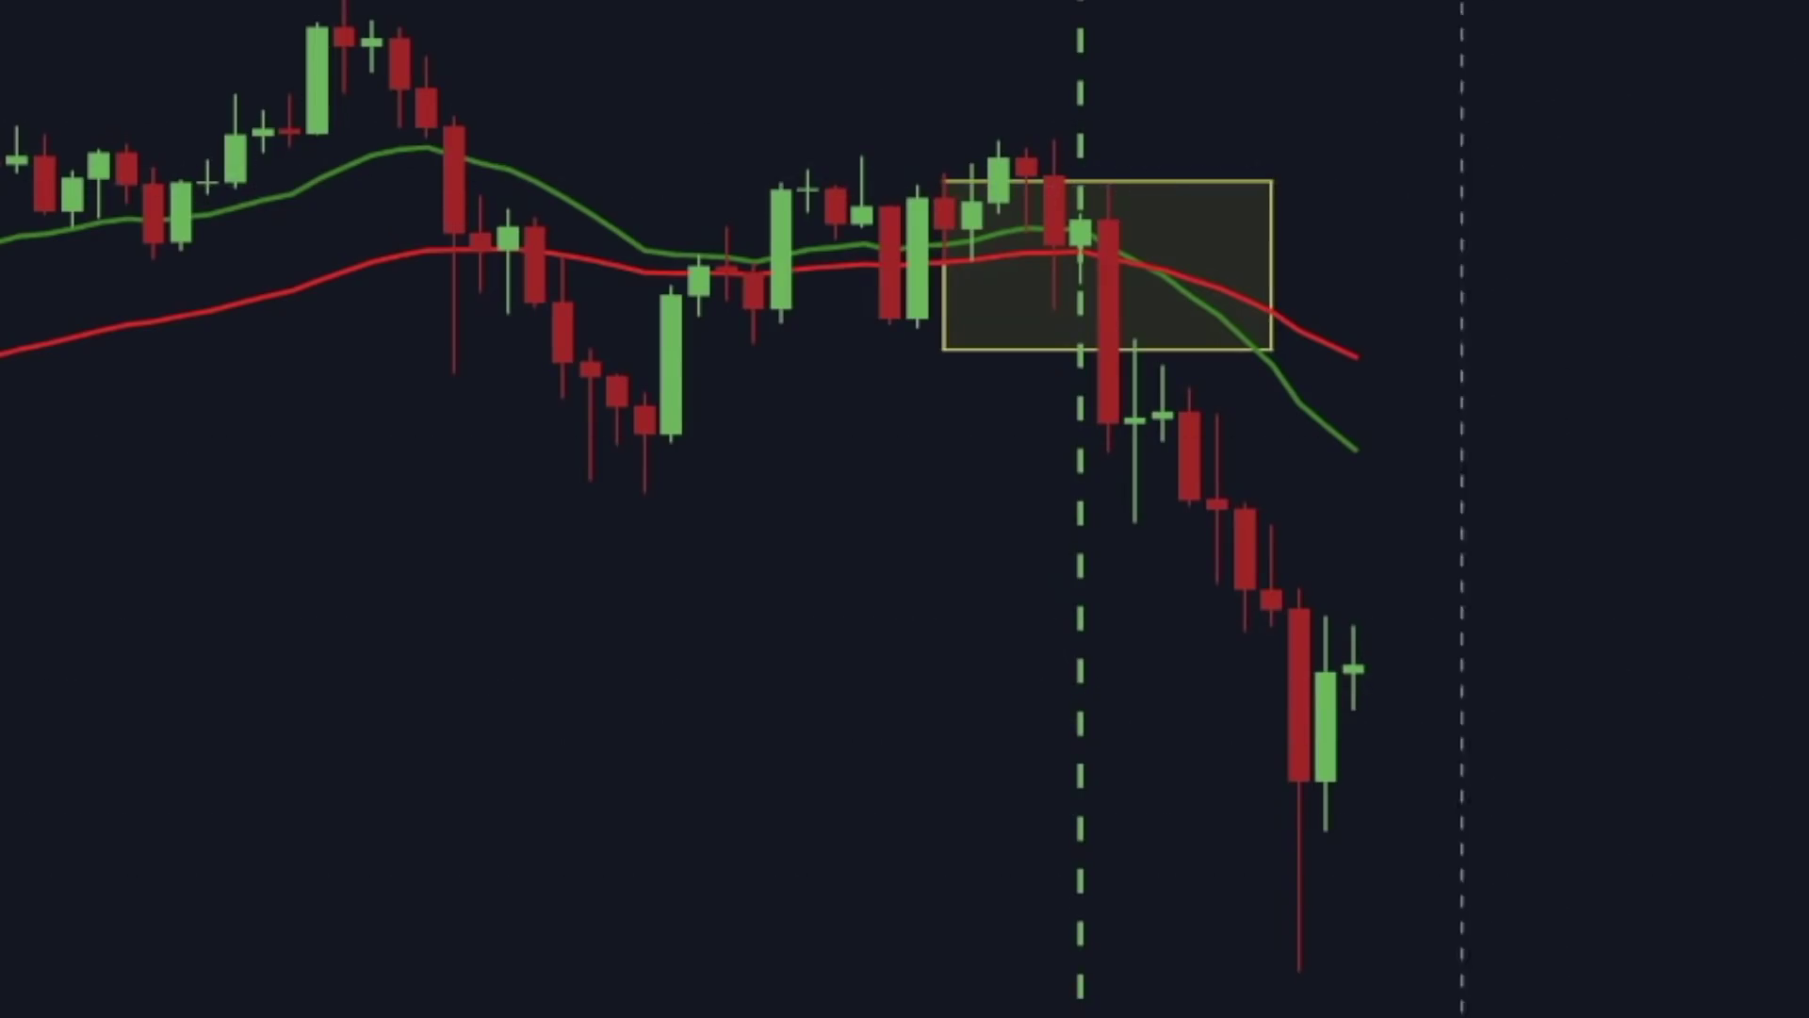
pyautogui.scroll(-1, 1433, 473)
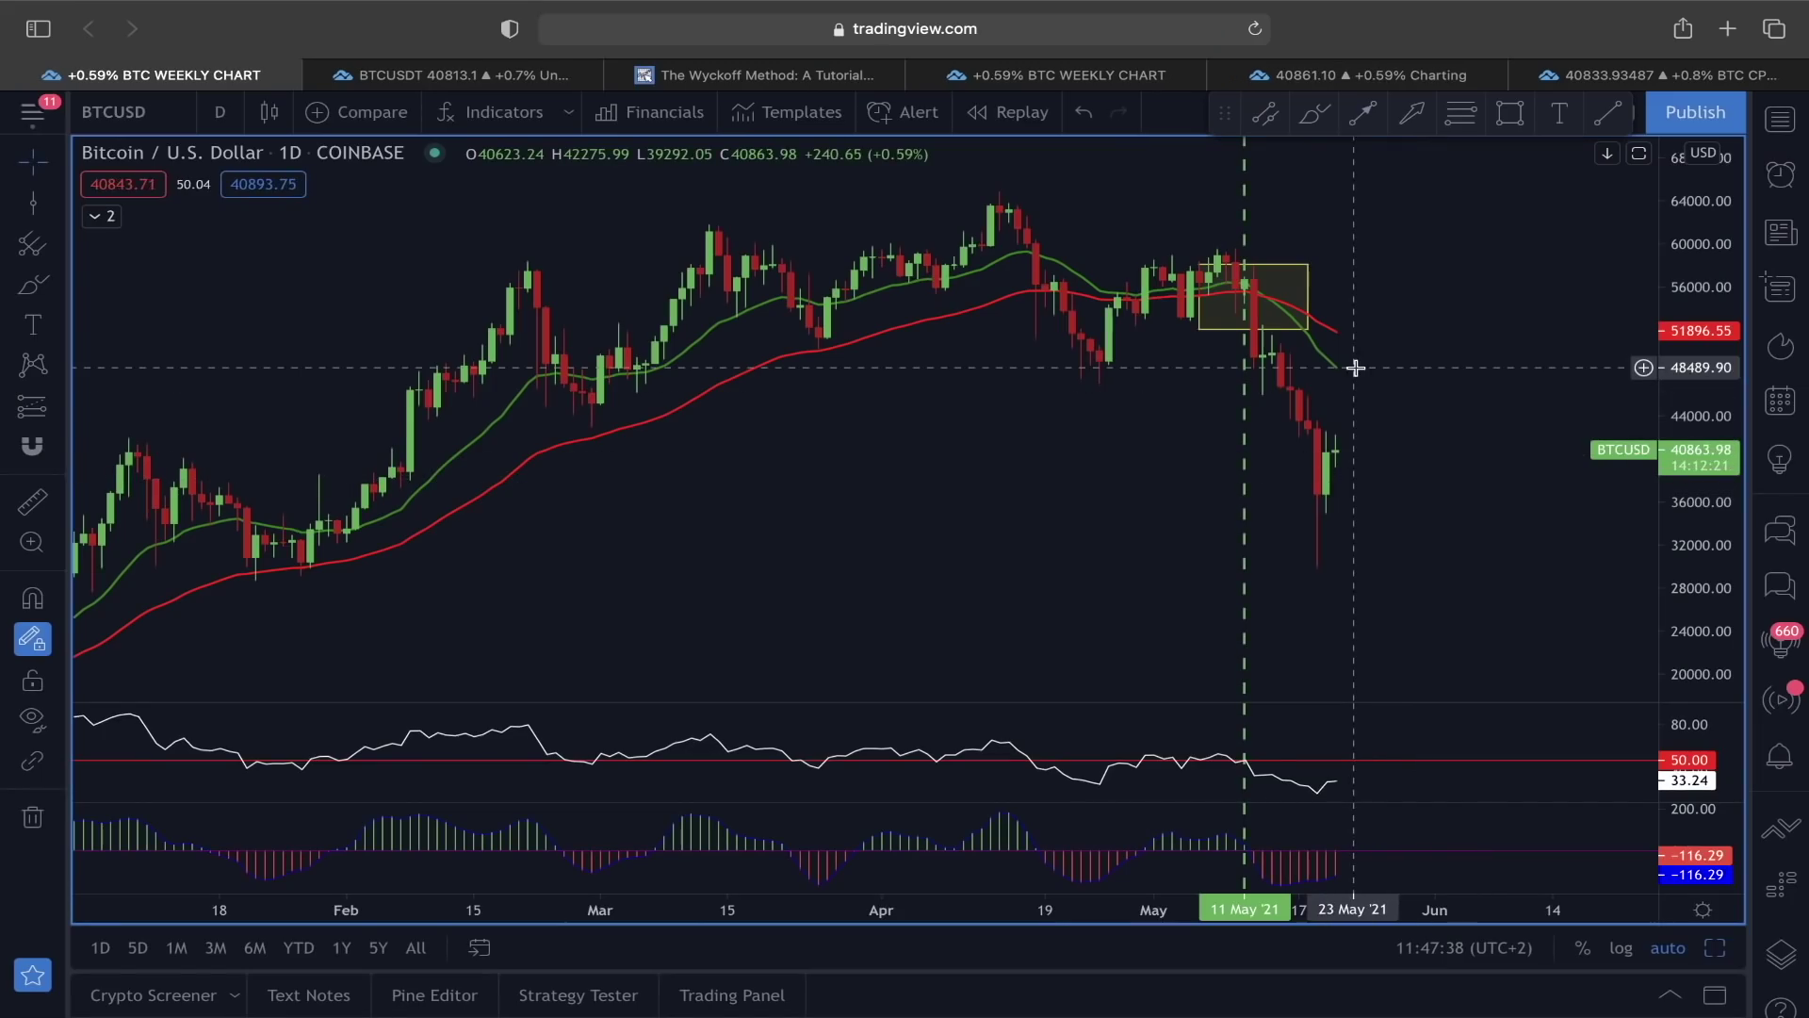
pyautogui.scroll(-1, 1372, 385)
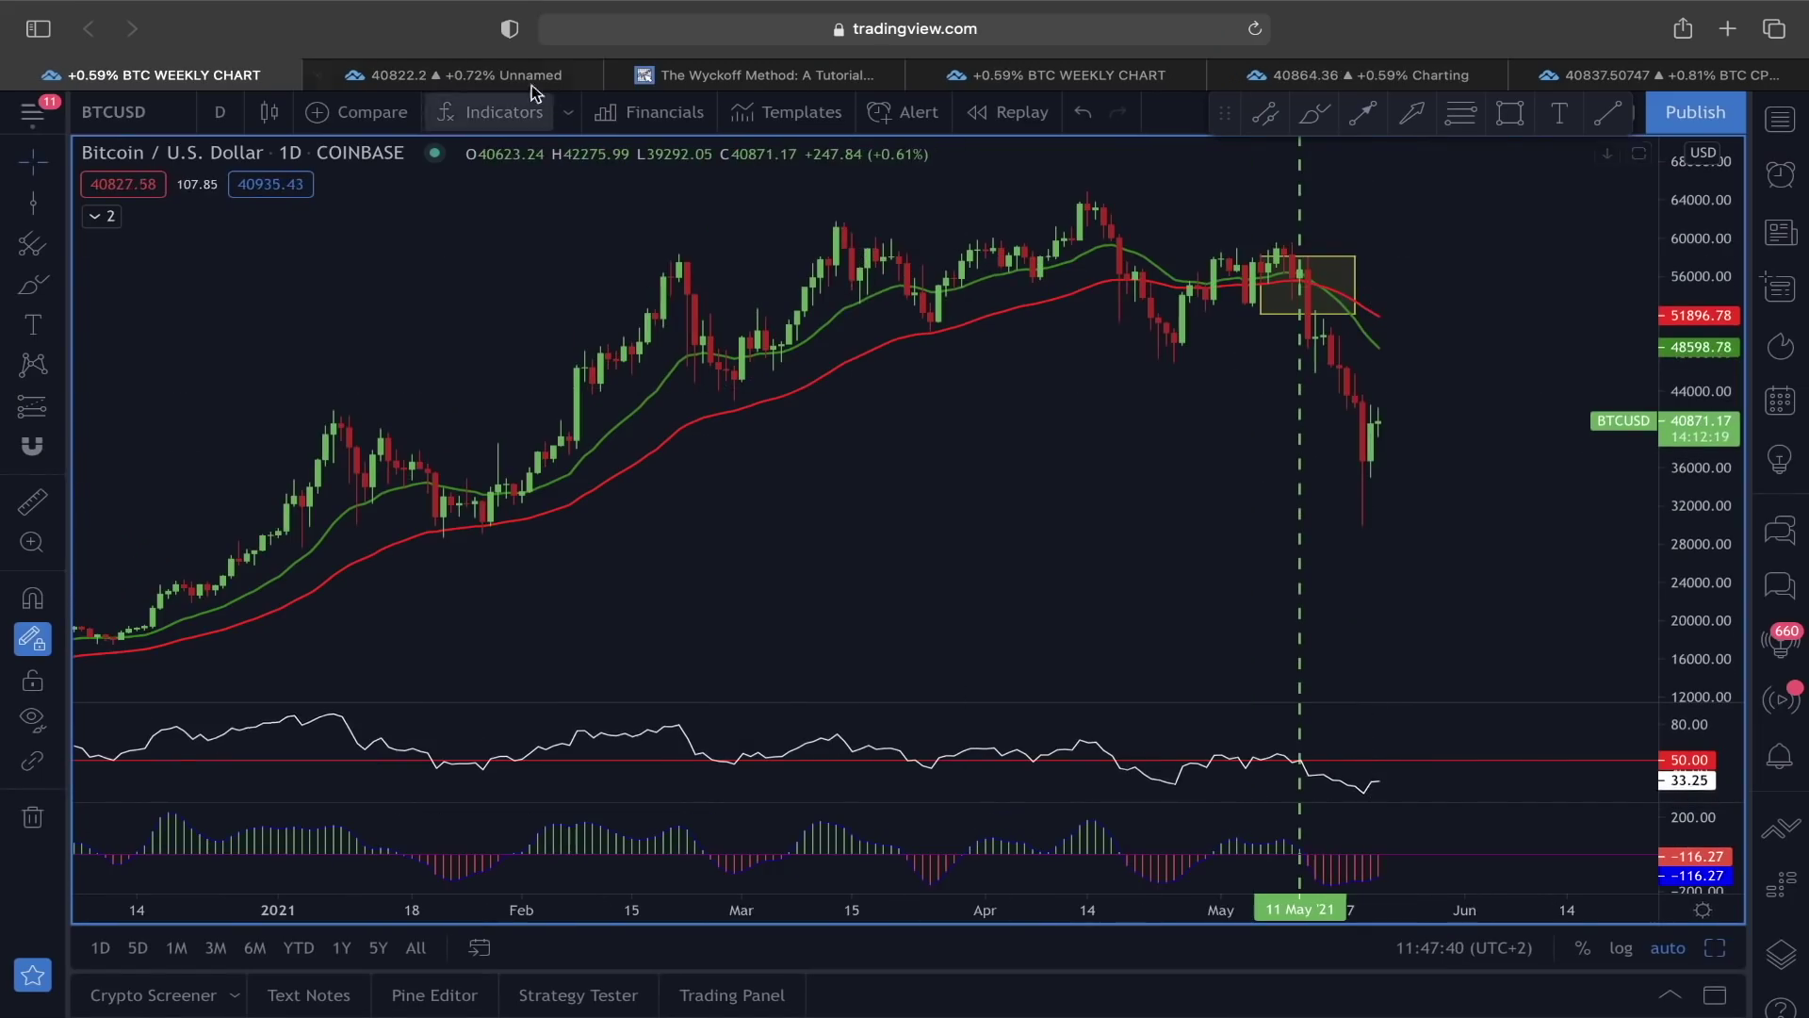
# Compare the annotated BTCUSDT daily chart with the Wyckoff distribution schematic in the StockCharts tutorial.
pyautogui.click(509, 76)
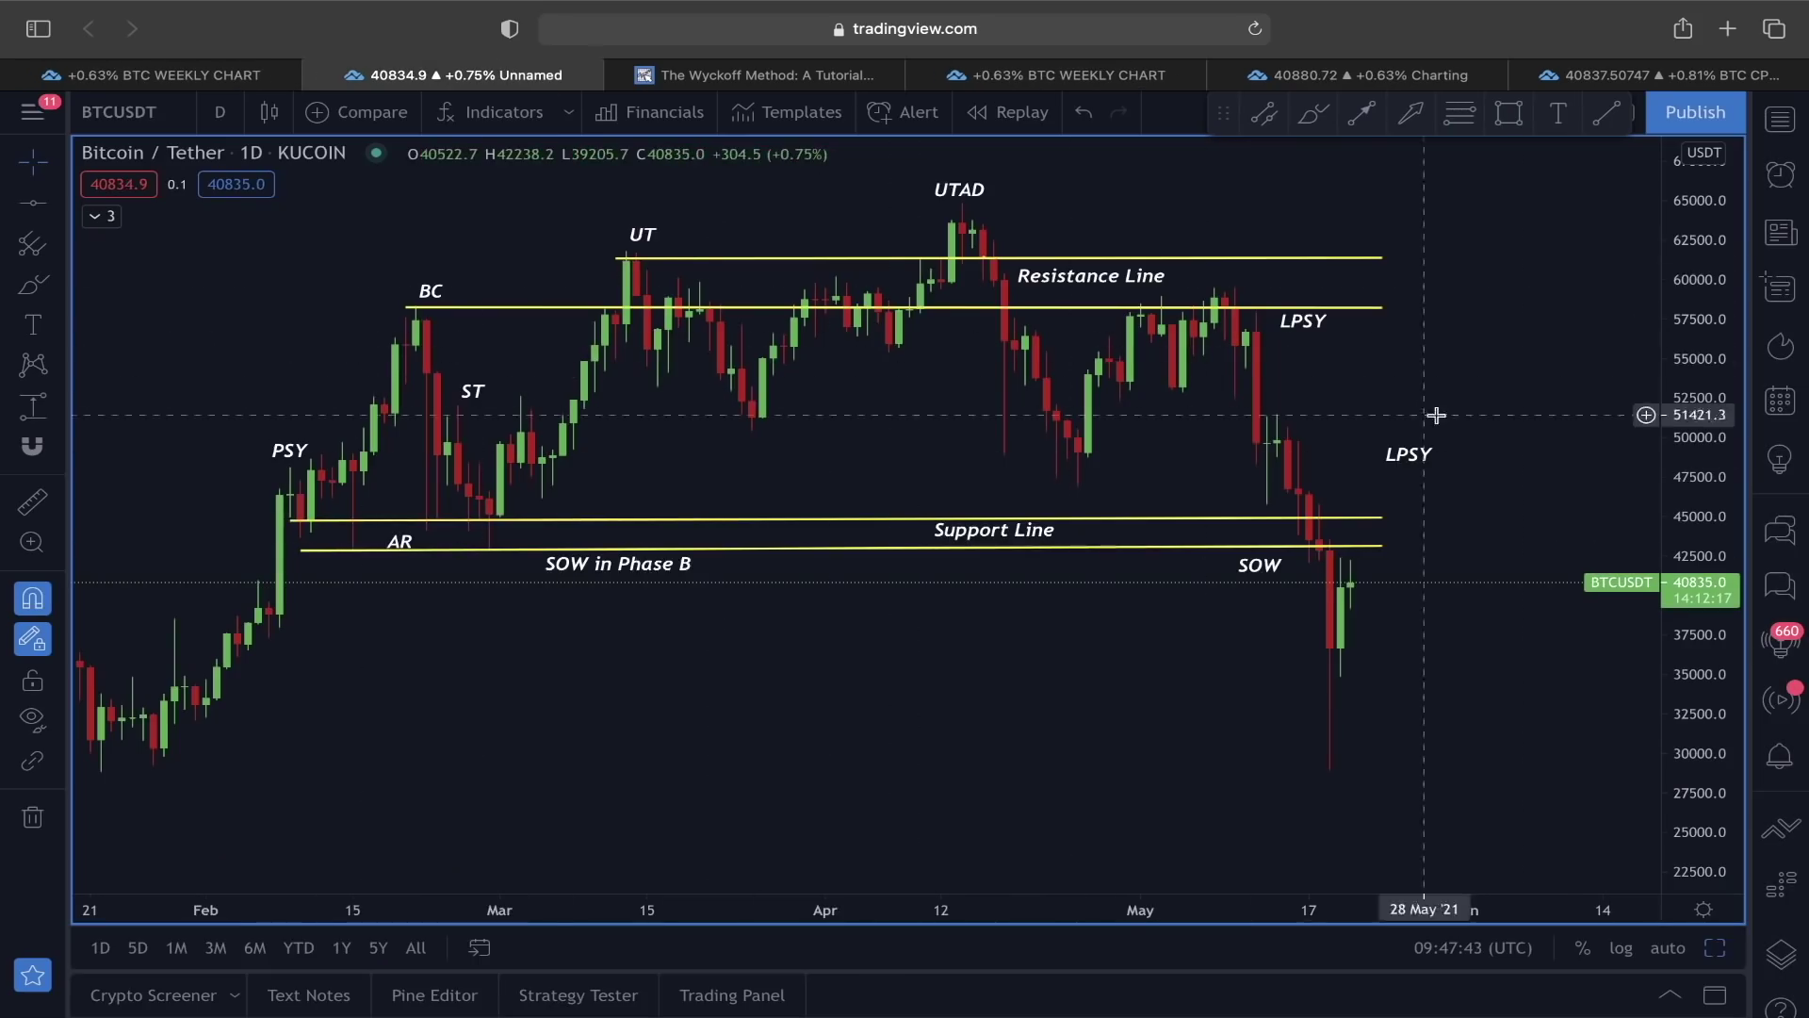
pyautogui.scroll(-2, 1207, 646)
pyautogui.scroll(2, 1155, 739)
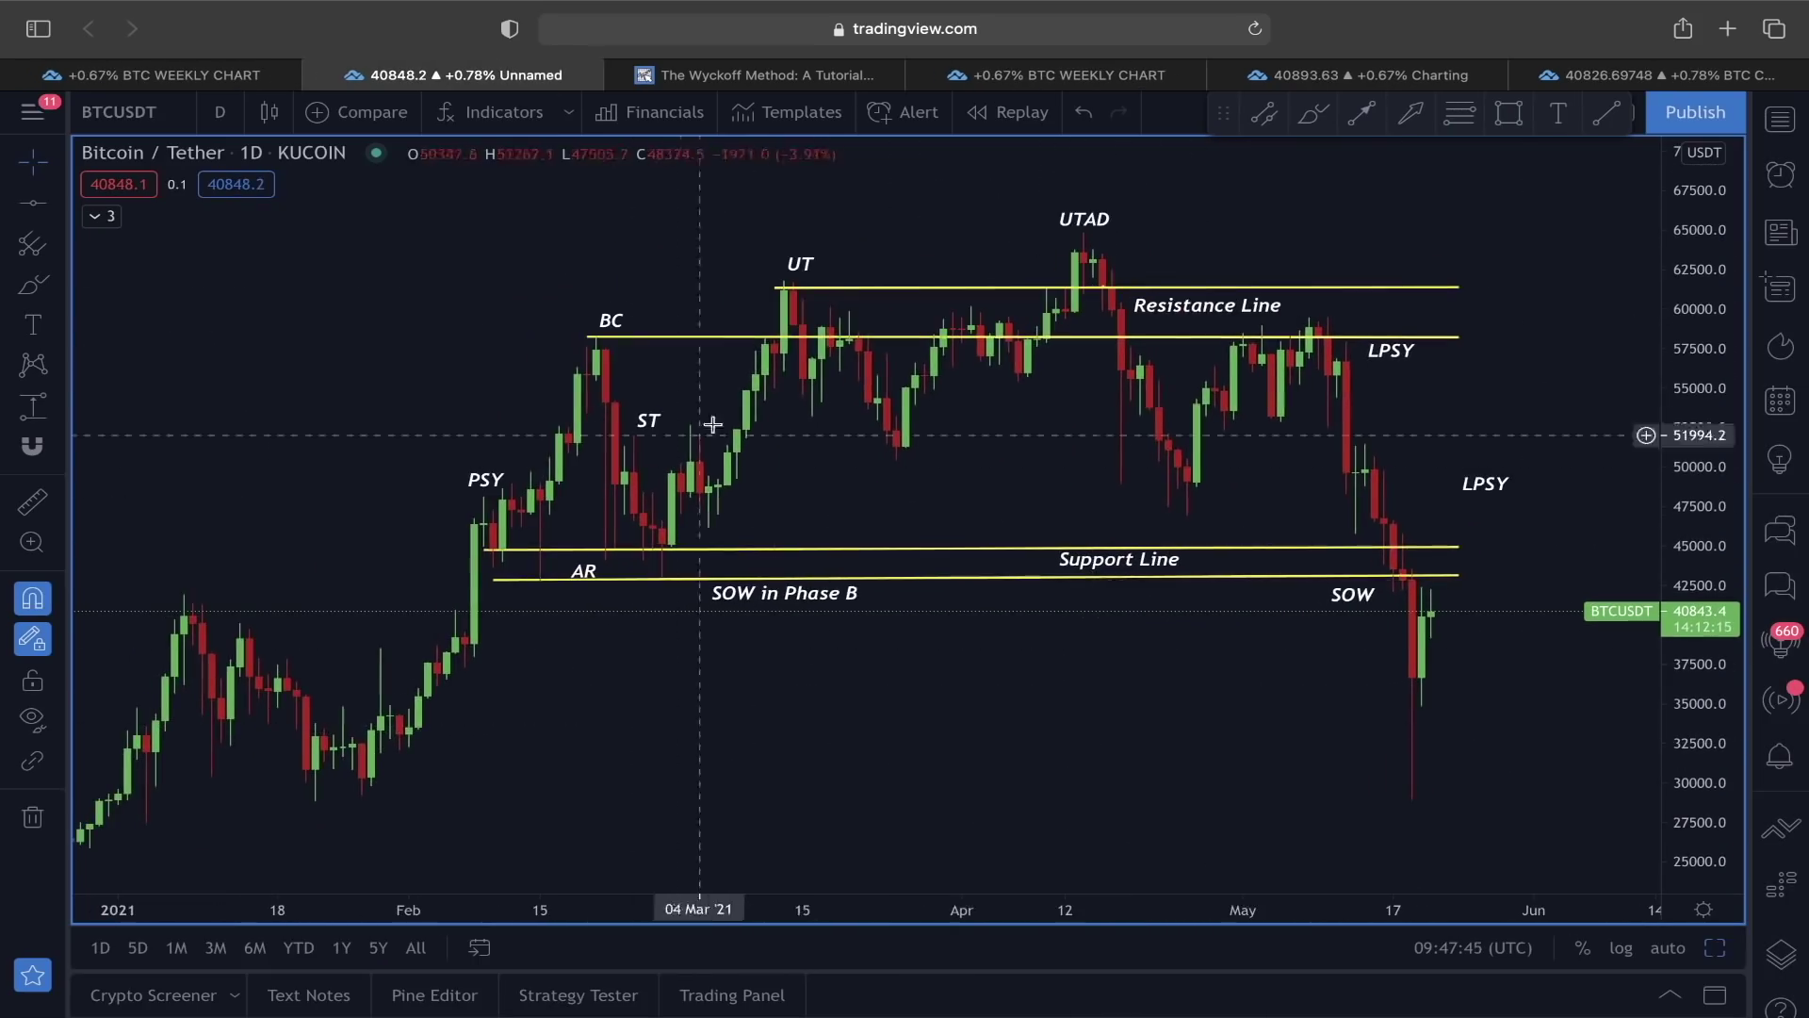
pyautogui.scroll(1, 1375, 531)
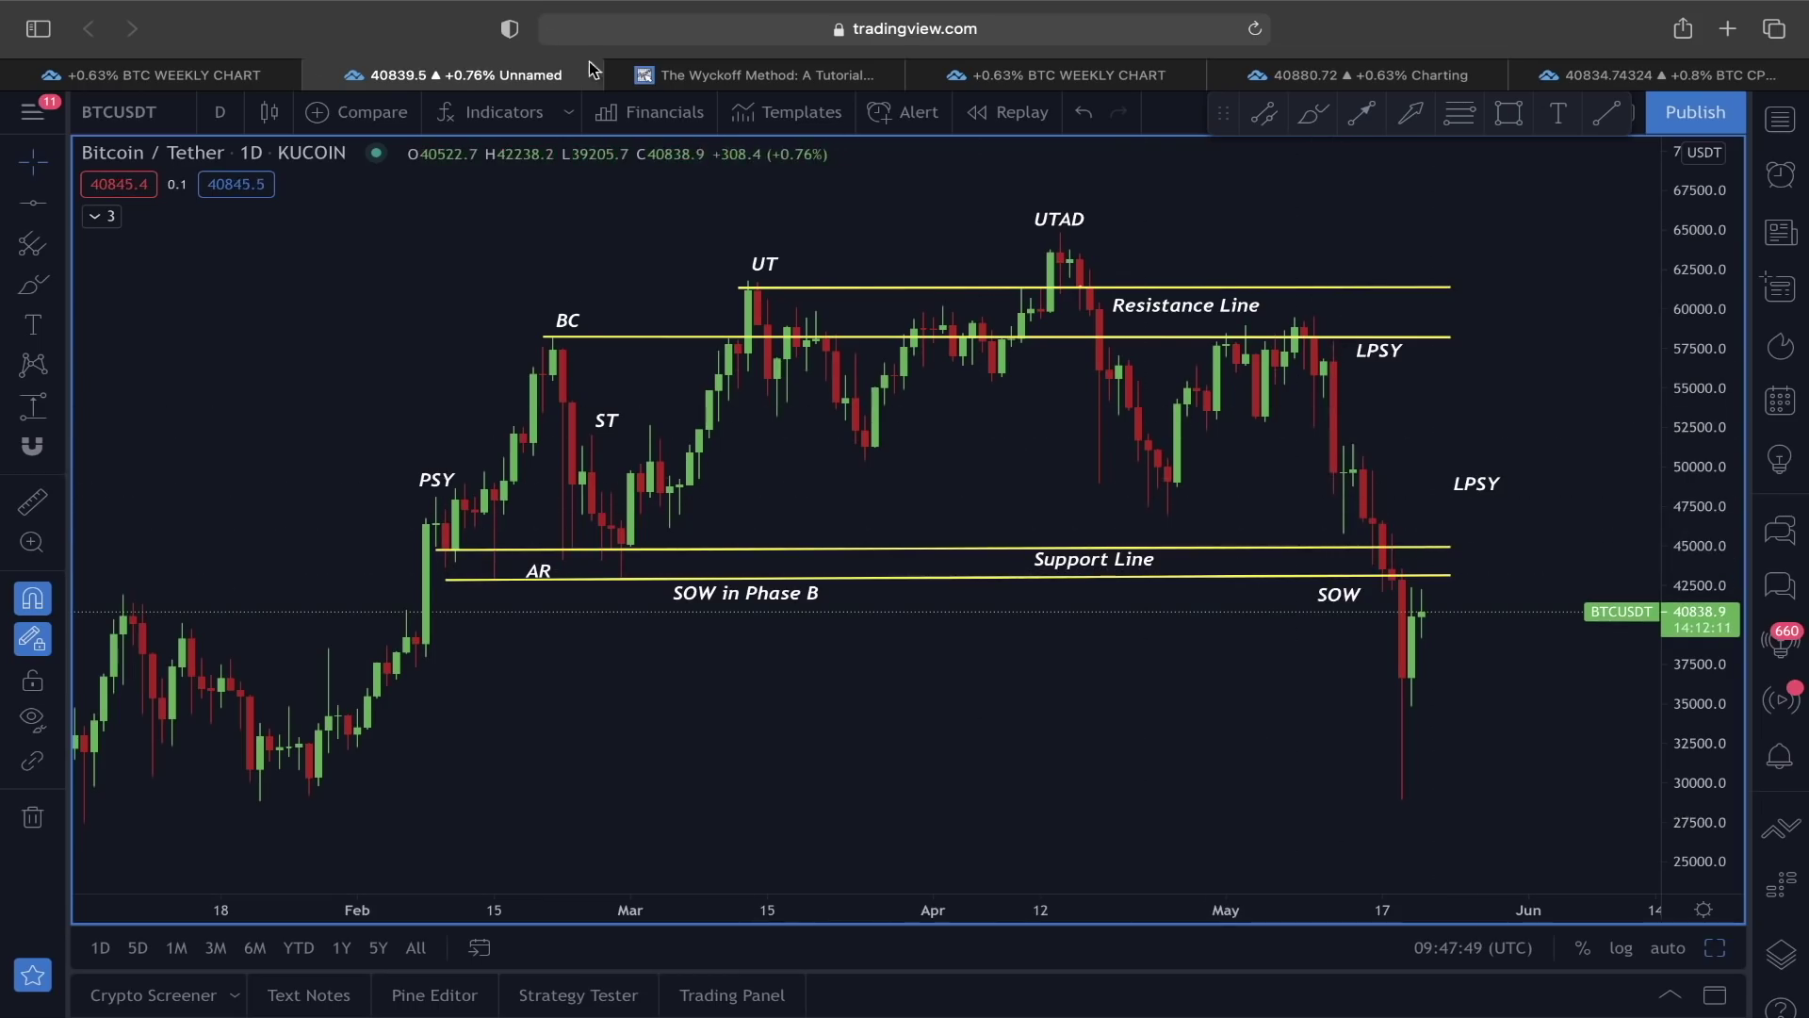
pyautogui.click(702, 75)
pyautogui.scroll(2, 768, 306)
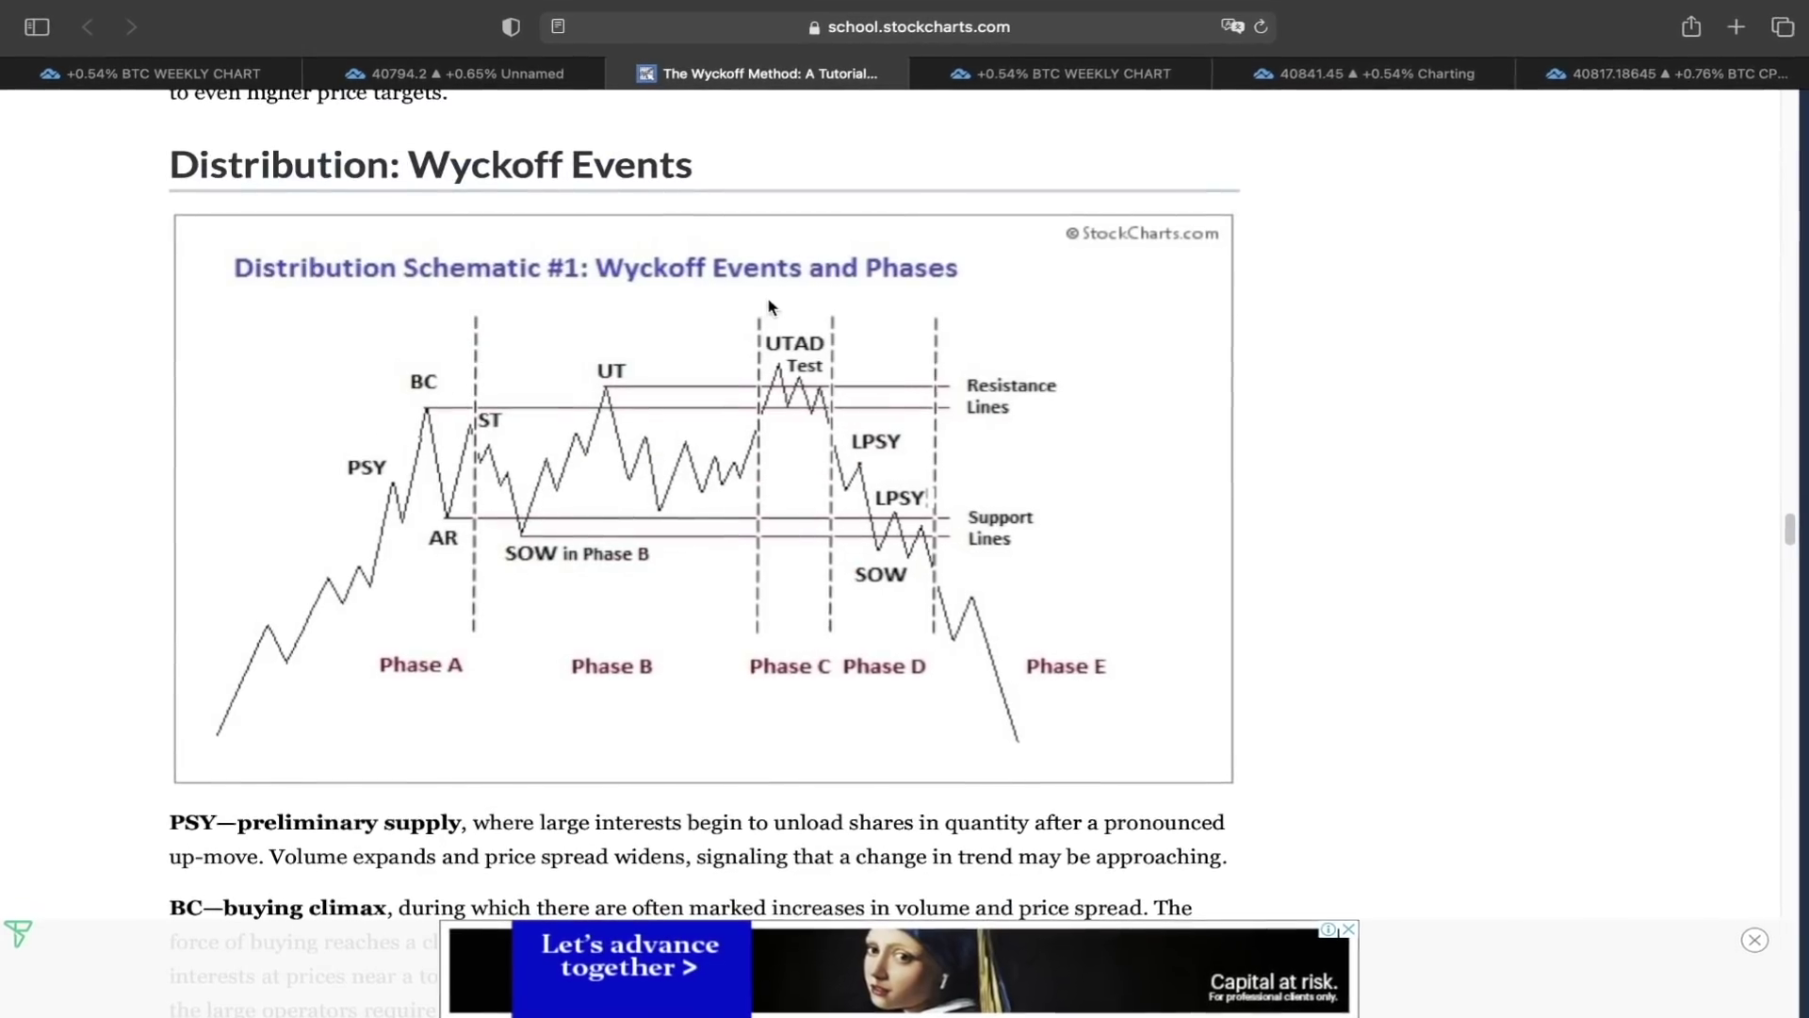
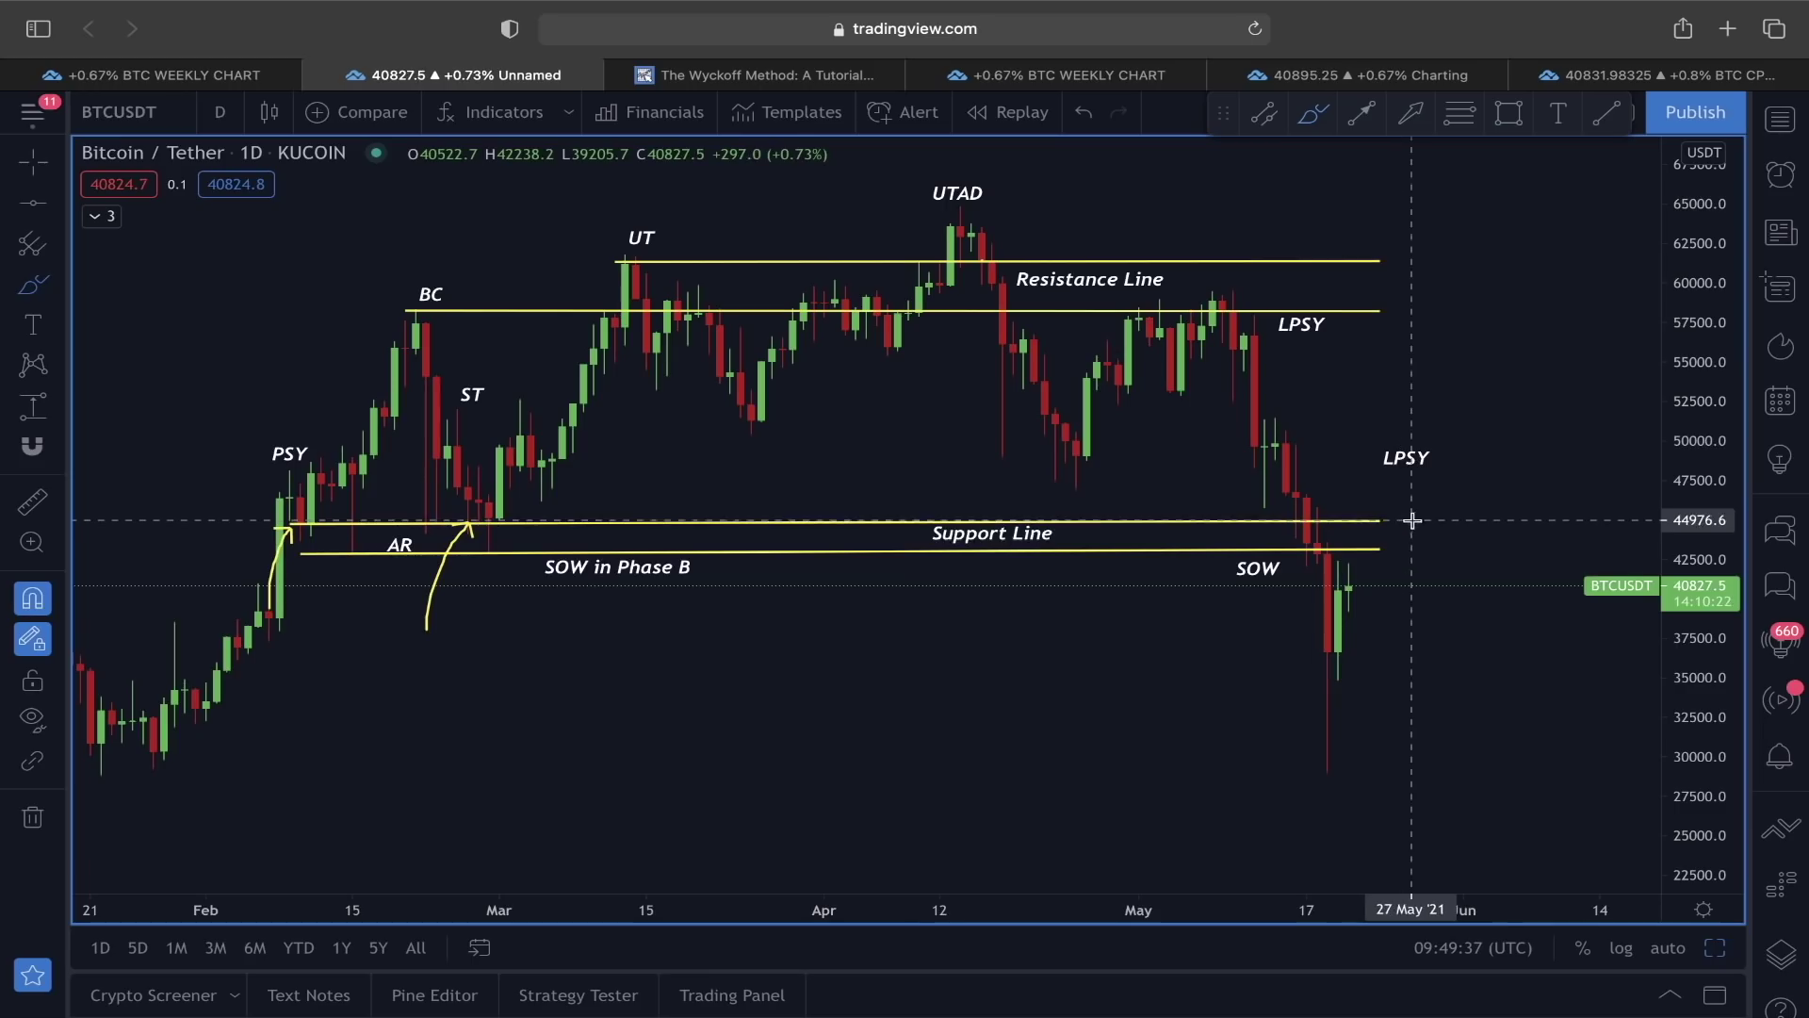
# Try brushing an arrow from the latest candle up to the support lines with a circle around the retest area, then undo it.
pyautogui.click(58, 283)
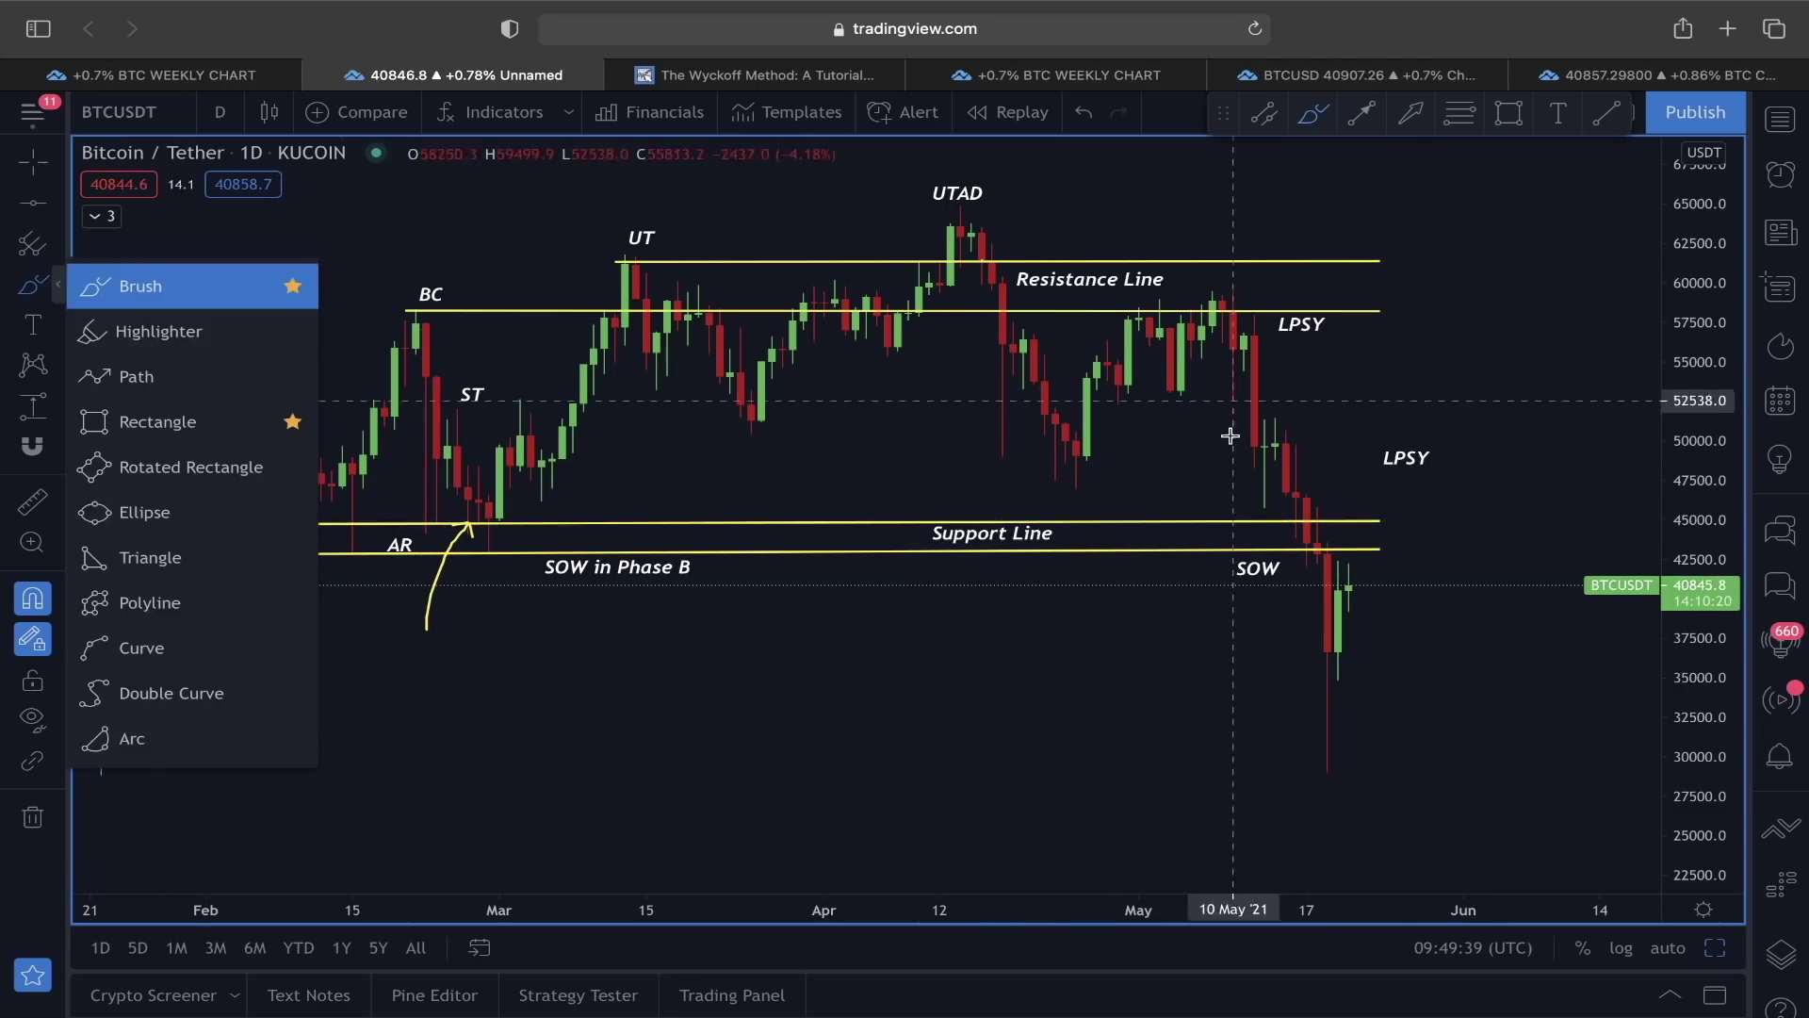
pyautogui.moveTo(1357, 588); pyautogui.dragTo(1372, 561)
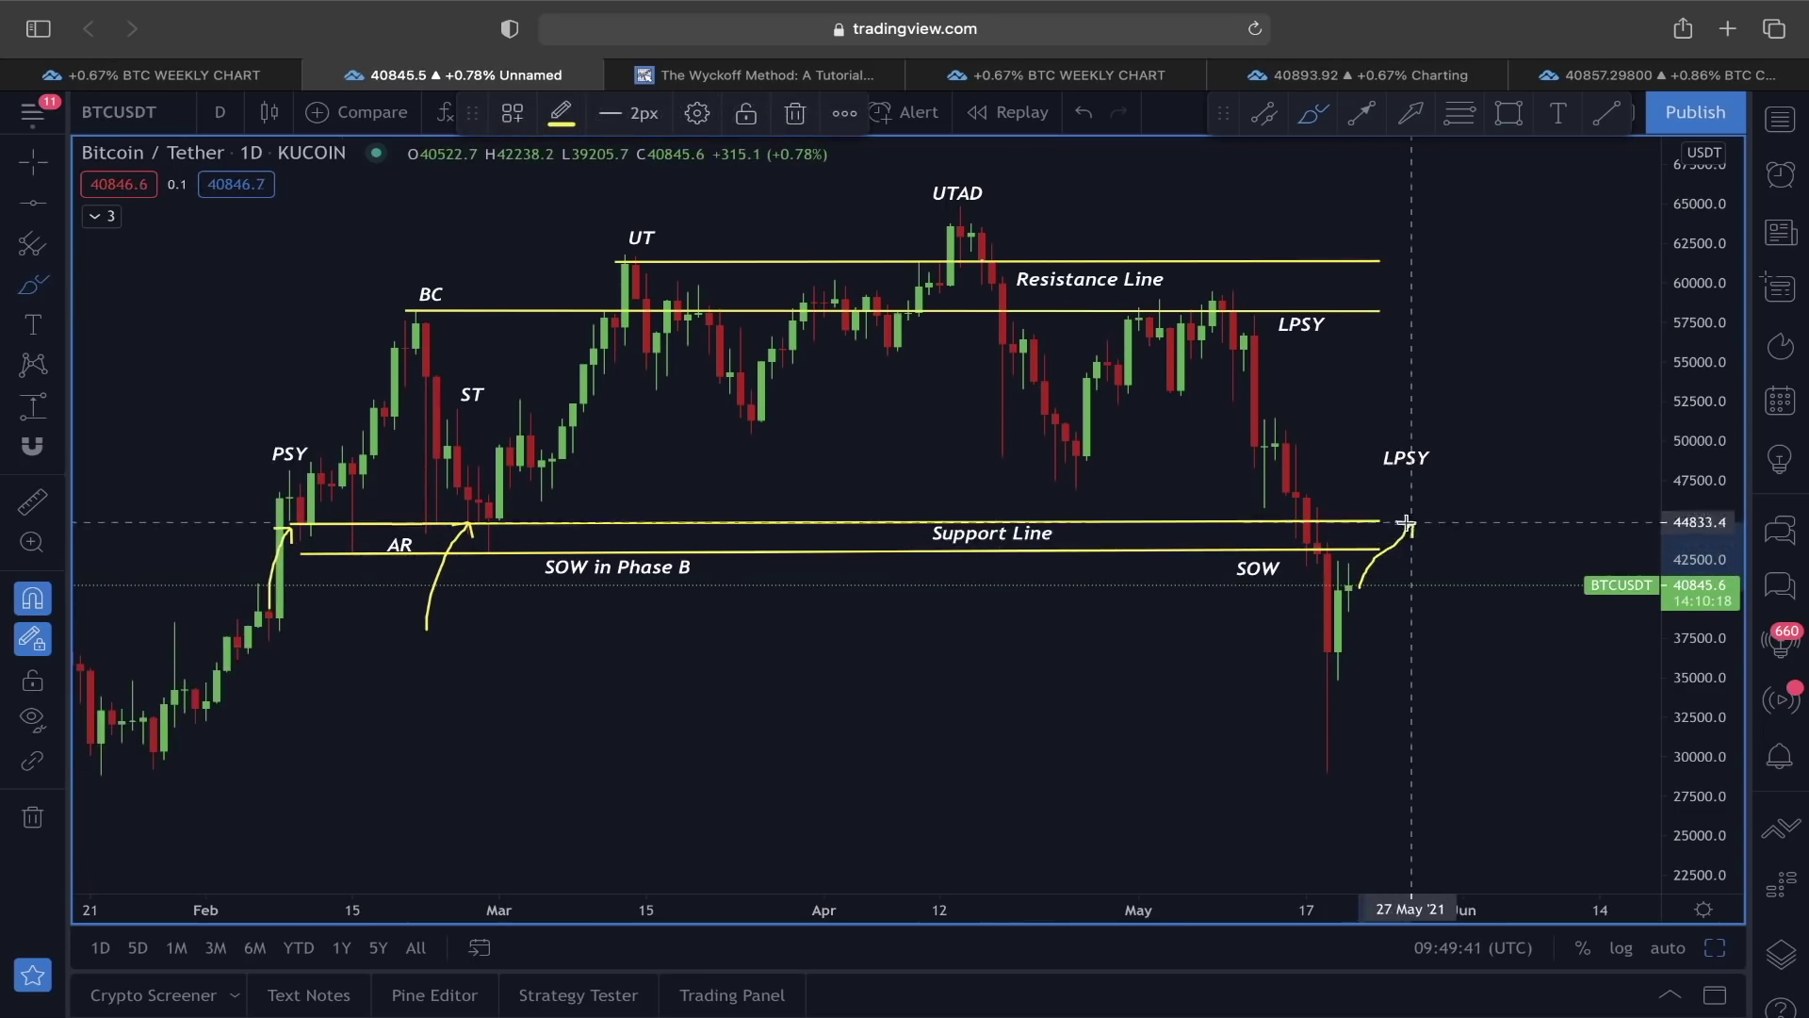
pyautogui.moveTo(1431, 521); pyautogui.dragTo(1368, 499)
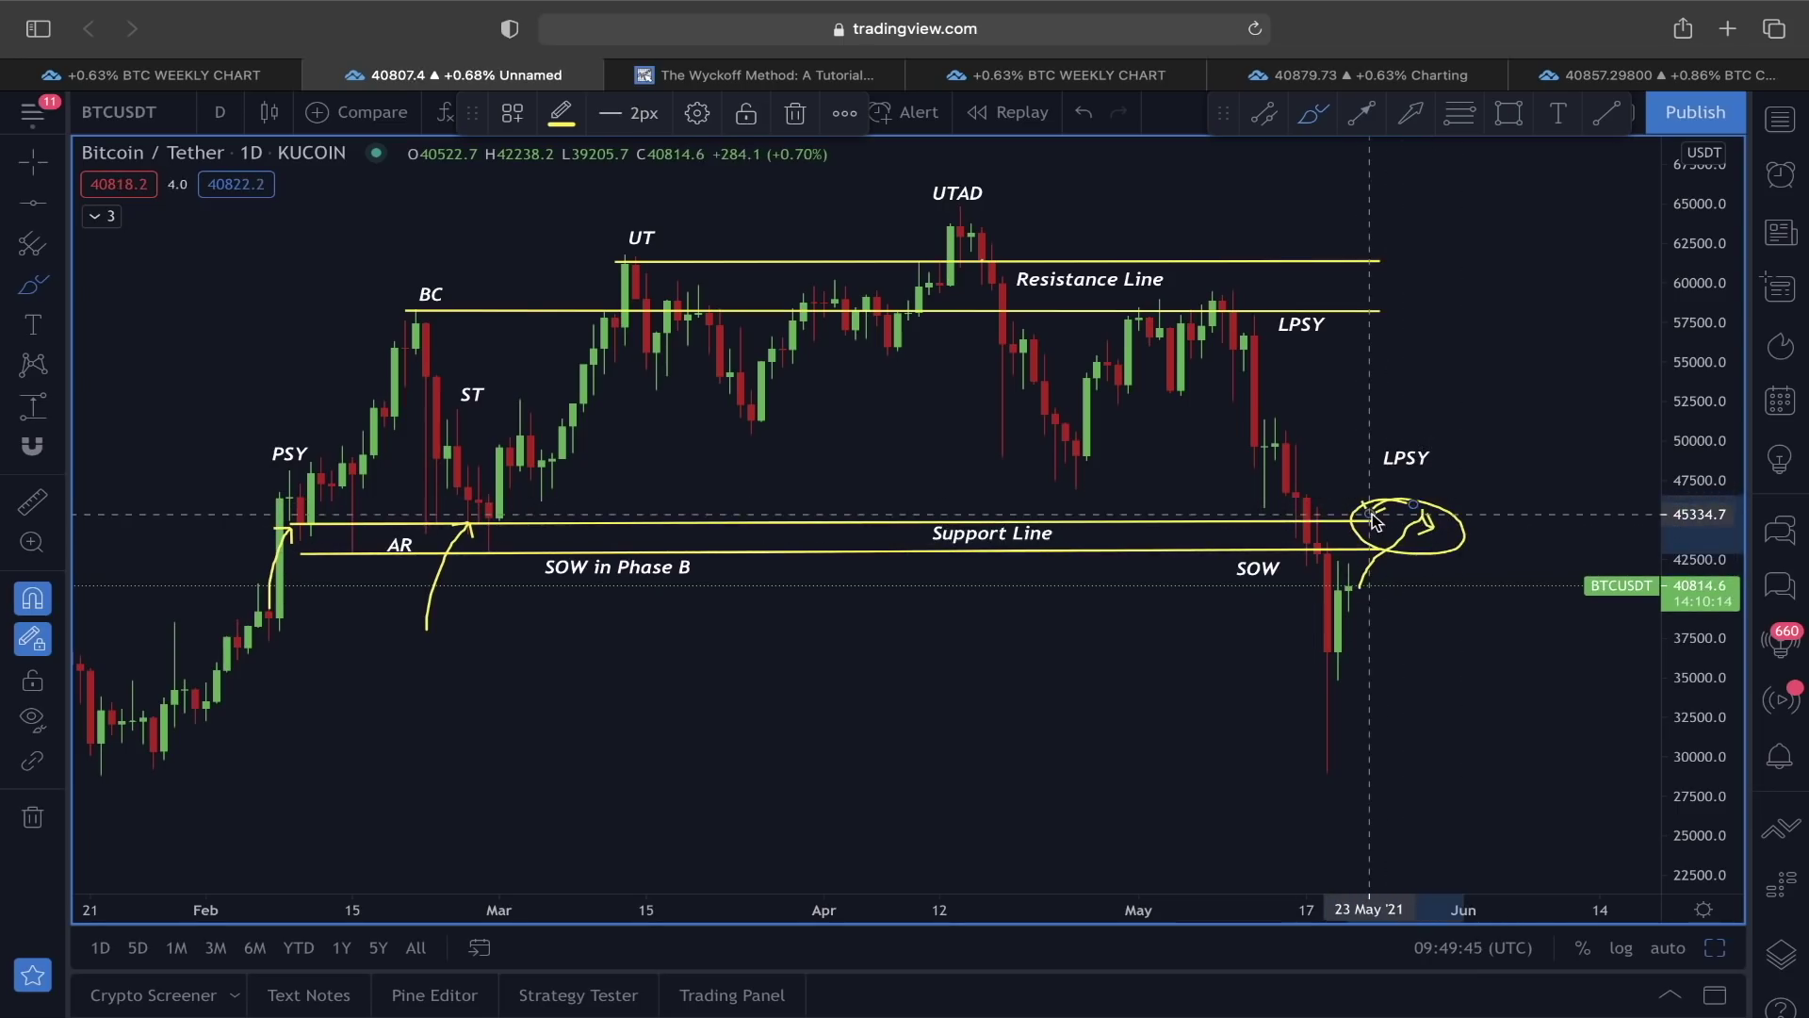
pyautogui.press('super+z')
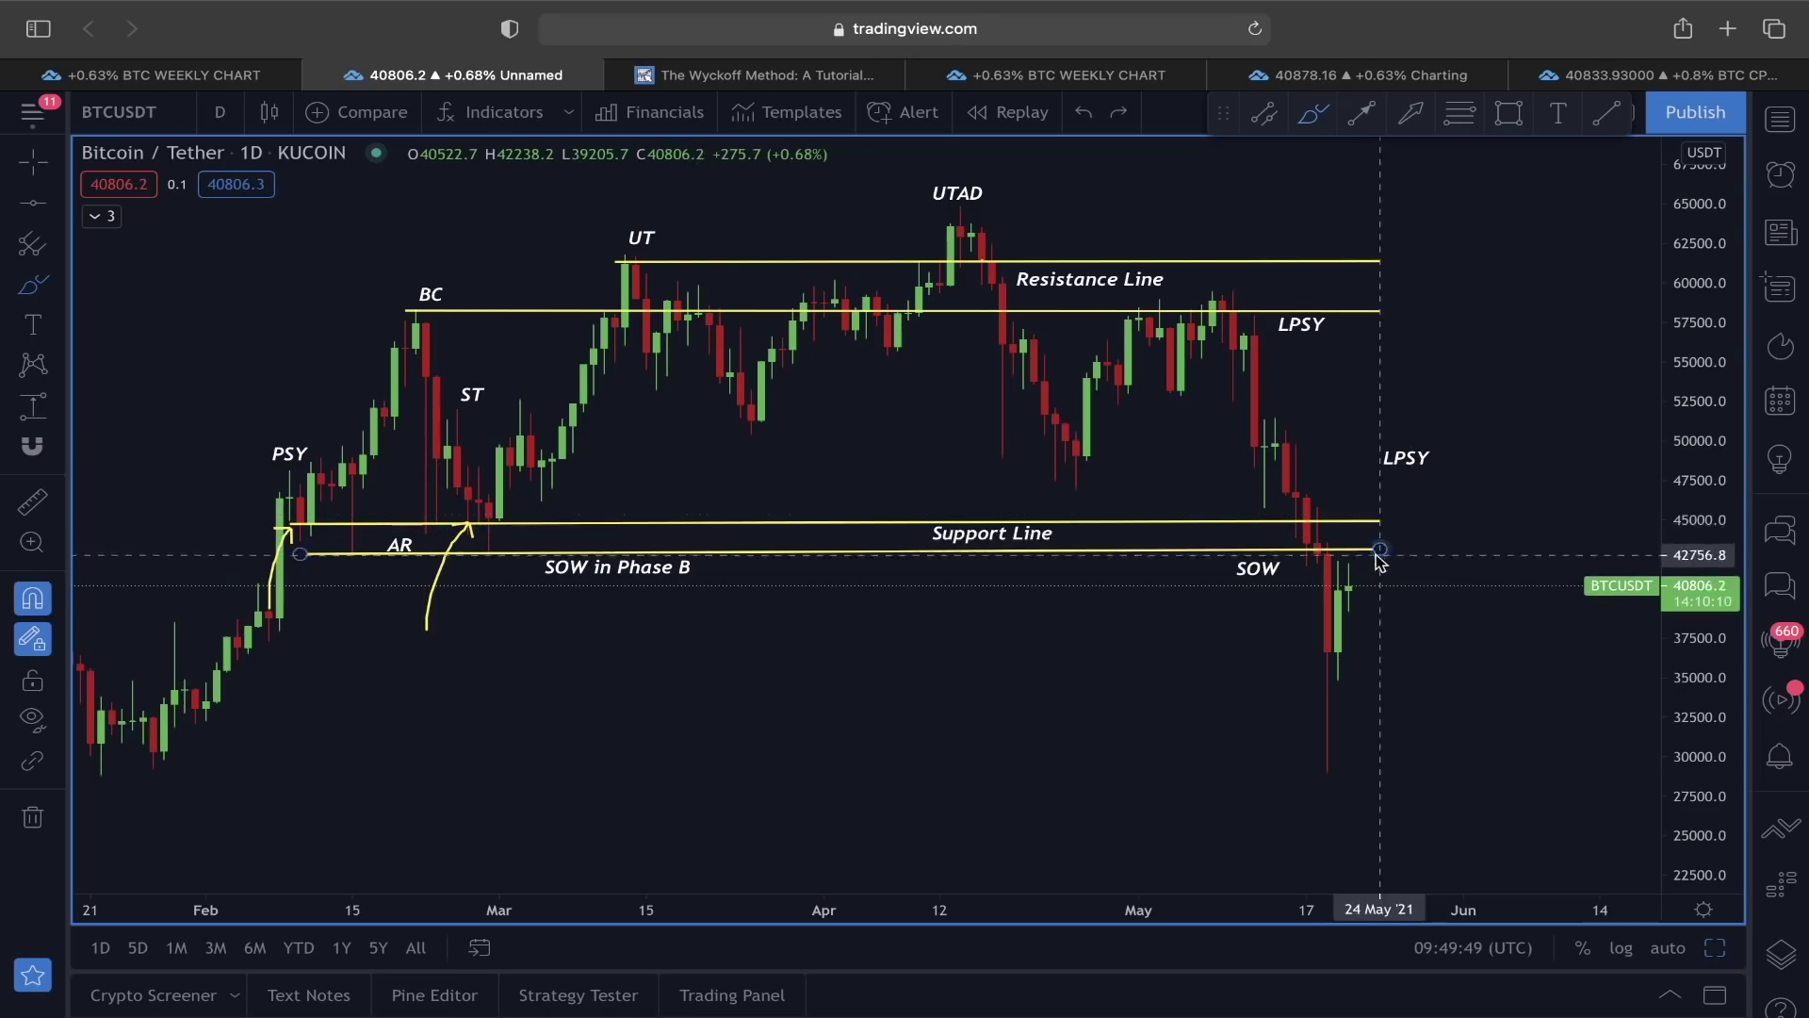
# Try brushing a wavy arrow from the lower support line up past the second LPSY label, then undo it.
pyautogui.moveTo(1369, 549); pyautogui.dragTo(1420, 525)
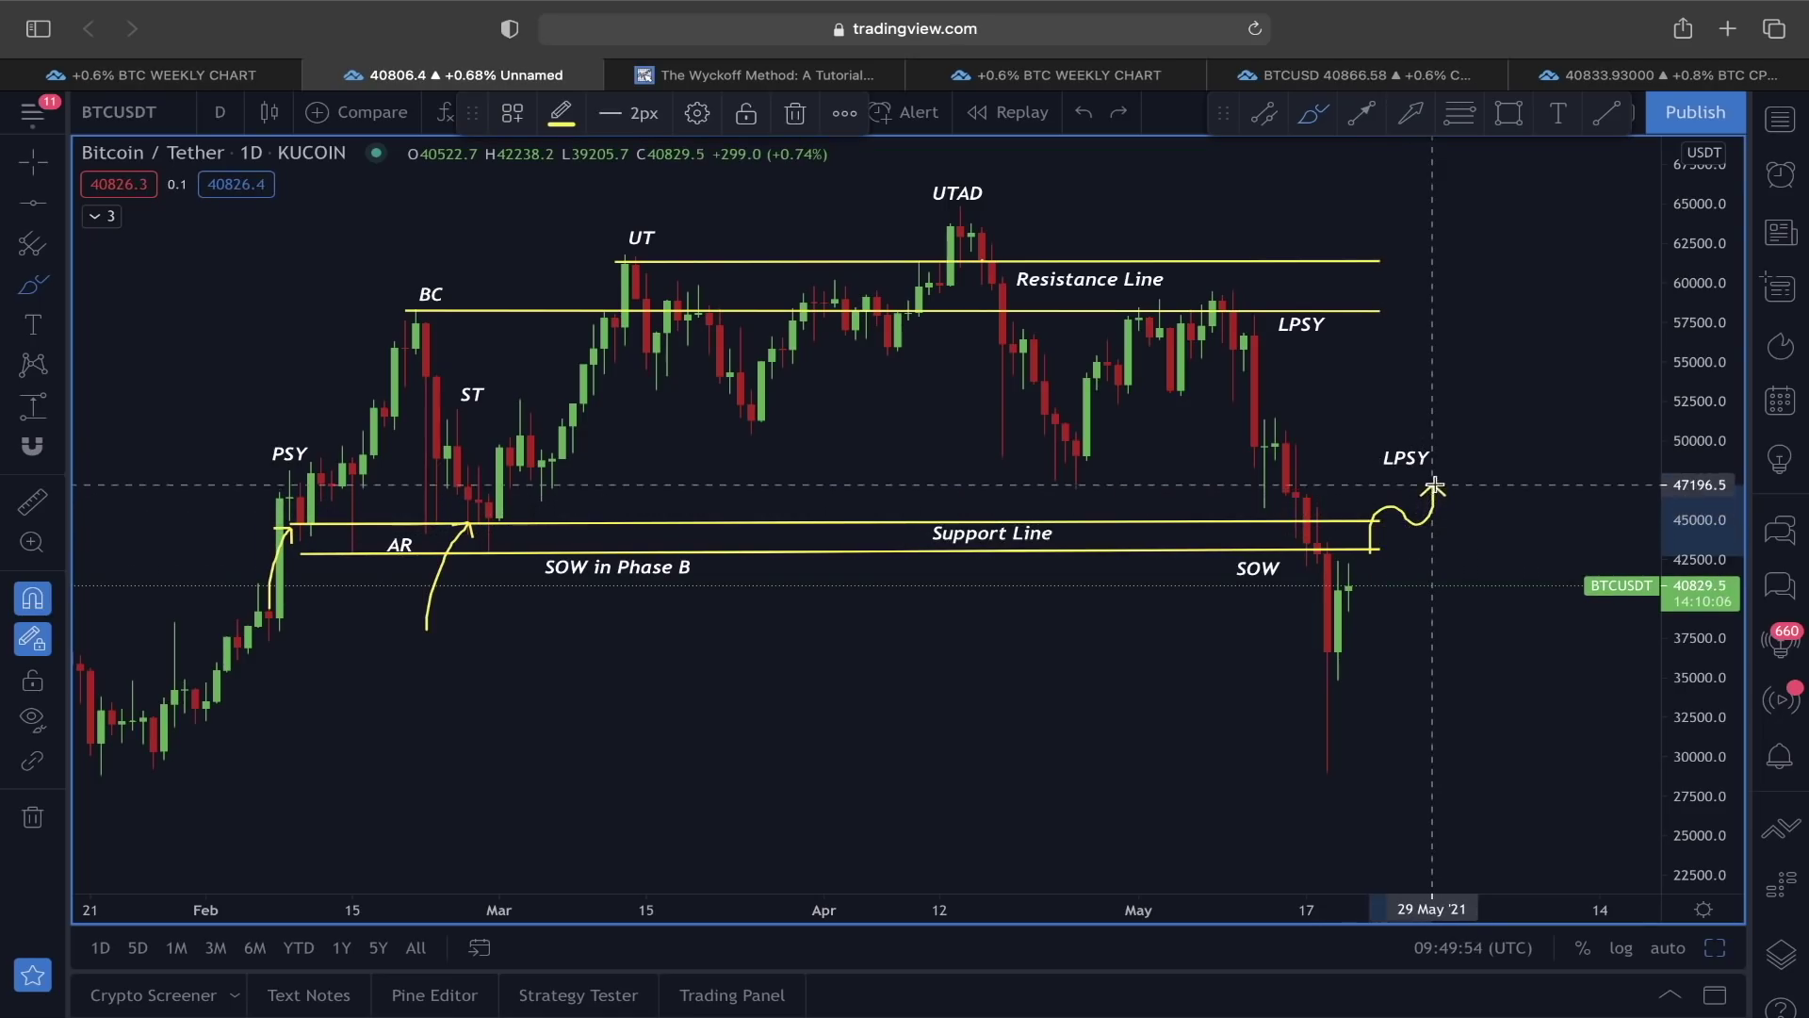
pyautogui.moveTo(1440, 472); pyautogui.dragTo(1444, 459)
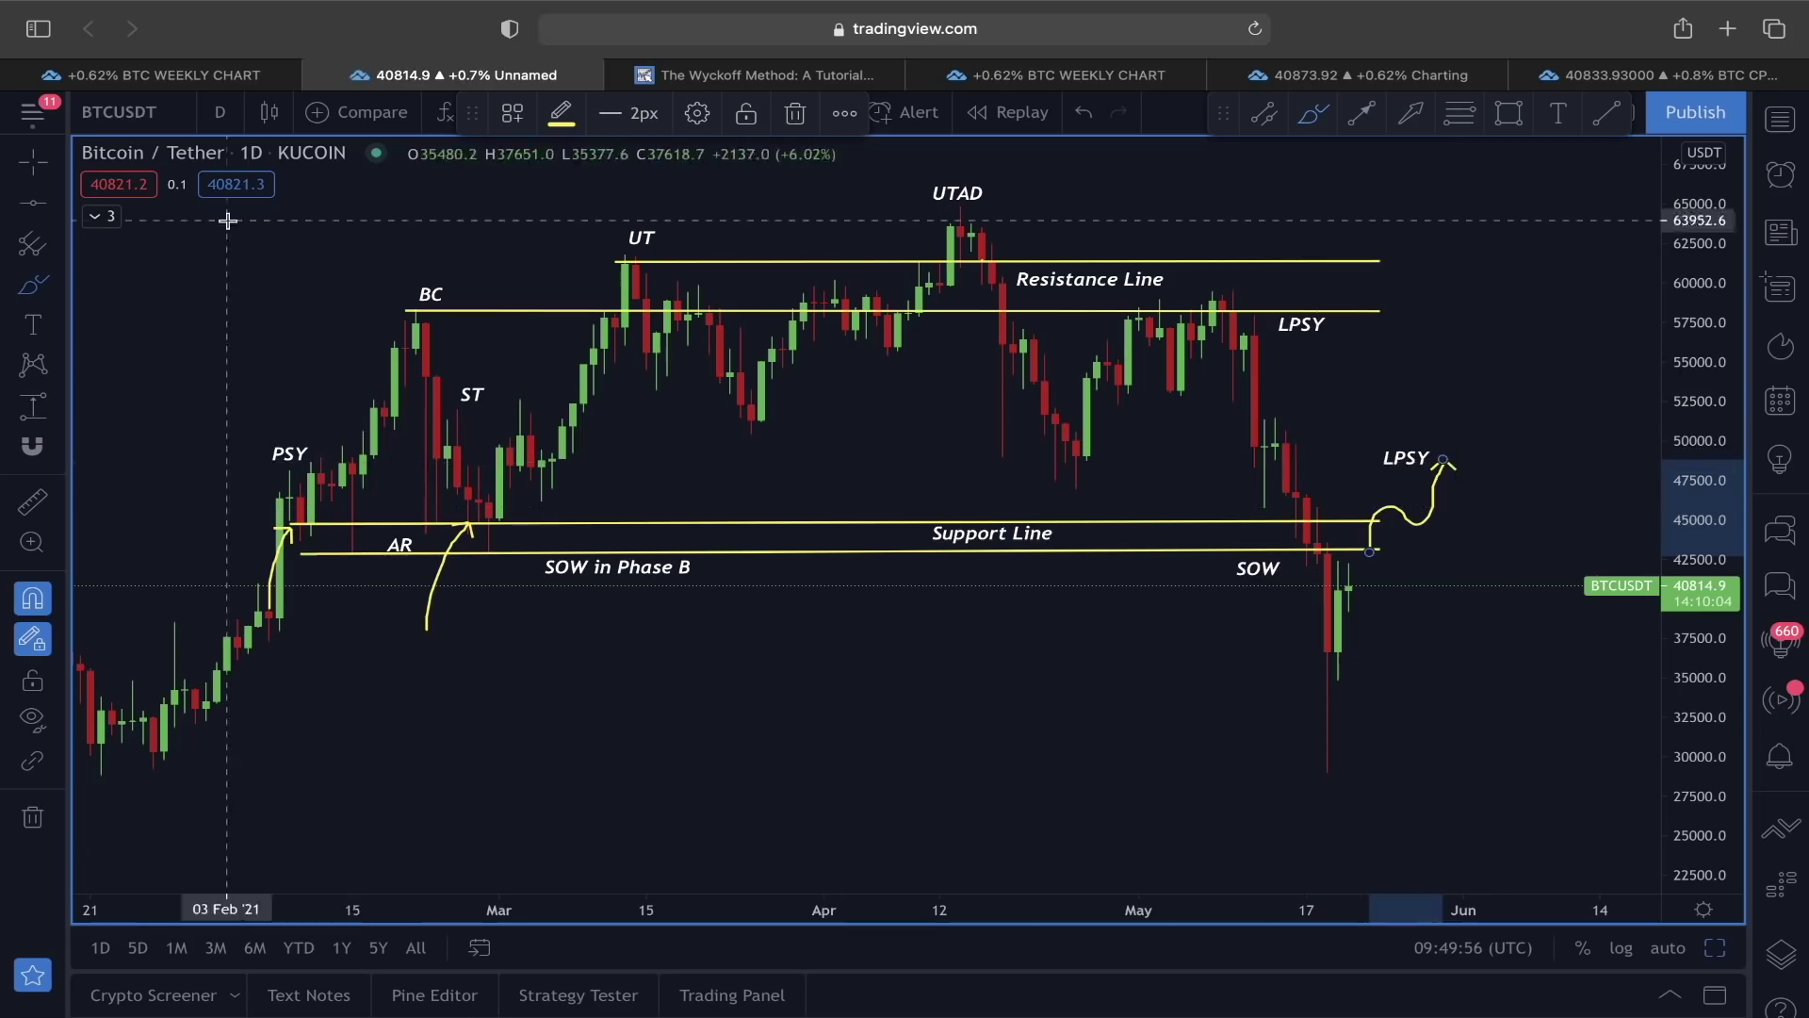
pyautogui.press('super+z')
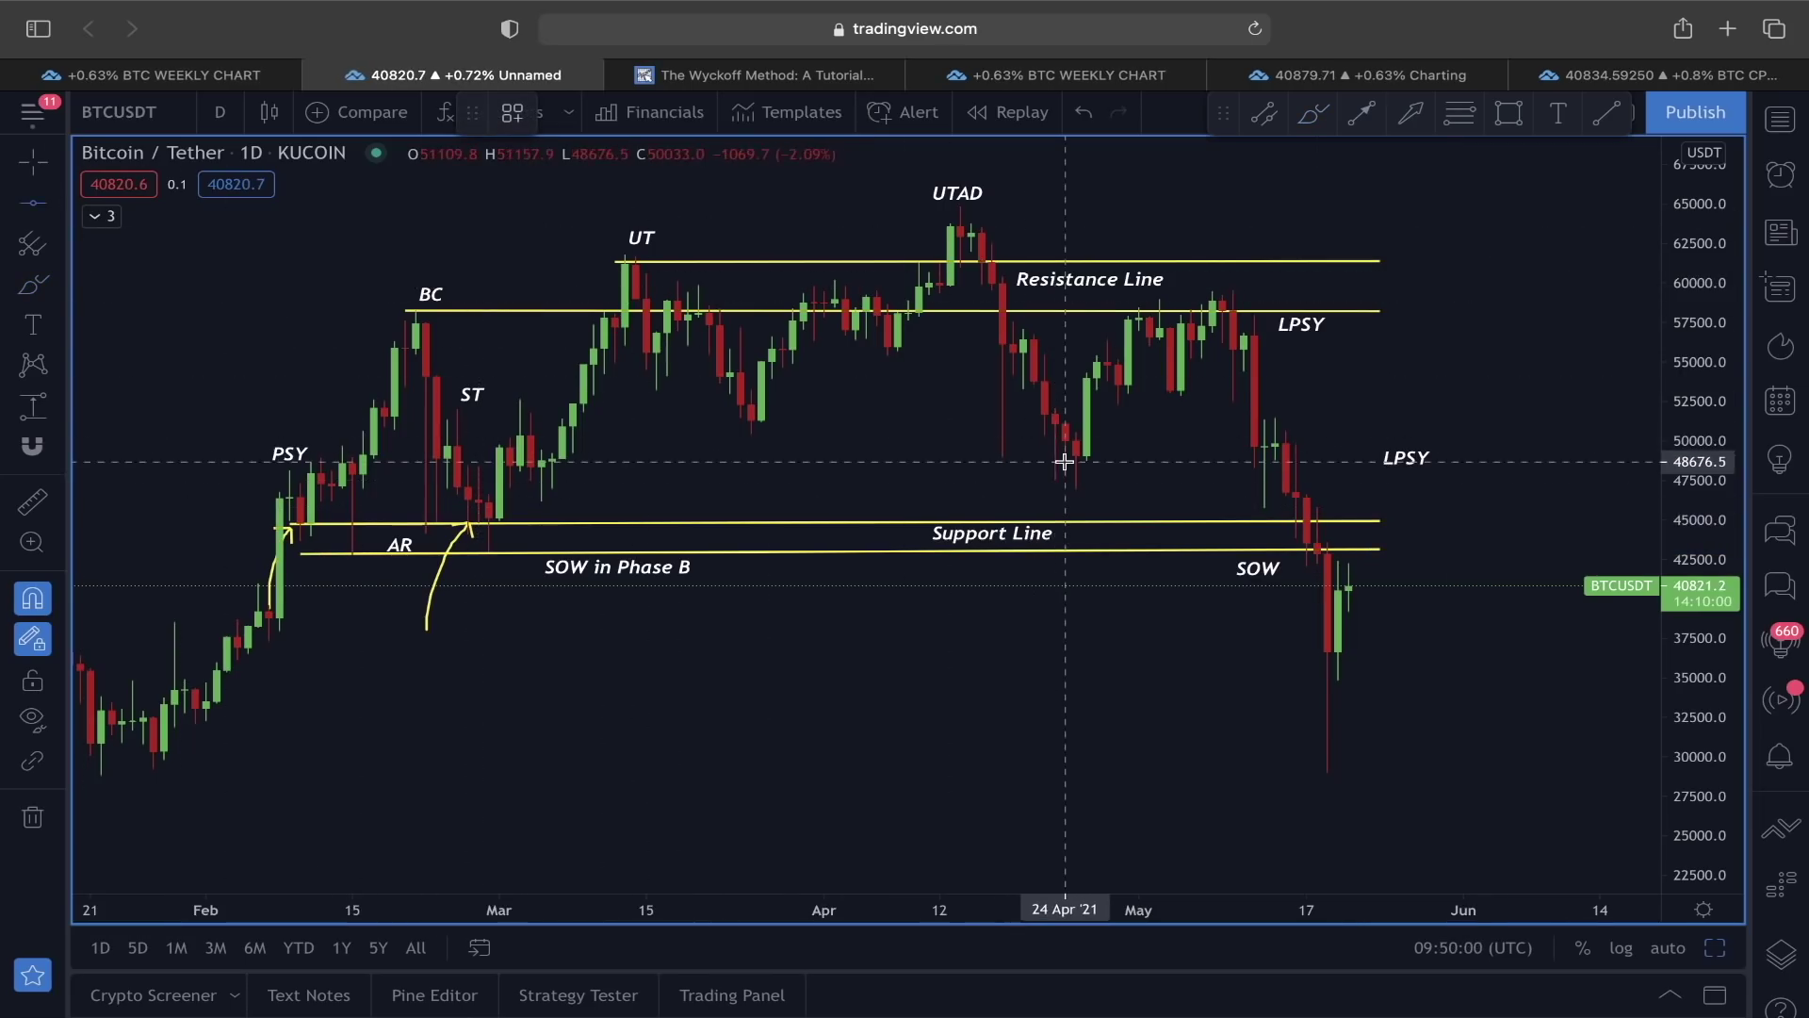
# Place a horizontal line across the BTCUSDT chart at about 48,100, just below the second LPSY label.
pyautogui.hotkey('alt', 'h')
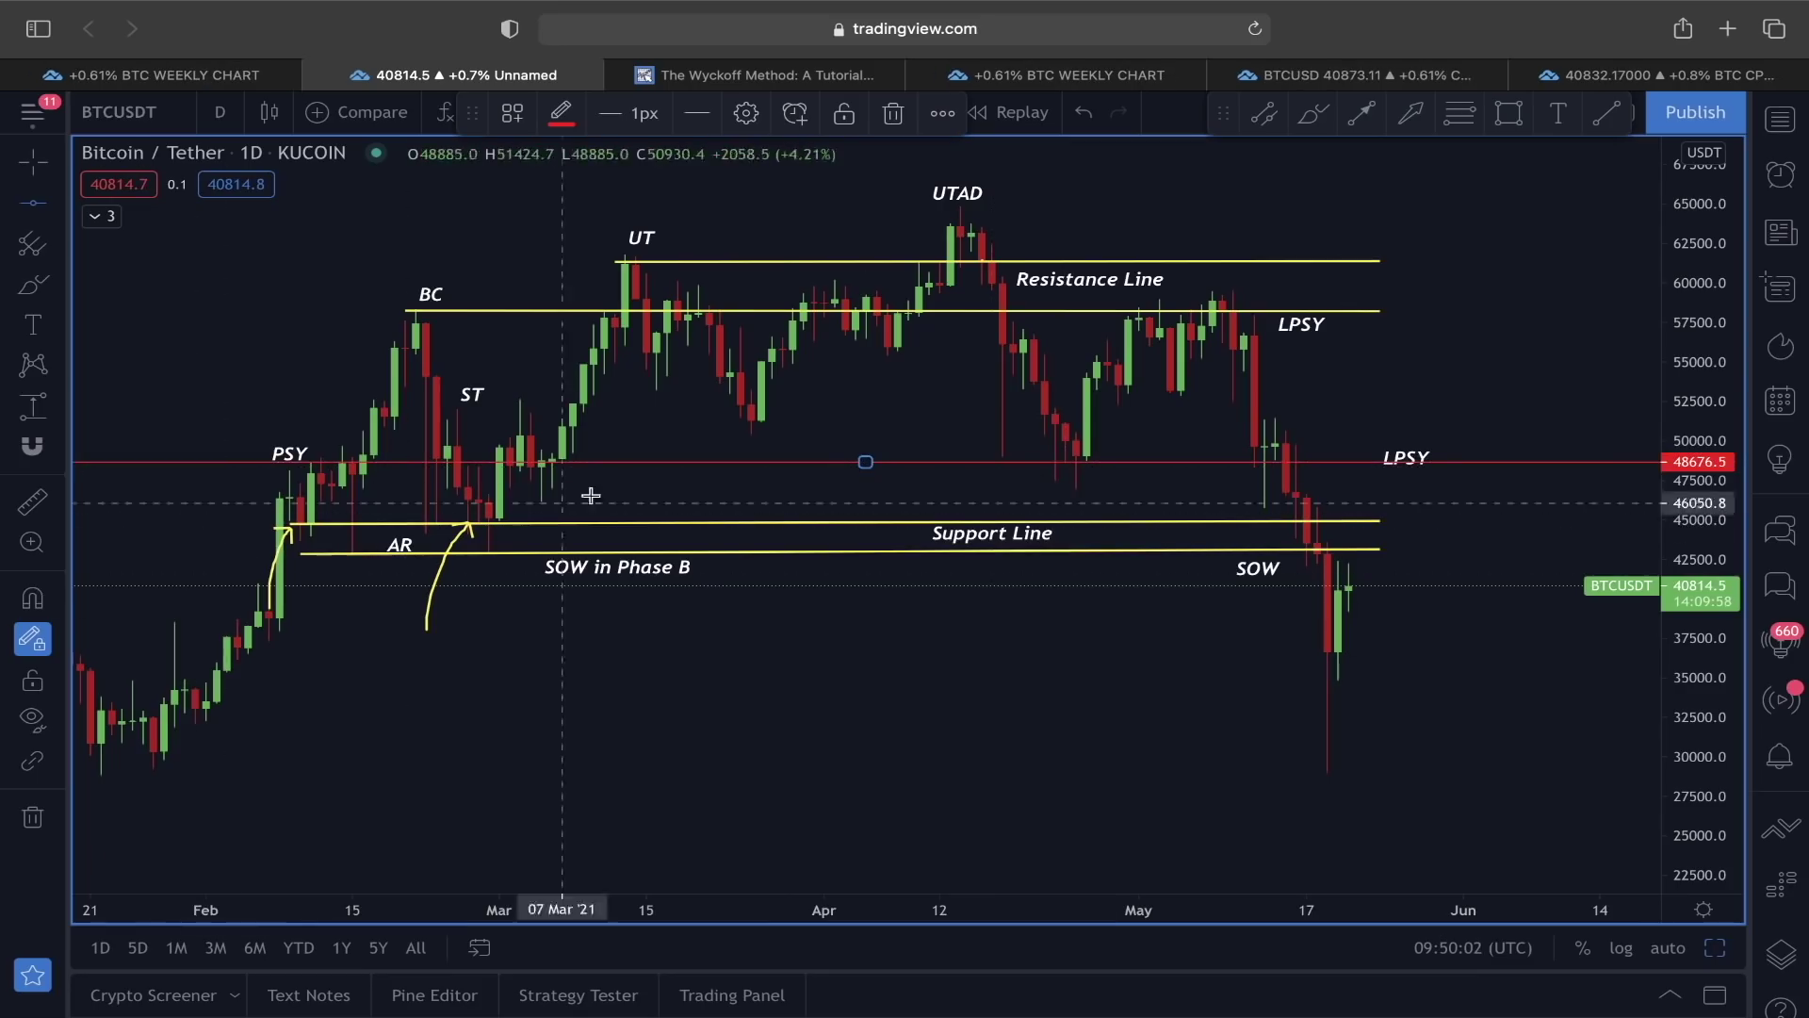
pyautogui.moveTo(780, 471); pyautogui.dragTo(799, 481)
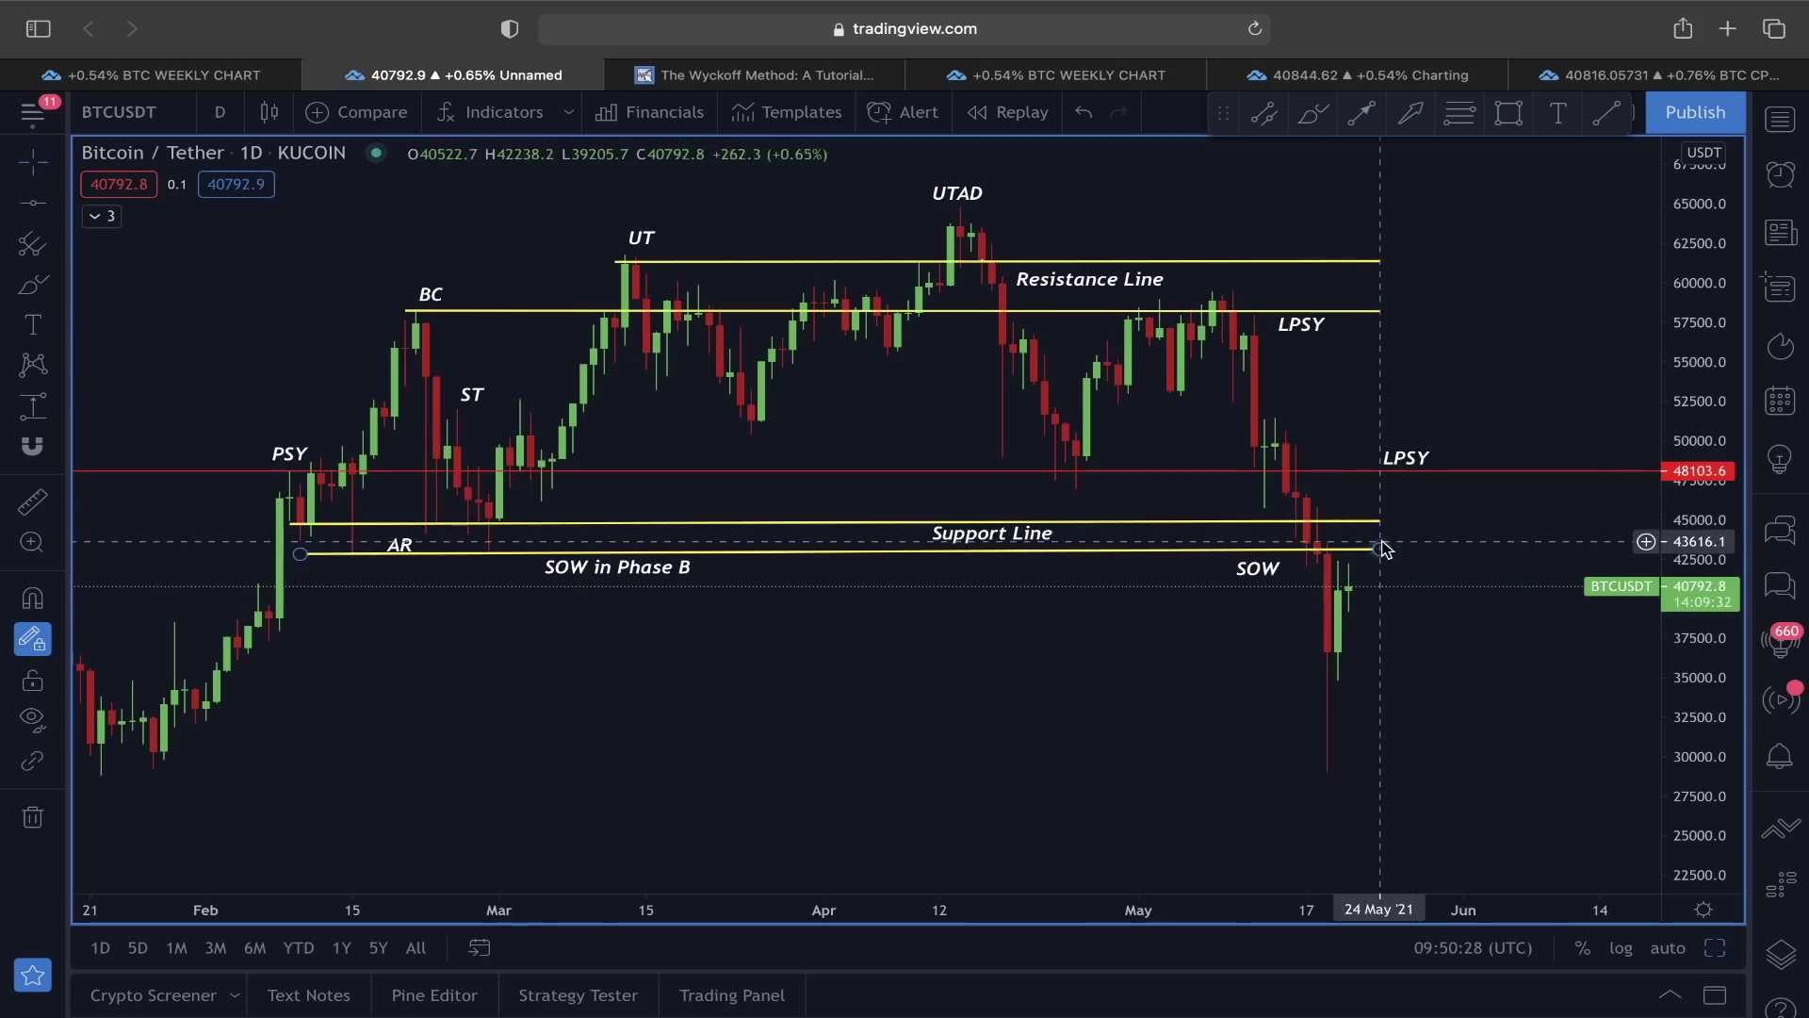
pyautogui.click(1257, 471)
# Brush a rise from the latest candle into a circled zone at the support lines, followed by an arrow falling to about 30,000 in June.
pyautogui.click(23, 285)
pyautogui.moveTo(1359, 594)
pyautogui.mouseDown()
pyautogui.moveTo(1396, 532)
pyautogui.moveTo(1369, 546)
pyautogui.mouseUp()
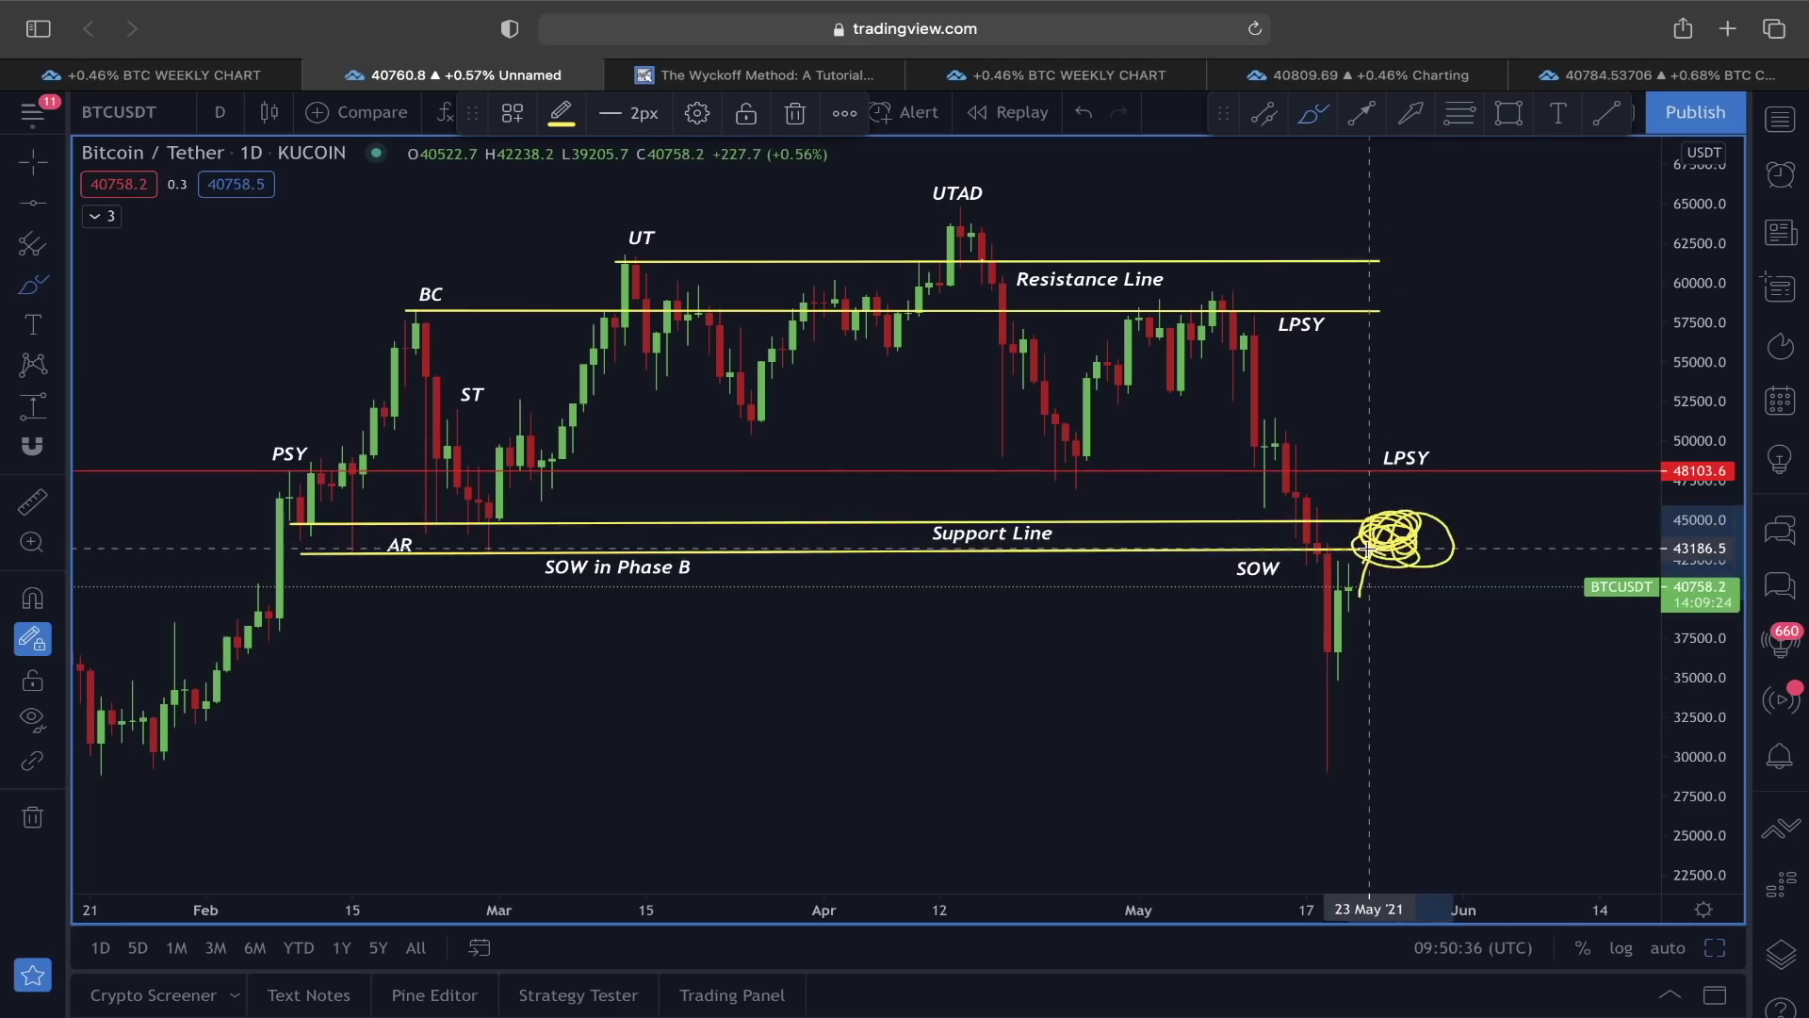
pyautogui.moveTo(1449, 637); pyautogui.dragTo(1515, 767)
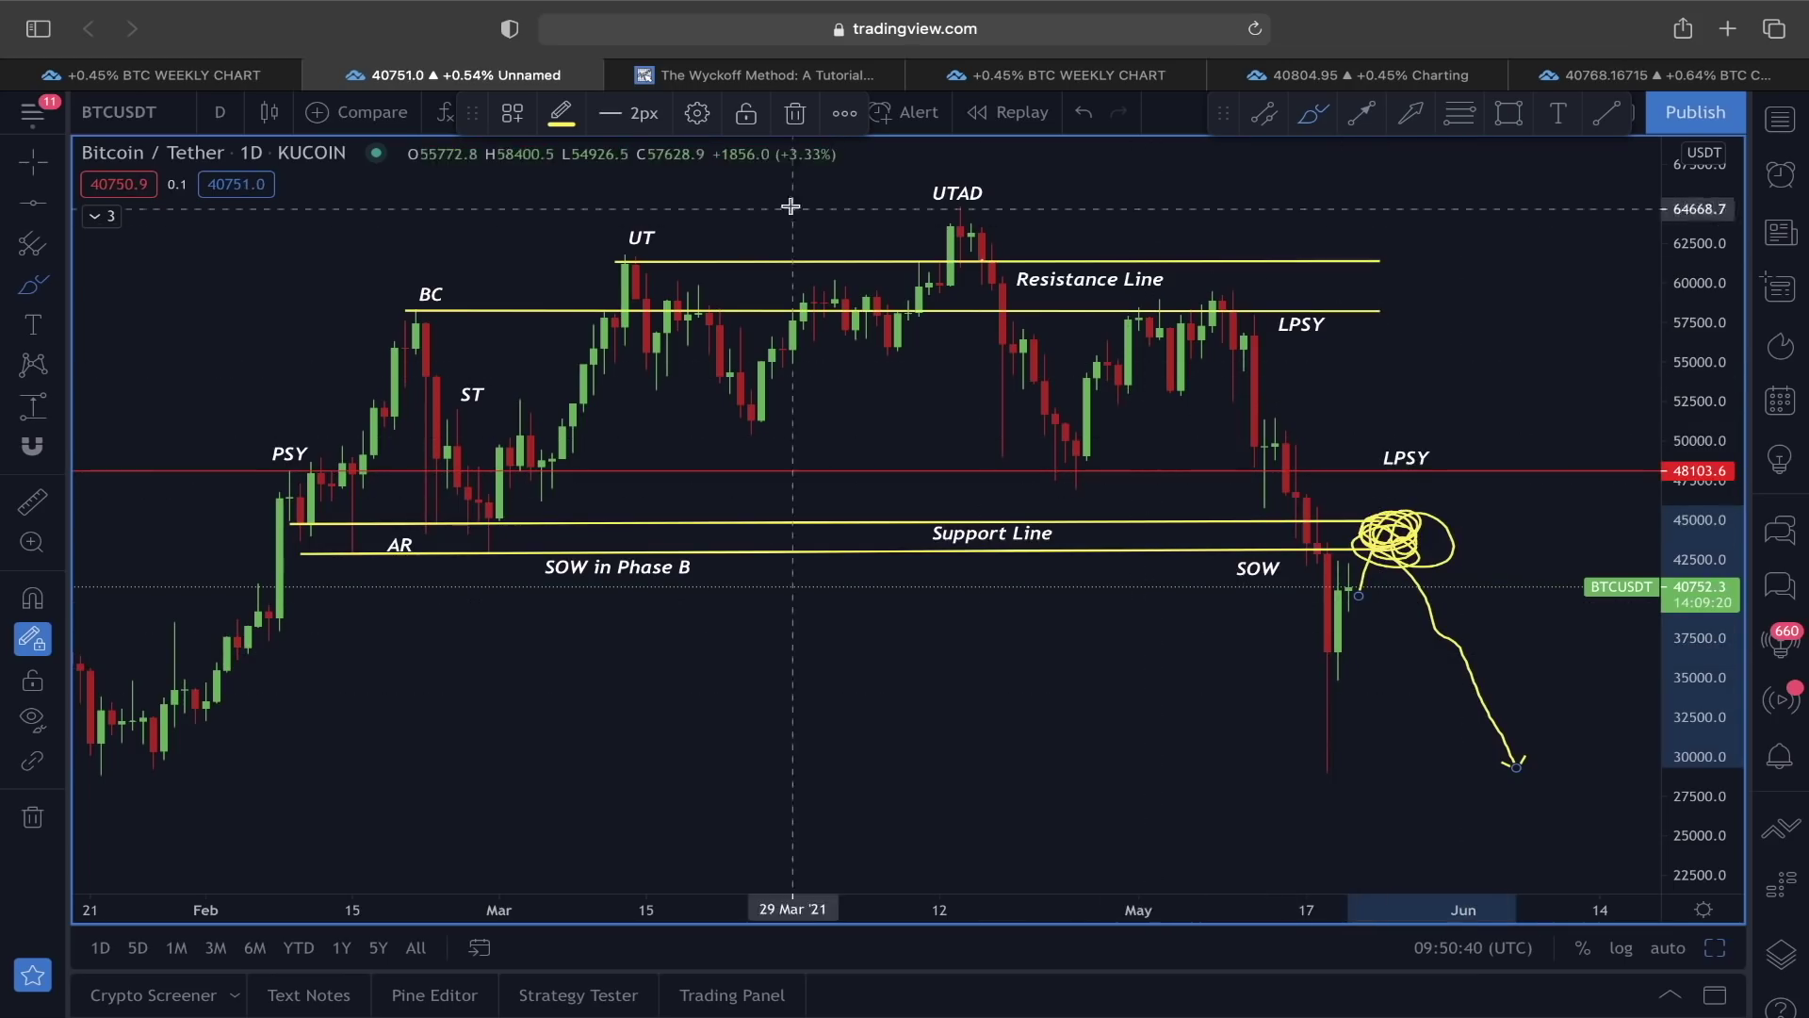
# Switch to the four-hour BTCUSD chart with the monthly CPR pivot and support levels.
pyautogui.click(749, 74)
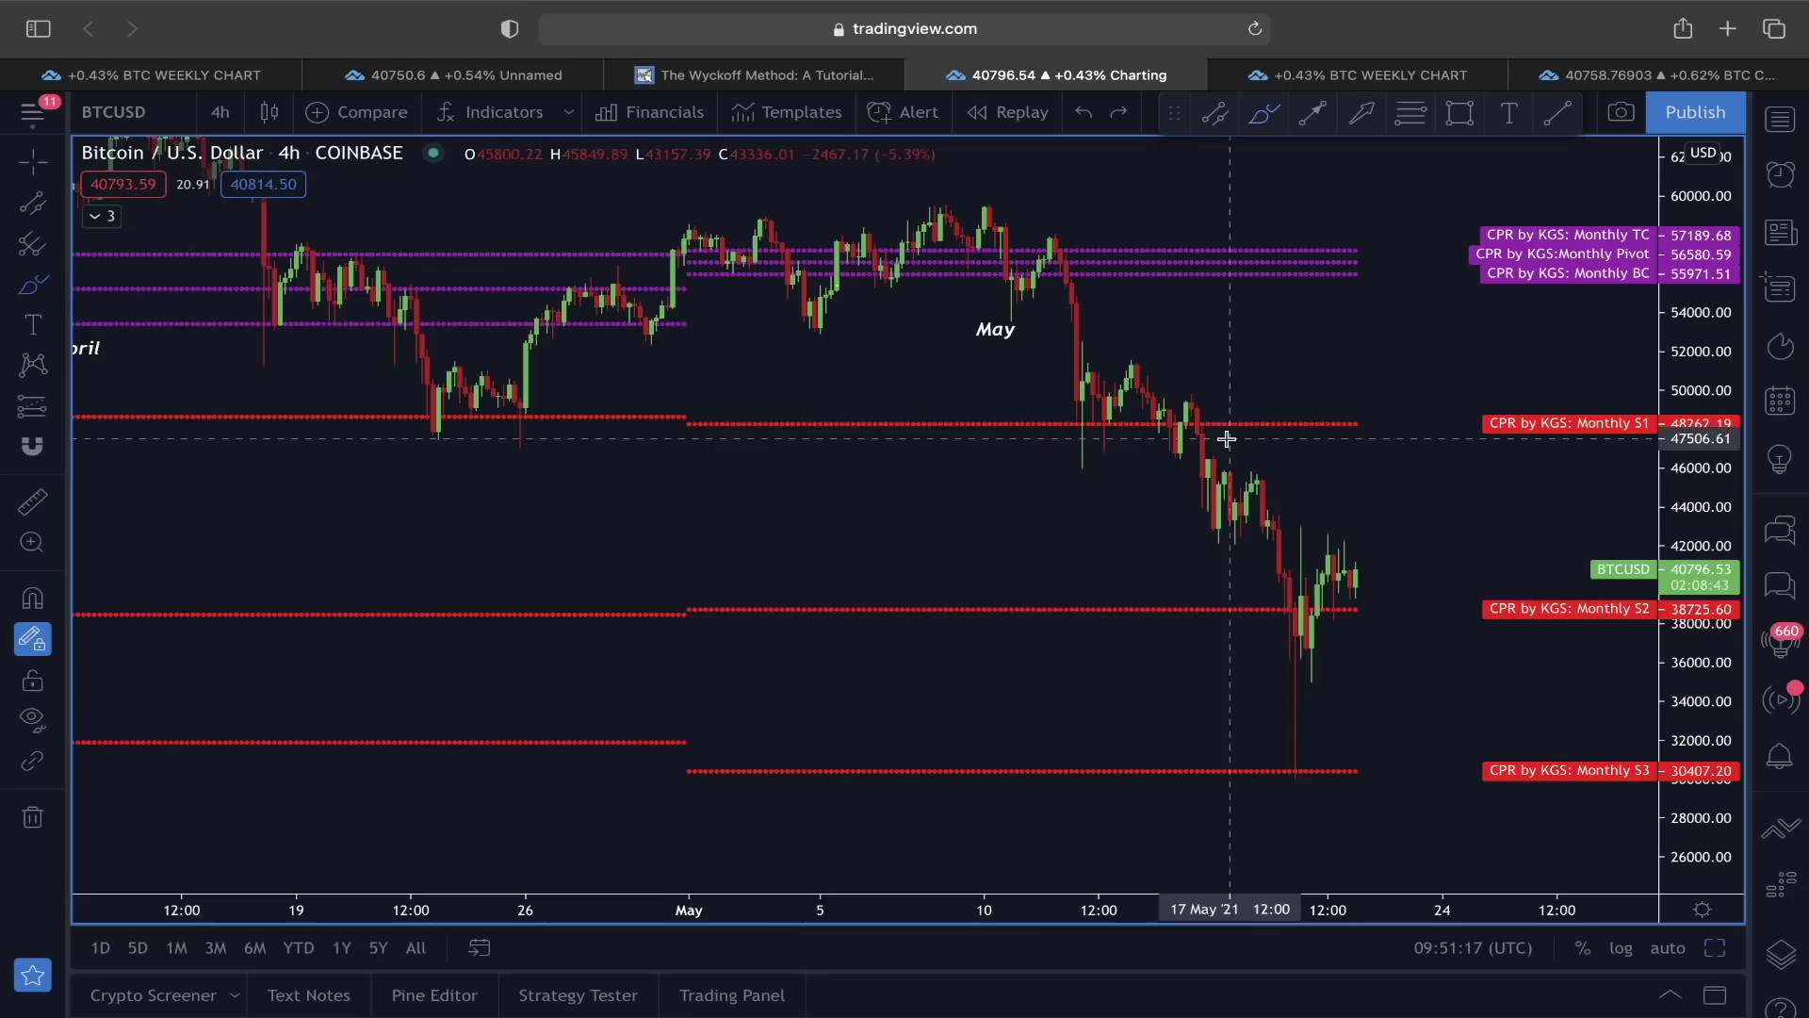
pyautogui.scroll(3, 1236, 436)
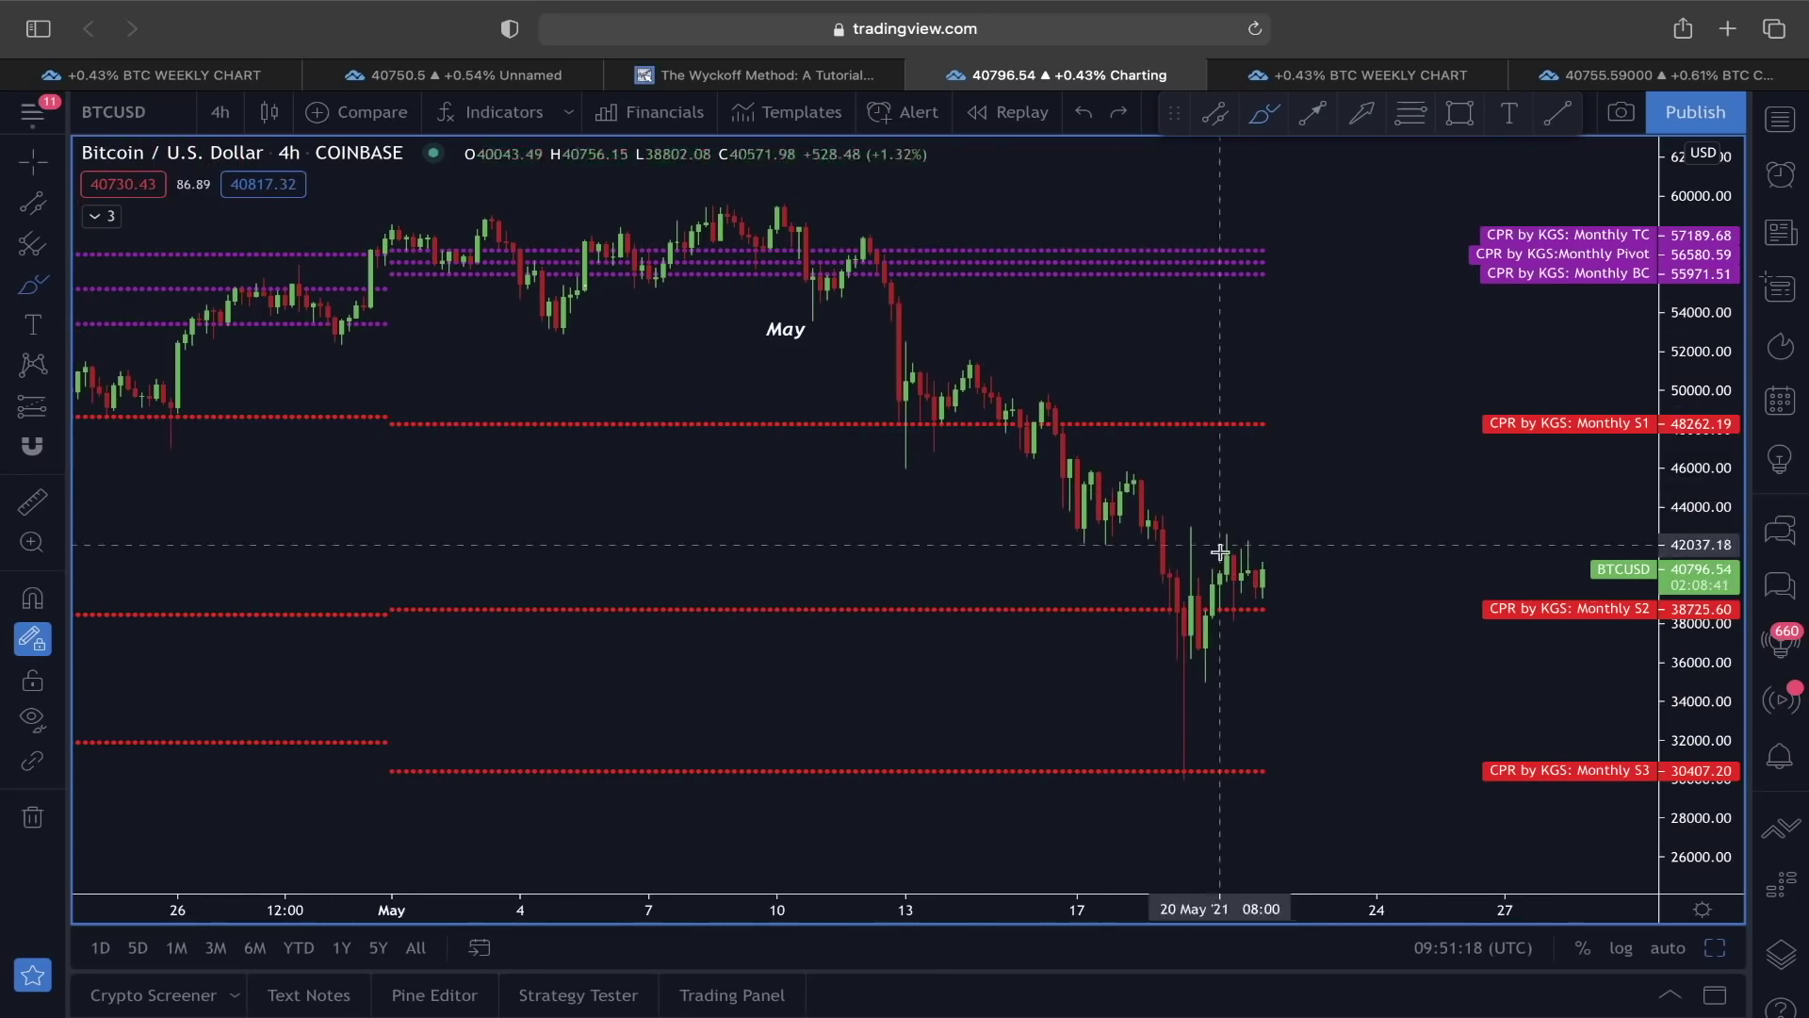
# Try brushing wavy arrows along the monthly S1, S2 and S3 levels, then undo them.
pyautogui.moveTo(853, 420)
pyautogui.mouseDown()
pyautogui.moveTo(929, 439)
pyautogui.moveTo(1090, 415)
pyautogui.mouseUp()
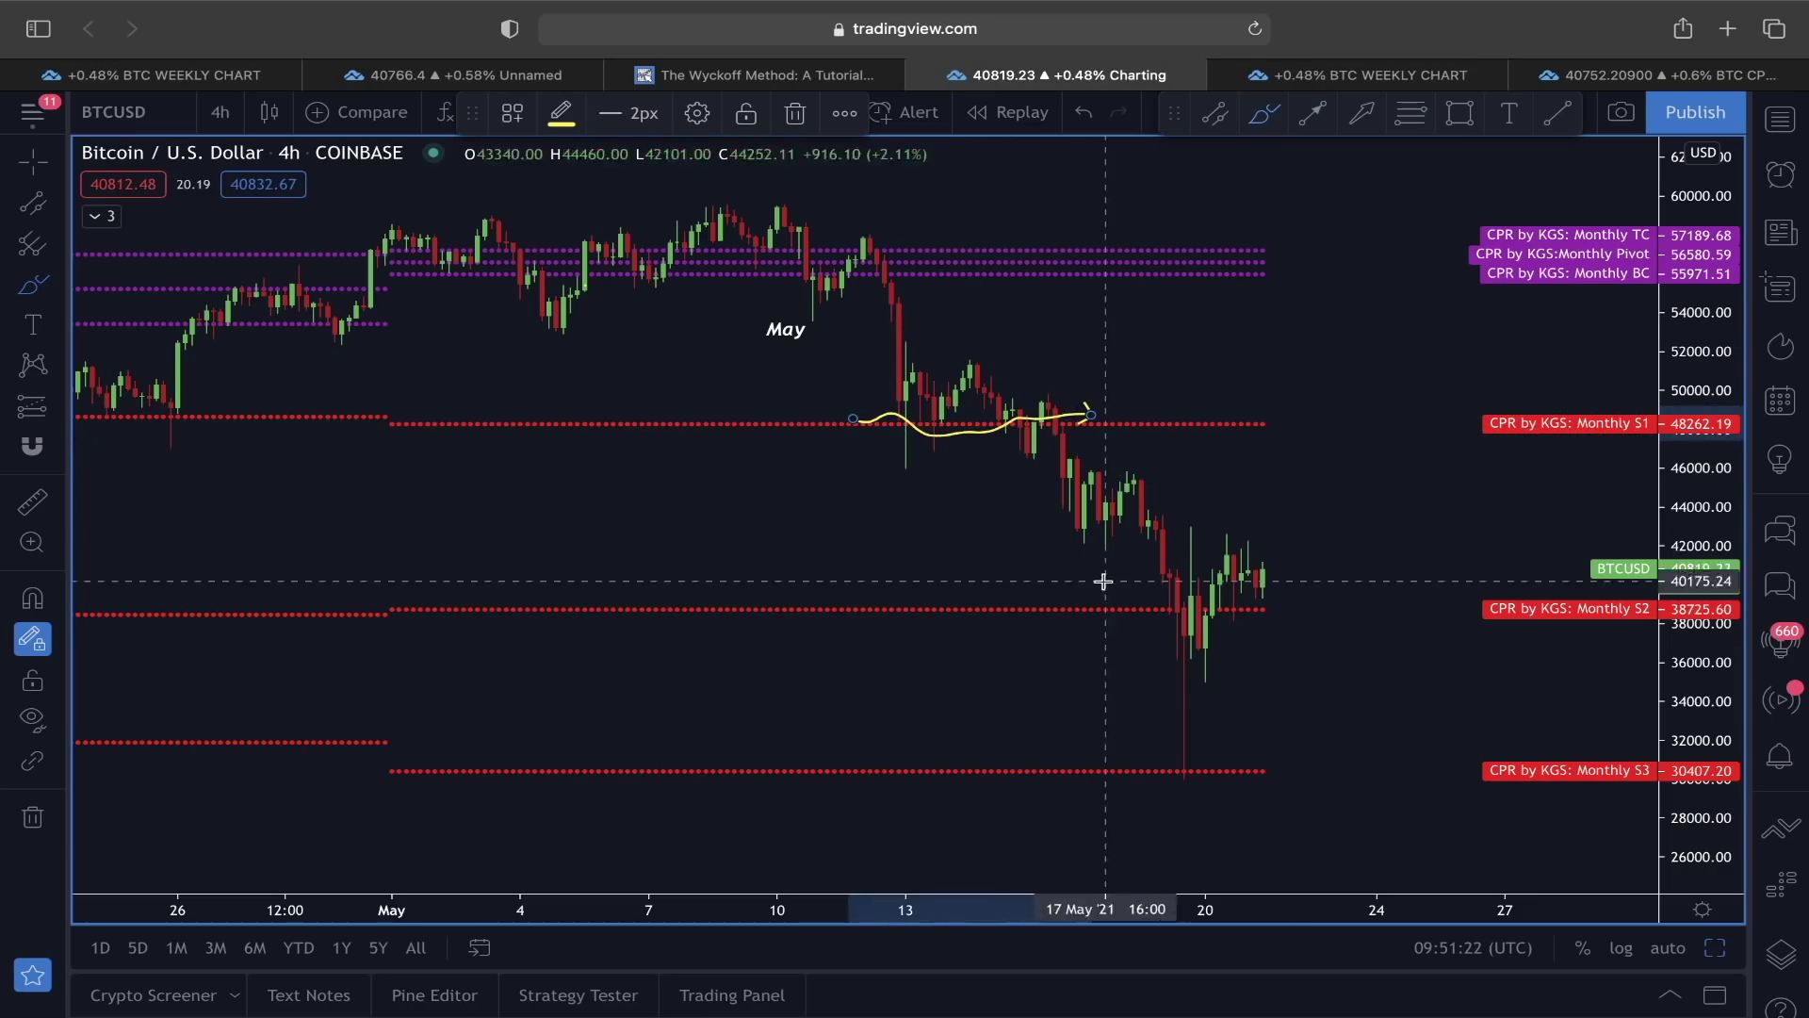
pyautogui.moveTo(1064, 612); pyautogui.dragTo(1304, 619)
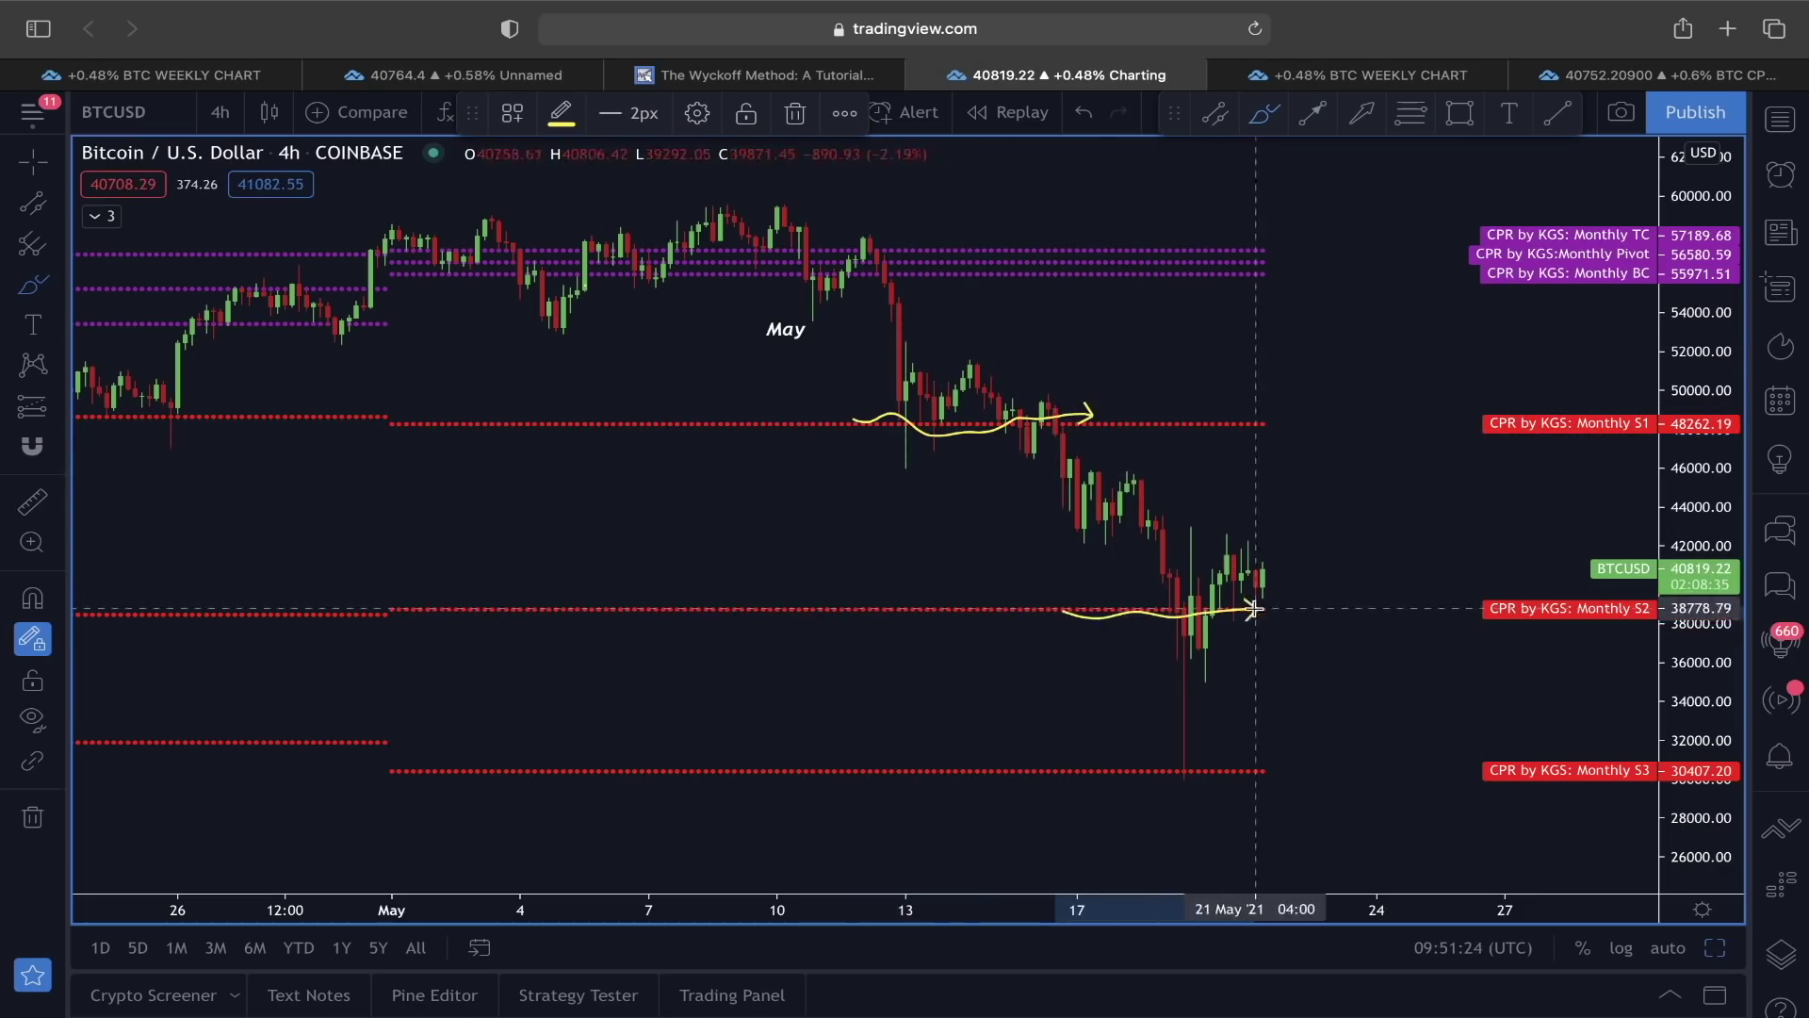
pyautogui.moveTo(1117, 771); pyautogui.dragTo(1313, 758)
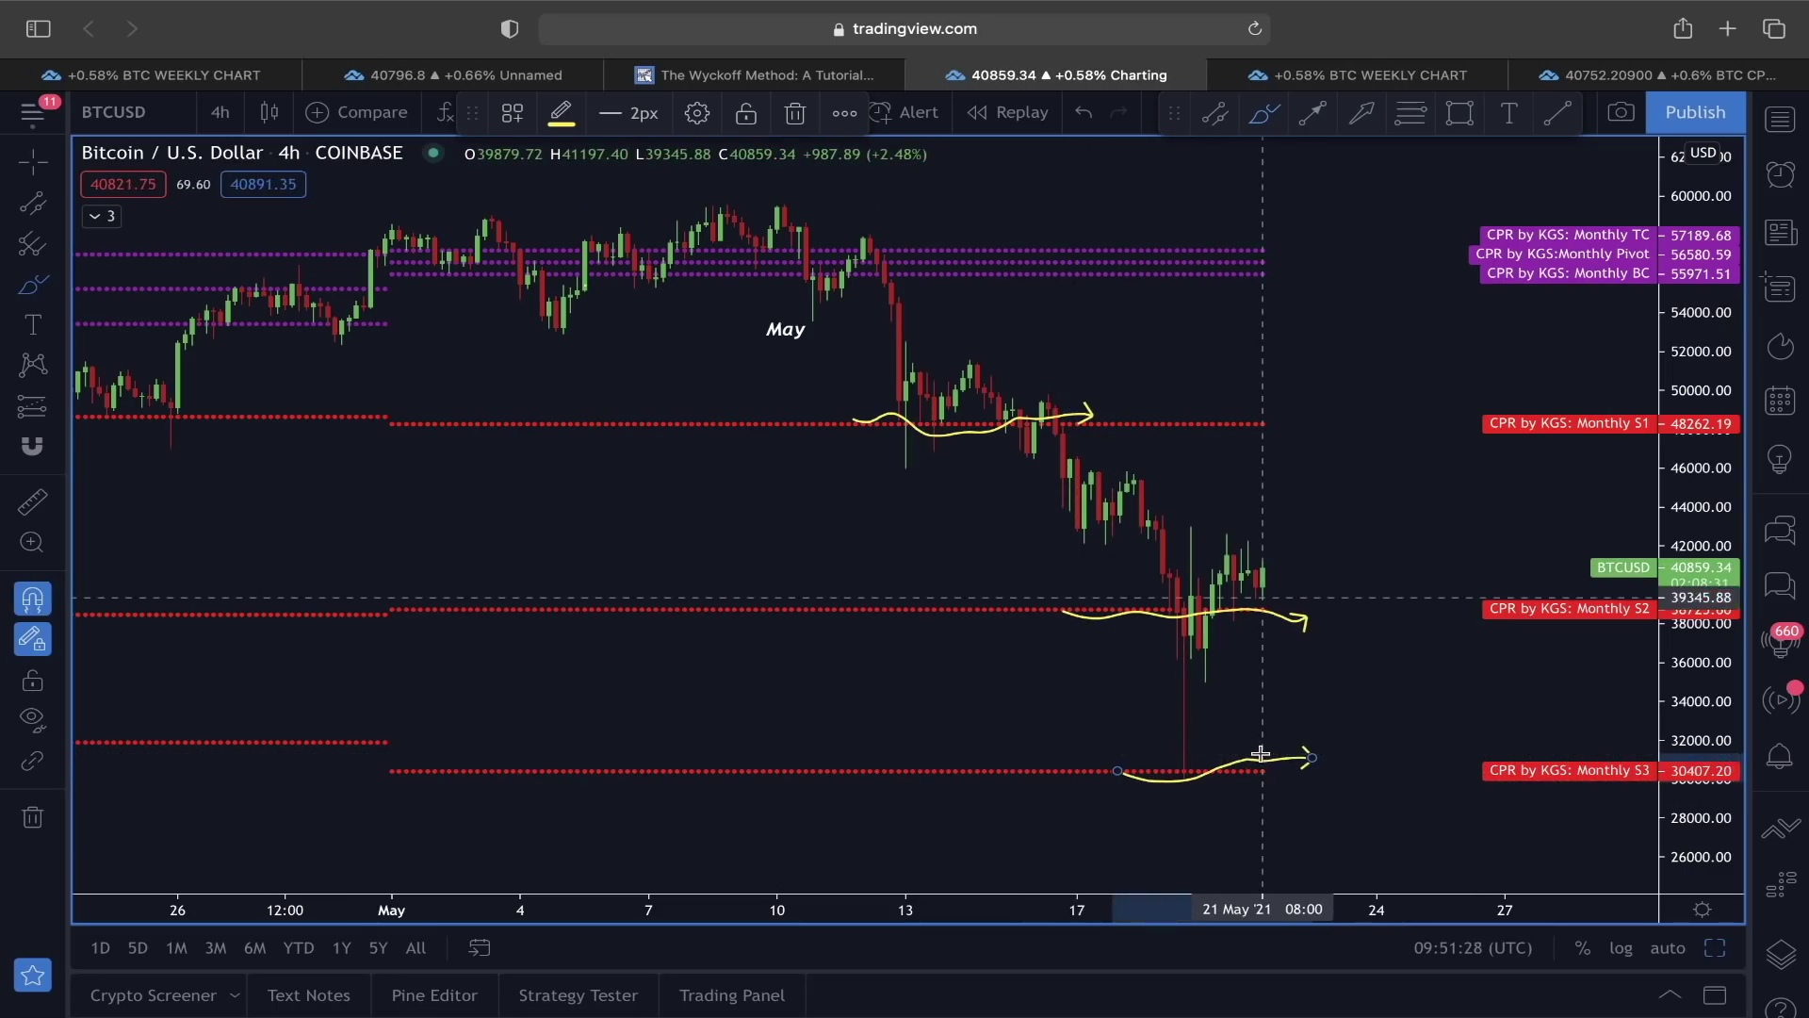
pyautogui.press('super+z')
# Brush a doubled upward-opening curve beneath the 19 May low at the monthly S3 level.
pyautogui.moveTo(1091, 765)
pyautogui.mouseDown()
pyautogui.moveTo(1244, 754)
pyautogui.moveTo(1263, 782)
pyautogui.mouseUp()
pyautogui.moveTo(1083, 766)
pyautogui.mouseDown()
pyautogui.moveTo(1171, 826)
pyautogui.moveTo(1268, 751)
pyautogui.mouseUp()
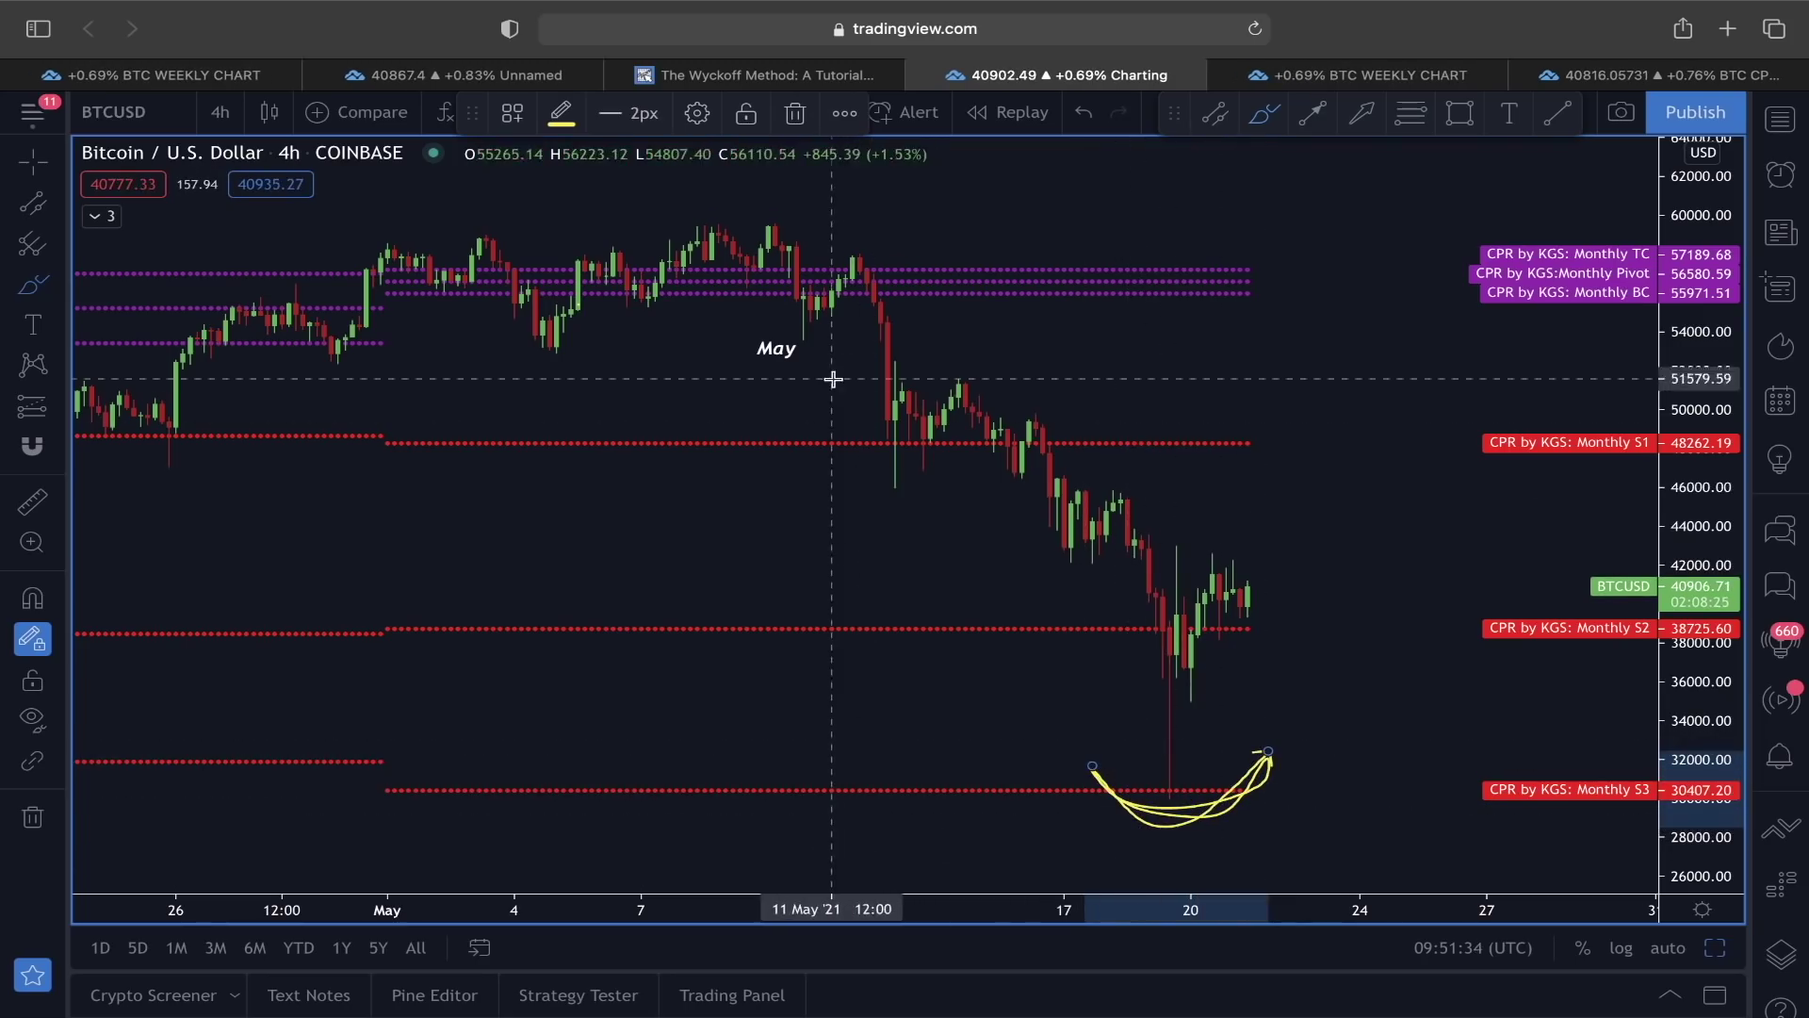
# Try brushing an arrow upward from the 19 May low at monthly S3, then undo it.
pyautogui.scroll(-1, 942, 382)
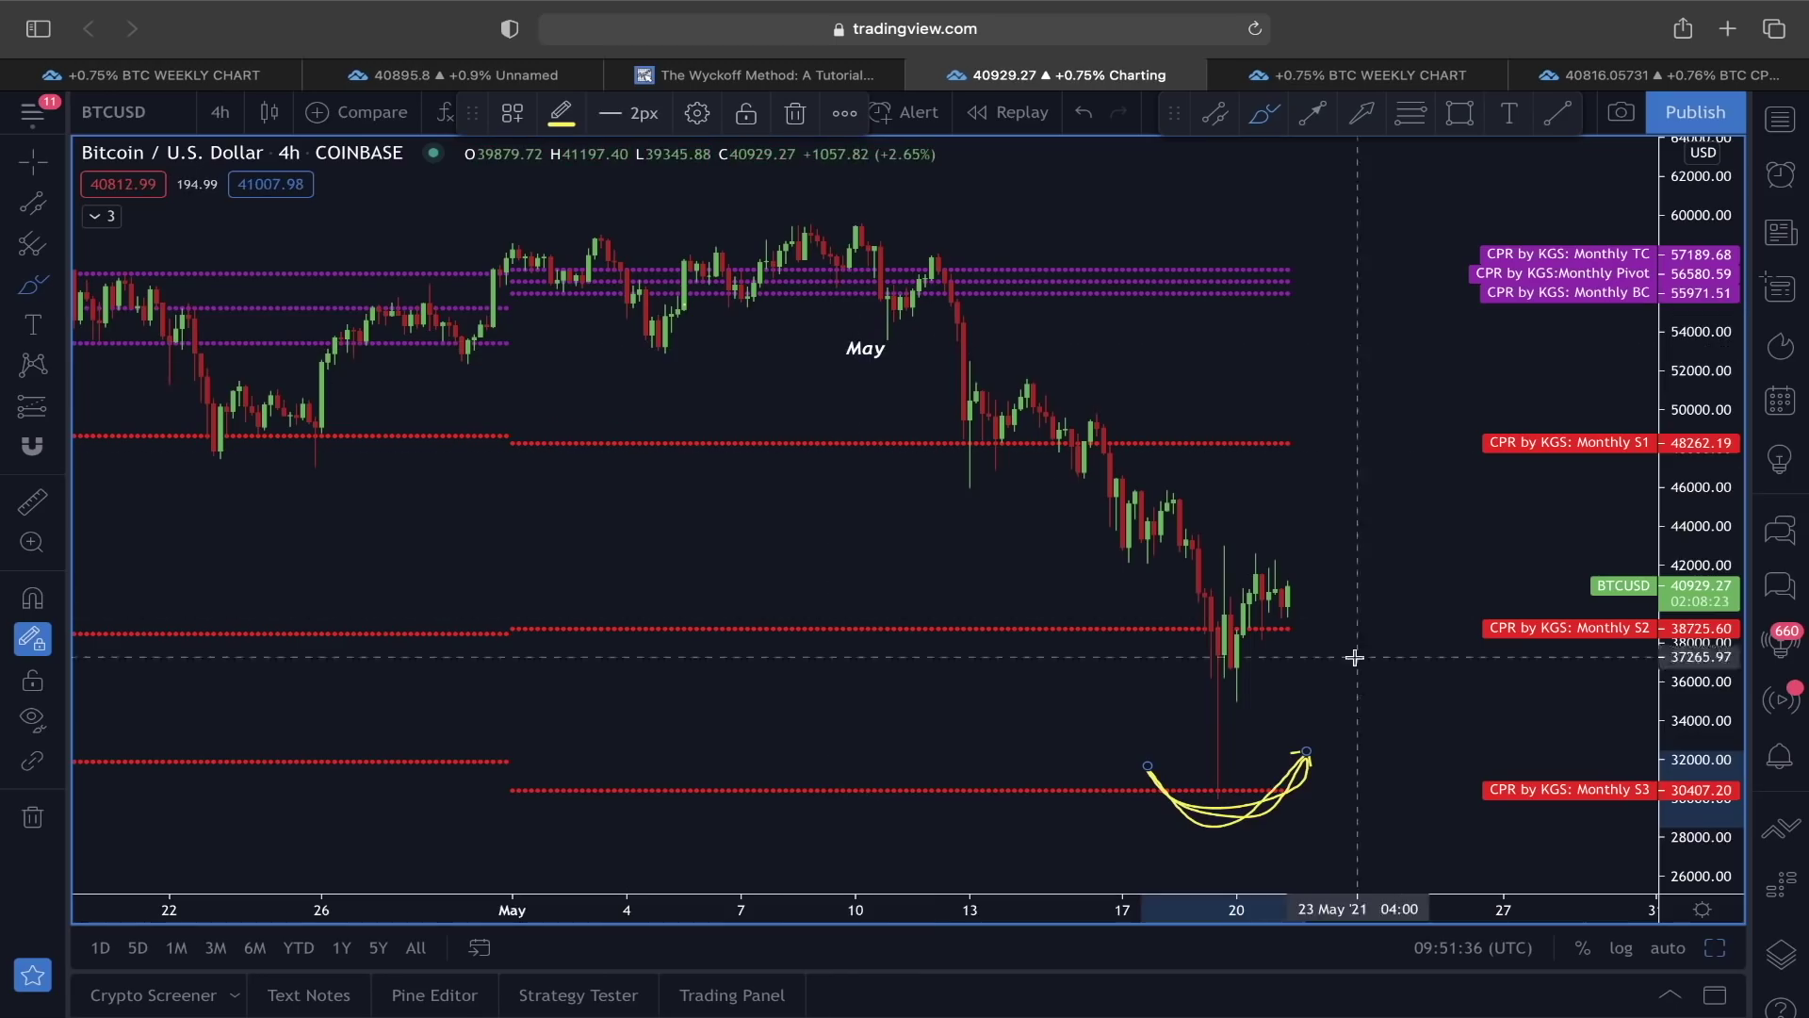
pyautogui.moveTo(1223, 792); pyautogui.dragTo(1230, 707)
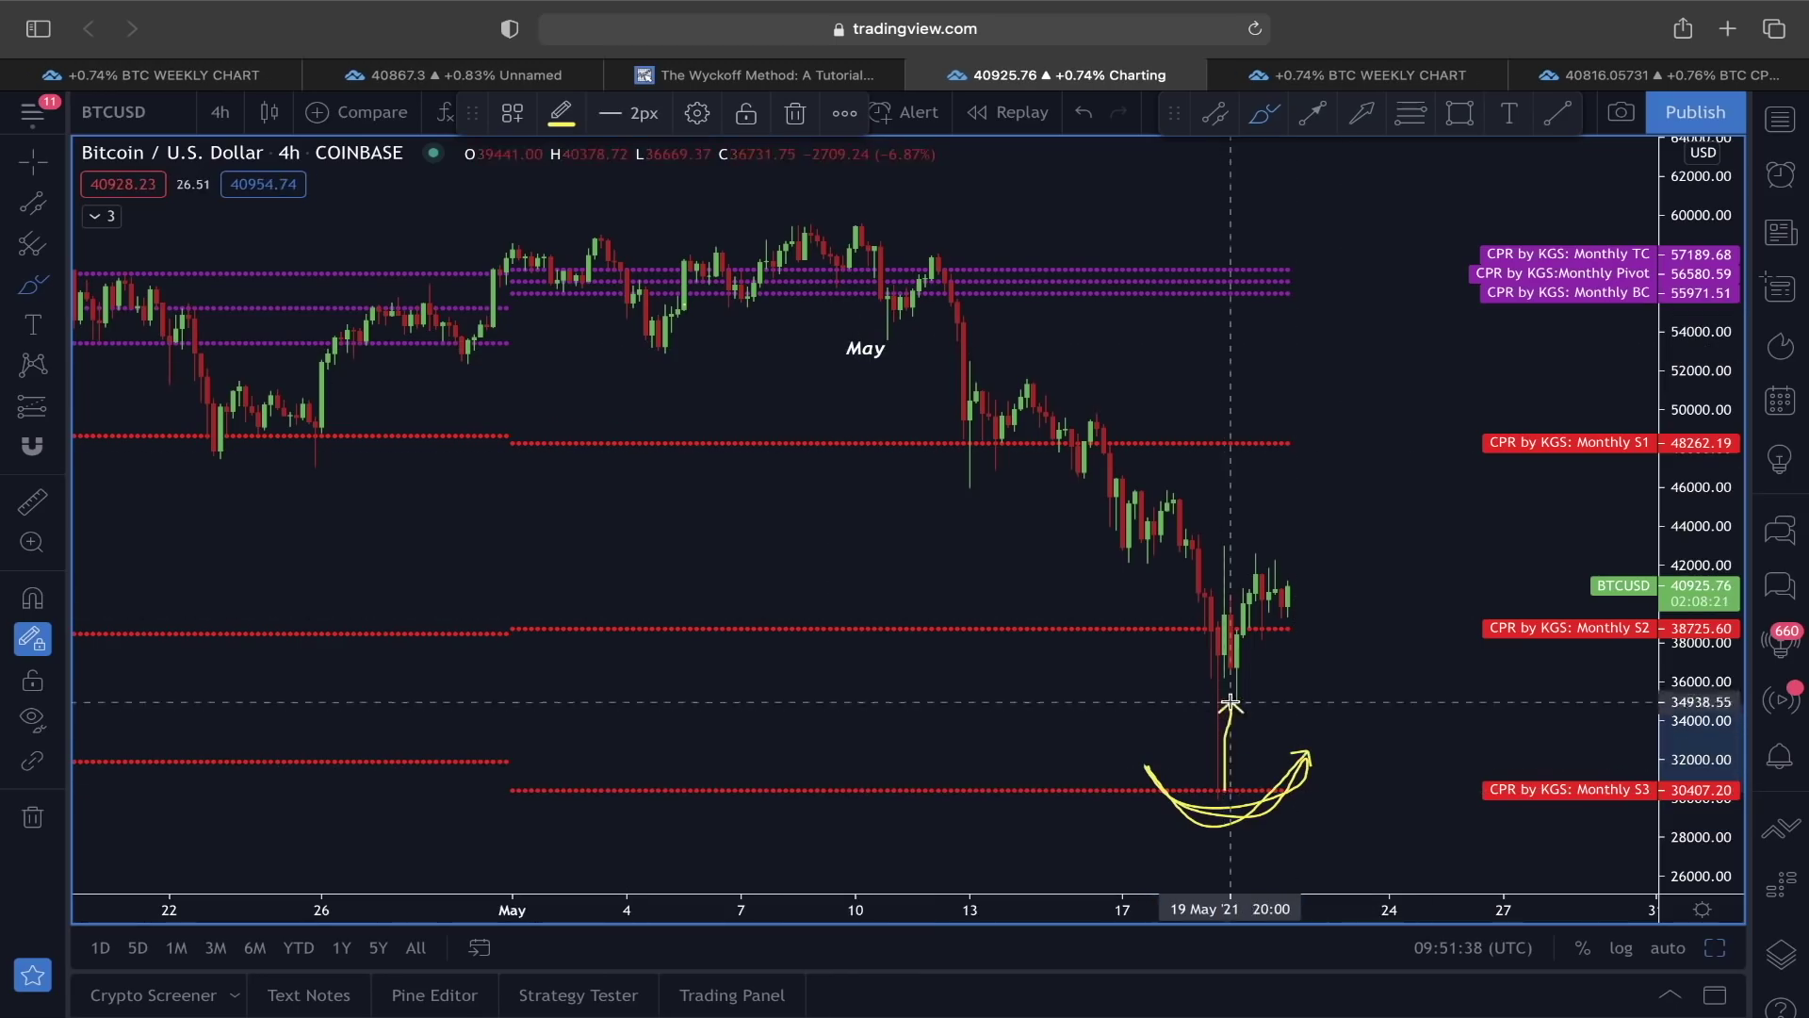
pyautogui.moveTo(1246, 634); pyautogui.dragTo(1259, 586)
pyautogui.press('super+z')
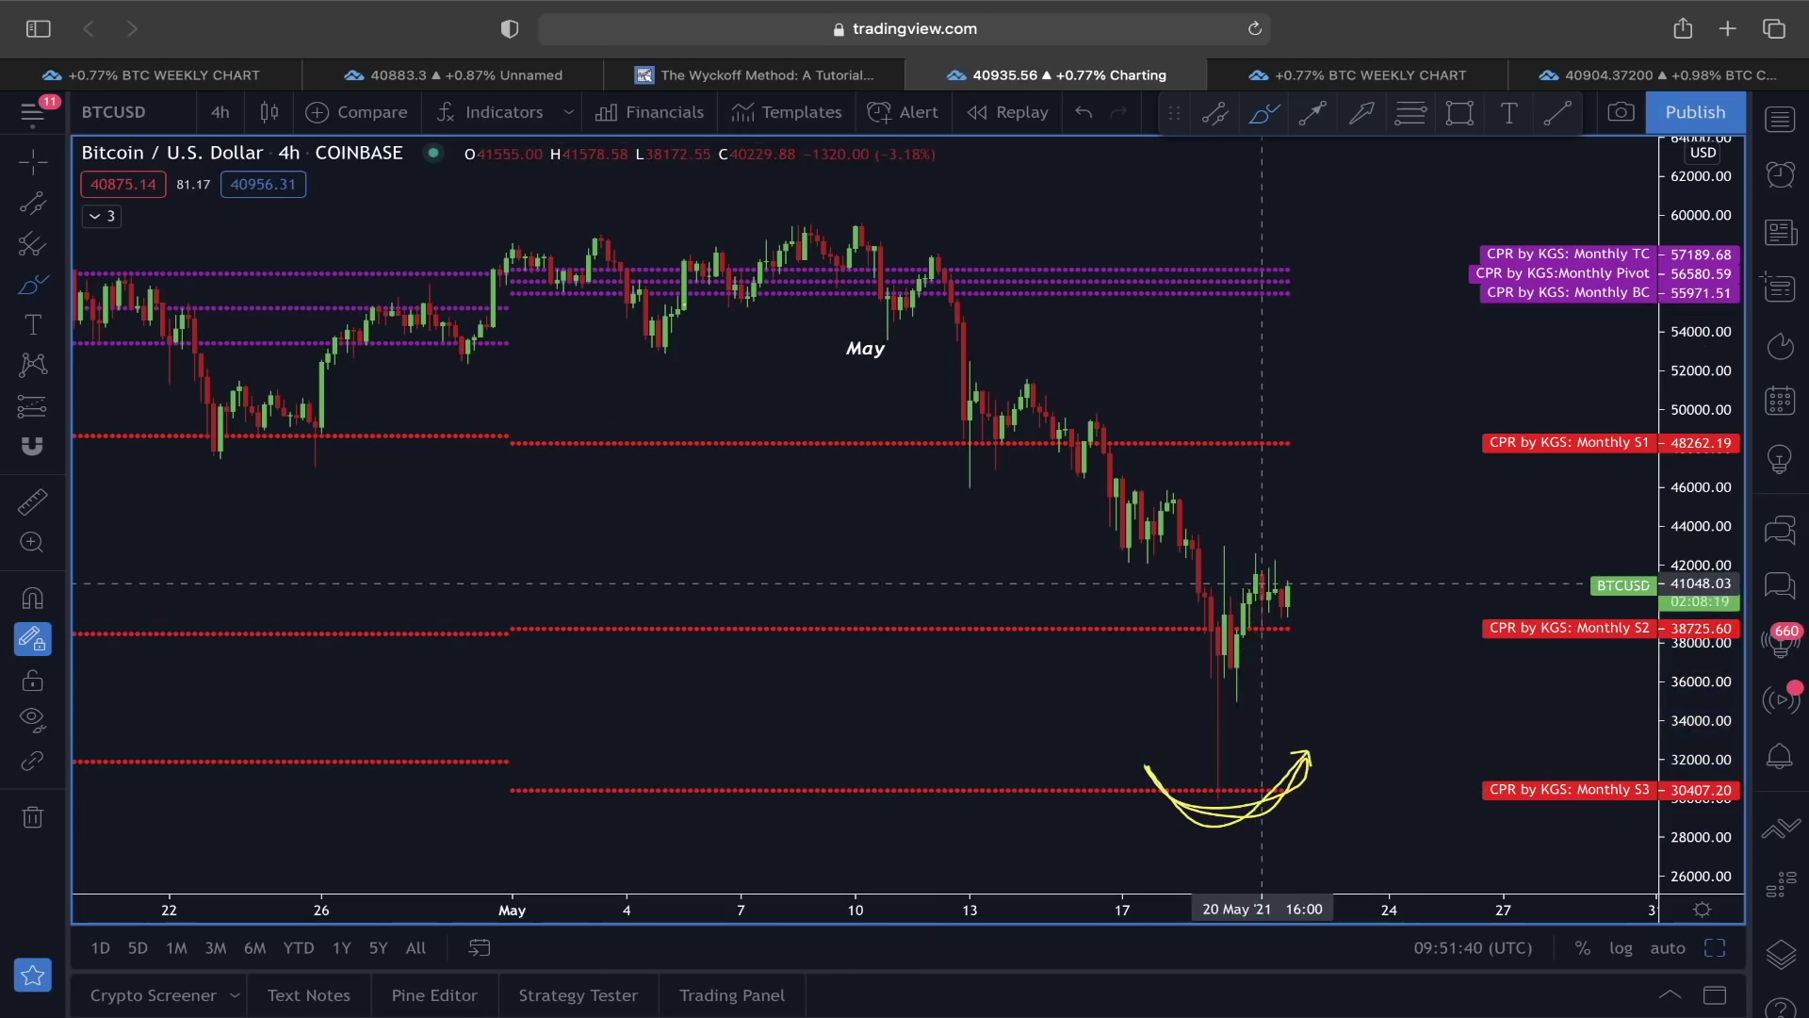
# Brush an arrow from the 19 May low up to about 42,000 and over to the latest candle, and check it against the Wyckoff chart.
pyautogui.moveTo(1213, 733); pyautogui.dragTo(1244, 592)
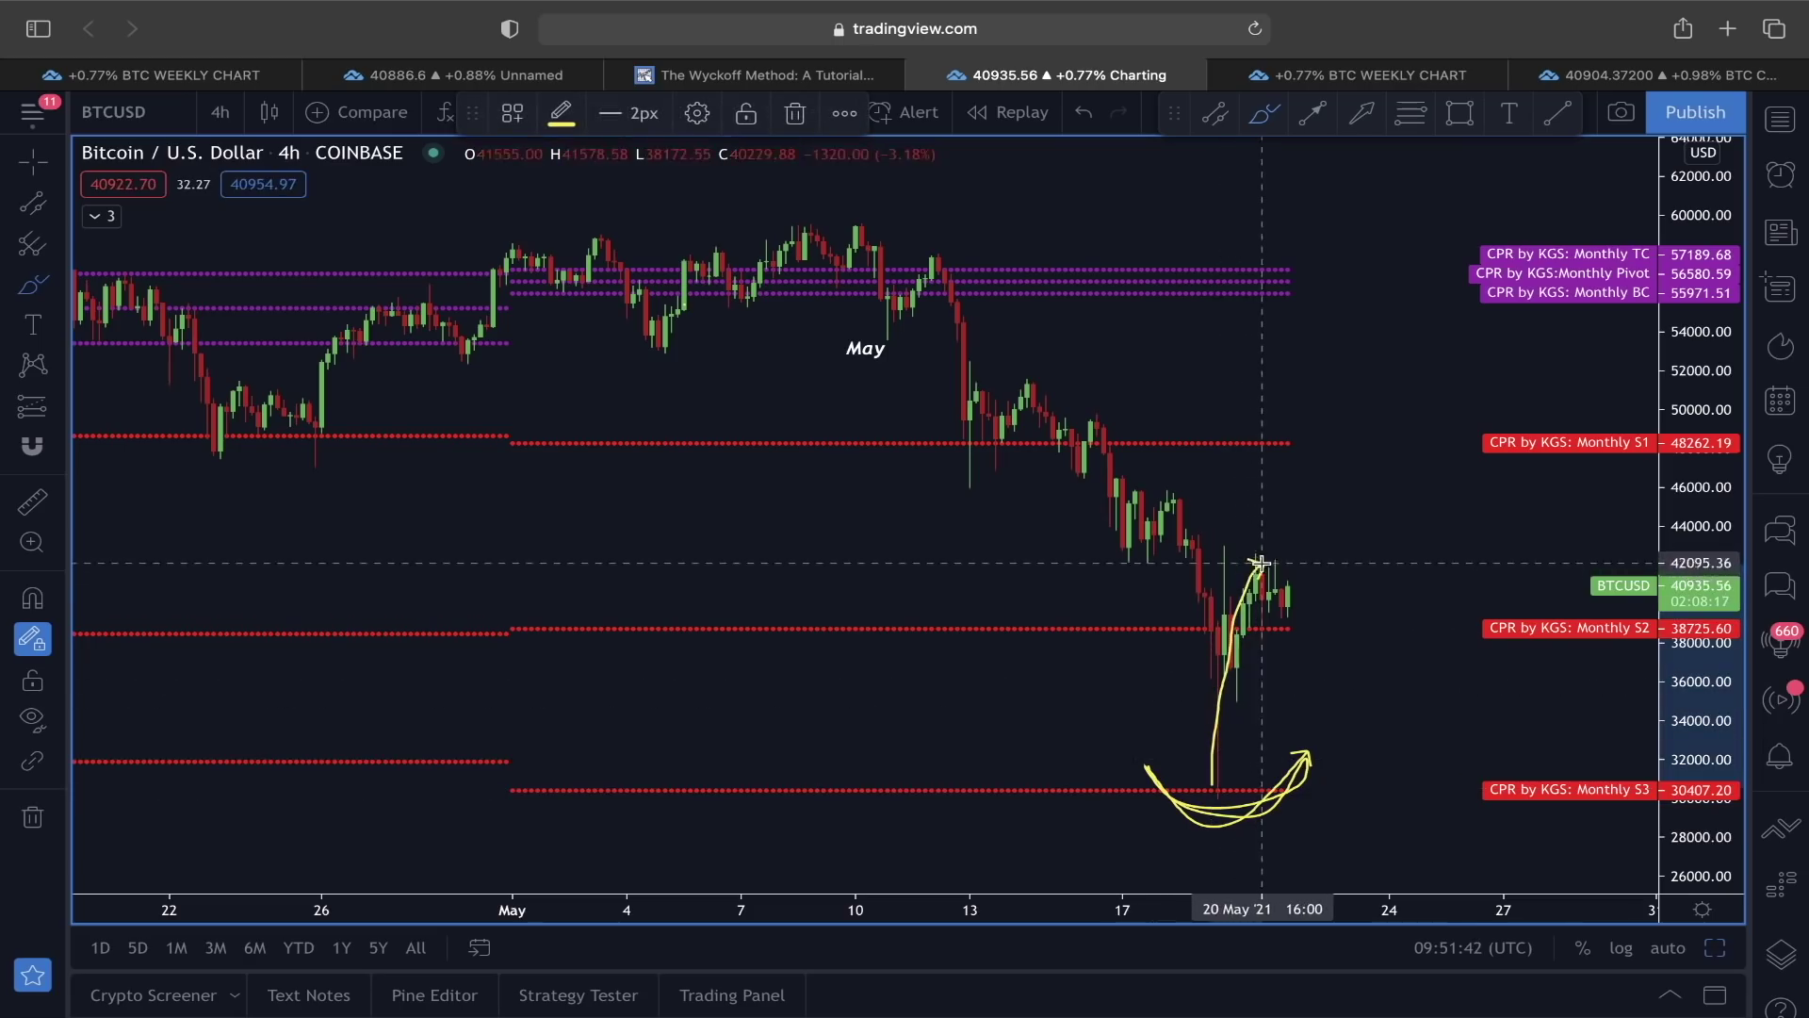
pyautogui.click(461, 75)
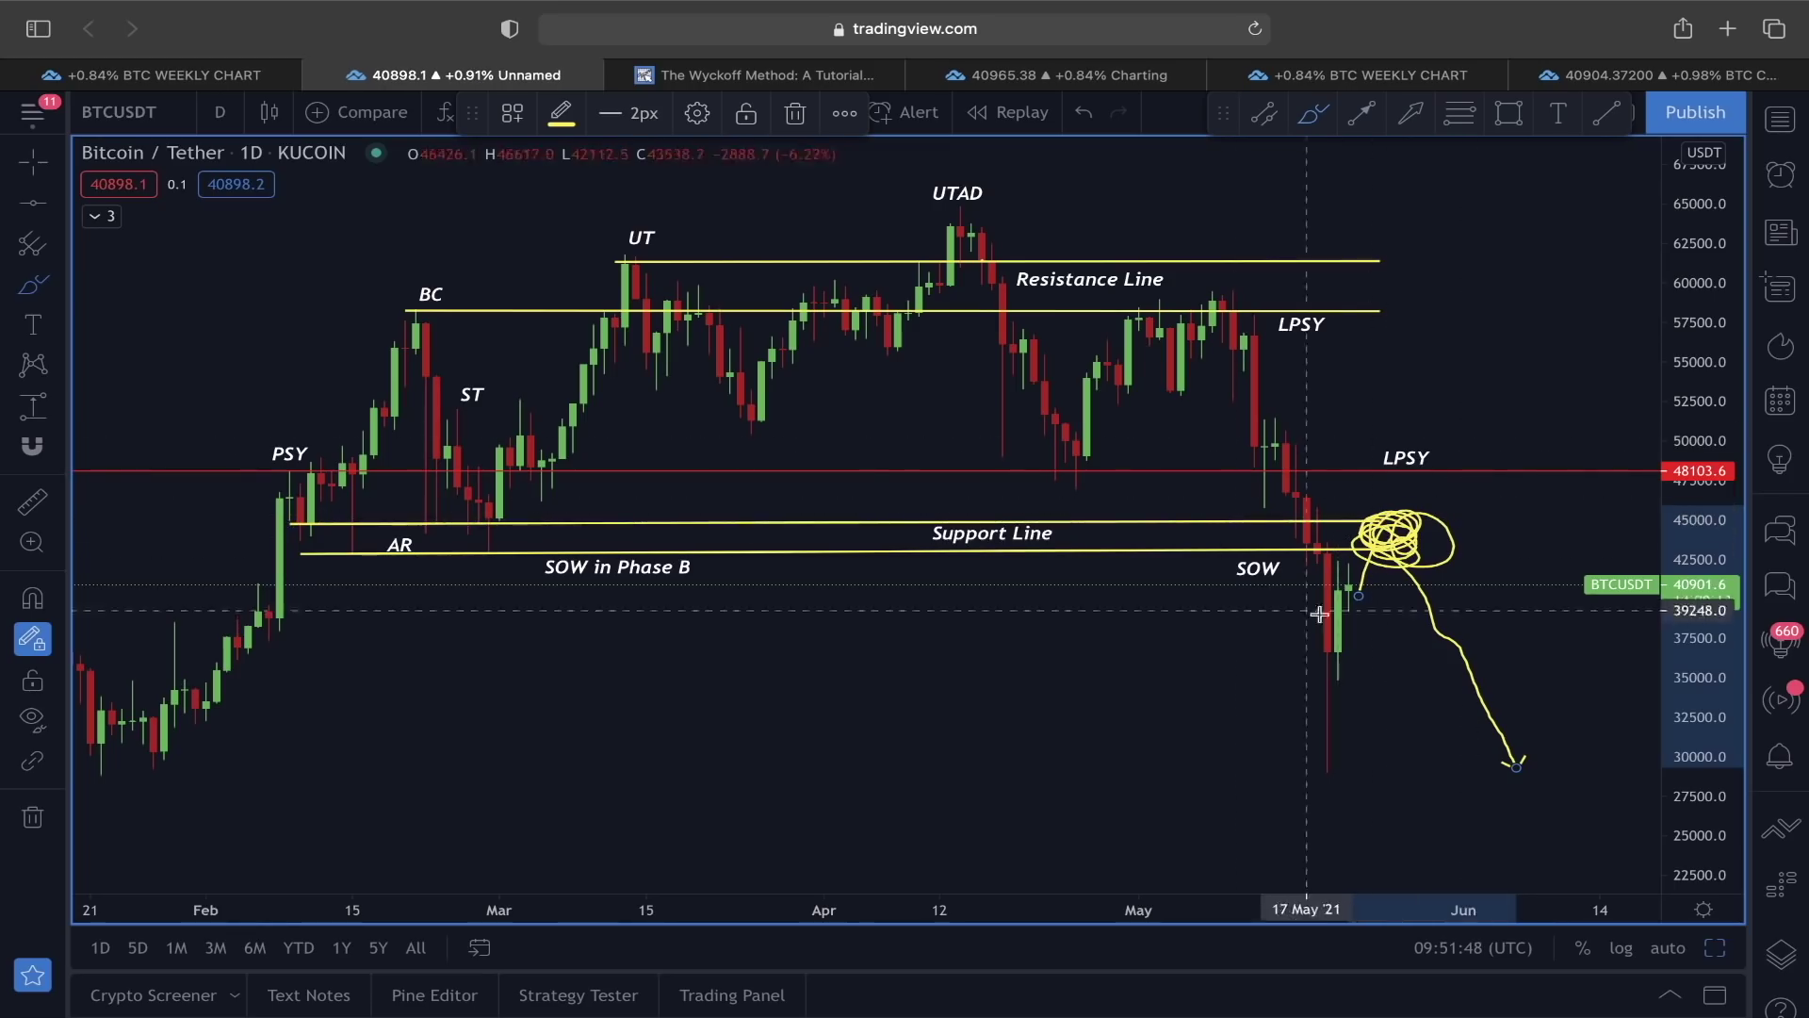
pyautogui.click(1055, 74)
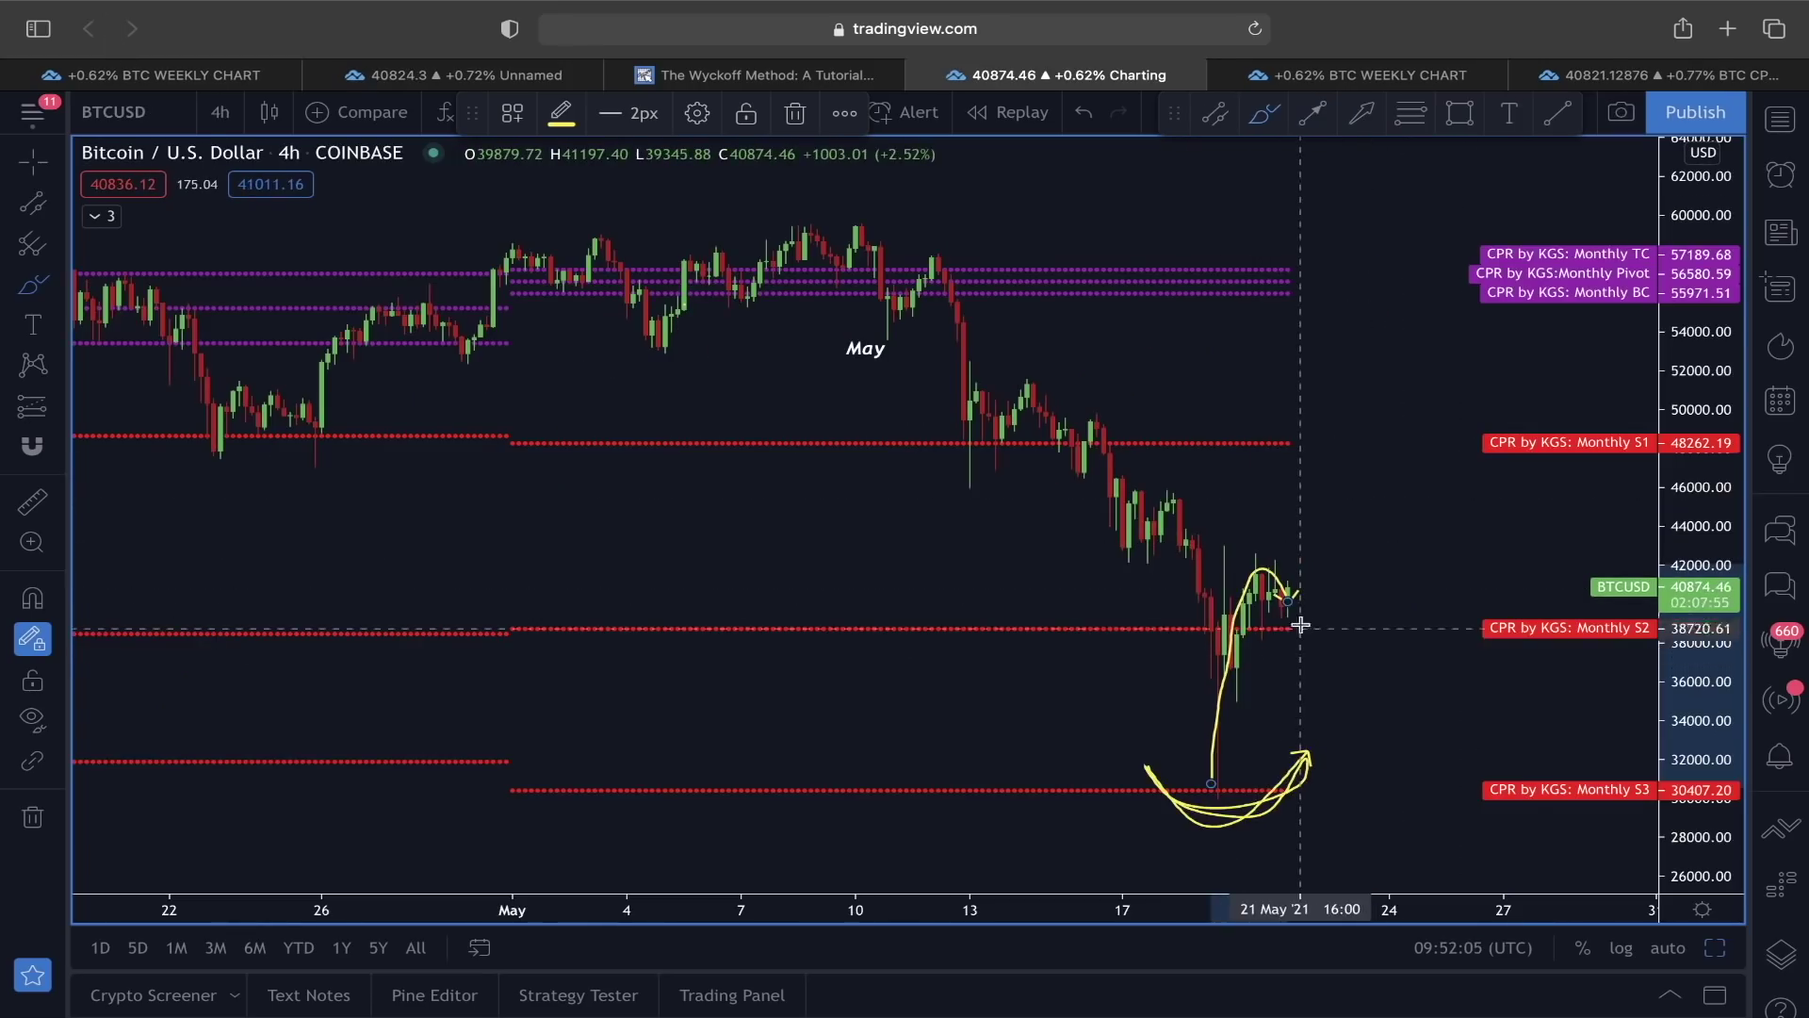
# Brush an arrow from the monthly S2 level up to just below the monthly S1 level.
pyautogui.moveTo(1280, 613)
pyautogui.mouseDown()
pyautogui.moveTo(1291, 624)
pyautogui.moveTo(1323, 581)
pyautogui.moveTo(1354, 463)
pyautogui.mouseUp()
pyautogui.moveTo(1382, 371); pyautogui.dragTo(1260, 355)
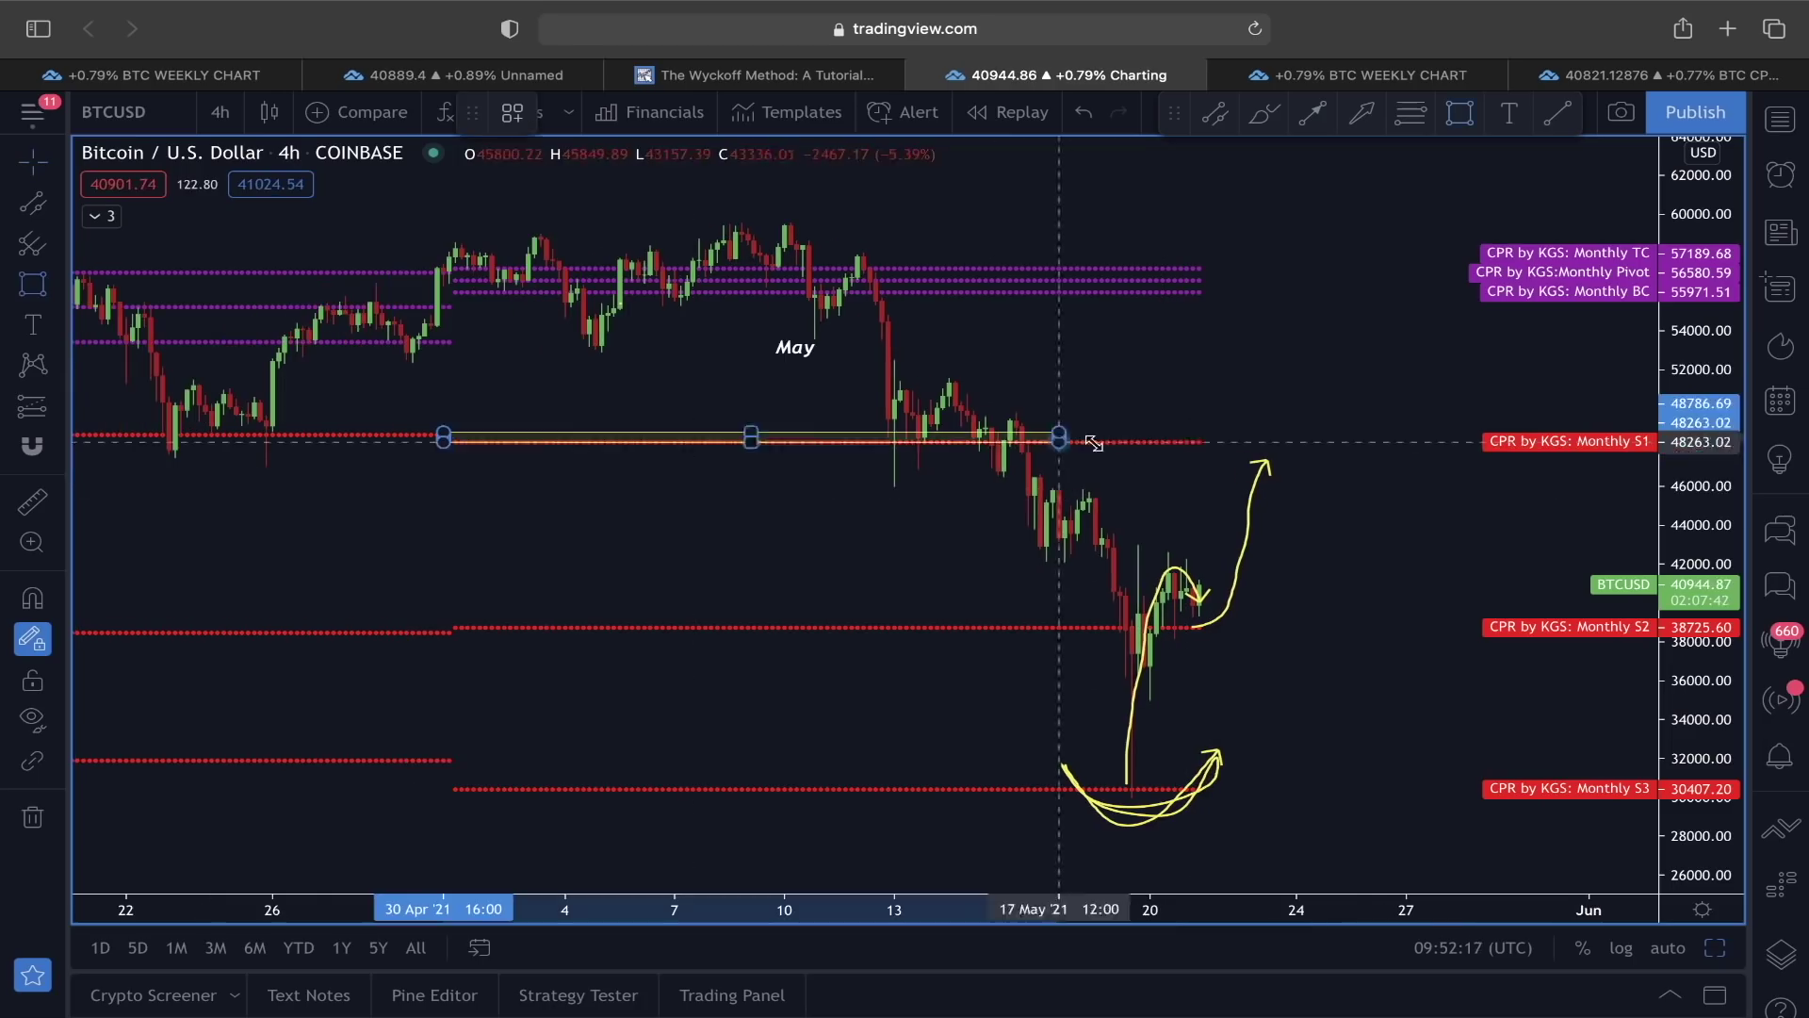
# Draw thin rectangles along monthly S1, S2 and S3 from 30 April, plus a second S2 rectangle from 18 May to 27 May.
pyautogui.moveTo(1091, 449); pyautogui.dragTo(1369, 450)
pyautogui.moveTo(449, 618); pyautogui.dragTo(1326, 635)
pyautogui.moveTo(444, 781); pyautogui.dragTo(1351, 797)
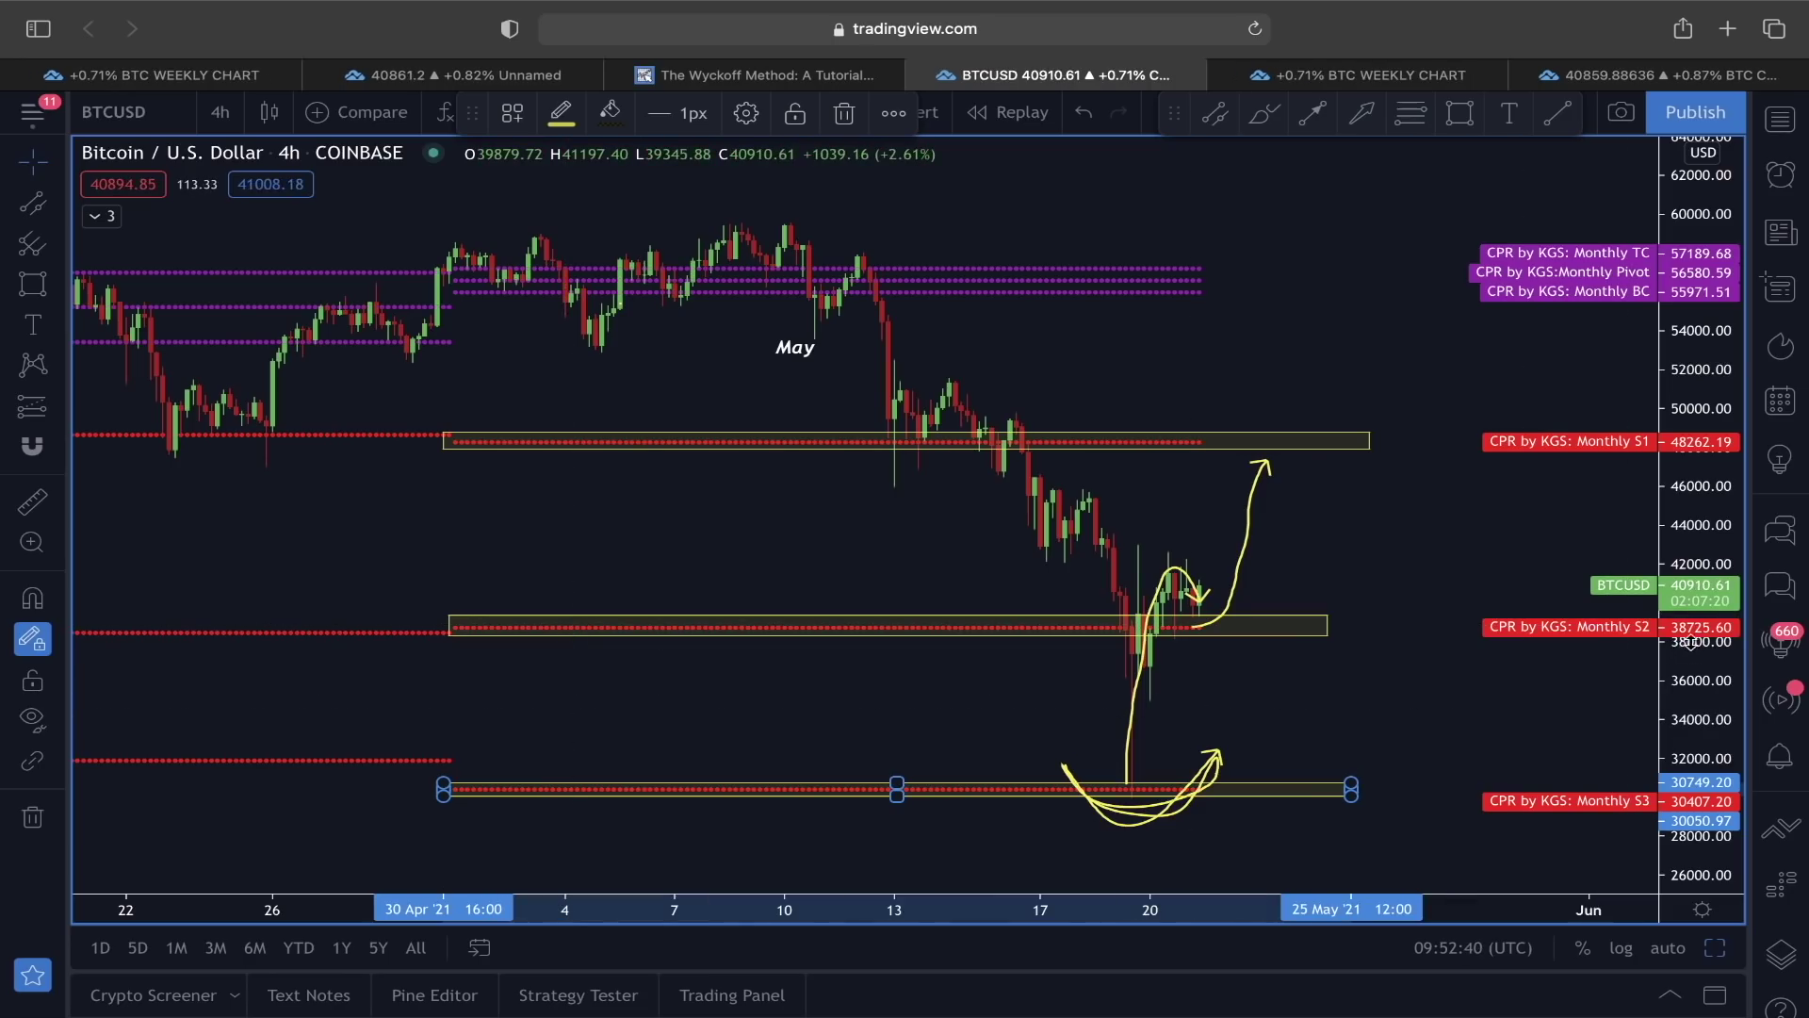
pyautogui.click(36, 292)
pyautogui.click(1077, 612)
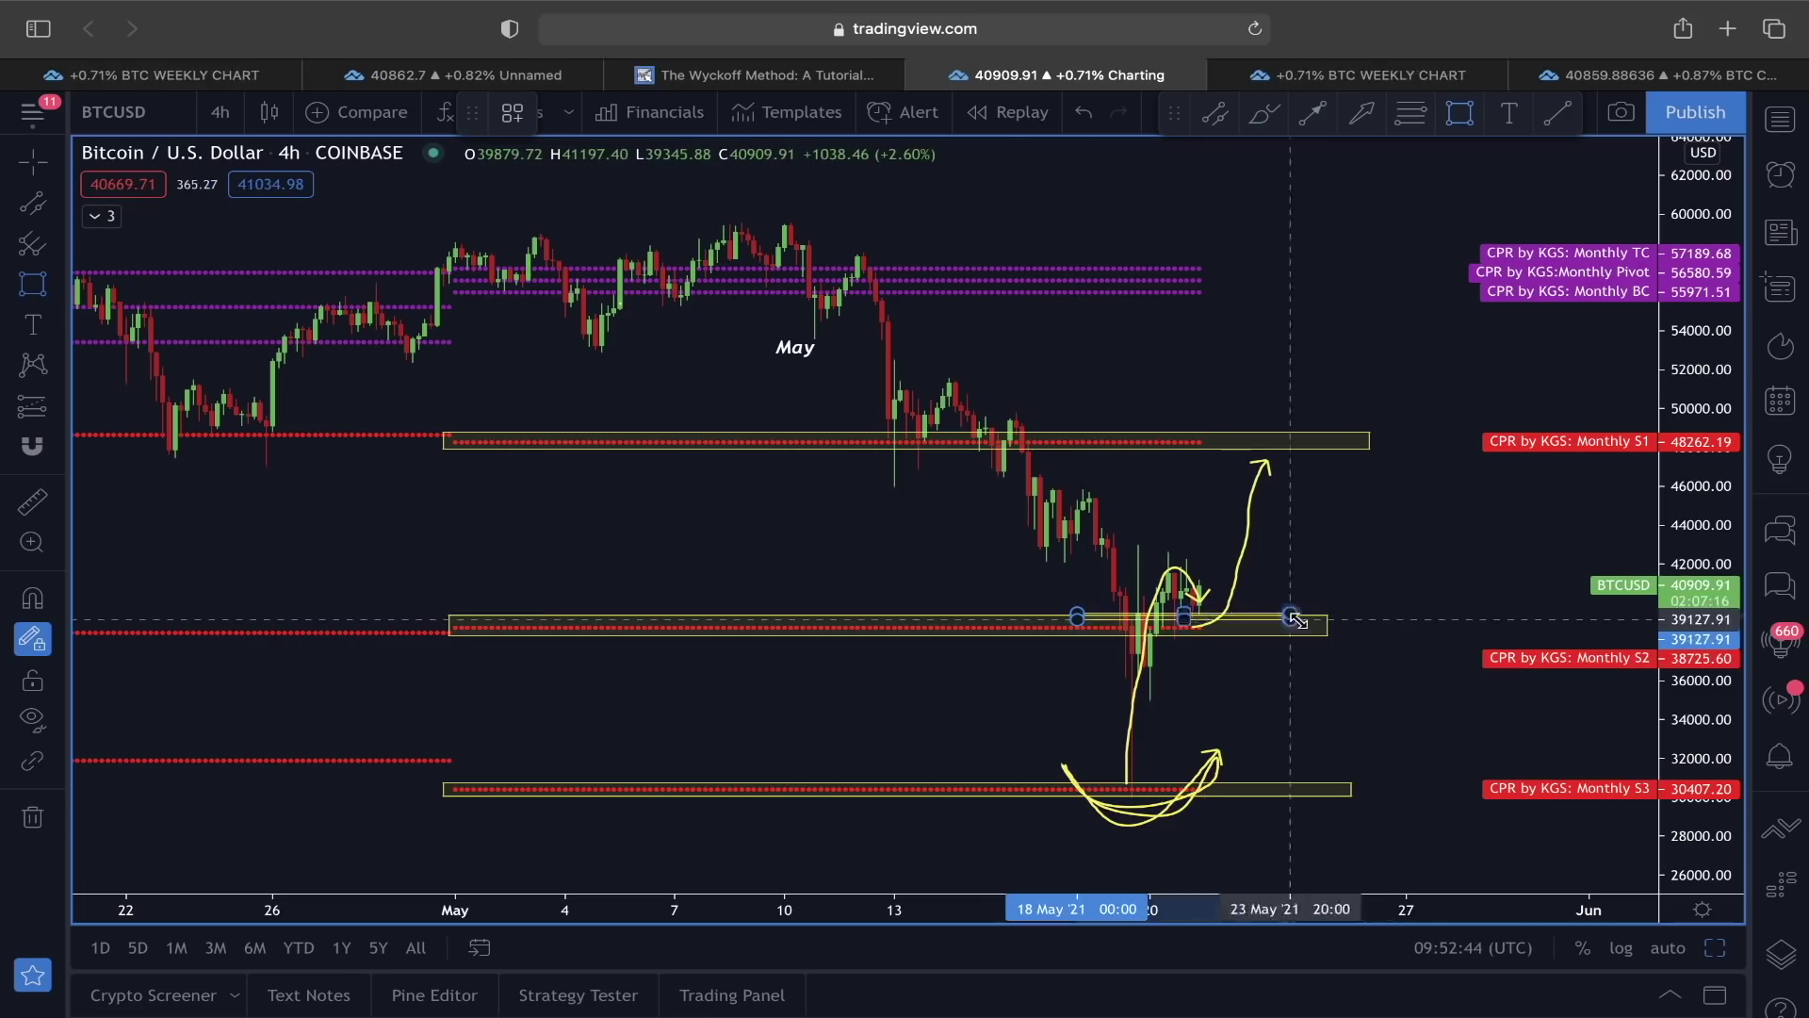
pyautogui.click(1418, 636)
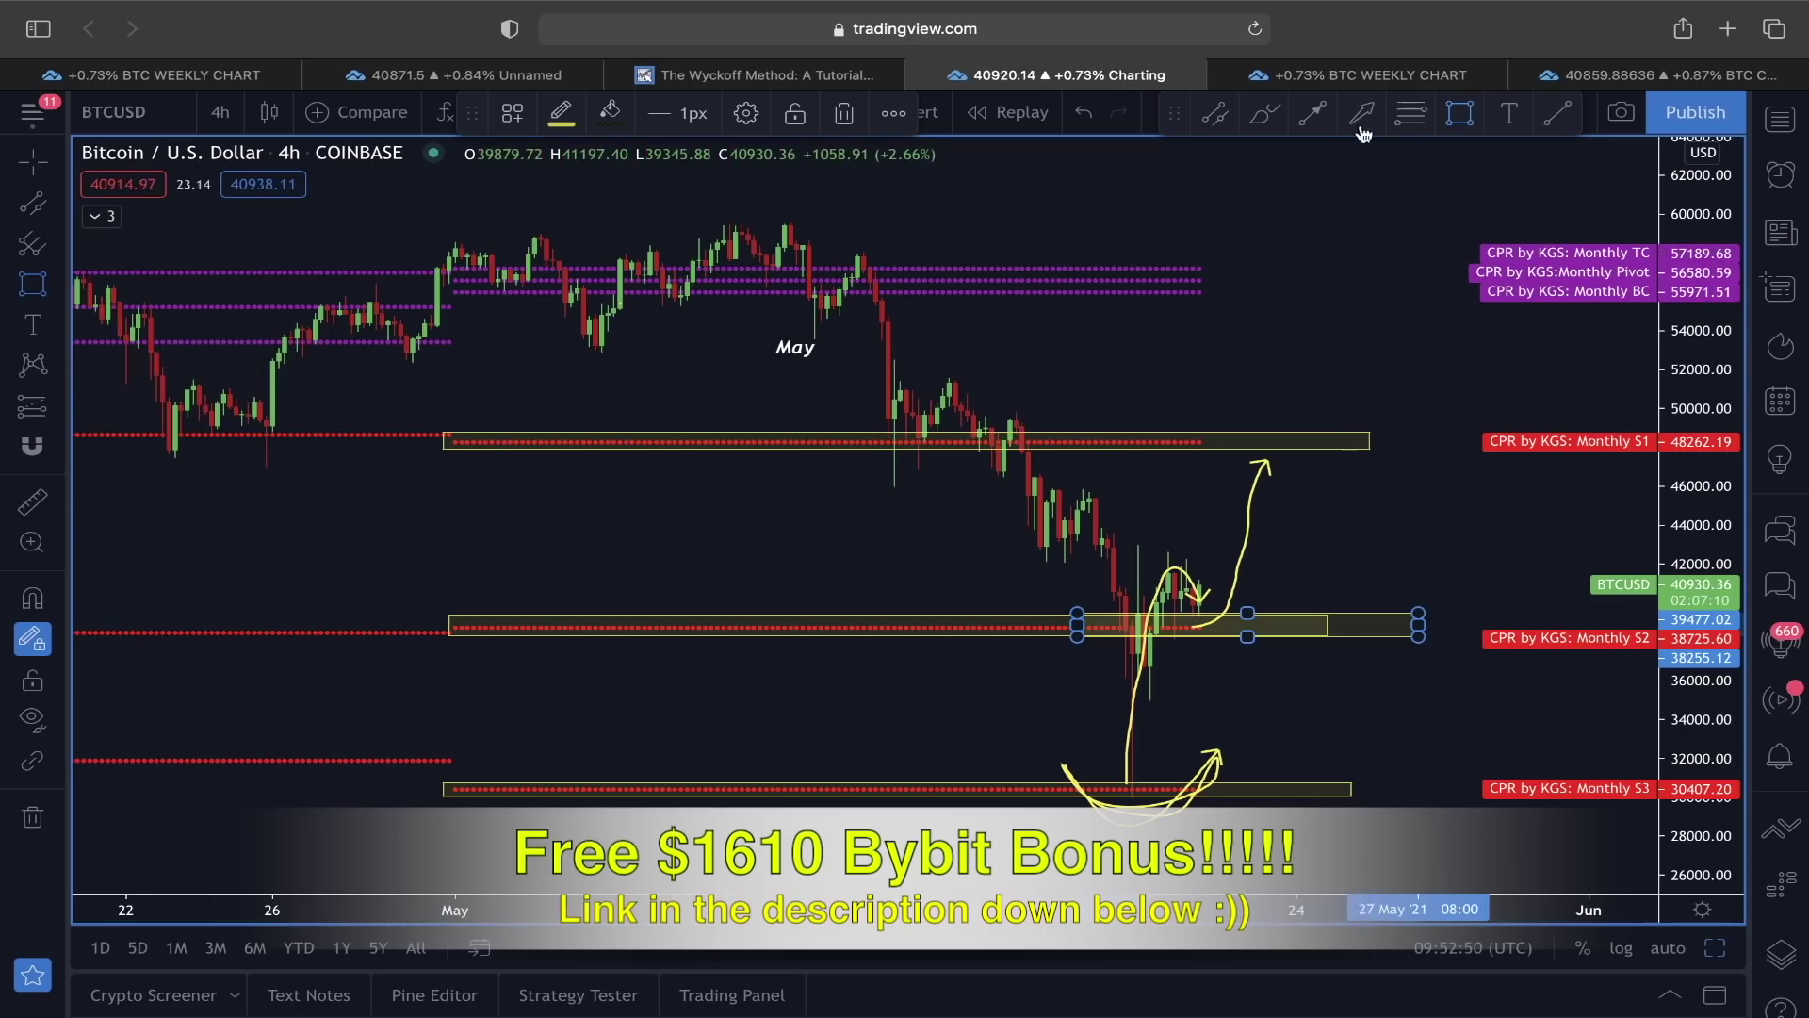
# Brush an arrowed path from the latest candle up to the monthly S1 rectangle.
pyautogui.click(1265, 113)
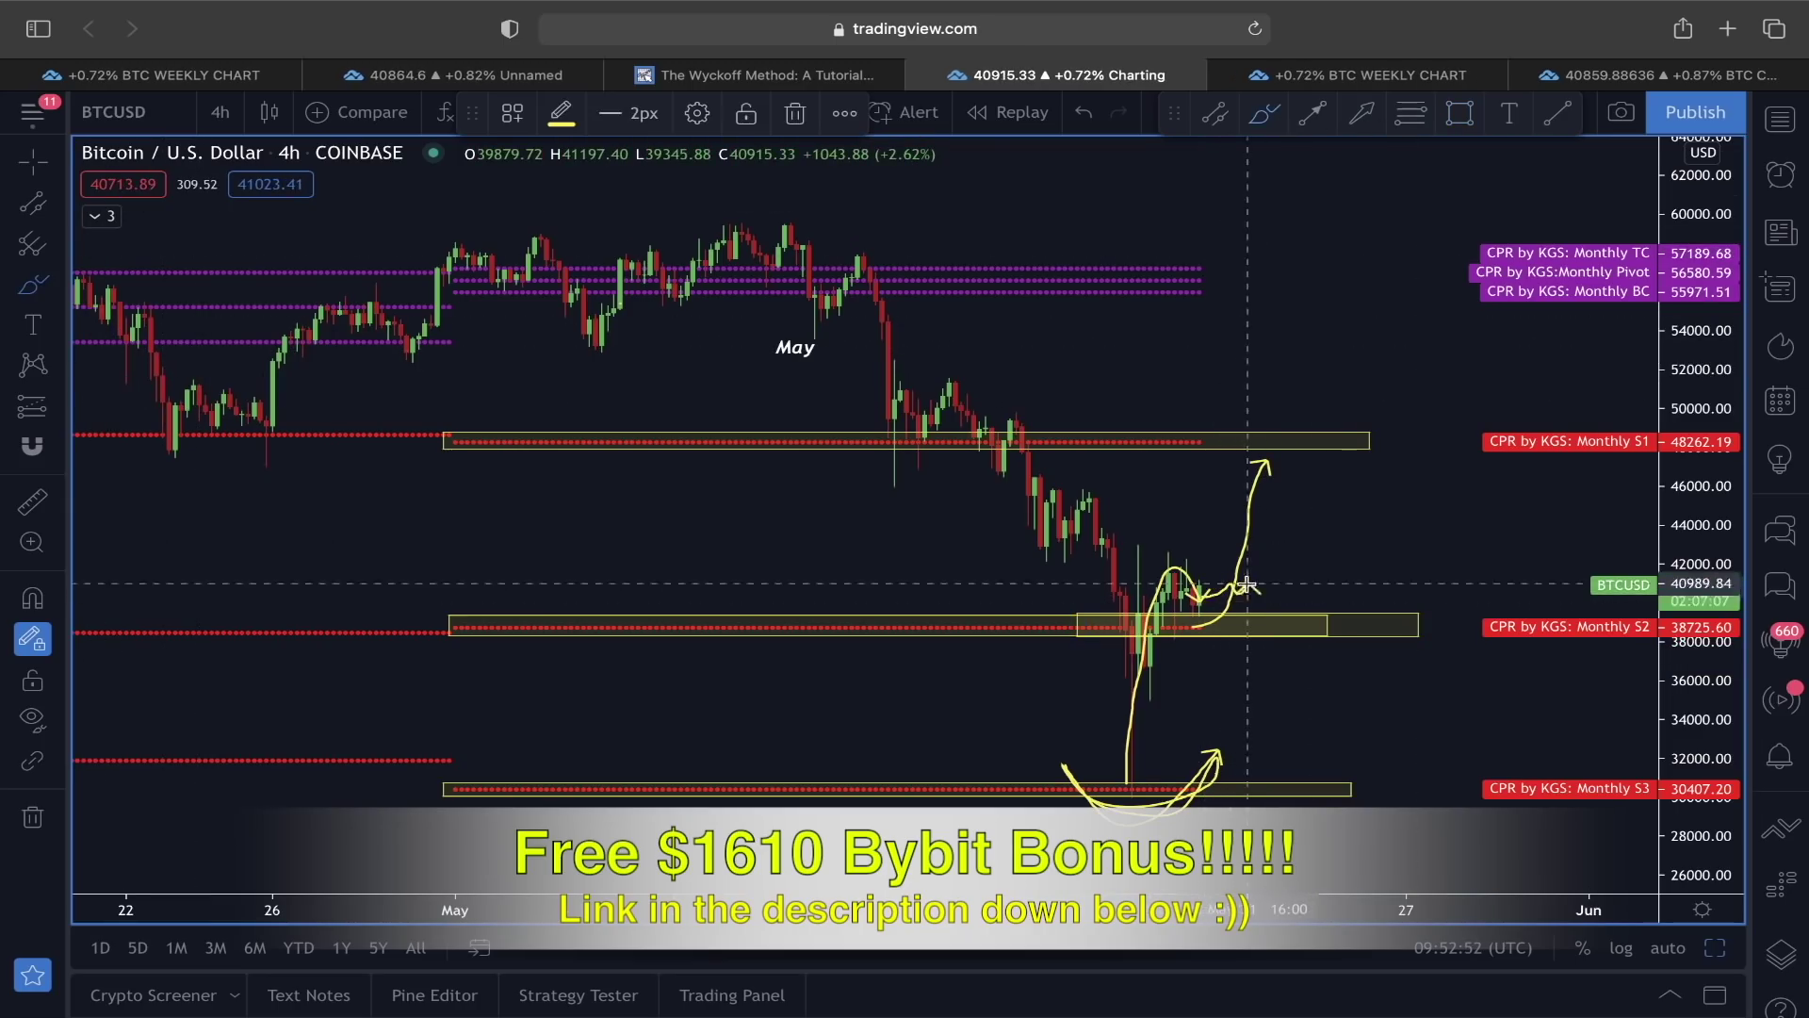
pyautogui.moveTo(1237, 584); pyautogui.dragTo(1249, 563)
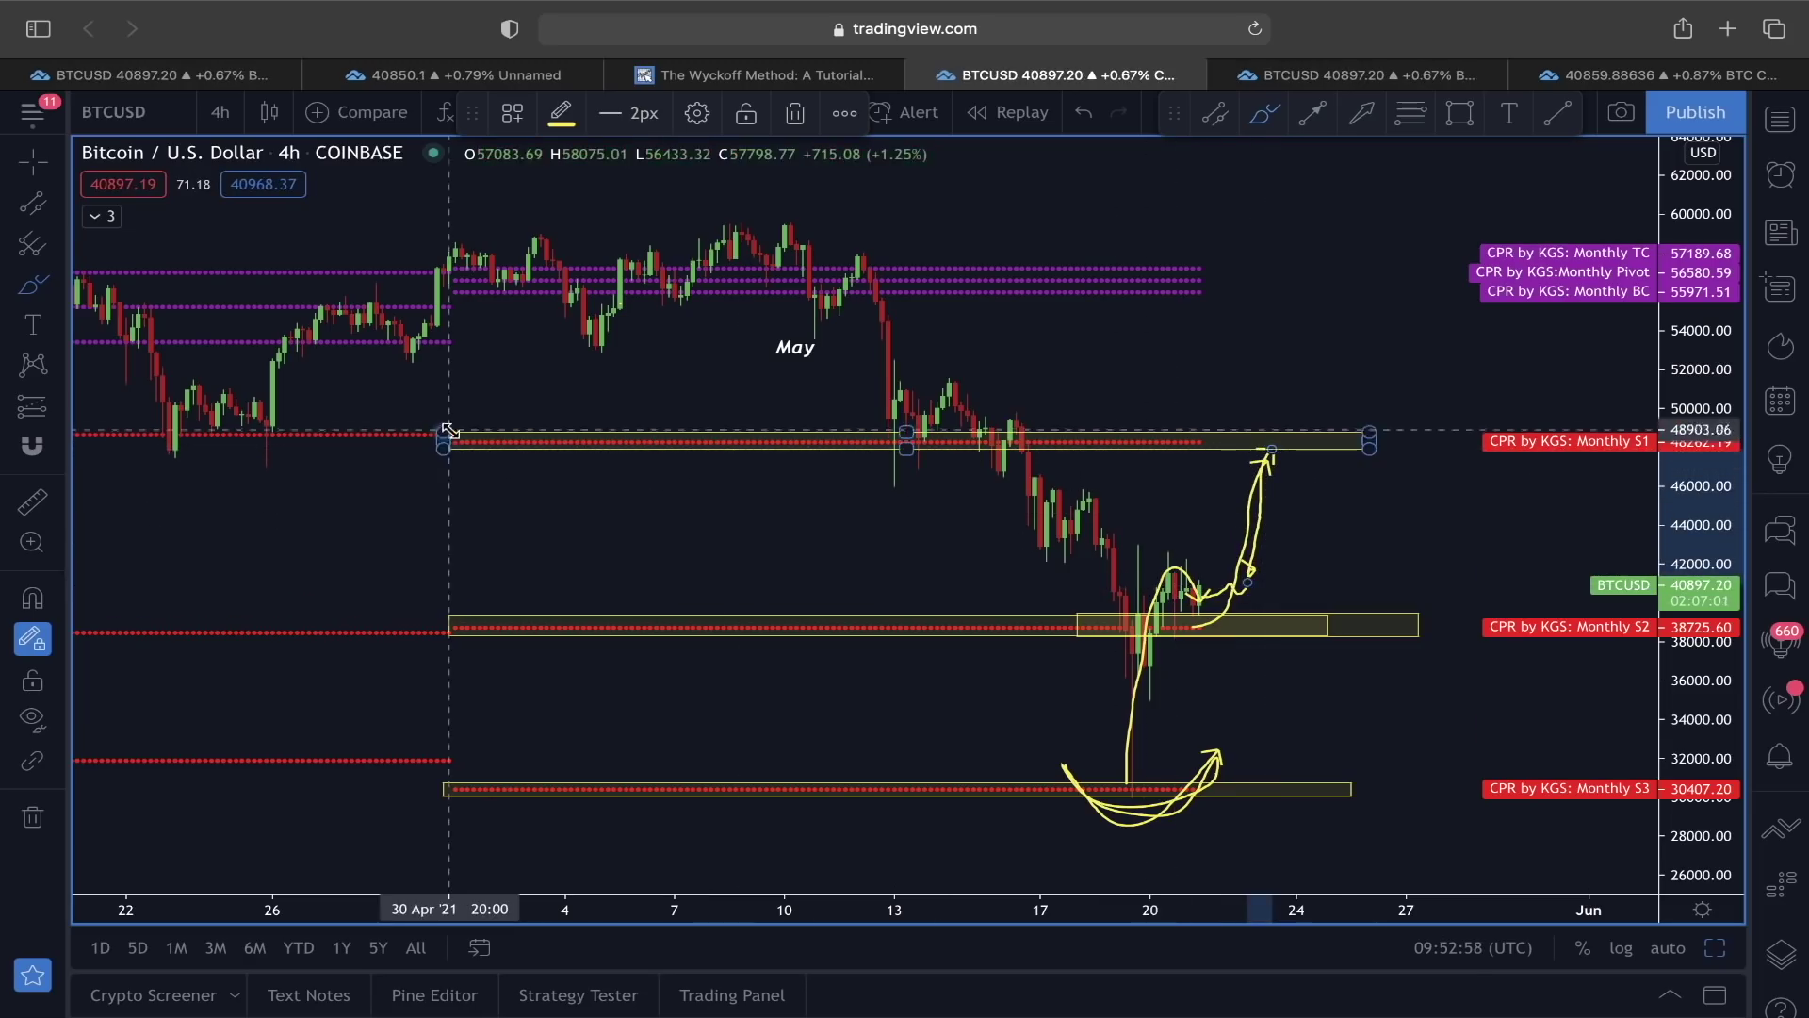
# Brush arrows pointing at both ends of the monthly S1 rectangle, and circle the area where the projected path reaches it.
pyautogui.moveTo(405, 397); pyautogui.dragTo(447, 423)
pyautogui.moveTo(1428, 396); pyautogui.dragTo(1392, 431)
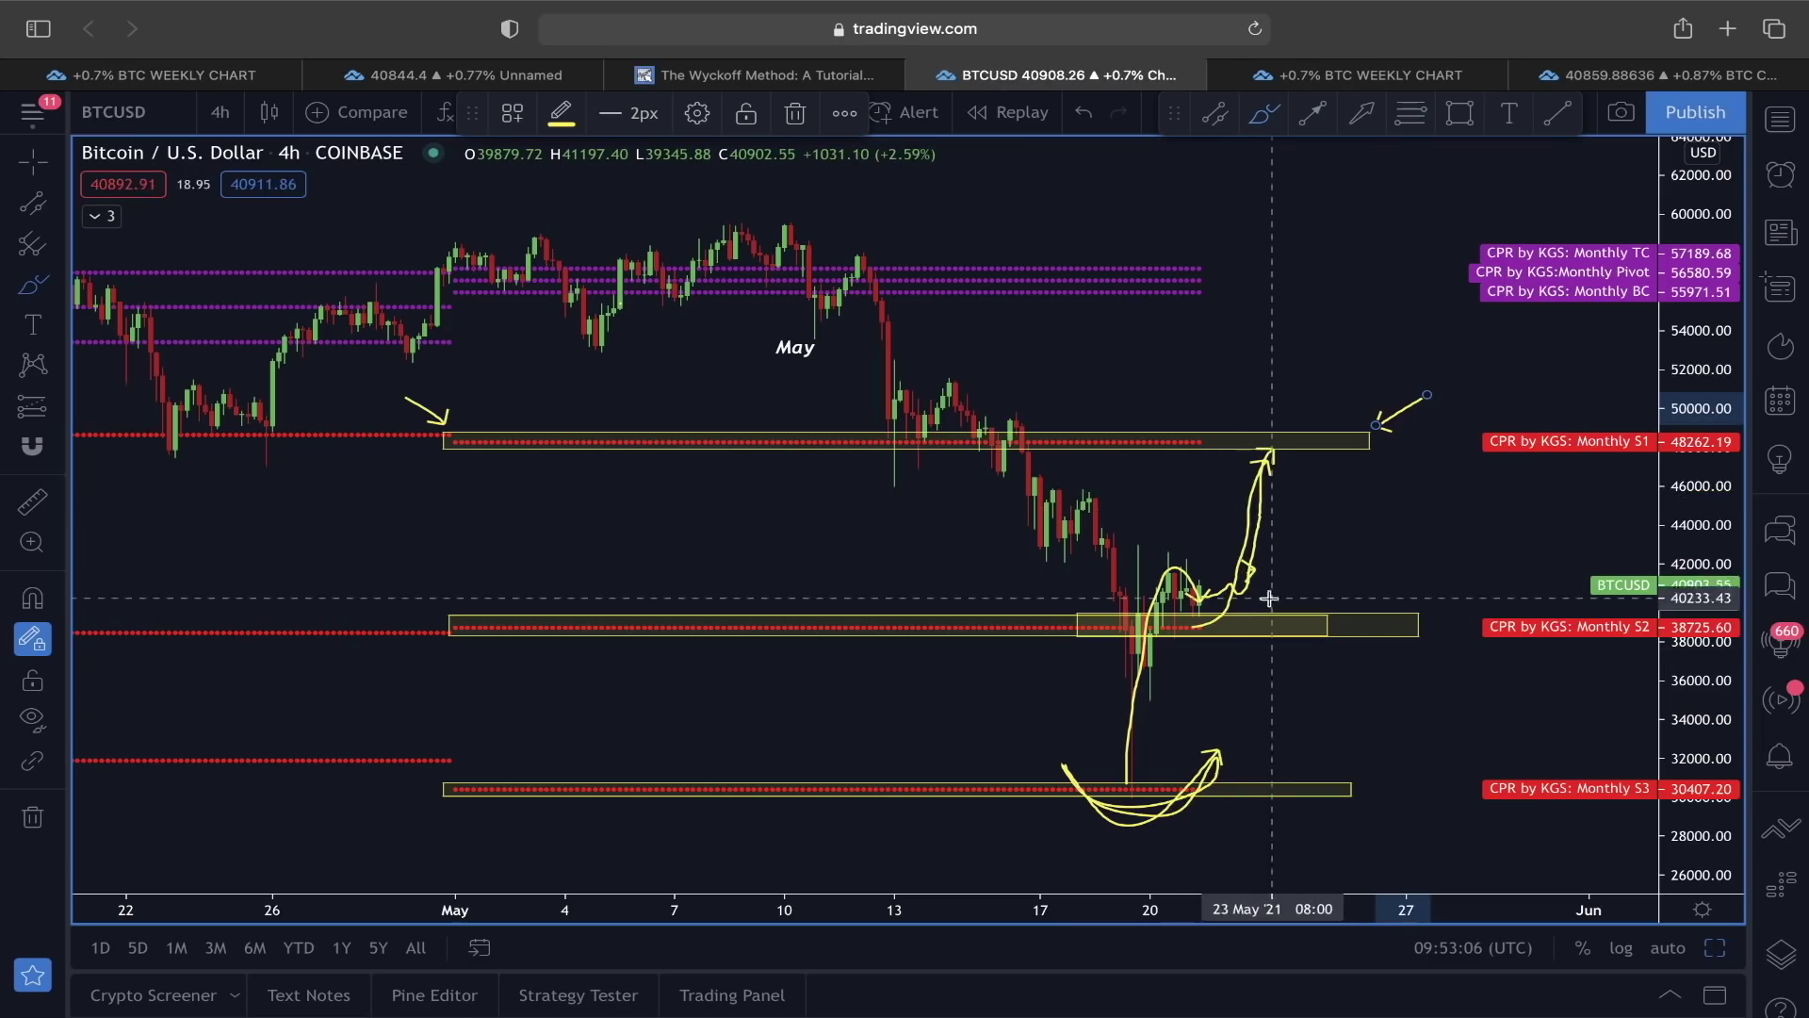
pyautogui.moveTo(1267, 387)
pyautogui.mouseDown()
pyautogui.moveTo(1182, 438)
pyautogui.moveTo(1422, 492)
pyautogui.moveTo(1234, 398)
pyautogui.mouseUp()
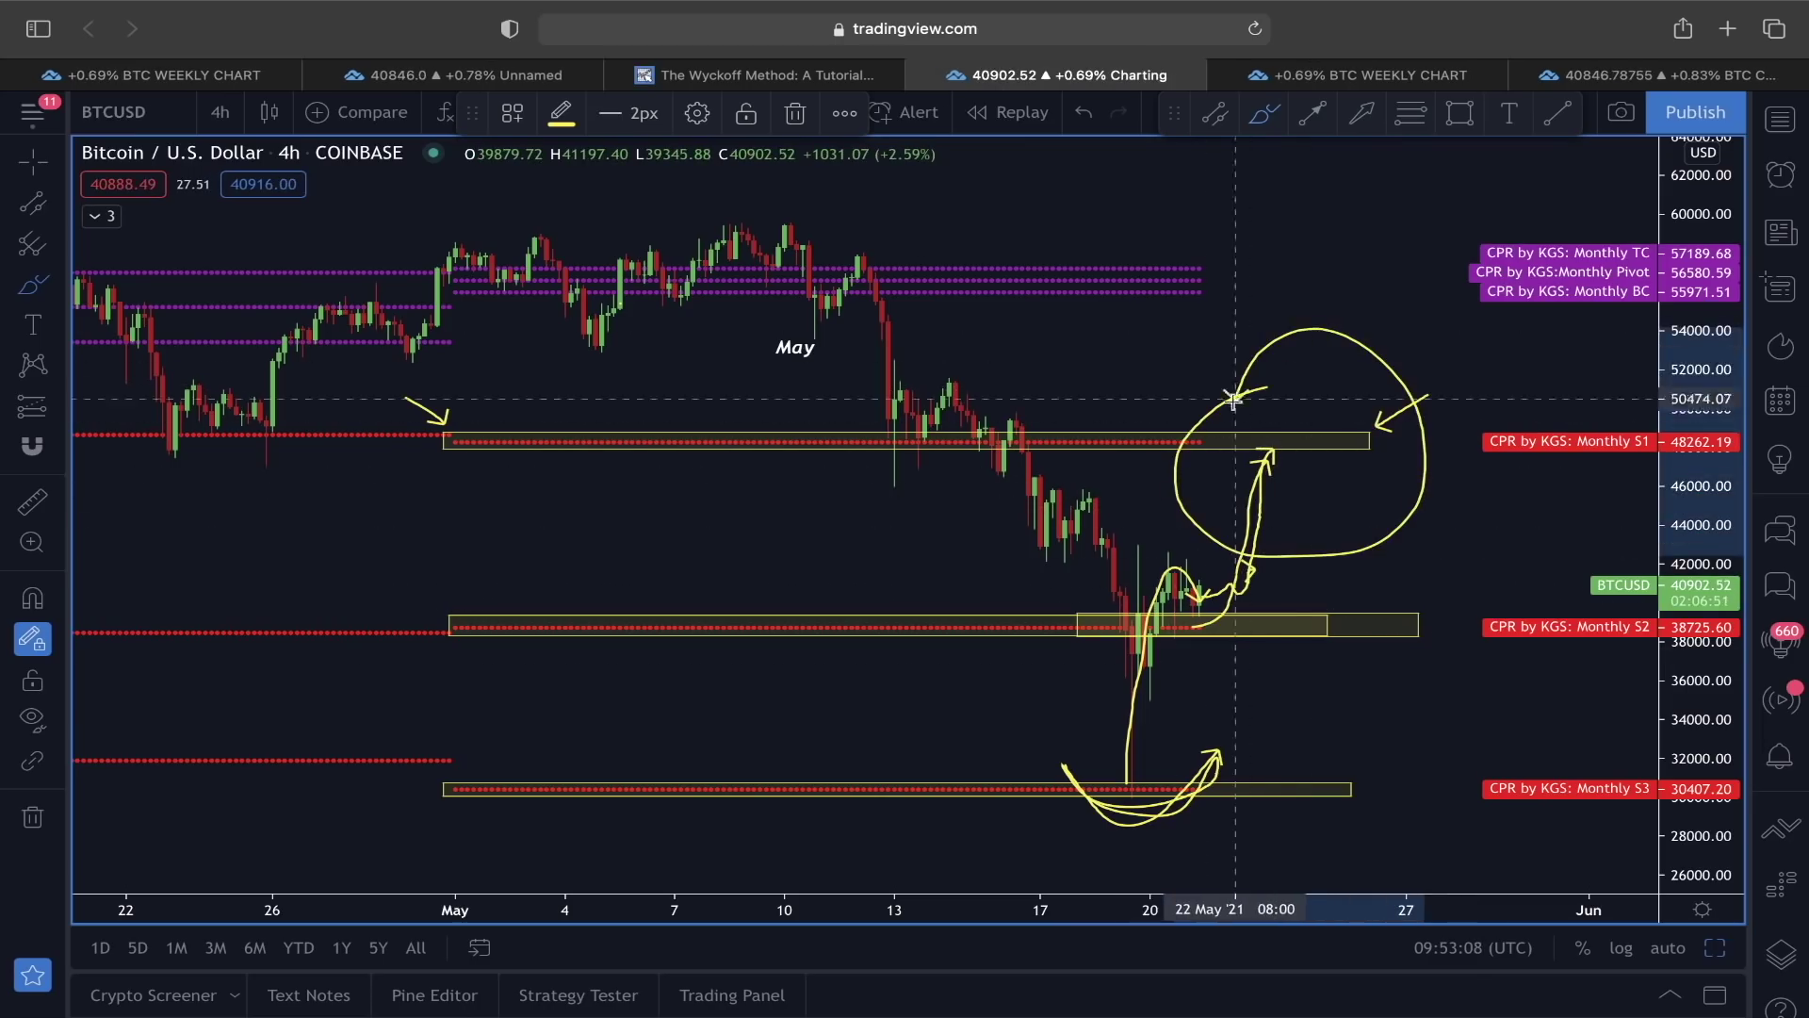
pyautogui.click(1205, 436)
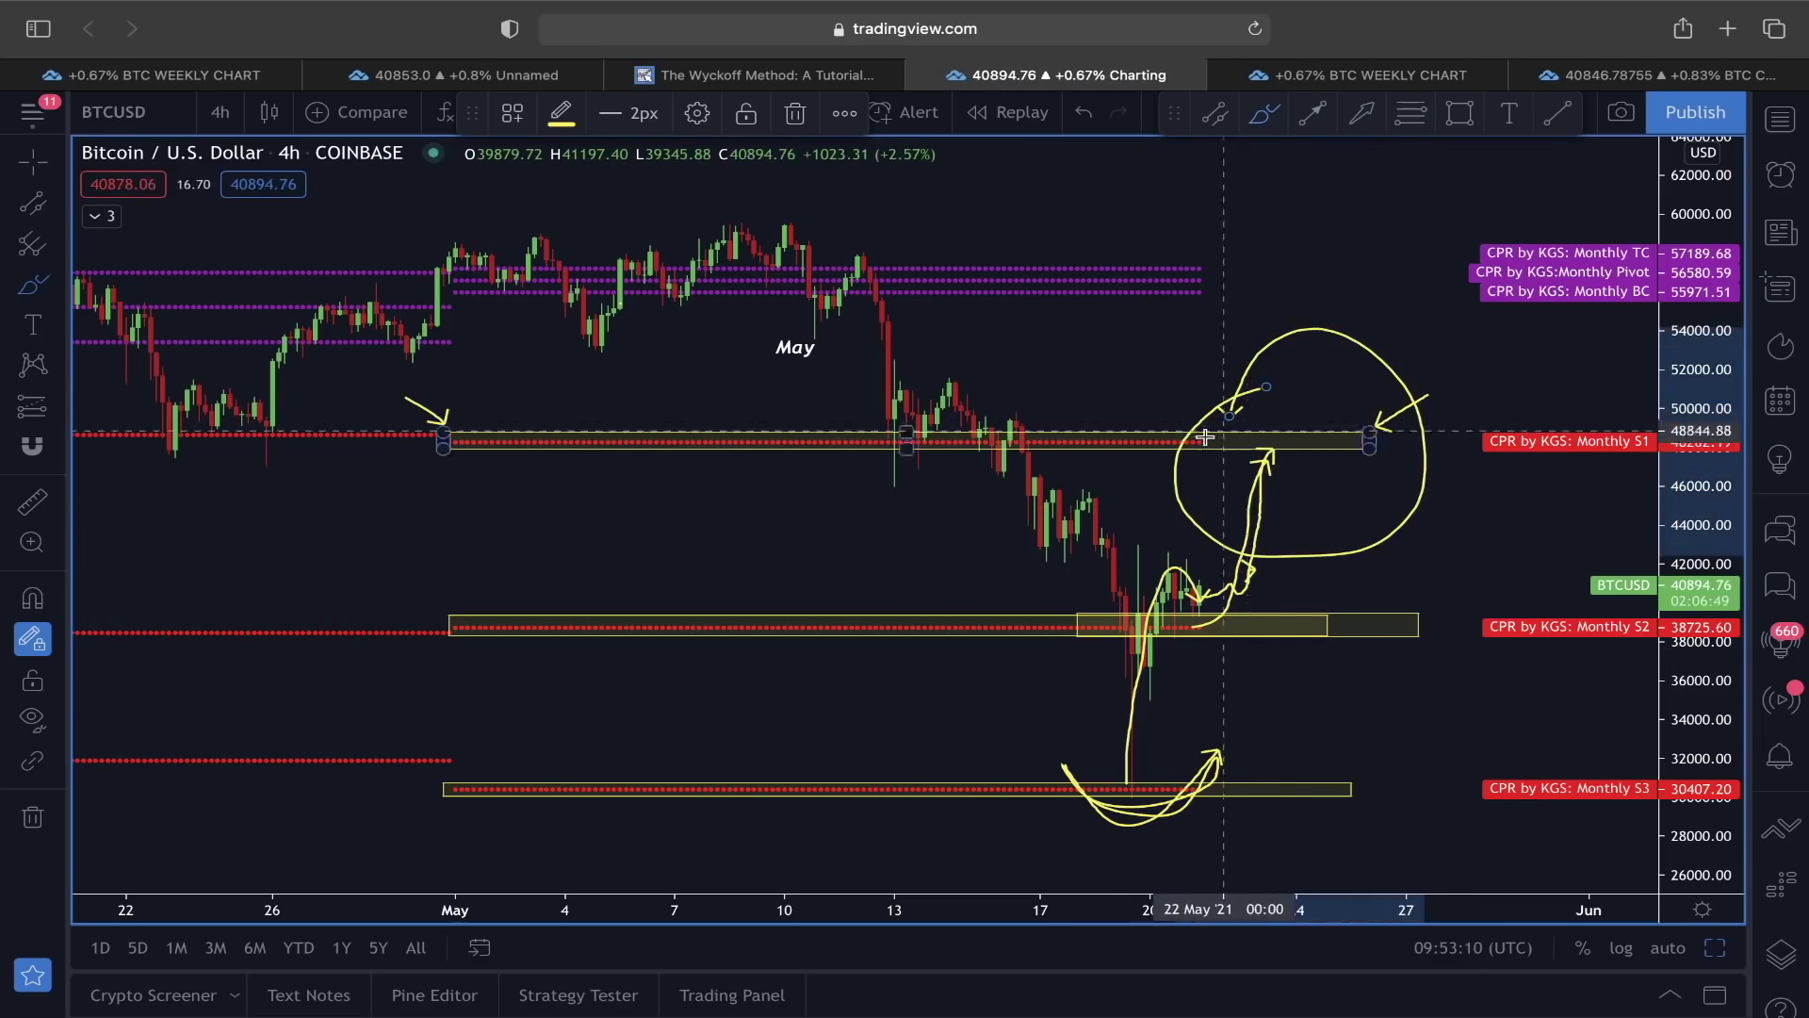
pyautogui.click(1270, 386)
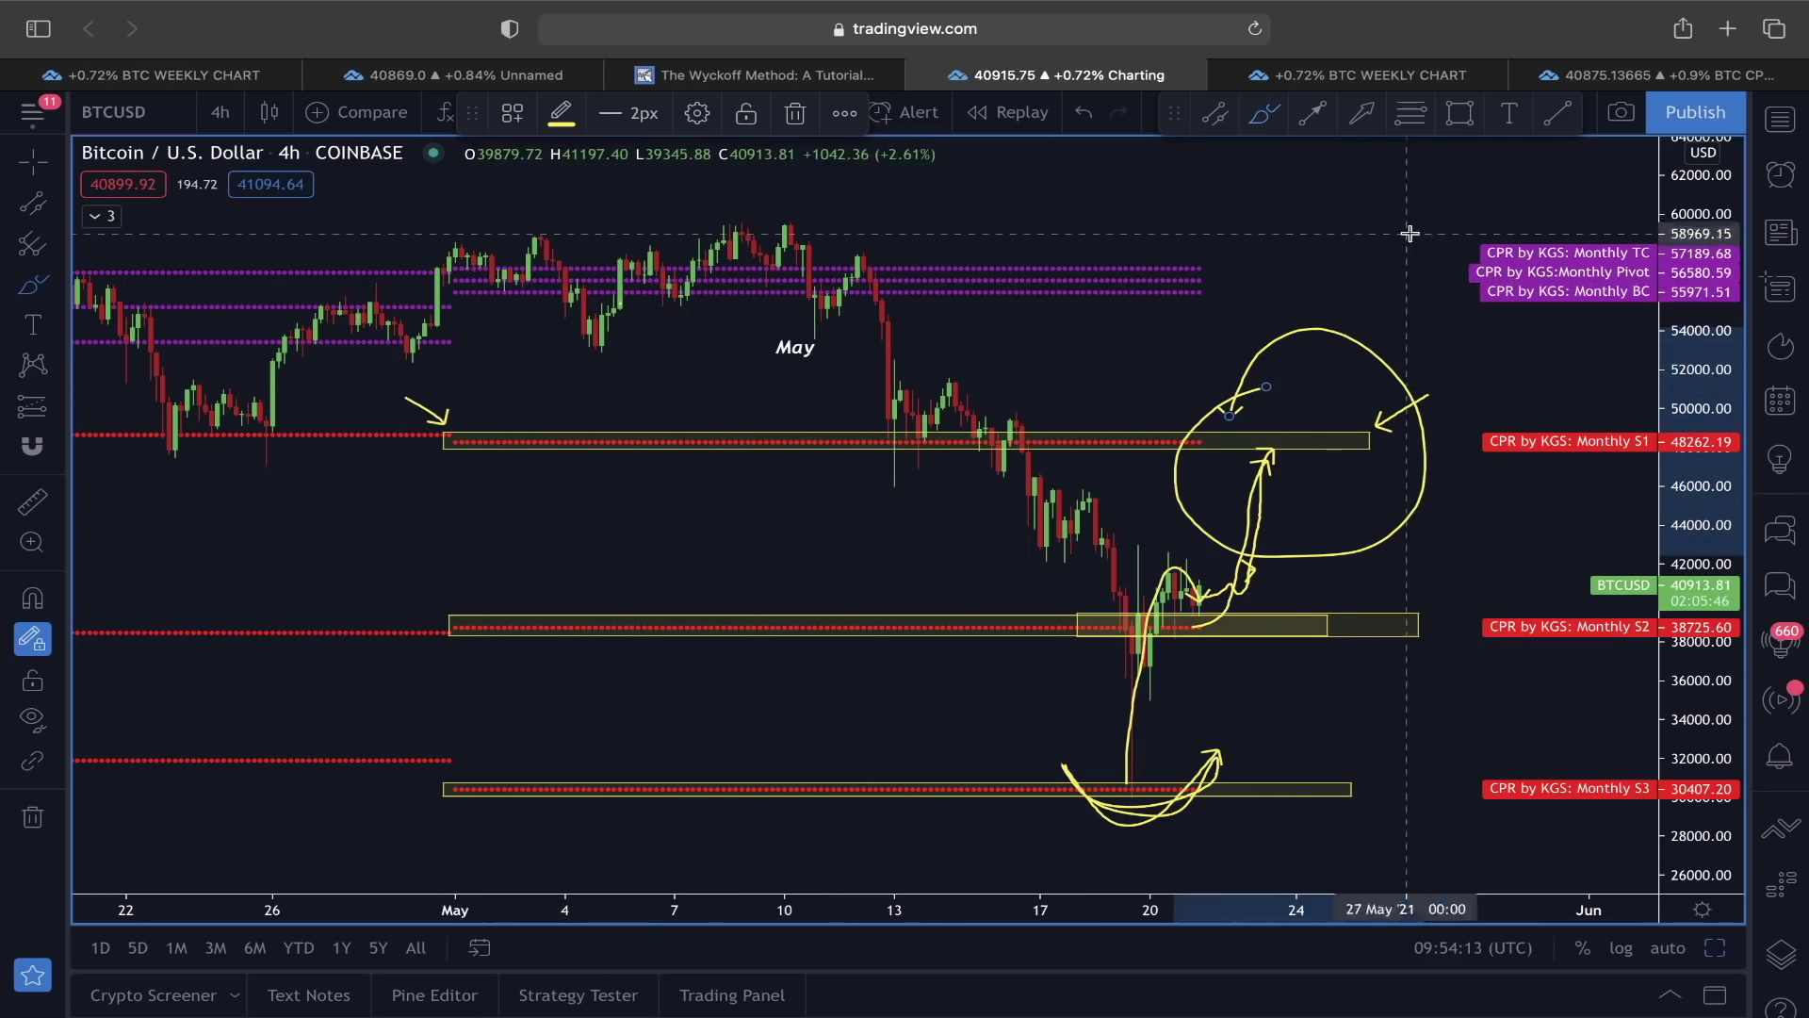
# On the 4h BTCUSDT chart, draw a descending parallel channel along the highs from about 11 May to 23 May, enclosing the decline.
pyautogui.scroll(1, 1313, 525)
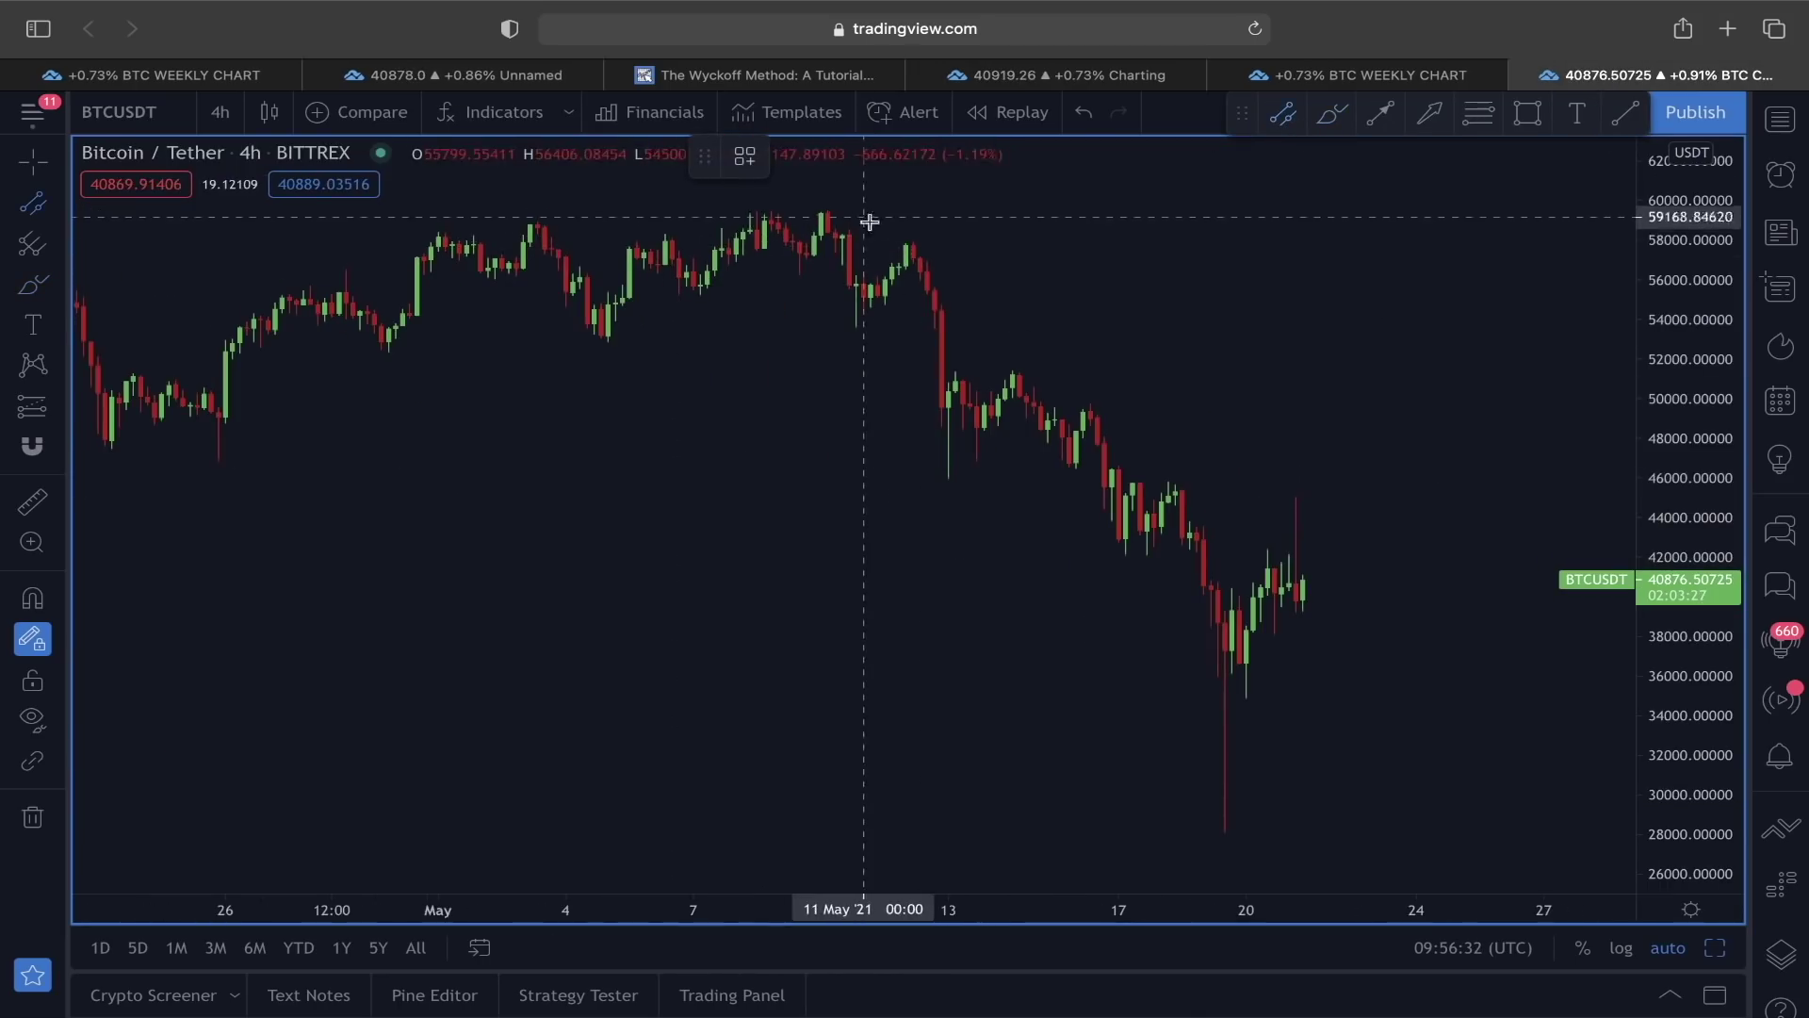
pyautogui.click(907, 243)
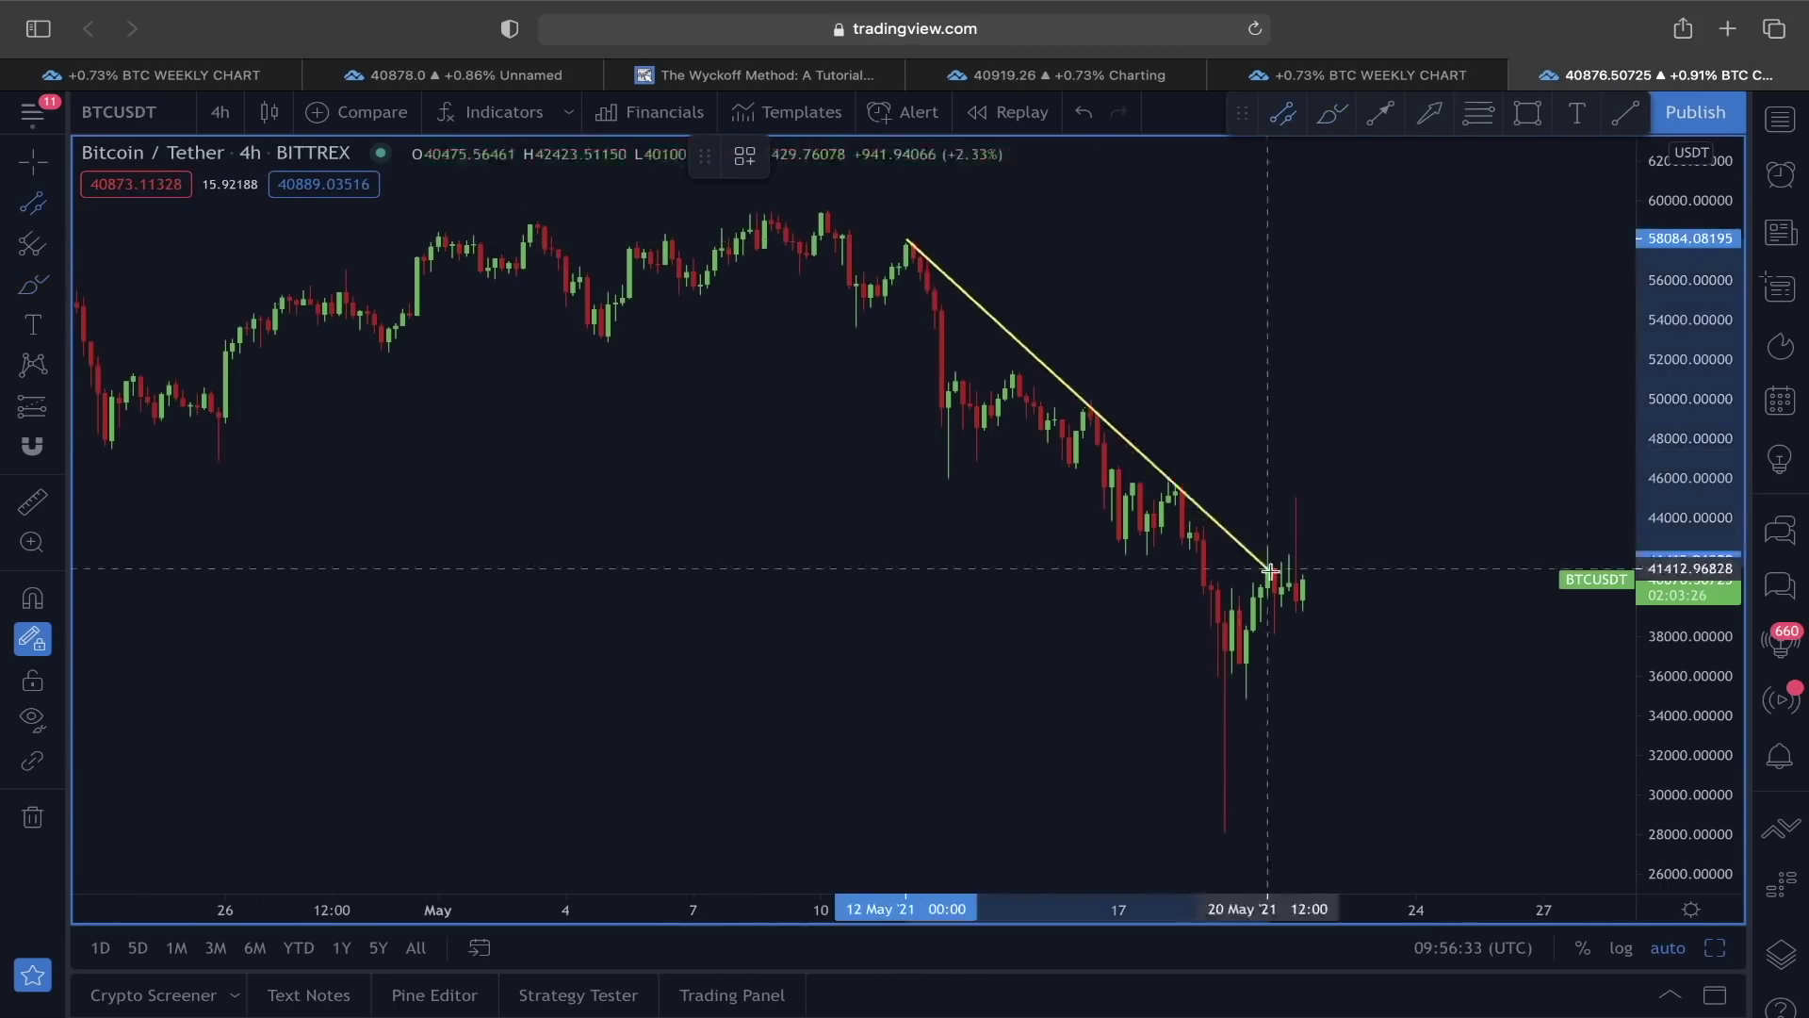
pyautogui.click(1402, 666)
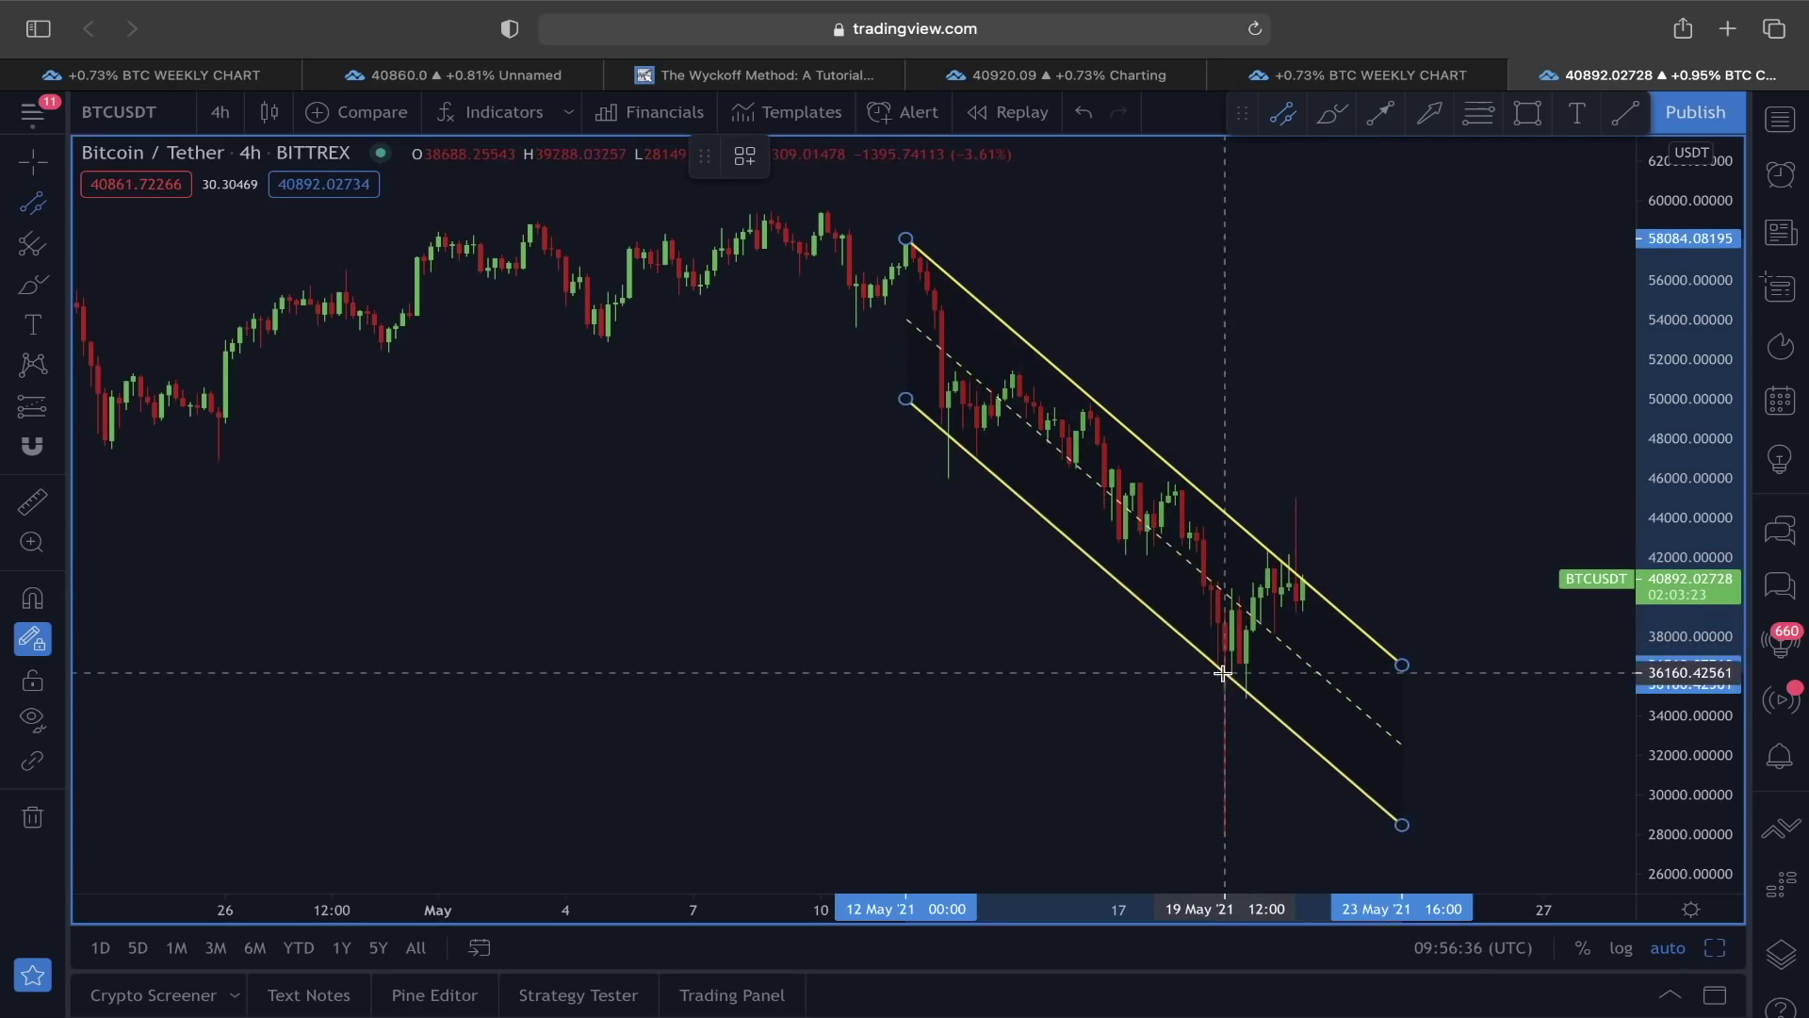
pyautogui.click(1227, 661)
pyautogui.scroll(3, 960, 520)
pyautogui.scroll(2, 960, 520)
pyautogui.scroll(-2, 1179, 444)
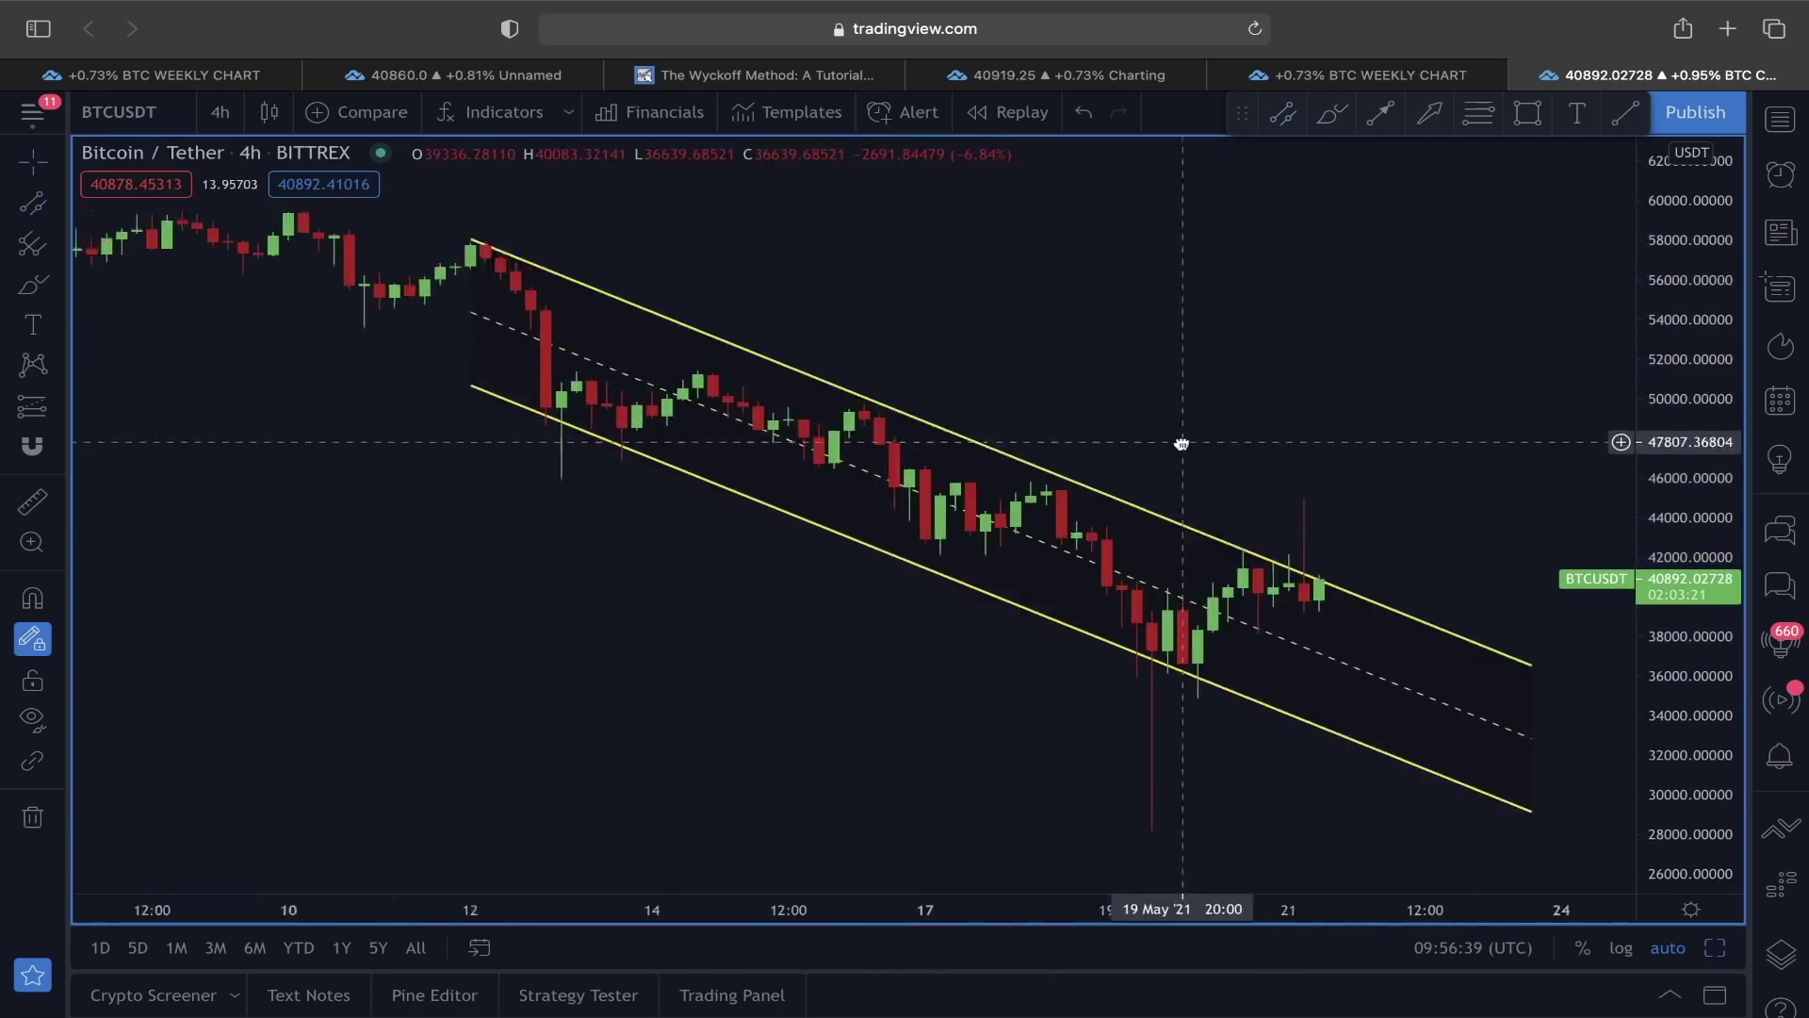
pyautogui.moveTo(486, 248); pyautogui.dragTo(425, 219)
# Place five arrow markers pointing at the descending channel's upper edge, from the 12 May high to the latest candles.
pyautogui.click(1430, 113)
pyautogui.moveTo(924, 359); pyautogui.dragTo(893, 400)
pyautogui.moveTo(560, 207); pyautogui.dragTo(514, 245)
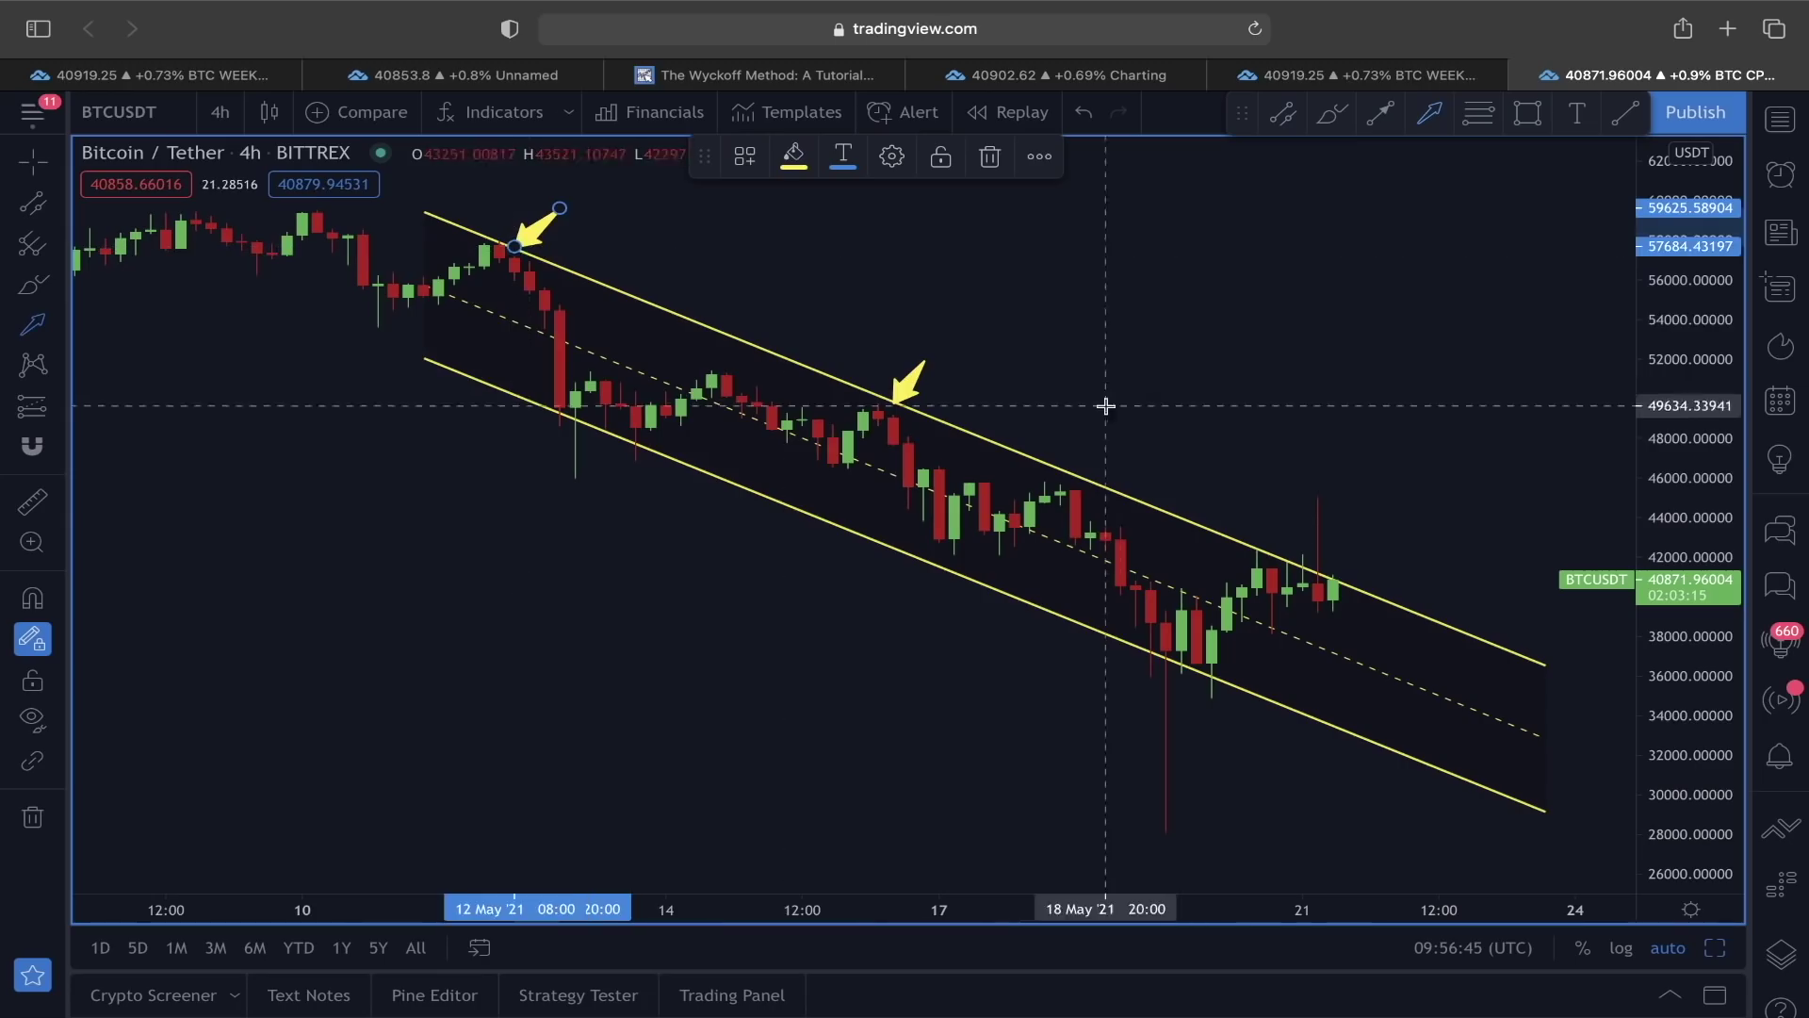
pyautogui.moveTo(1122, 438); pyautogui.dragTo(1091, 481)
pyautogui.moveTo(1378, 485); pyautogui.dragTo(1322, 544)
pyautogui.moveTo(1439, 545); pyautogui.dragTo(1379, 571)
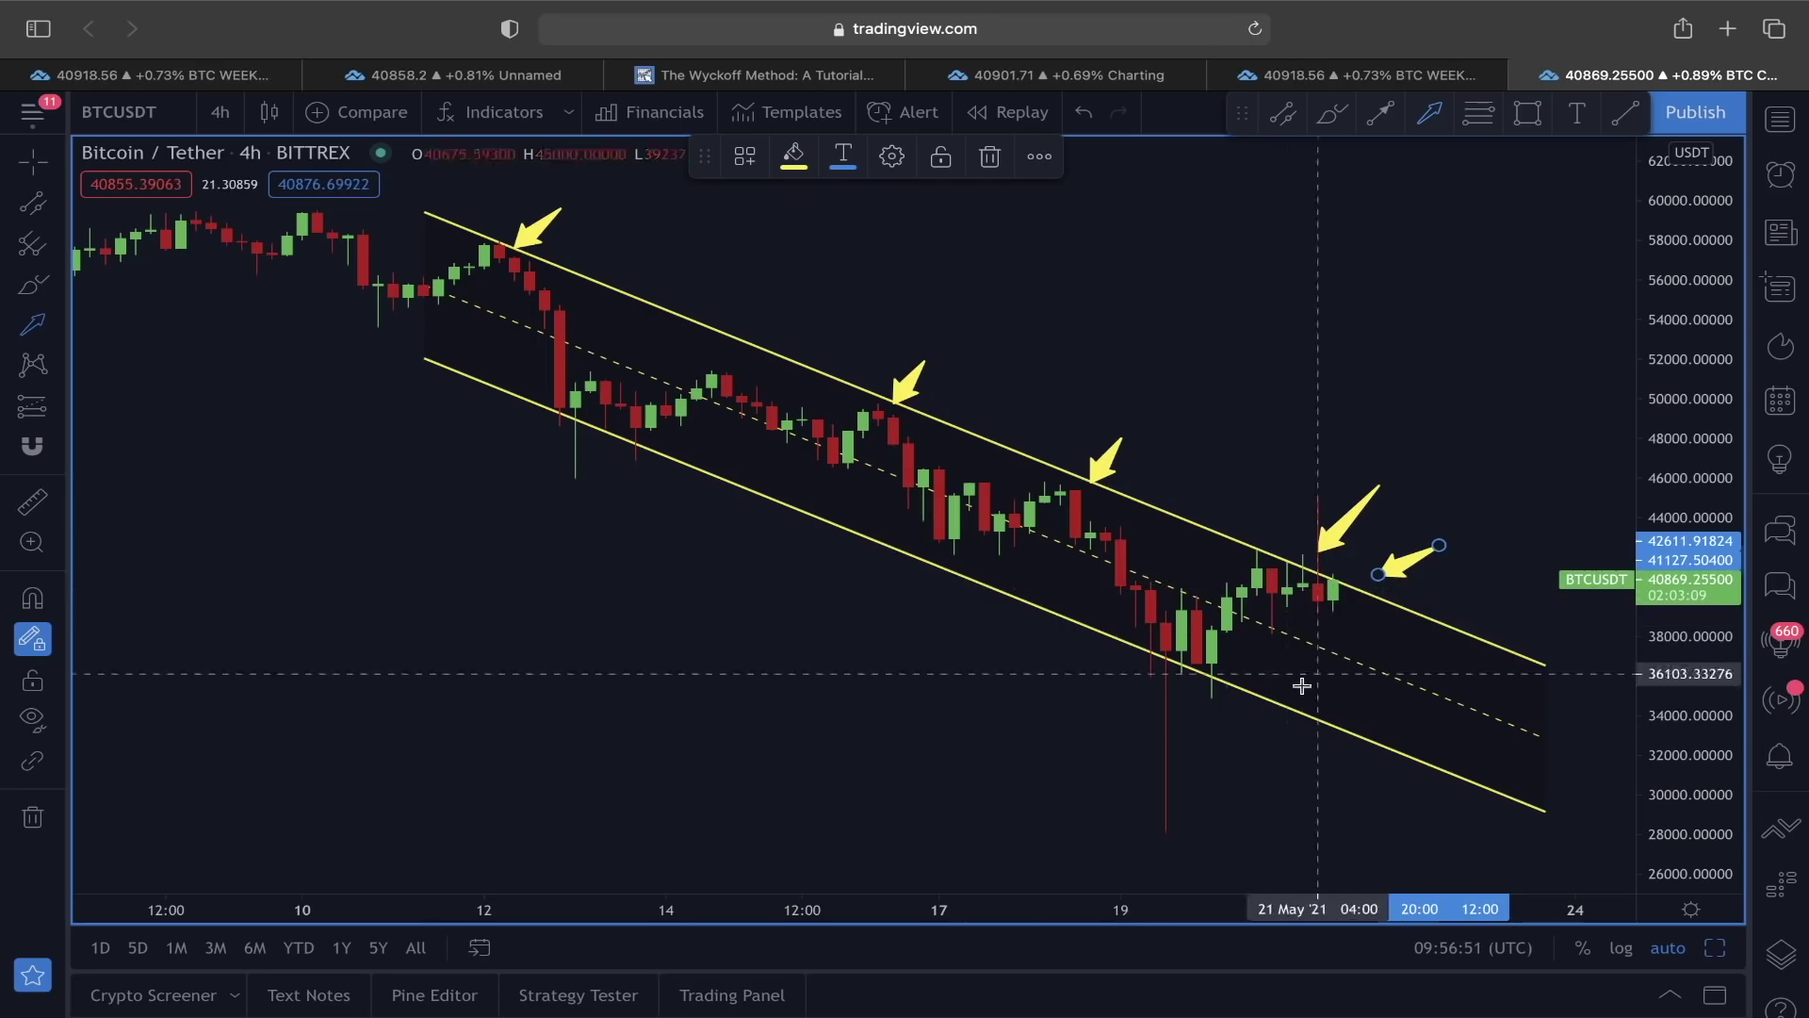
# Place three arrow markers pointing up at the lows near the descending channel's lower edge.
pyautogui.moveTo(1075, 784); pyautogui.dragTo(1135, 671)
pyautogui.moveTo(497, 536); pyautogui.dragTo(544, 440)
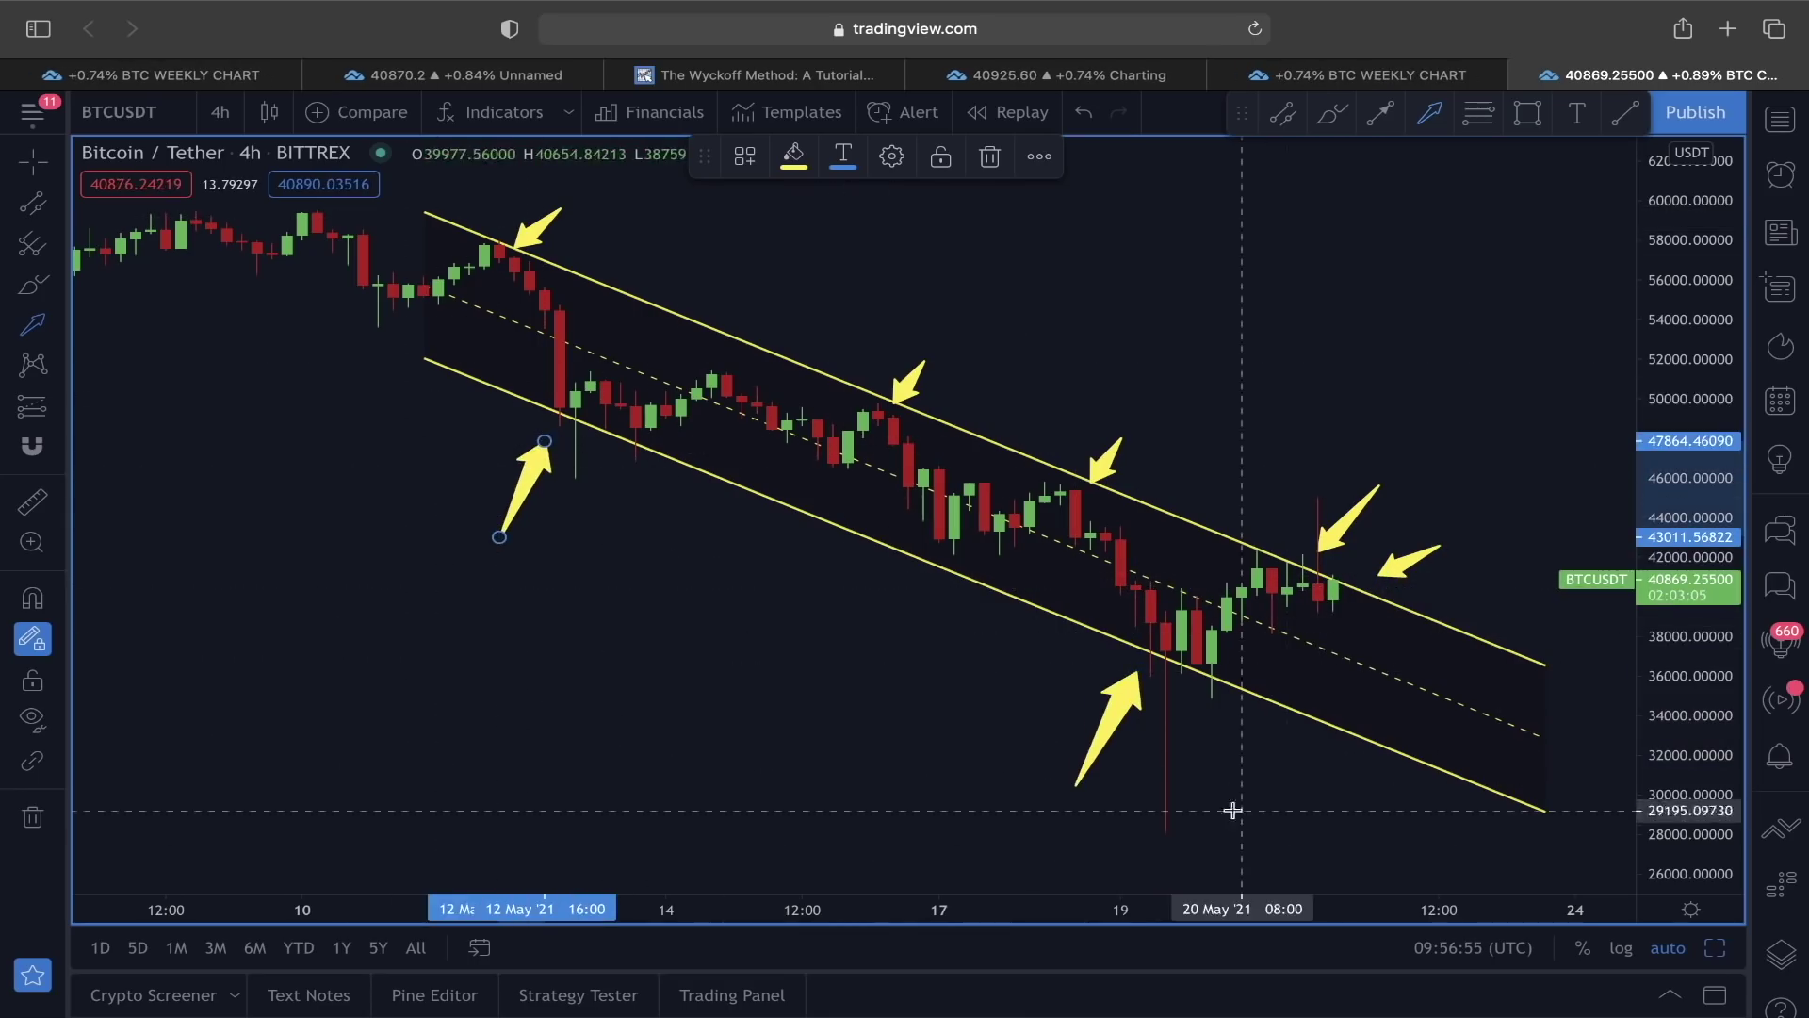
pyautogui.moveTo(878, 700); pyautogui.dragTo(924, 581)
pyautogui.scroll(-3, 1192, 627)
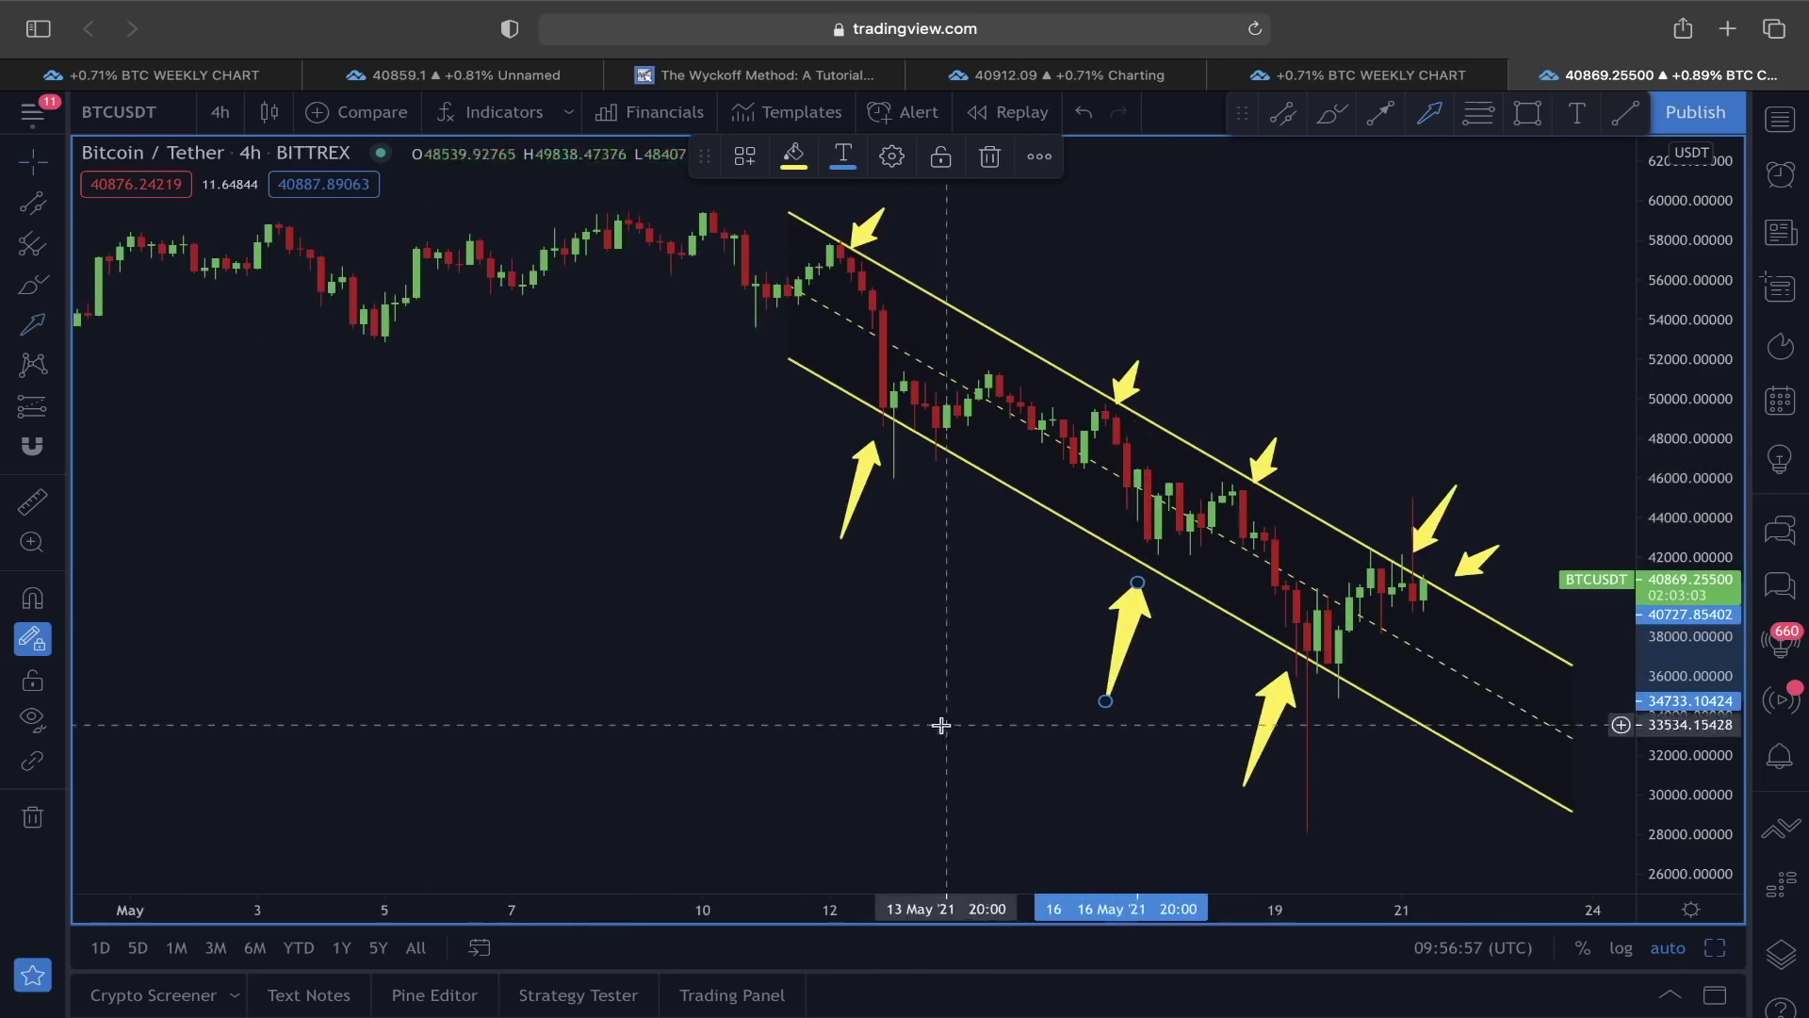
# Try brushing a circle around the latest candles at the descending channel's upper edge, then undo it.
pyautogui.scroll(3, 529, 634)
pyautogui.hscroll(5, 816, 735)
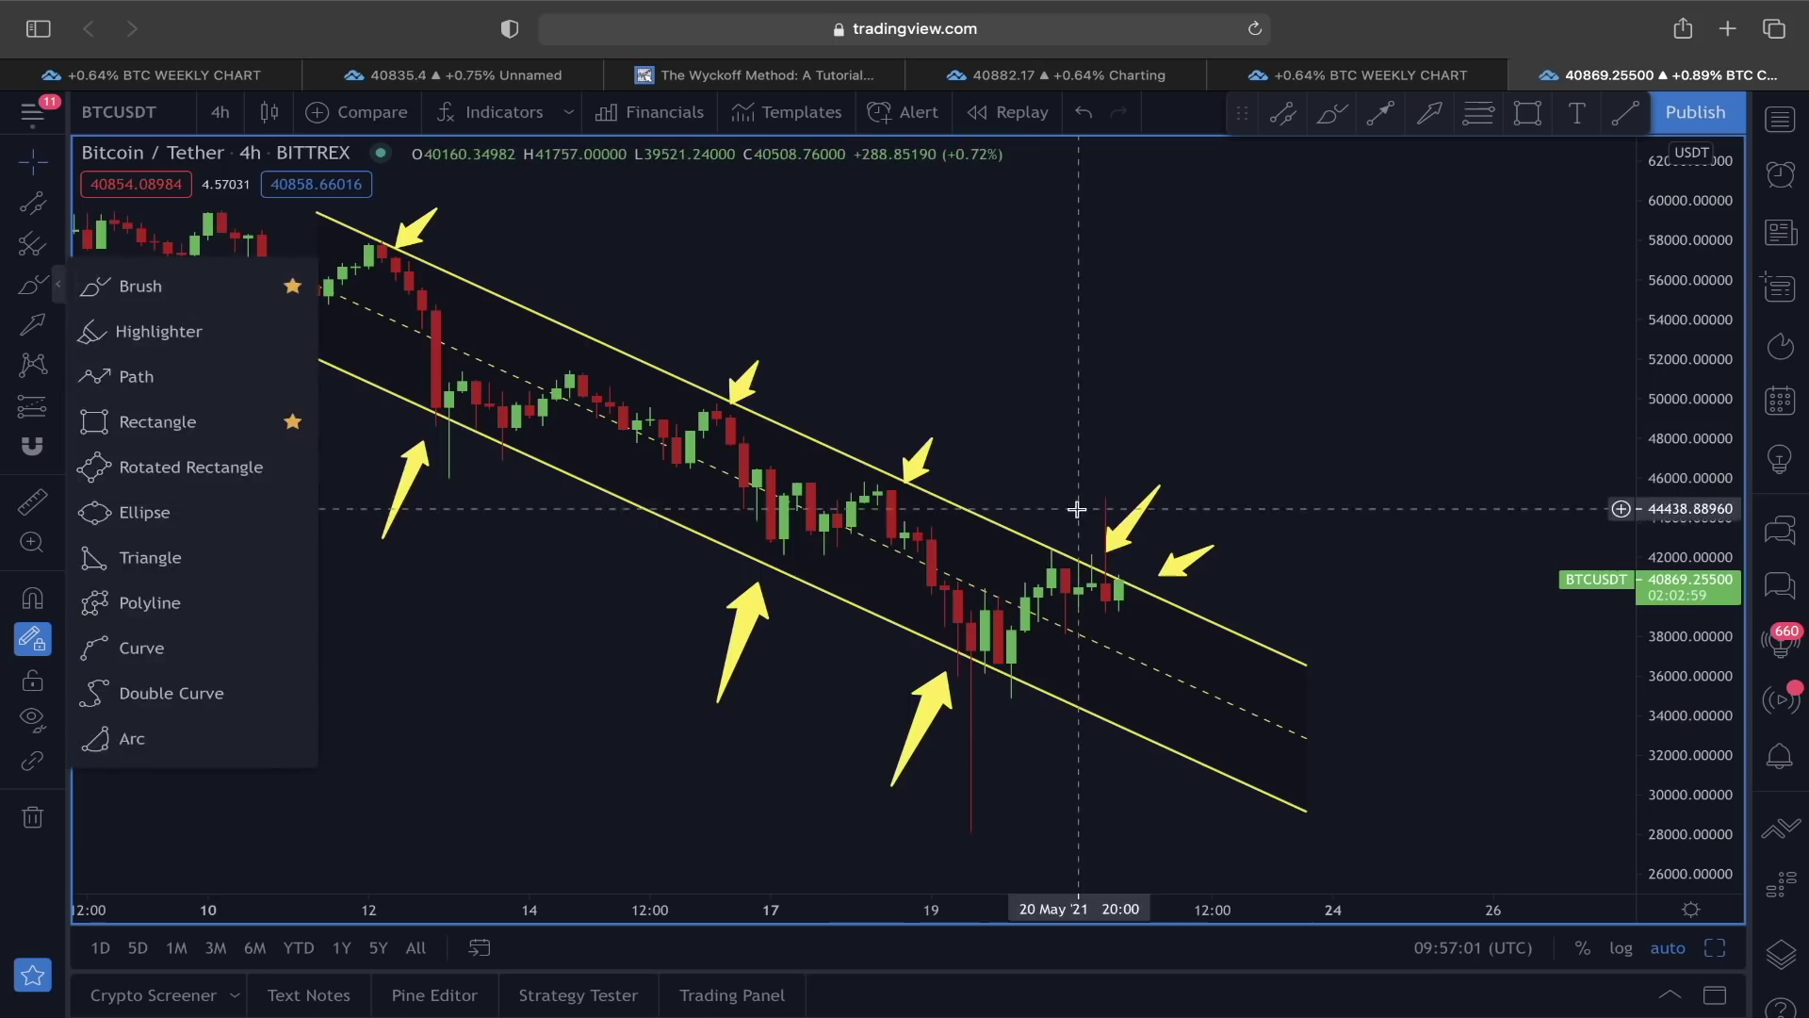
pyautogui.hscroll(5, 1138, 542)
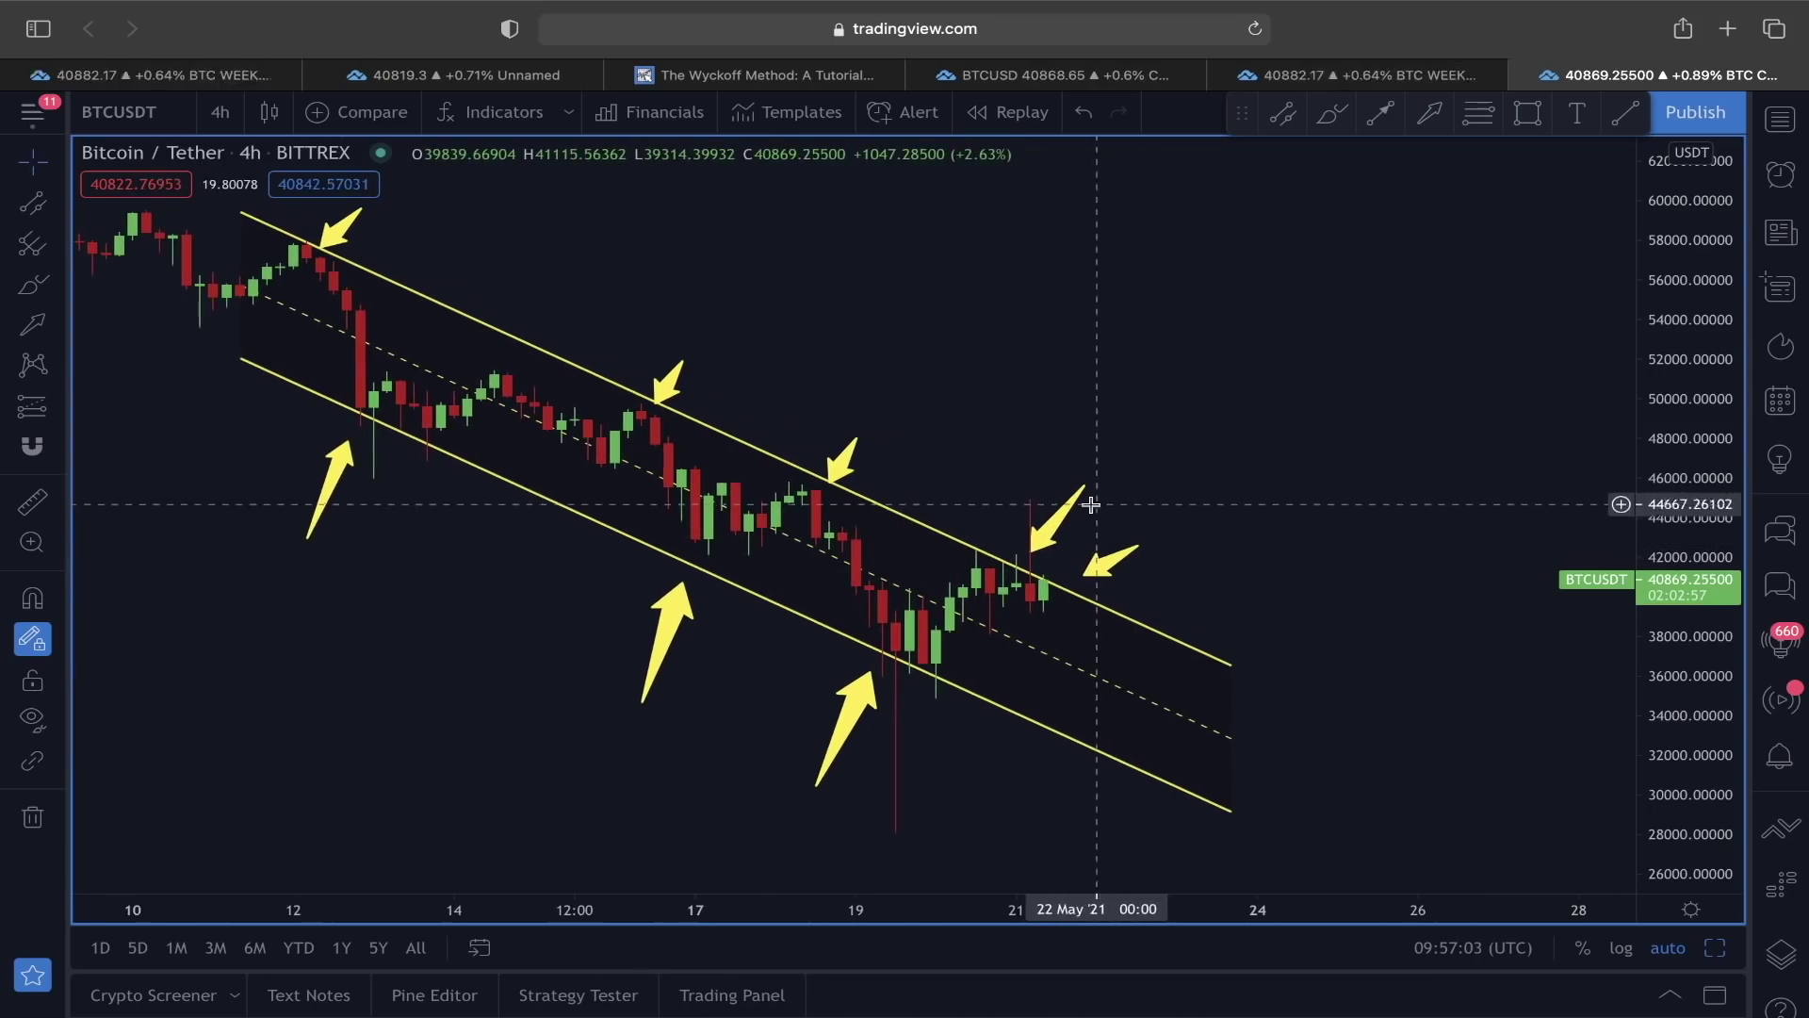
pyautogui.click(32, 285)
pyautogui.moveTo(997, 533); pyautogui.dragTo(987, 618)
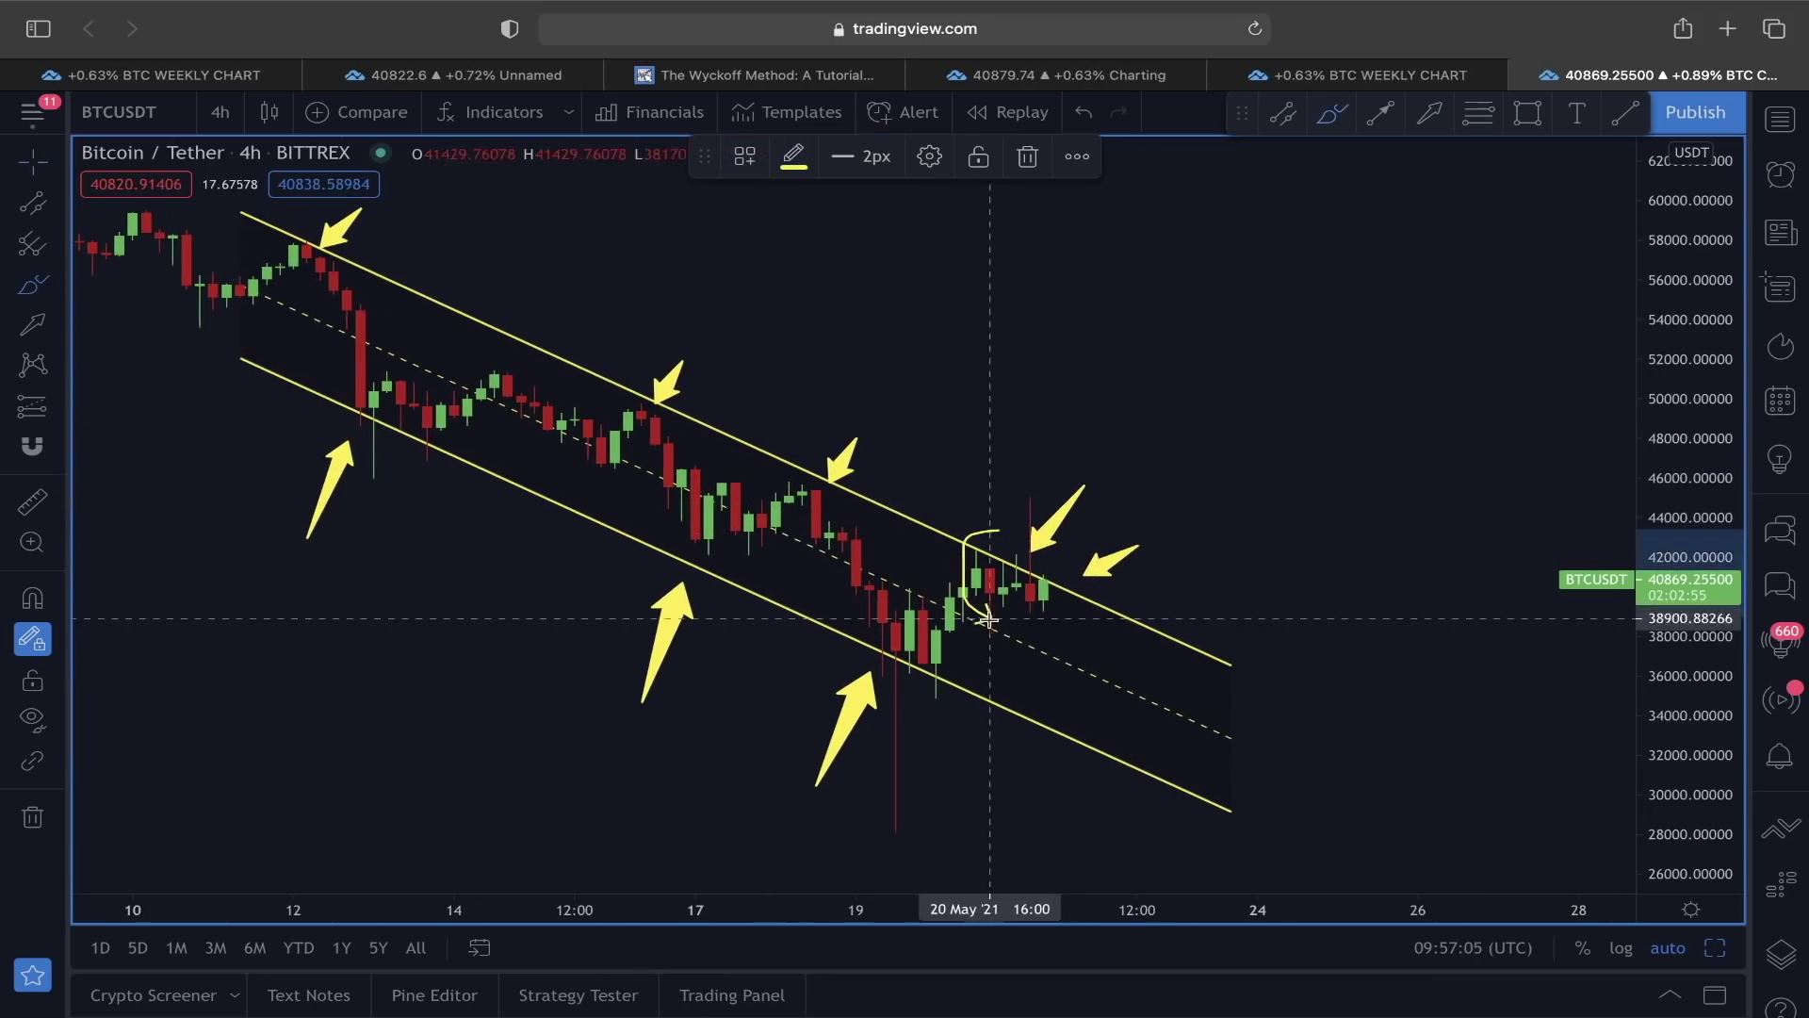
pyautogui.moveTo(1022, 516); pyautogui.dragTo(977, 531)
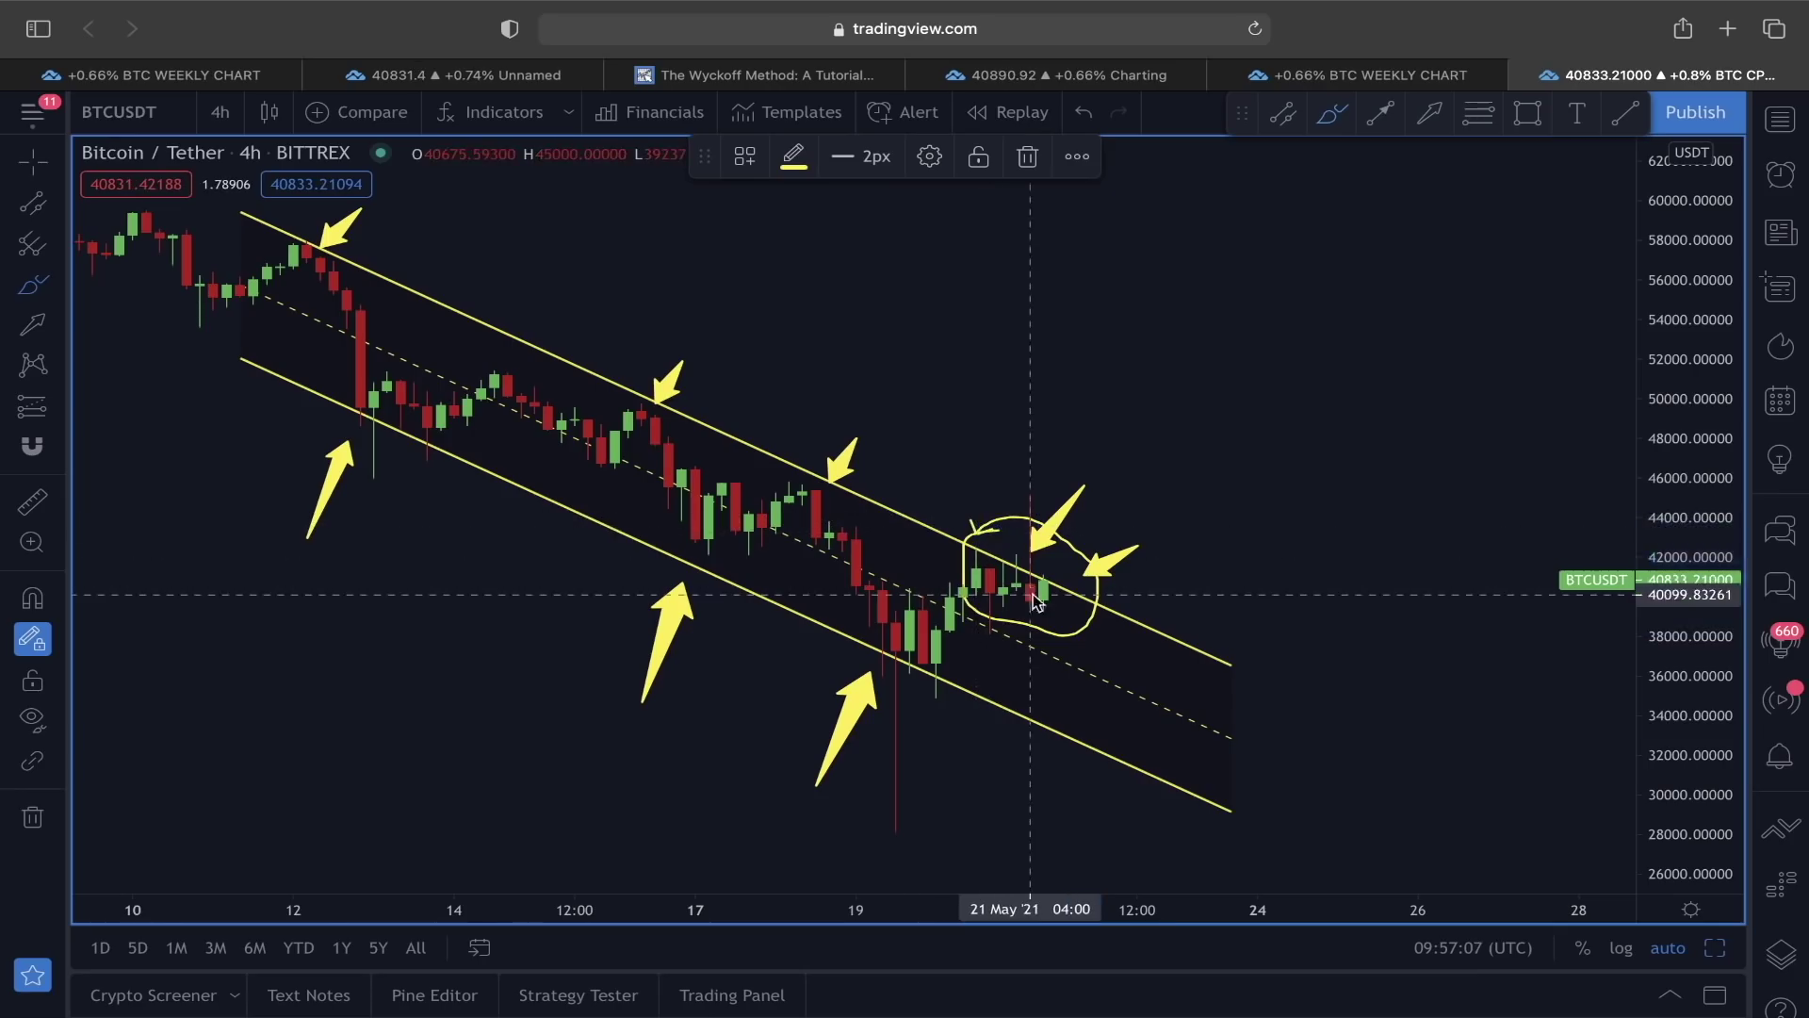
pyautogui.press('super+z')
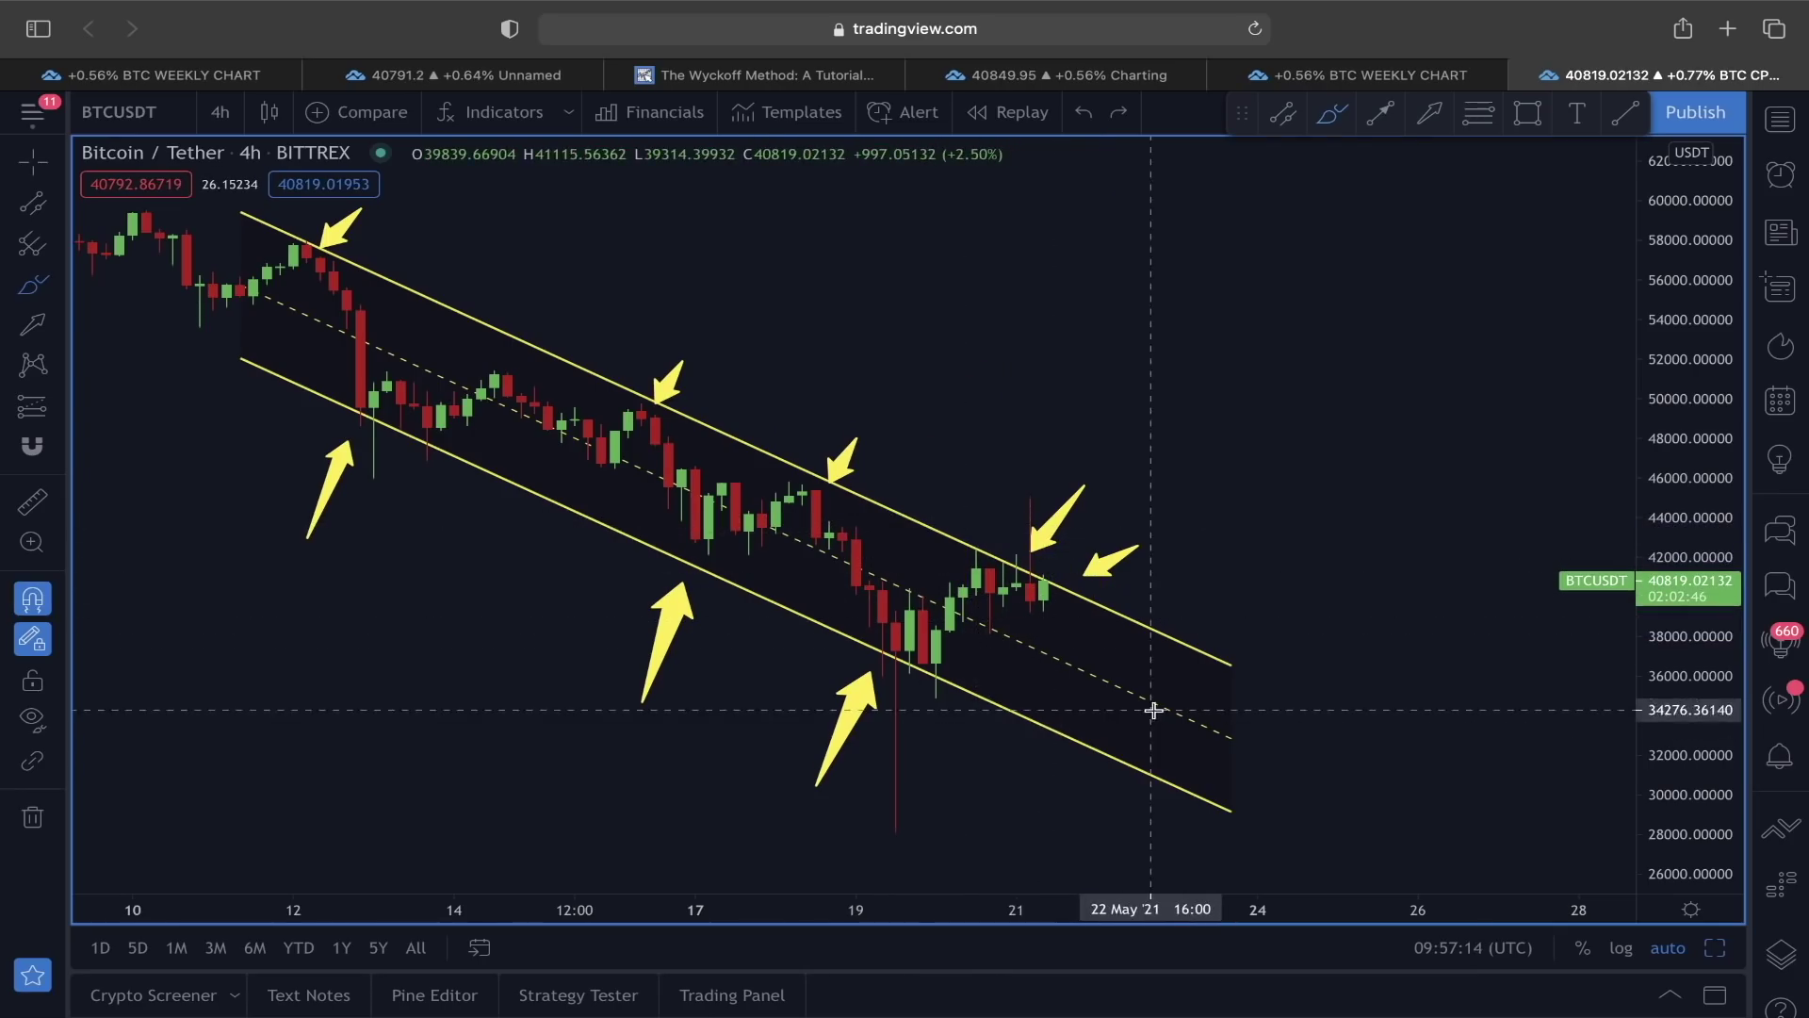
# Try brushing a downward arrow from the latest candle to near the descending channel's lower edge, then undo it.
pyautogui.hscroll(-3, 1126, 707)
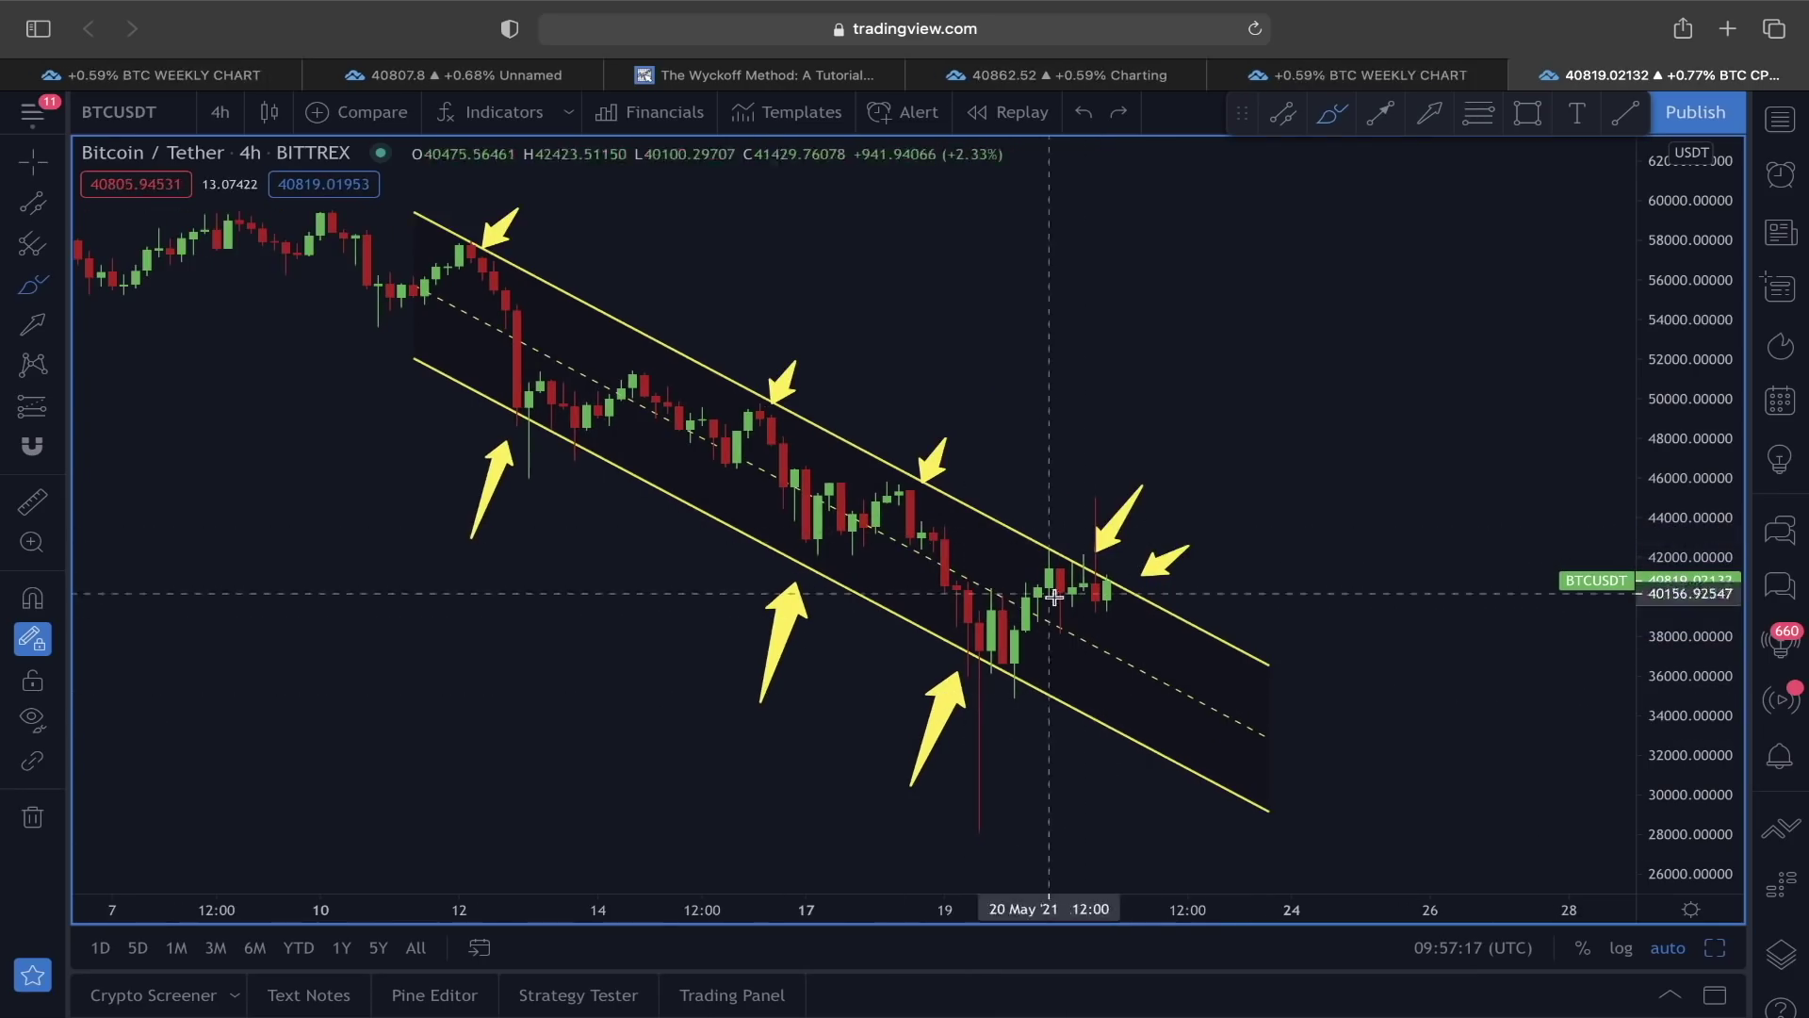
pyautogui.moveTo(1107, 608); pyautogui.dragTo(1121, 728)
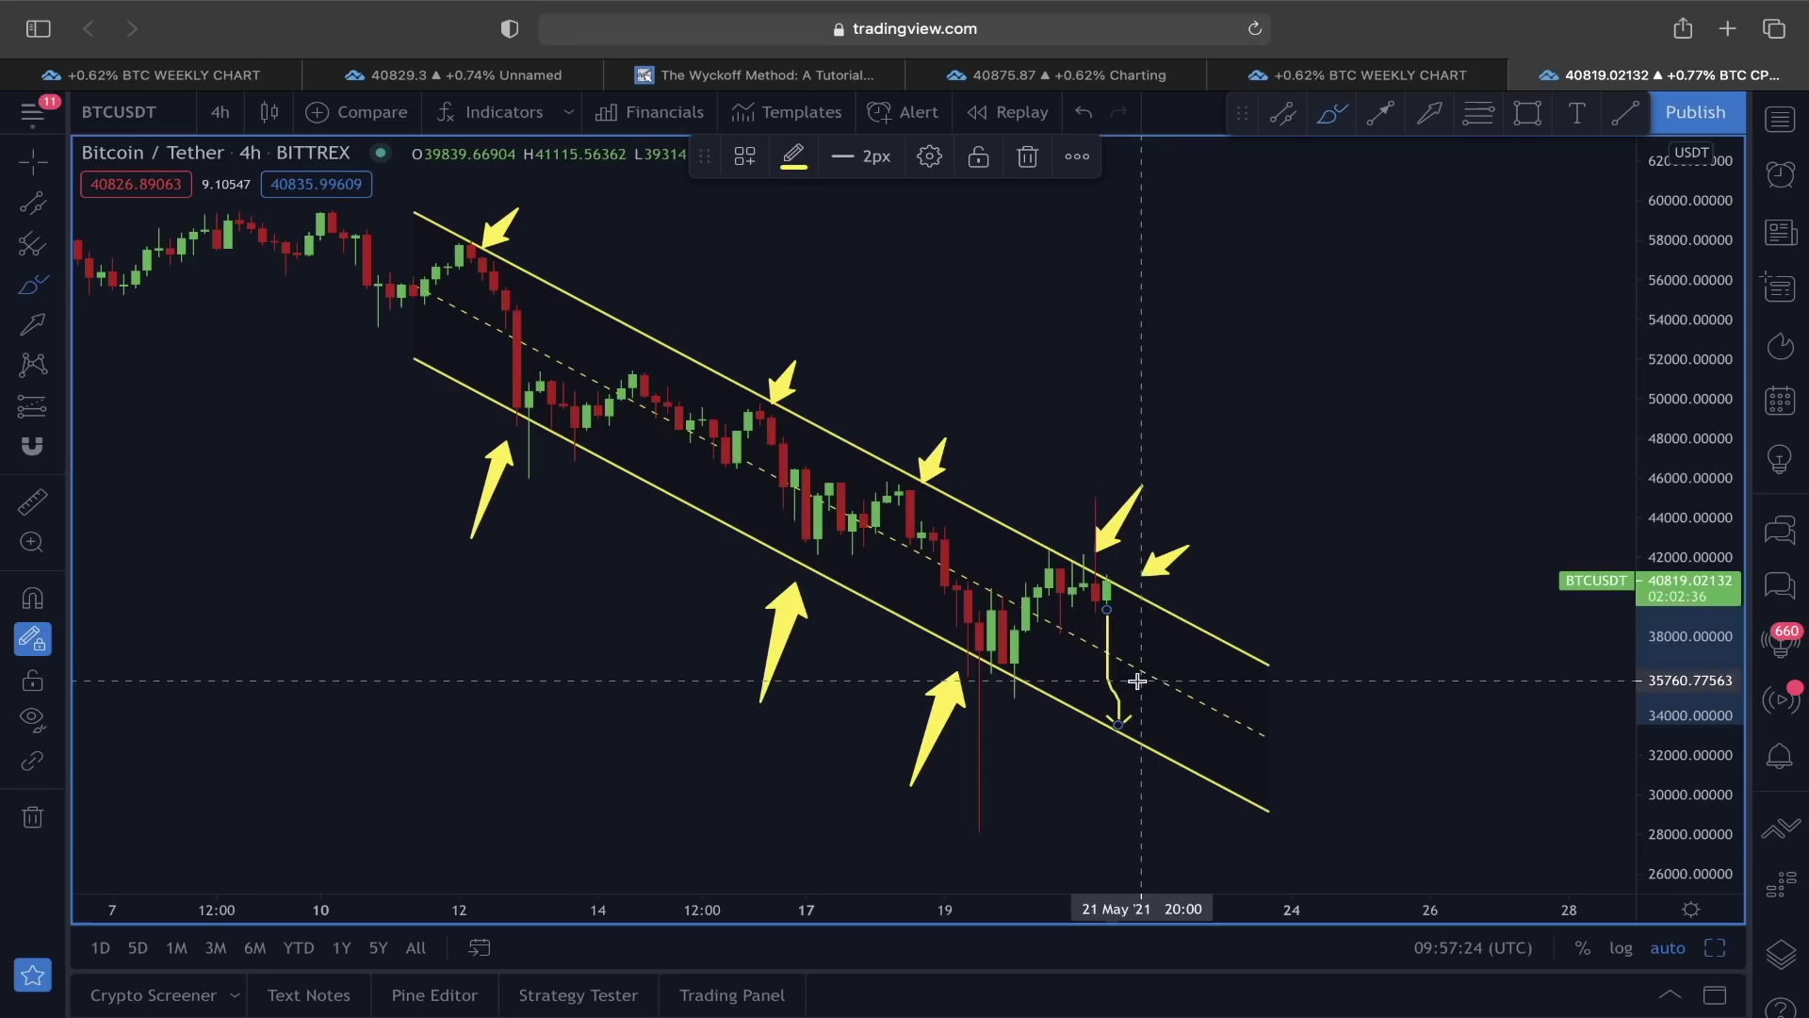
pyautogui.press('super+z')
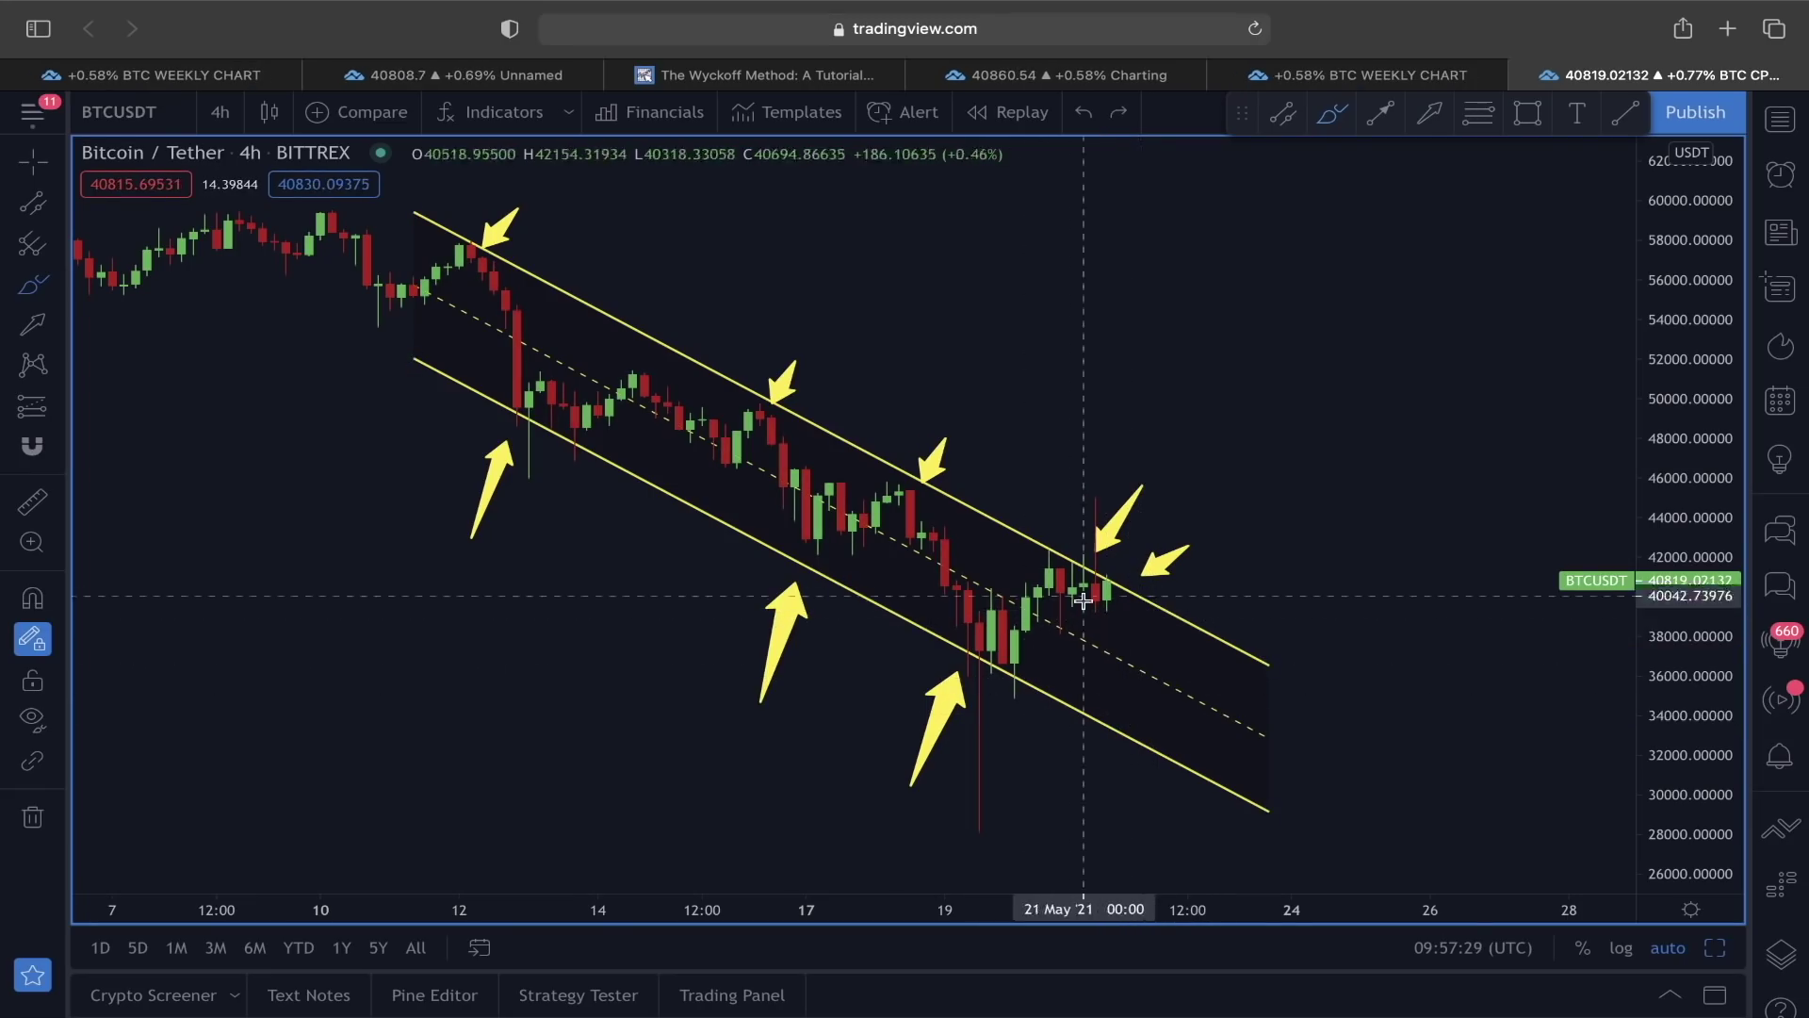
# Draw an ascending parallel channel with its lower edge running from about 35,478 on 19 May to about 42,954 on 23 May.
pyautogui.click(1005, 667)
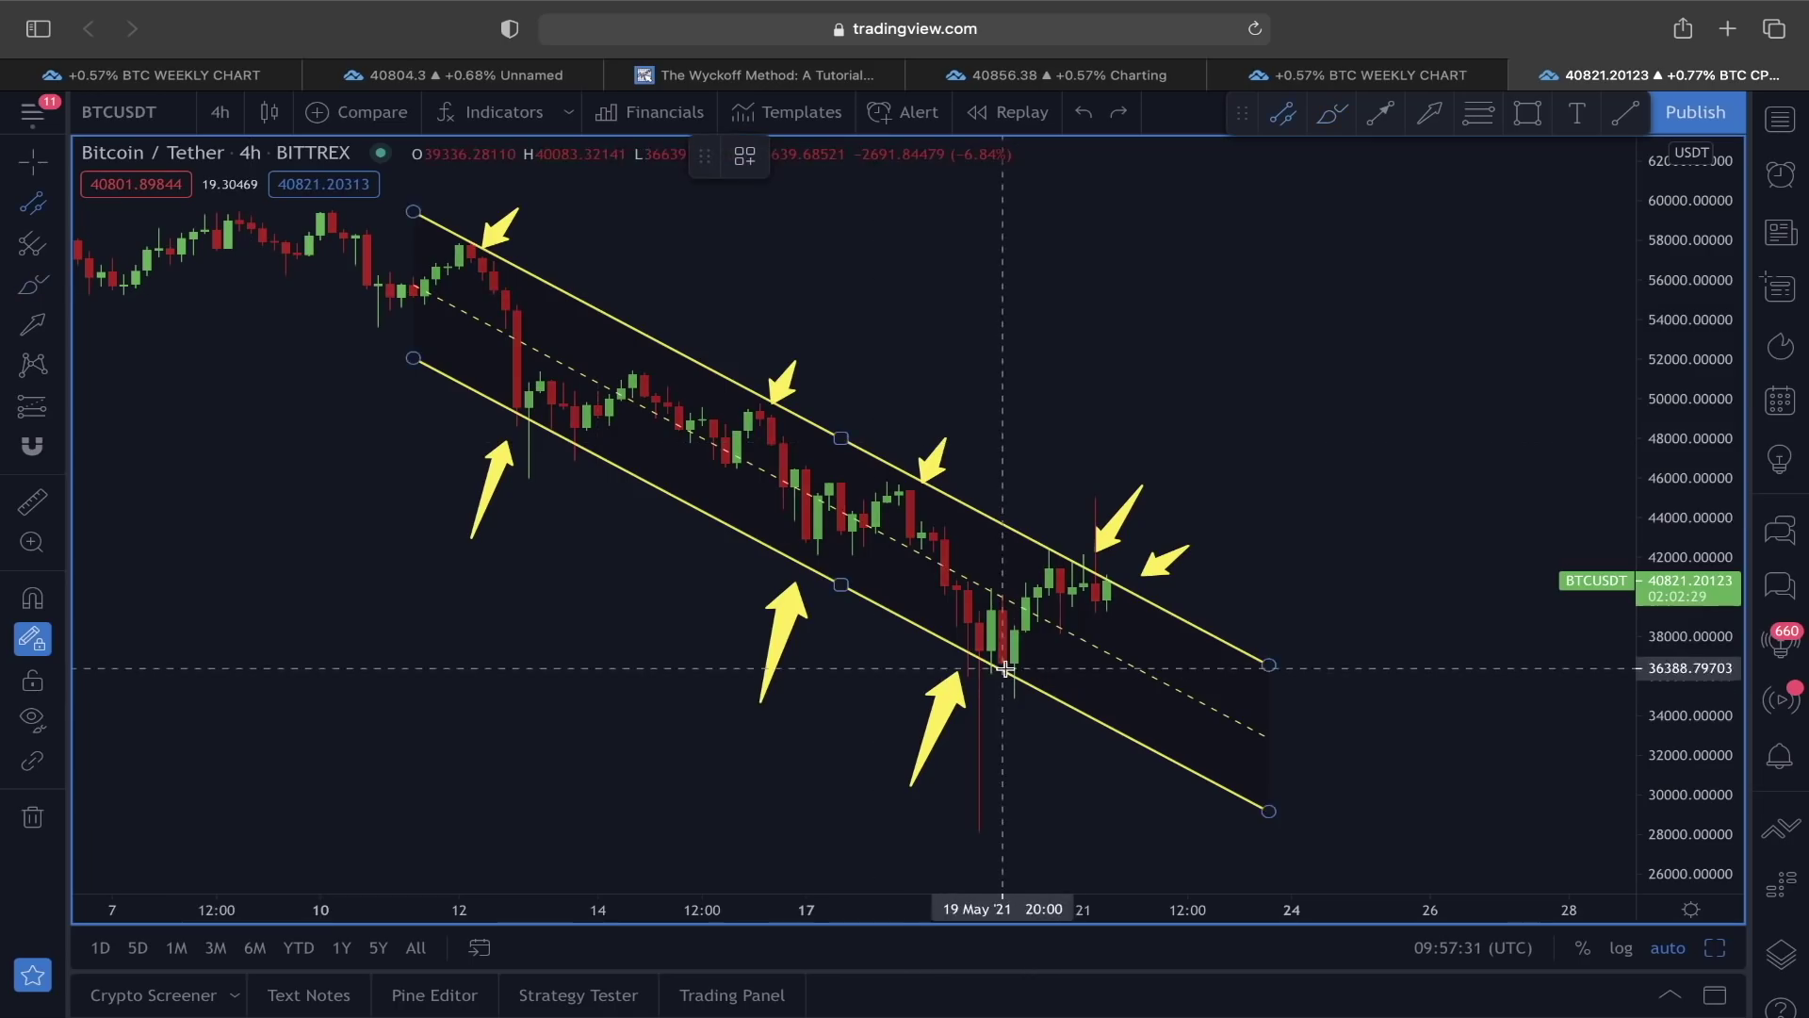
pyautogui.click(1005, 667)
pyautogui.click(1222, 538)
pyautogui.click(1157, 489)
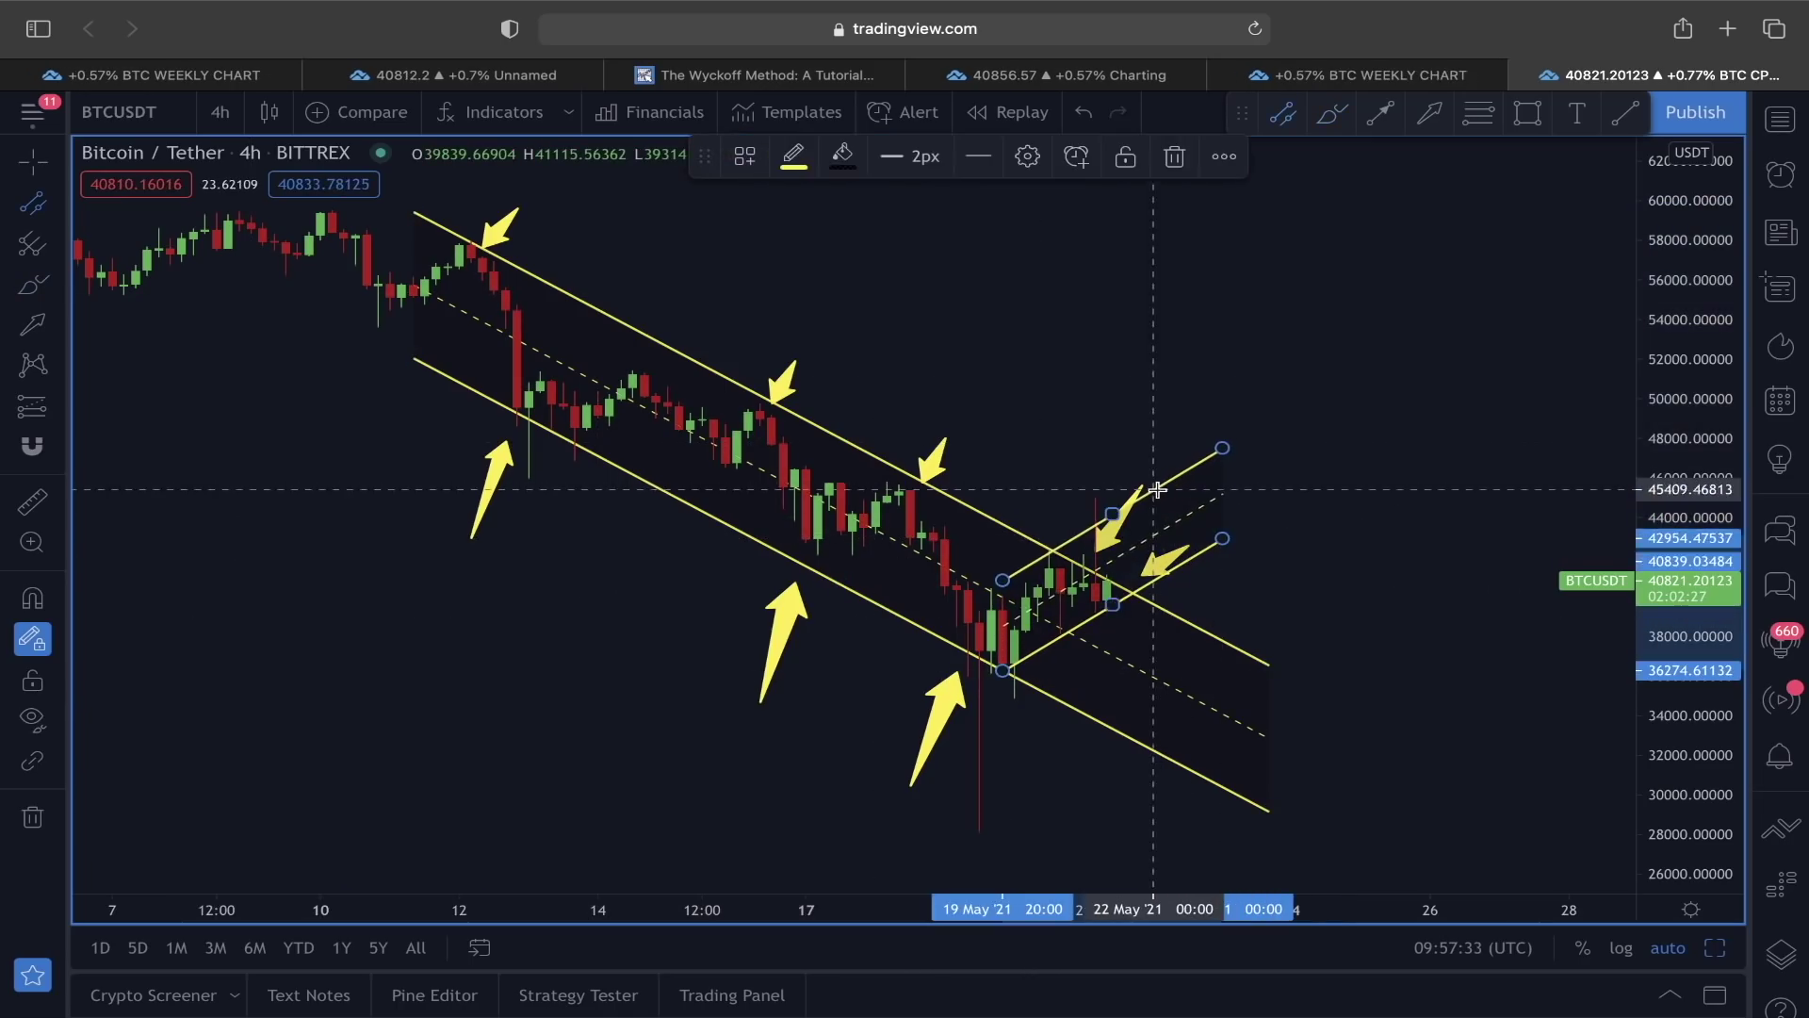
pyautogui.moveTo(1002, 580); pyautogui.dragTo(956, 595)
pyautogui.scroll(2, 1032, 608)
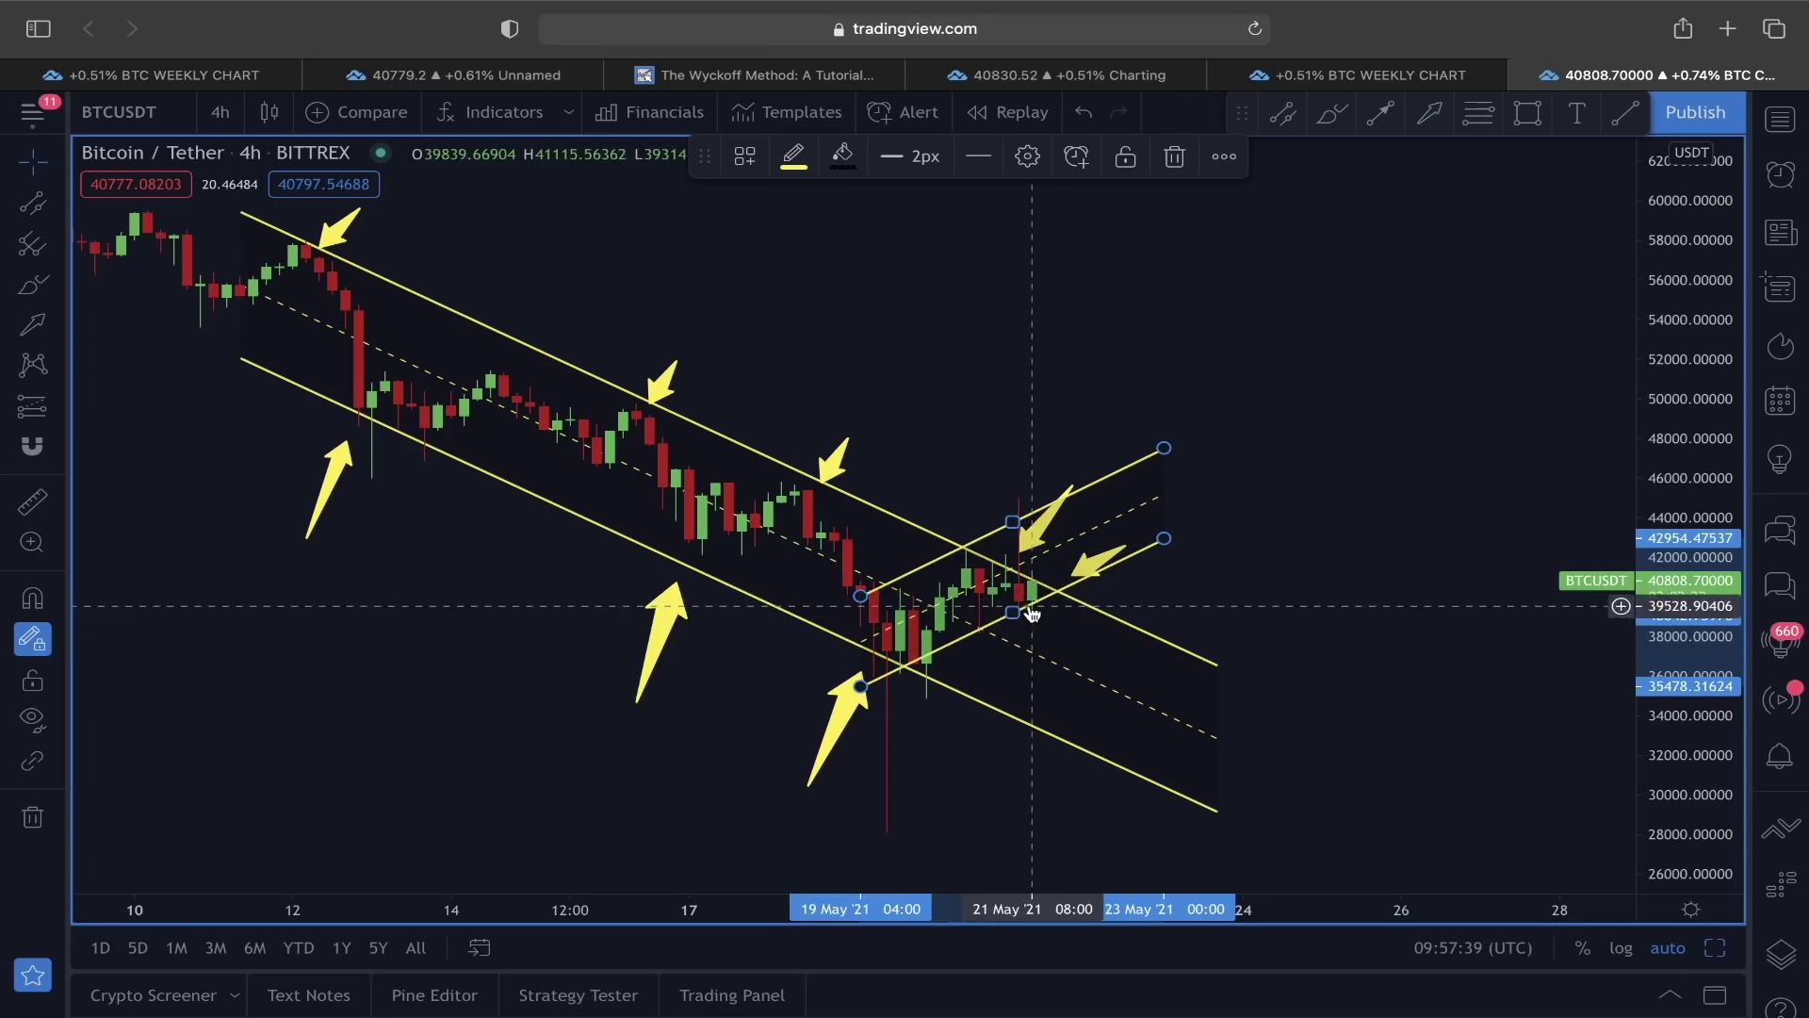
# Set the chart interval to 1 hour and examine the two overlapping channels.
pyautogui.click(220, 113)
pyautogui.click(248, 487)
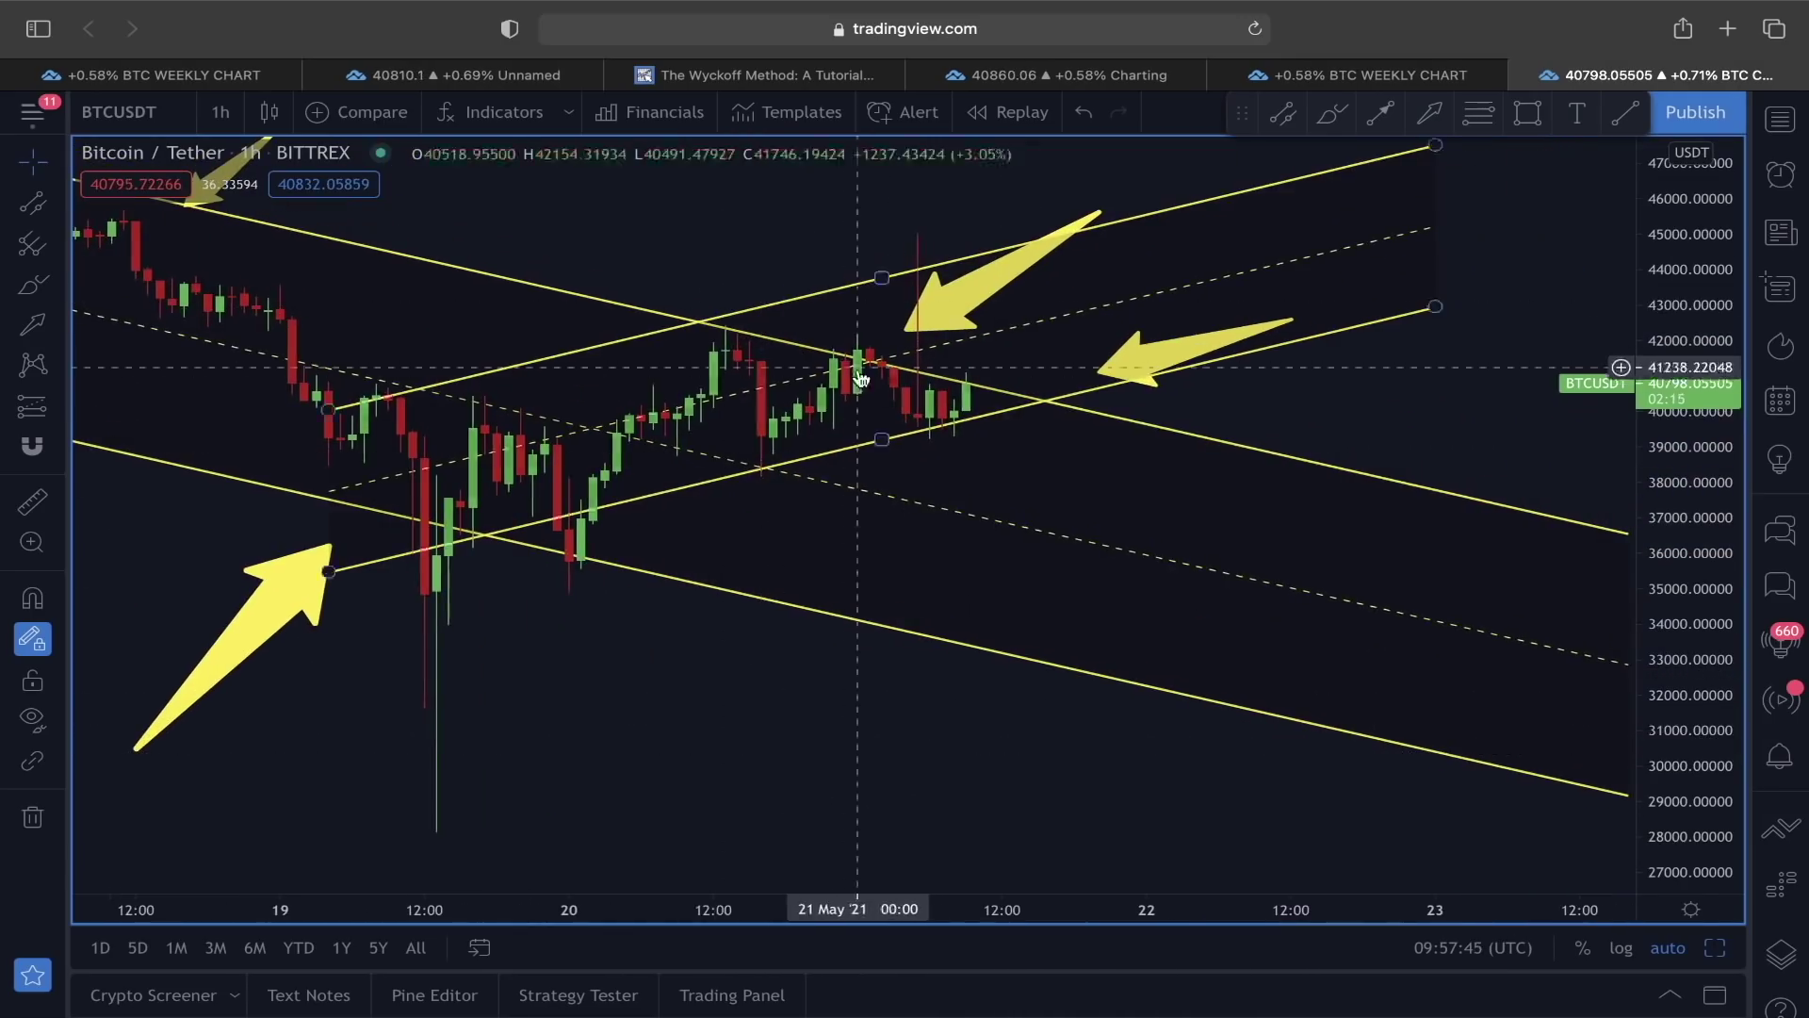
pyautogui.scroll(-3, 924, 454)
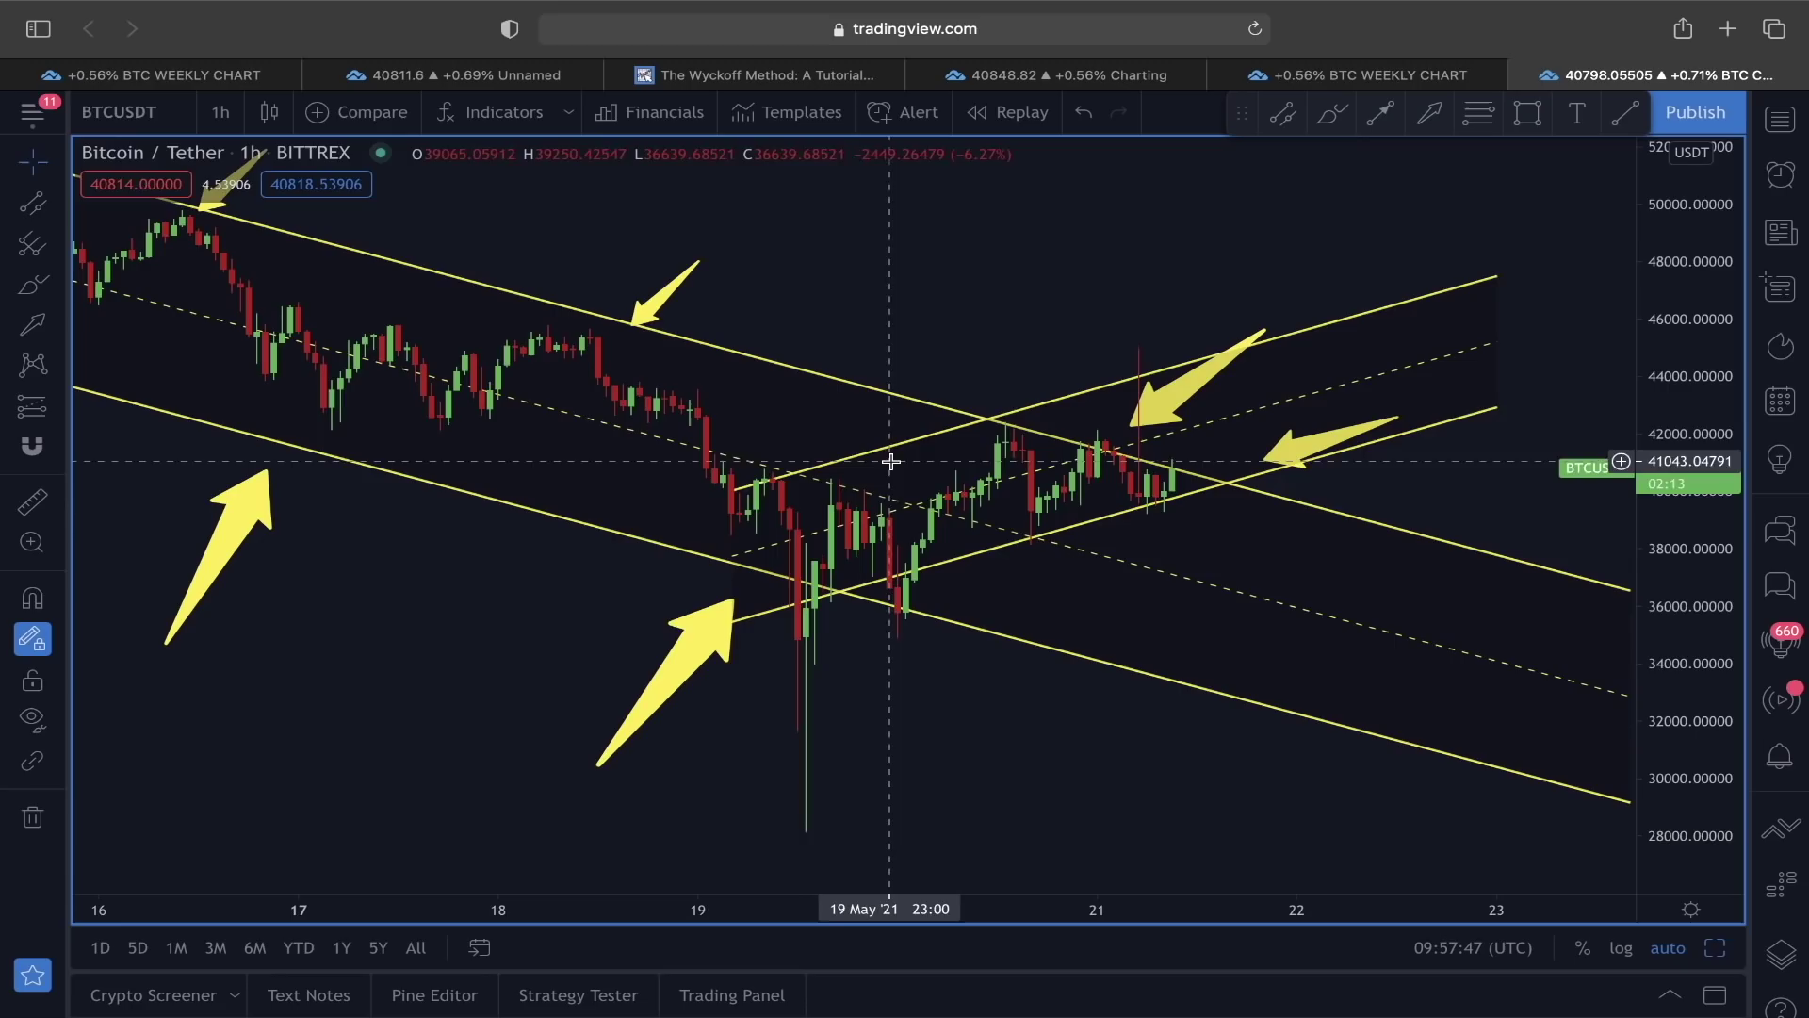
pyautogui.scroll(2, 896, 456)
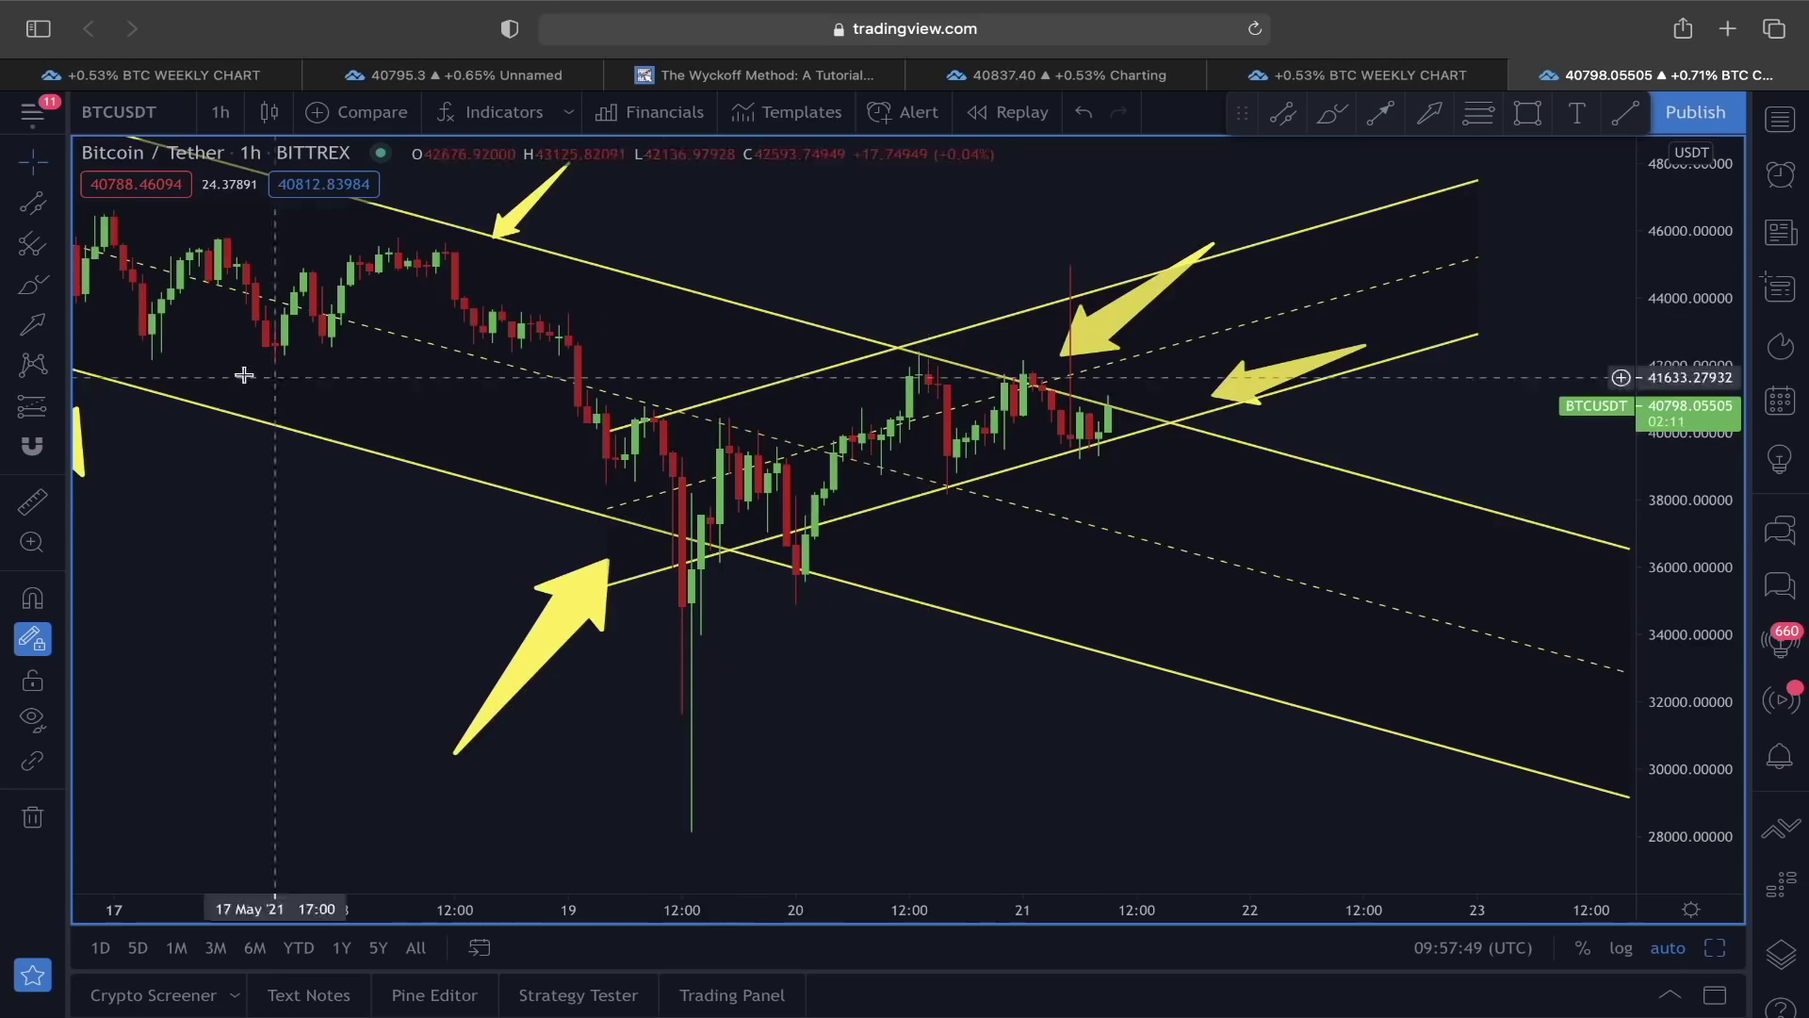
# Delete the descending channel and the arrow markers around the ascending channel.
pyautogui.click(506, 236)
pyautogui.press('Delete')
pyautogui.click(573, 585)
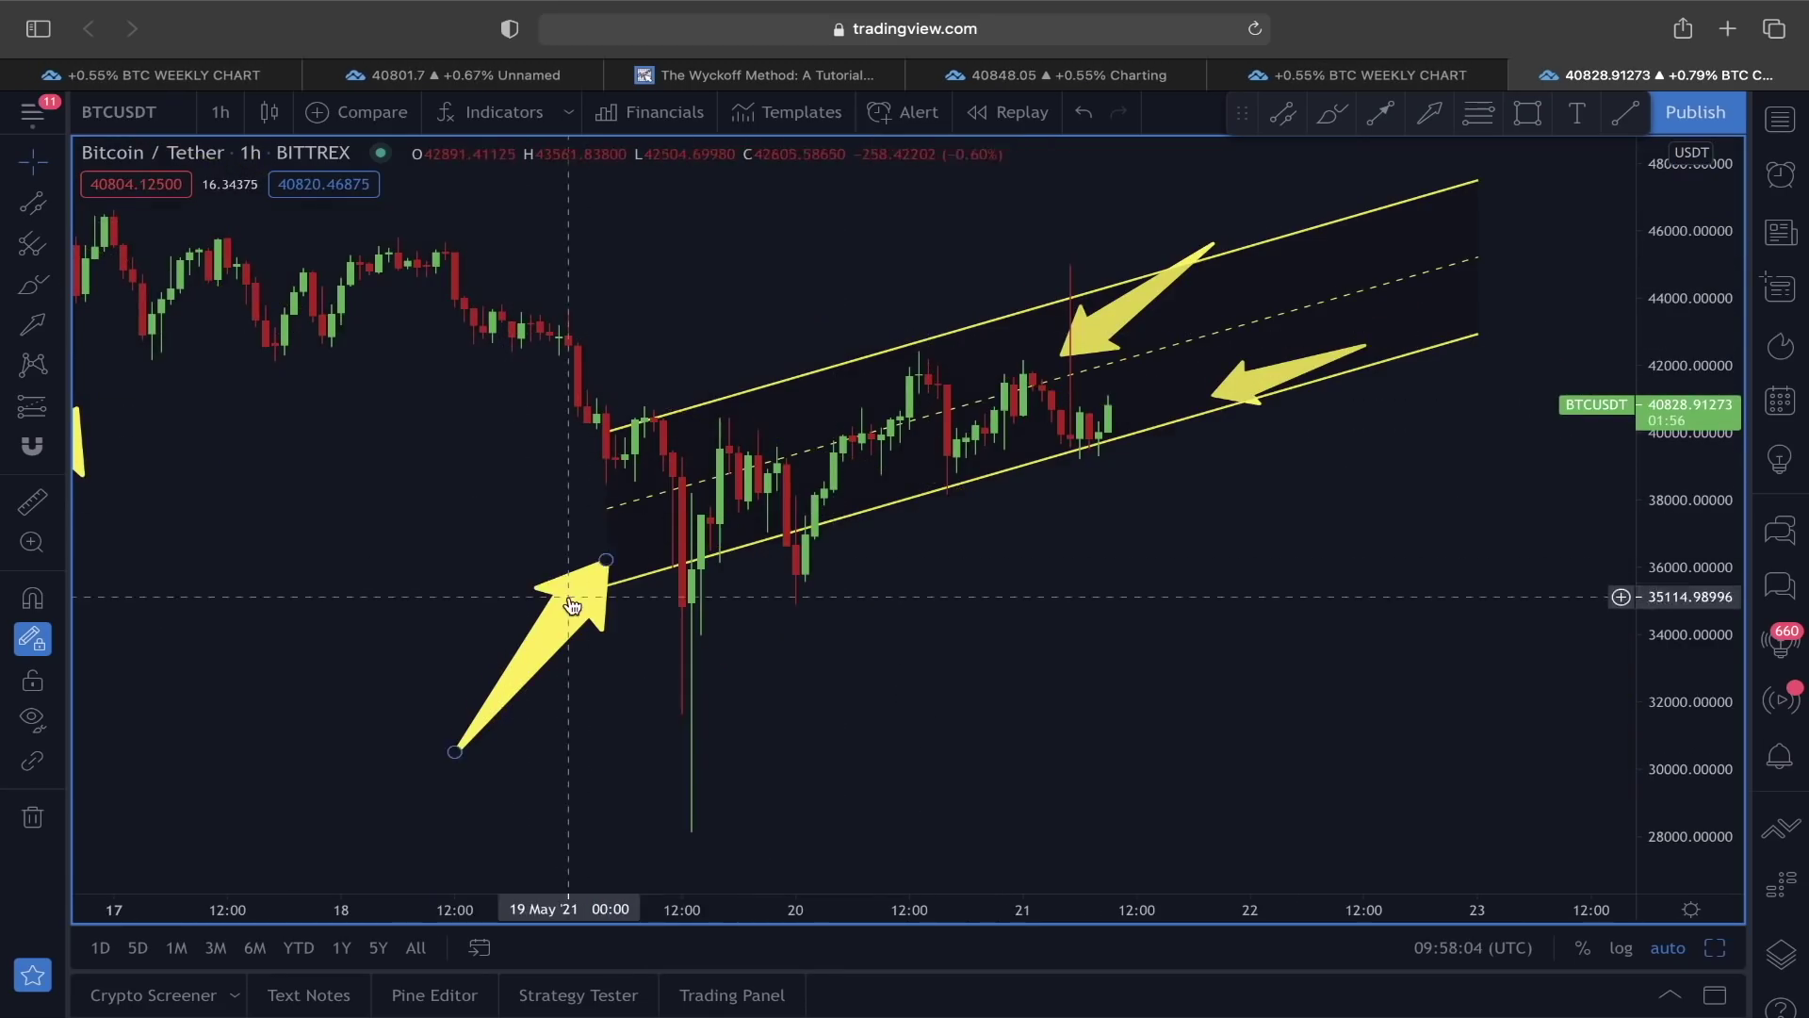
pyautogui.press('Delete')
pyautogui.click(1070, 352)
pyautogui.press('Delete')
# Move the ascending channel's lower start to about 34,039 on 19 May 08:00, and raise its upper edge to start at about 39,482.
pyautogui.scroll(1, 1072, 543)
pyautogui.moveTo(466, 573); pyautogui.dragTo(507, 624)
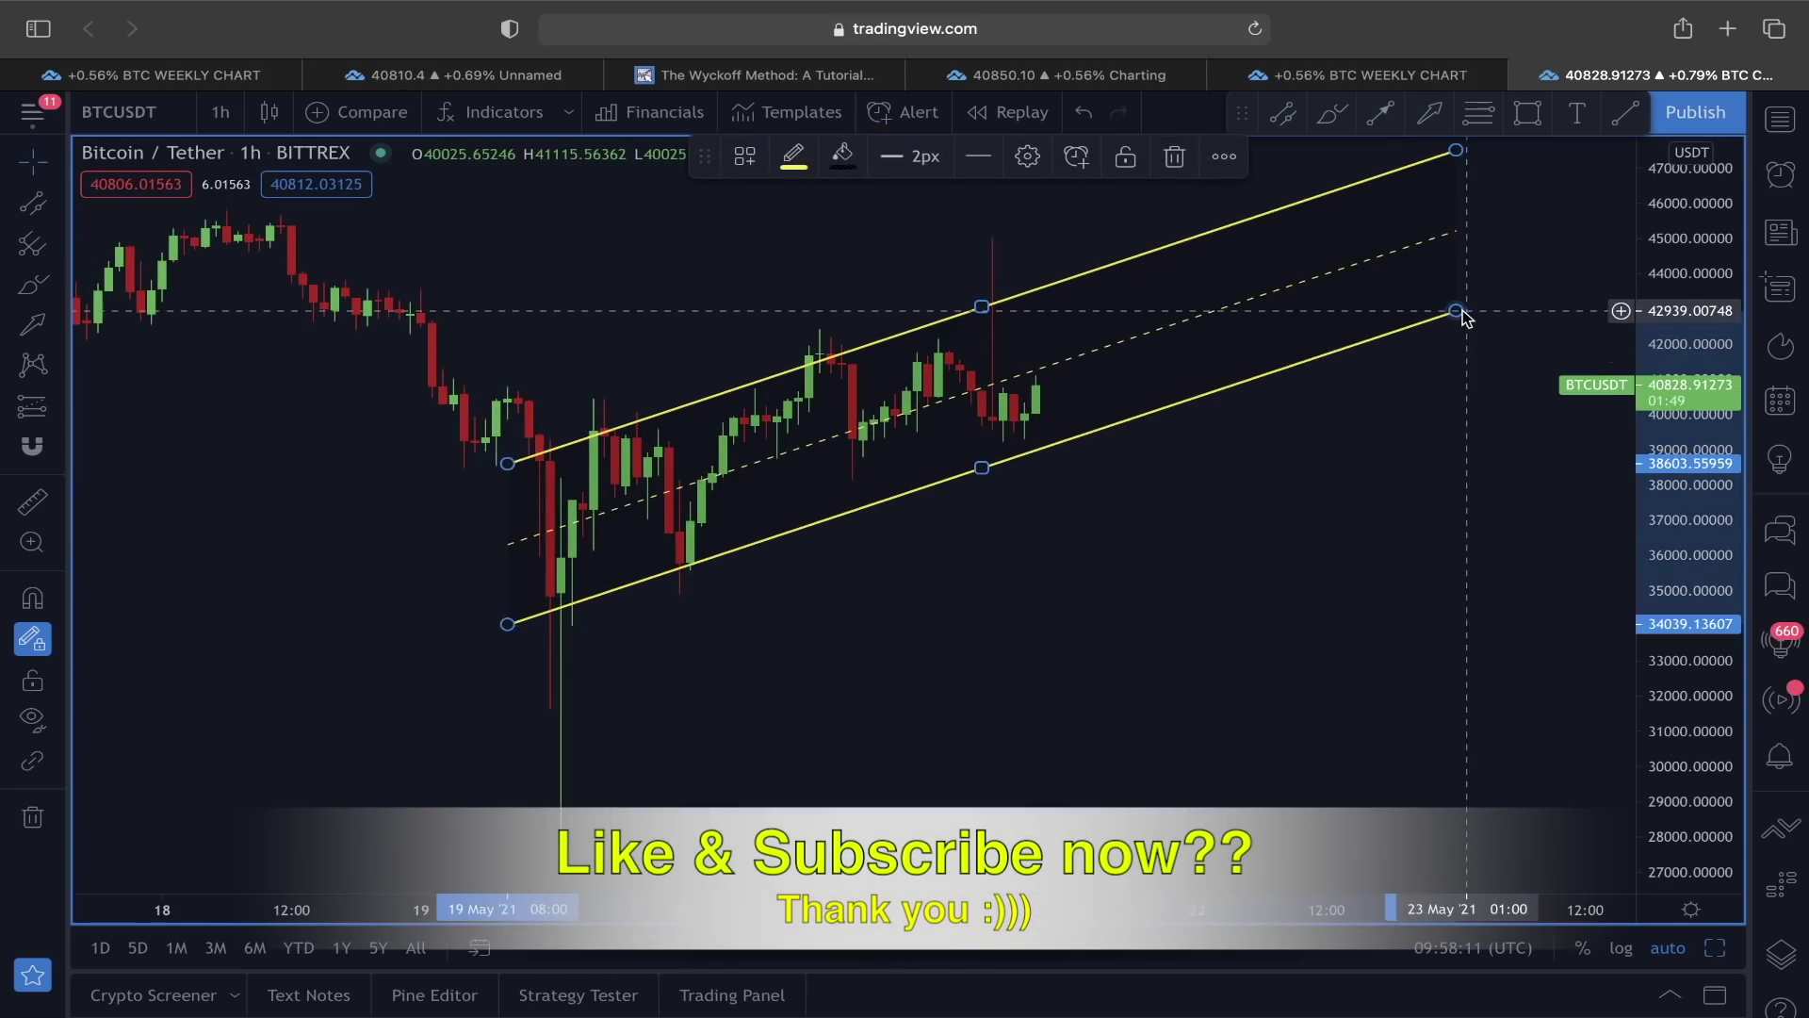
pyautogui.moveTo(982, 307); pyautogui.dragTo(980, 275)
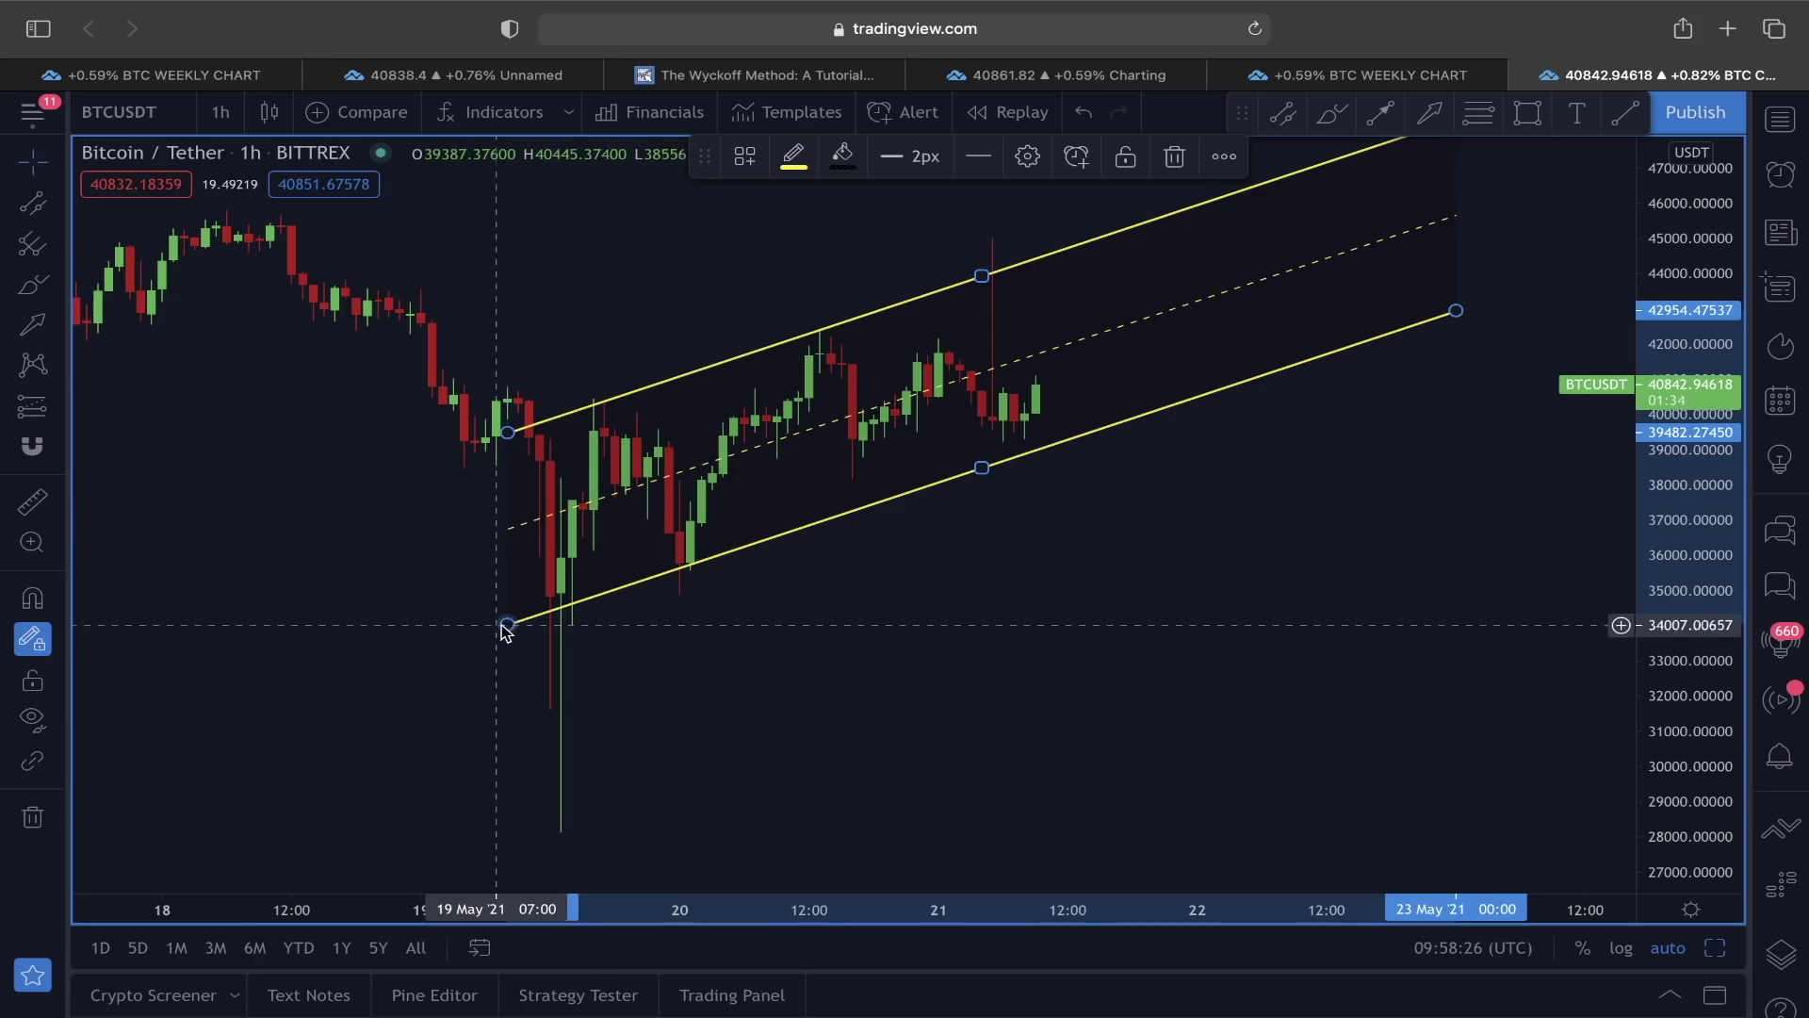
# Move the ascending channel's lower edge to run from about 34,360 on 19 May 08:00 to about 41,397 on 23 May 01:00.
pyautogui.moveTo(507, 624); pyautogui.dragTo(507, 612)
pyautogui.moveTo(1459, 313); pyautogui.dragTo(1466, 365)
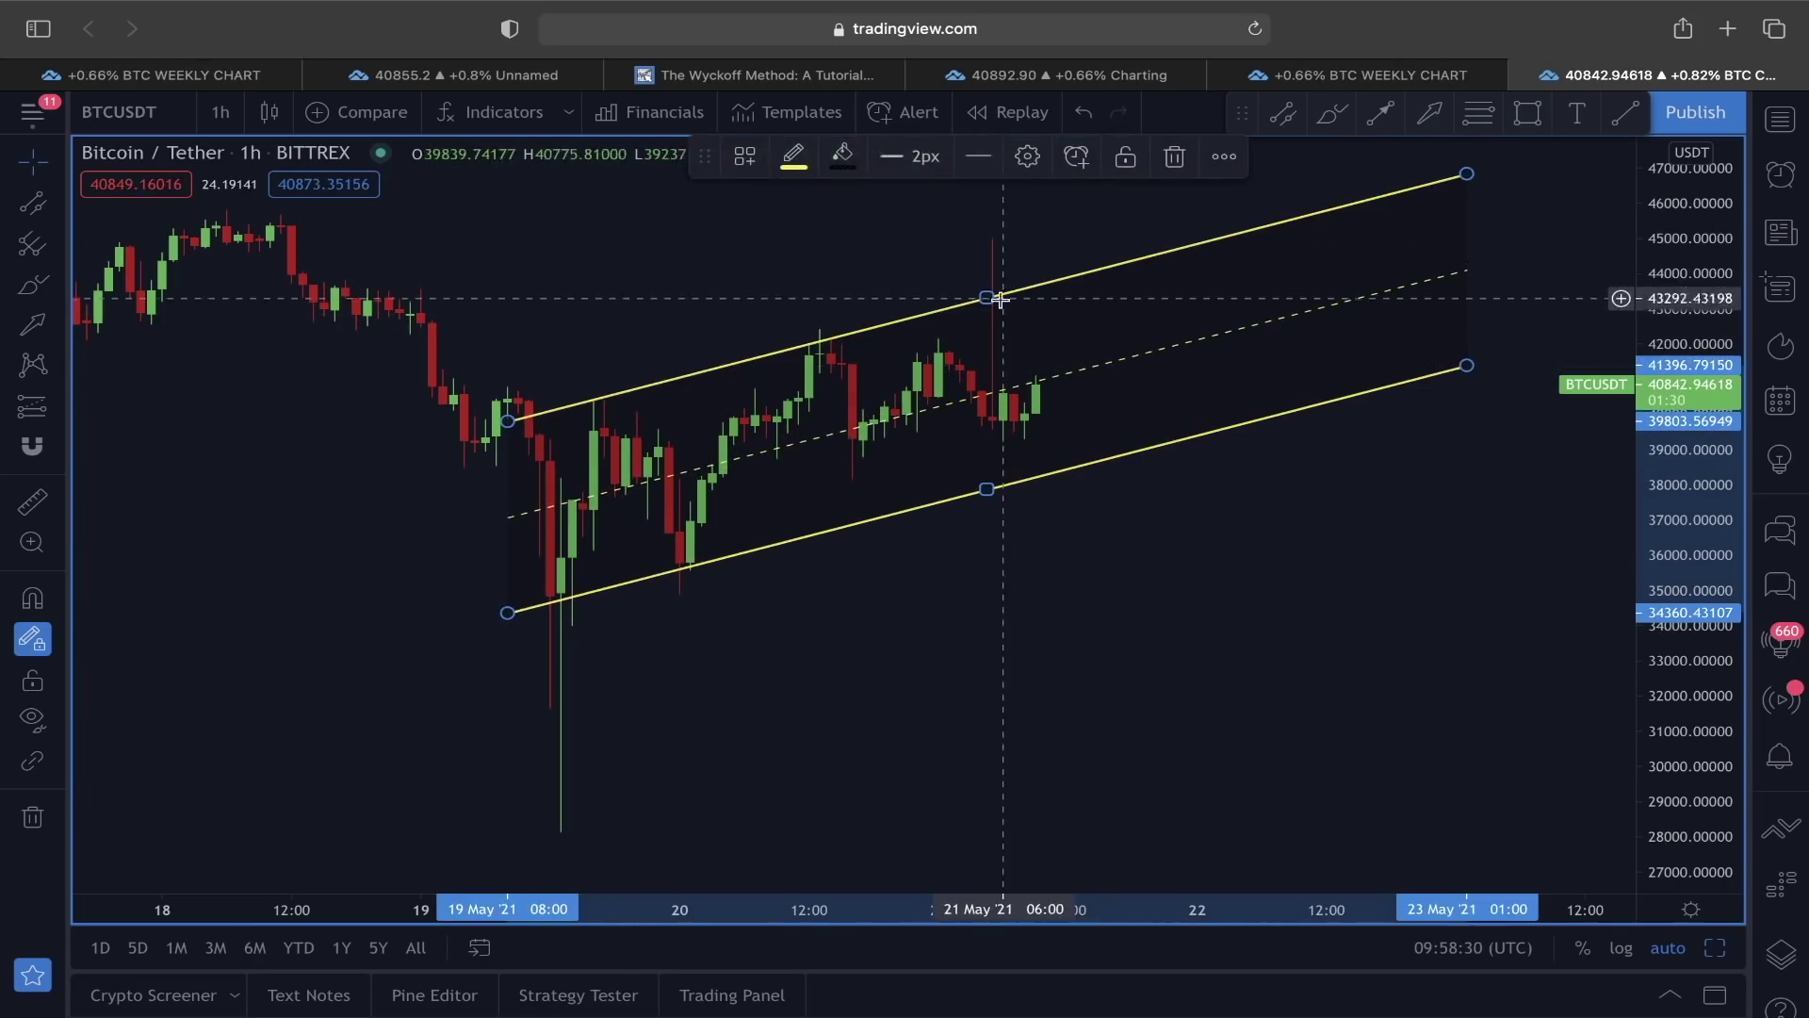
pyautogui.click(679, 408)
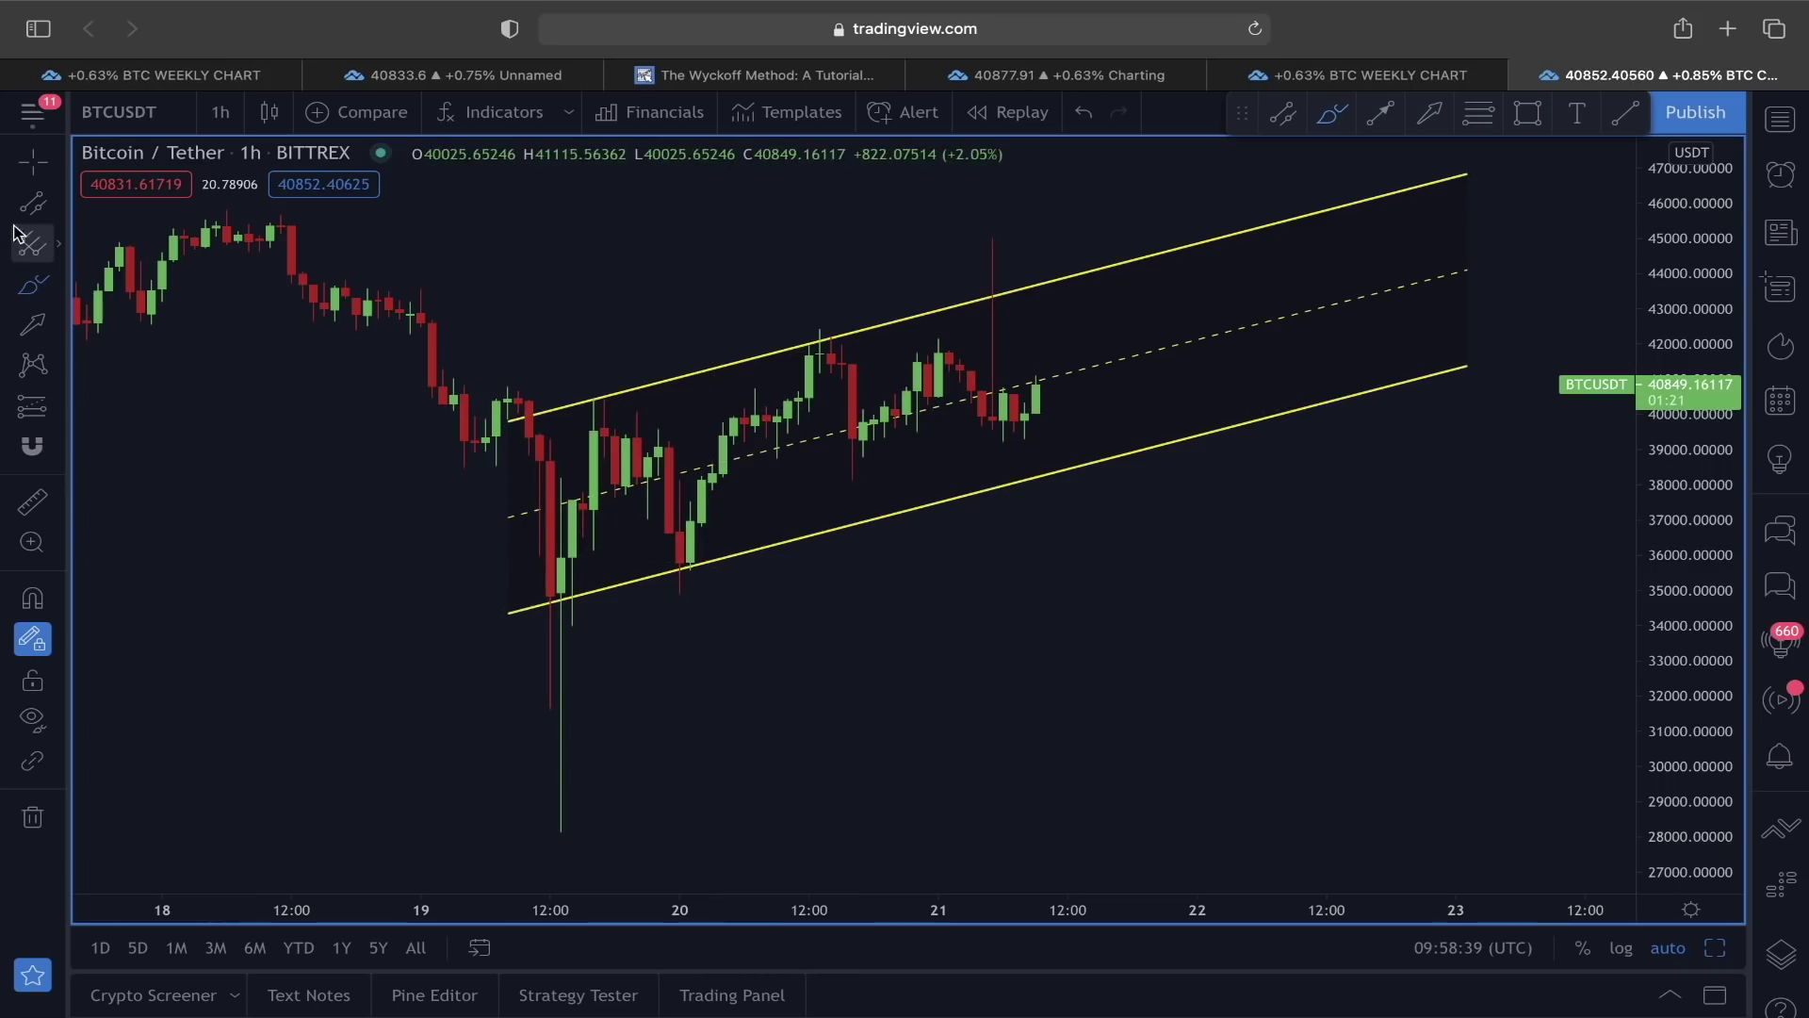
# Draw a descending trend line from about 49,749 on 16 May 09:00 to about 37,616 on 23 May 11:00.
pyautogui.scroll(-2, 372, 274)
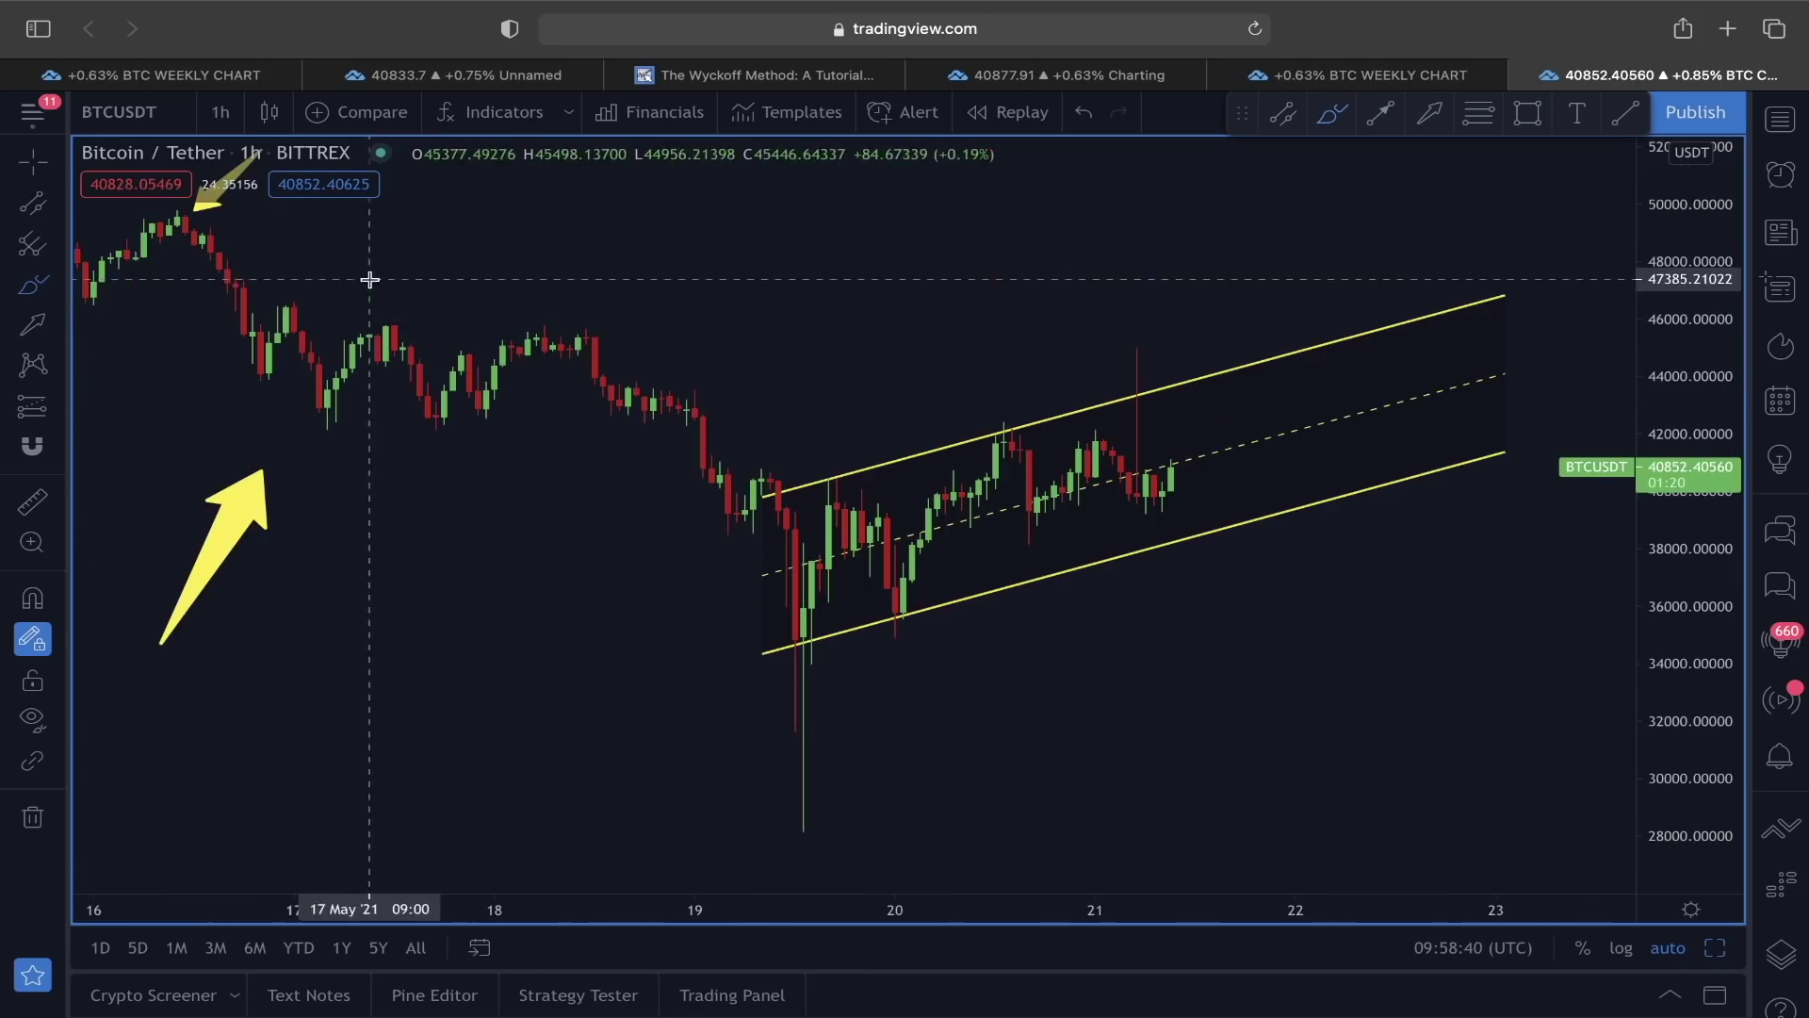
pyautogui.click(57, 203)
pyautogui.click(161, 198)
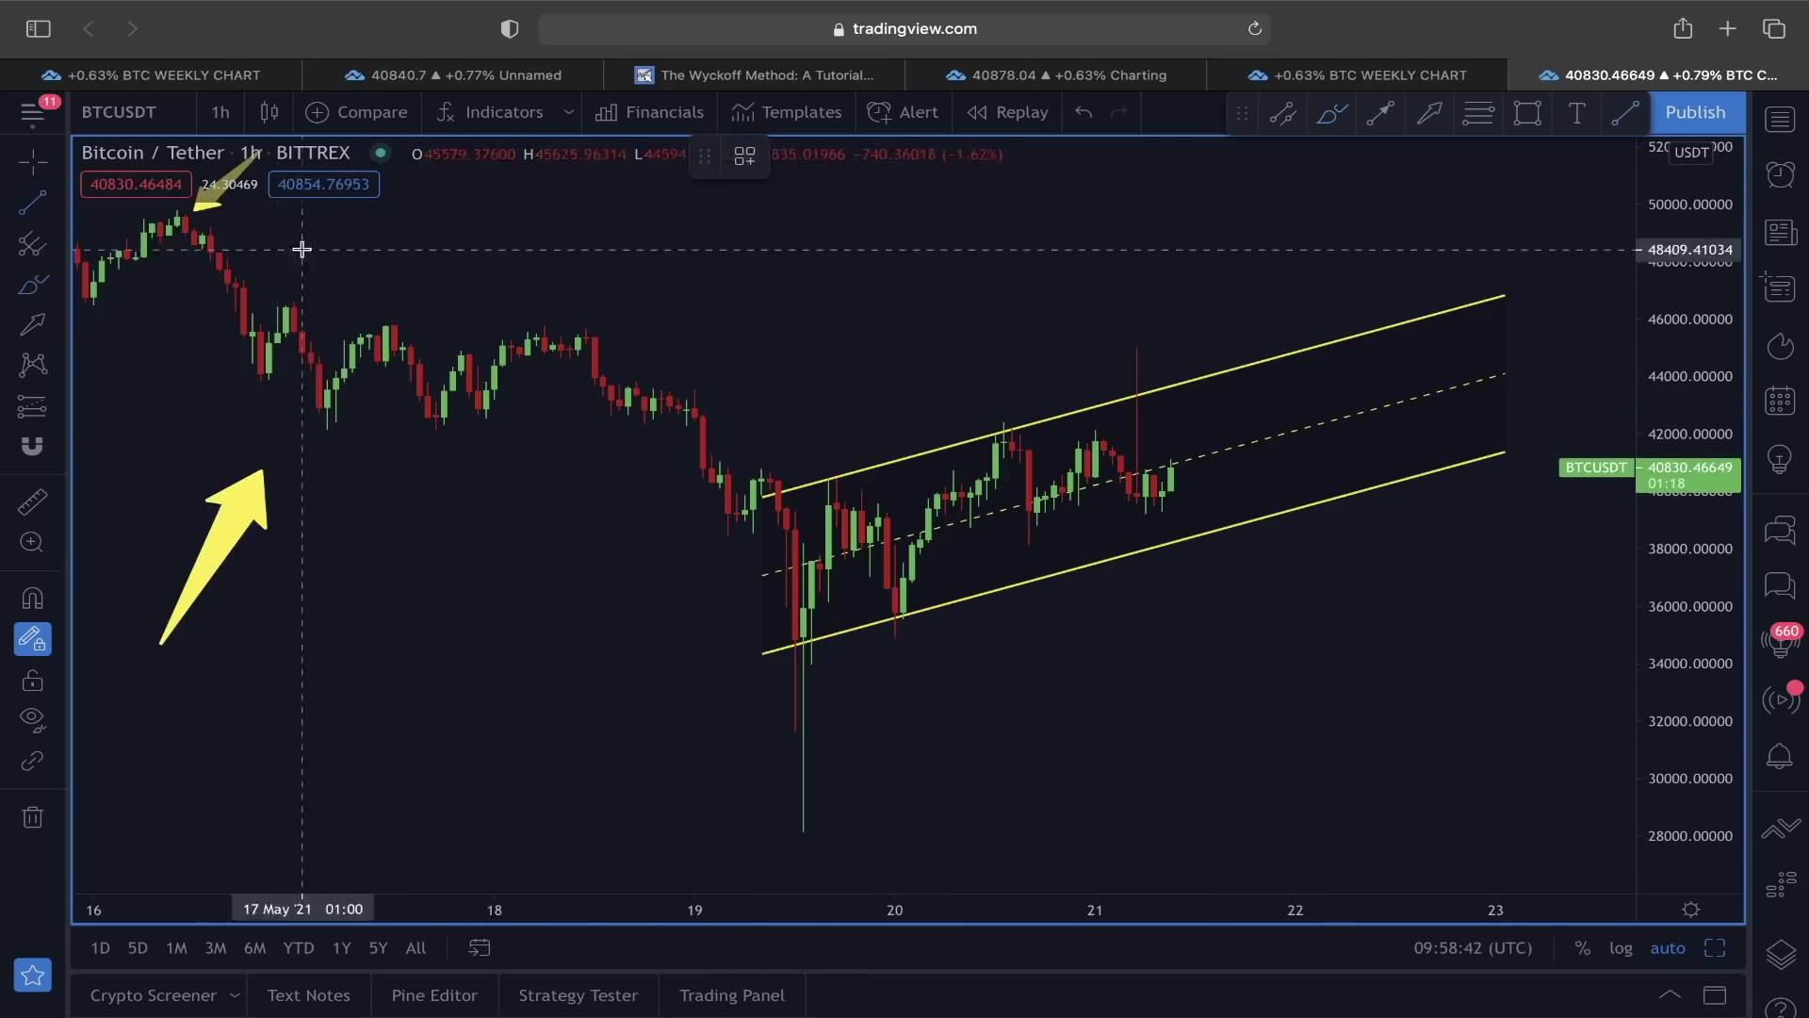
pyautogui.click(169, 212)
pyautogui.click(1583, 559)
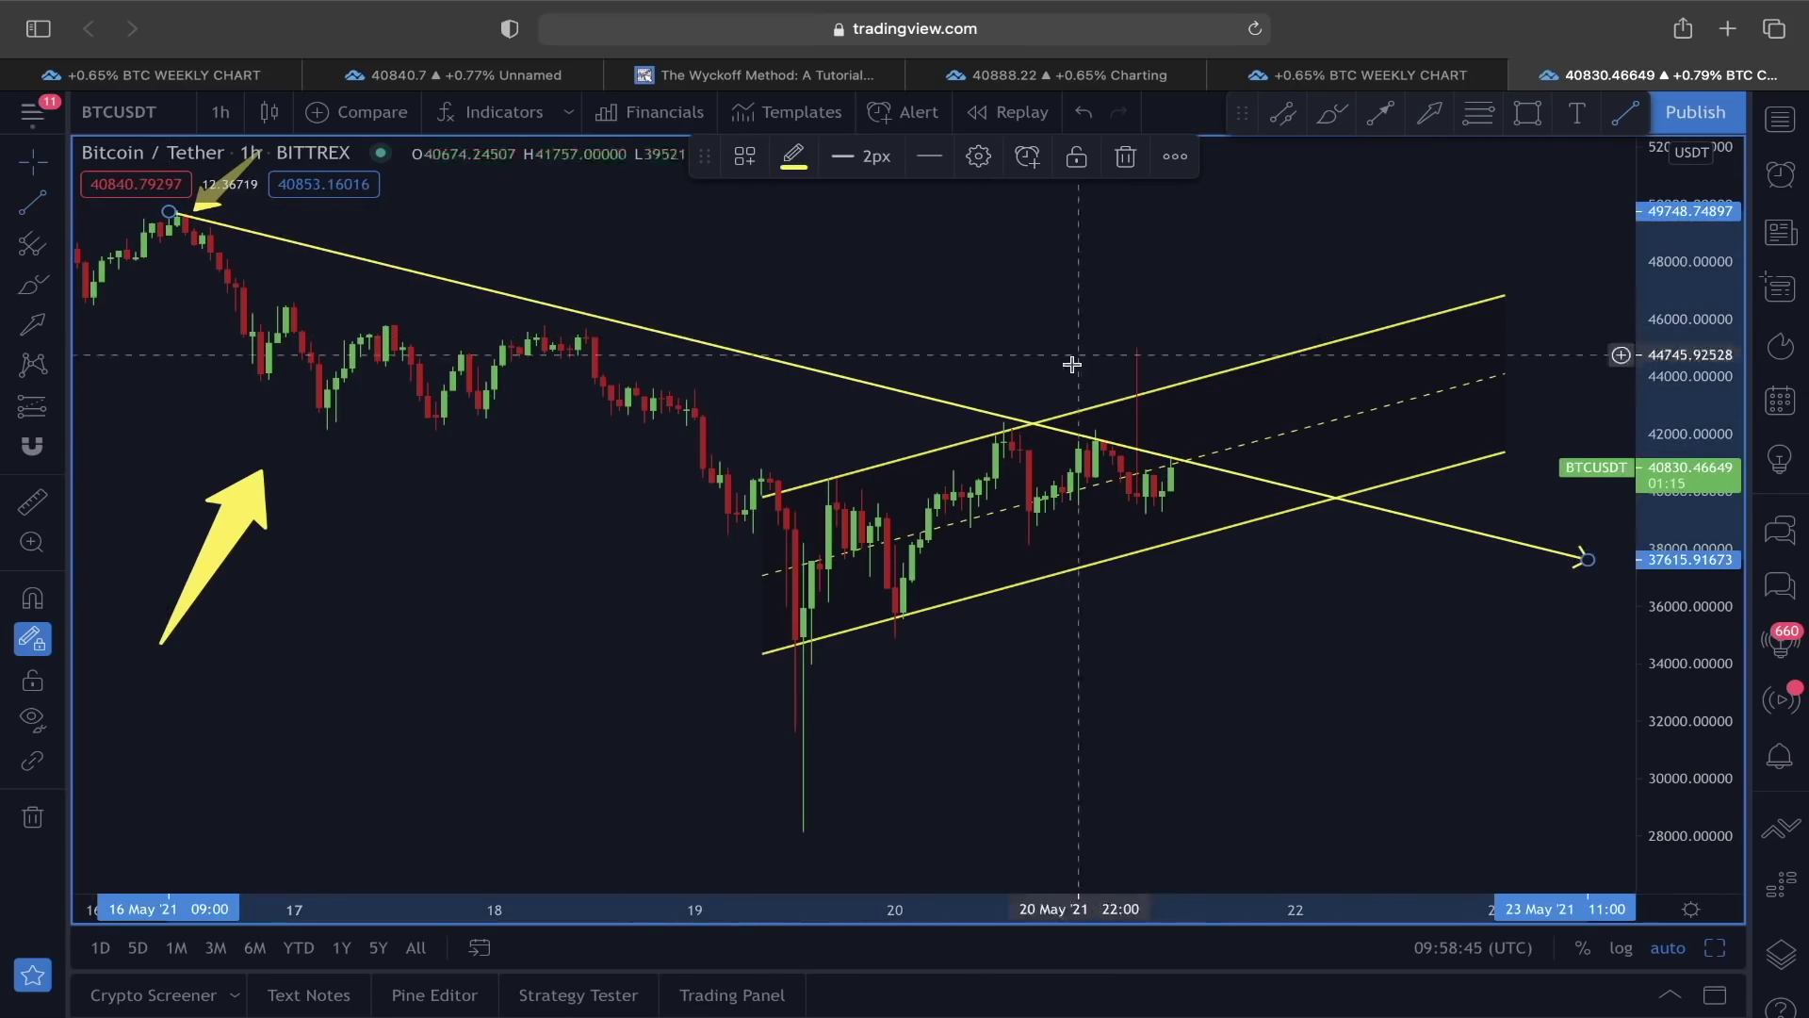
# Draw a thin rectangular zone from about 39,300 to 39,800, spanning about 19 May 11:00 to 22 May 06:00.
pyautogui.scroll(2, 1196, 521)
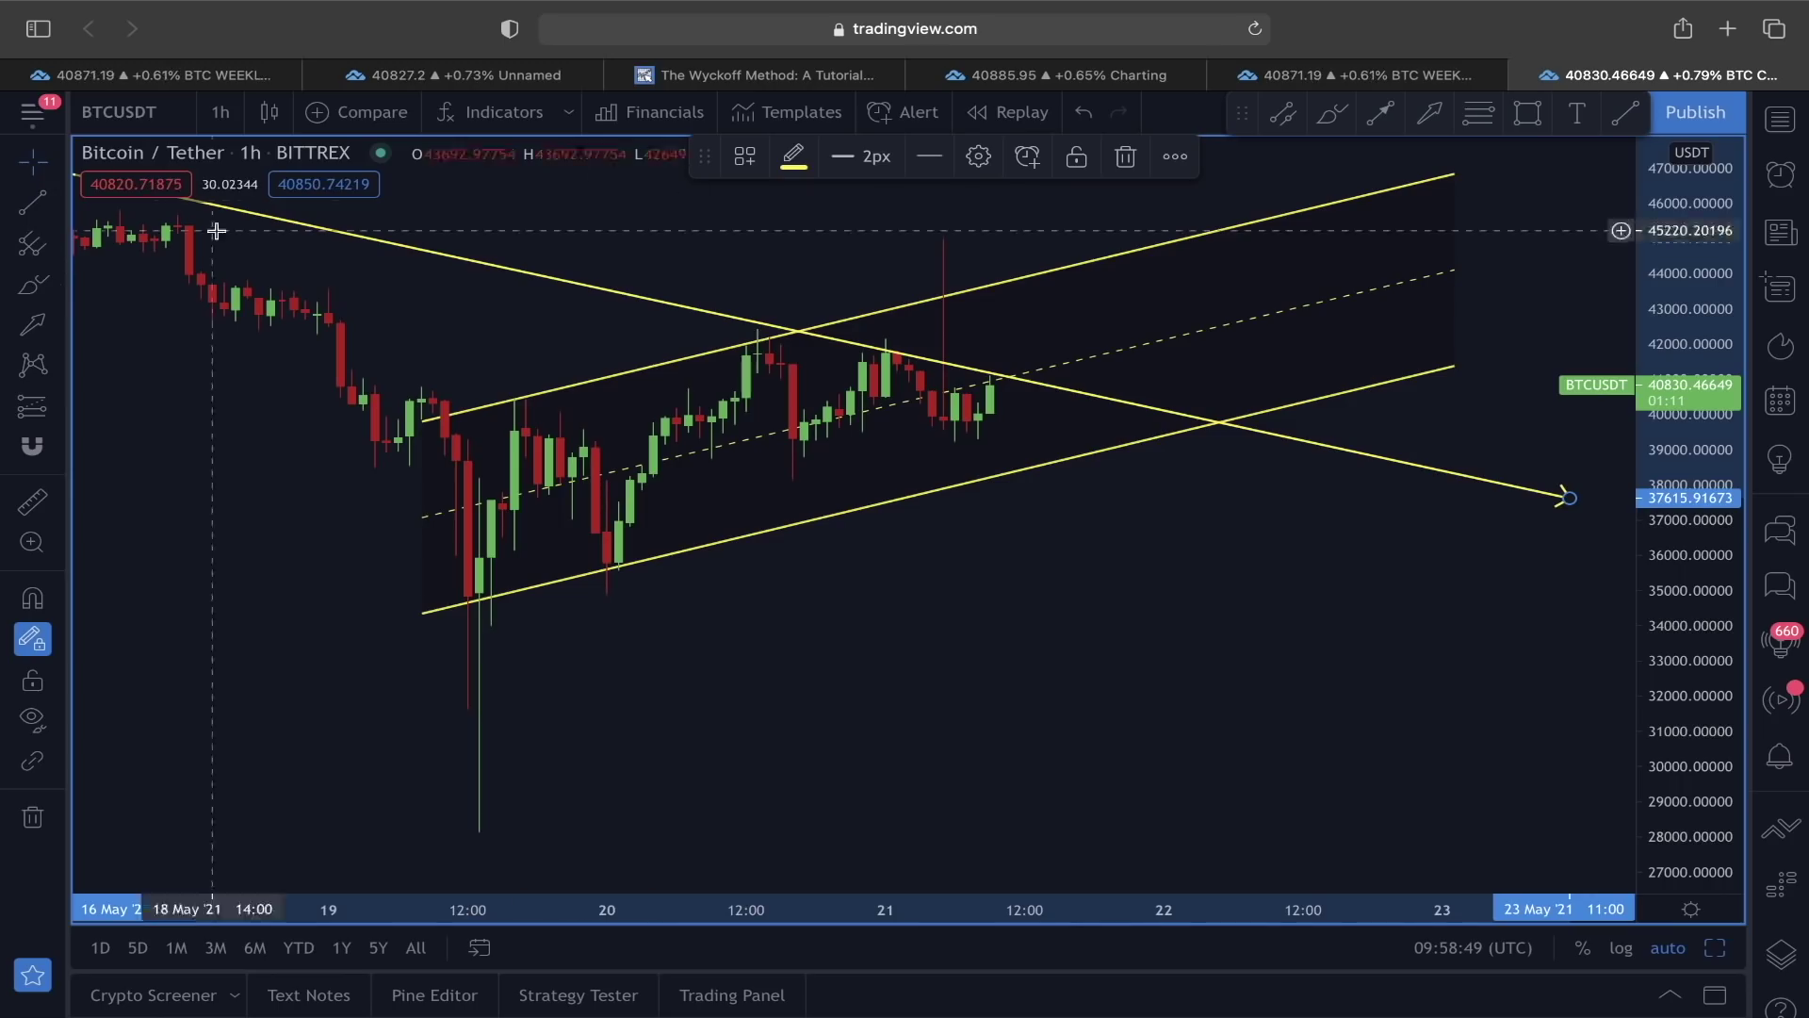
pyautogui.click(57, 205)
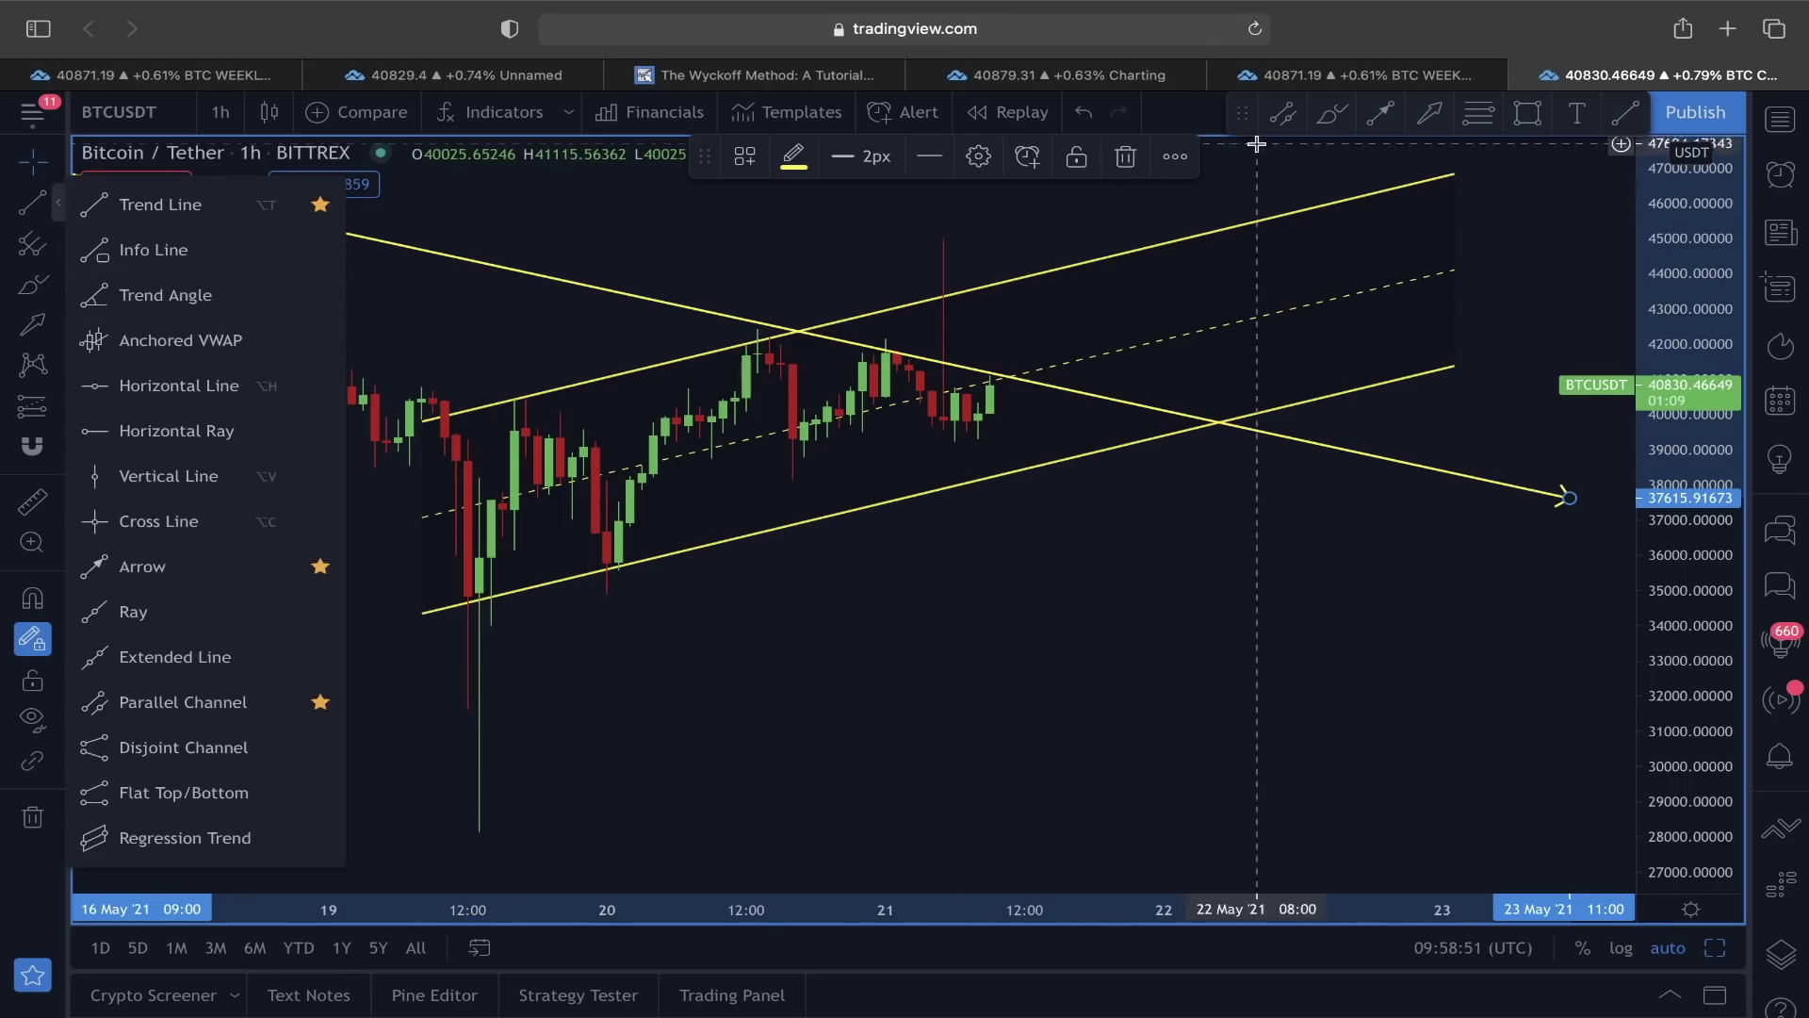
pyautogui.click(1543, 122)
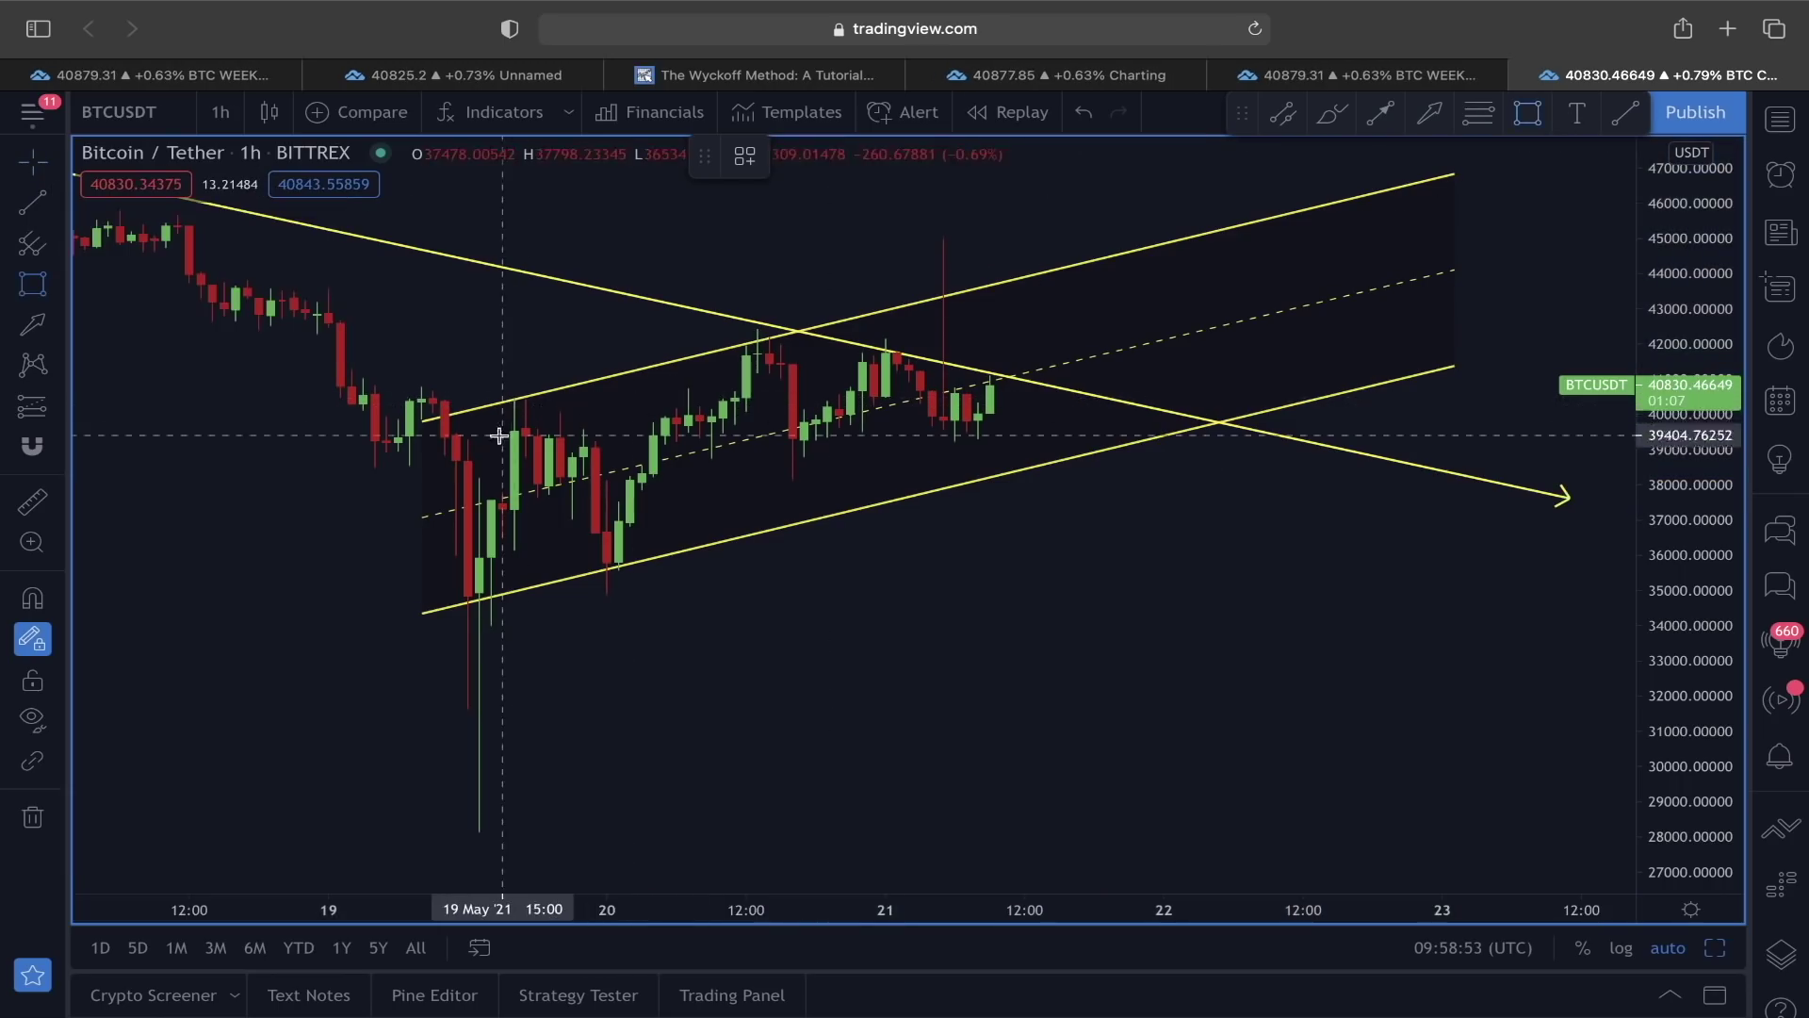
pyautogui.moveTo(506, 437); pyautogui.dragTo(1235, 424)
pyautogui.moveTo(502, 431); pyautogui.dragTo(456, 431)
# Place two downward and three upward arrow markers at the rectangular zone, plus three downward ones along the descending trend line.
pyautogui.click(33, 323)
pyautogui.moveTo(480, 350)
pyautogui.mouseDown()
pyautogui.moveTo(504, 415)
pyautogui.moveTo(581, 438)
pyautogui.mouseUp()
pyautogui.moveTo(702, 490); pyautogui.dragTo(700, 432)
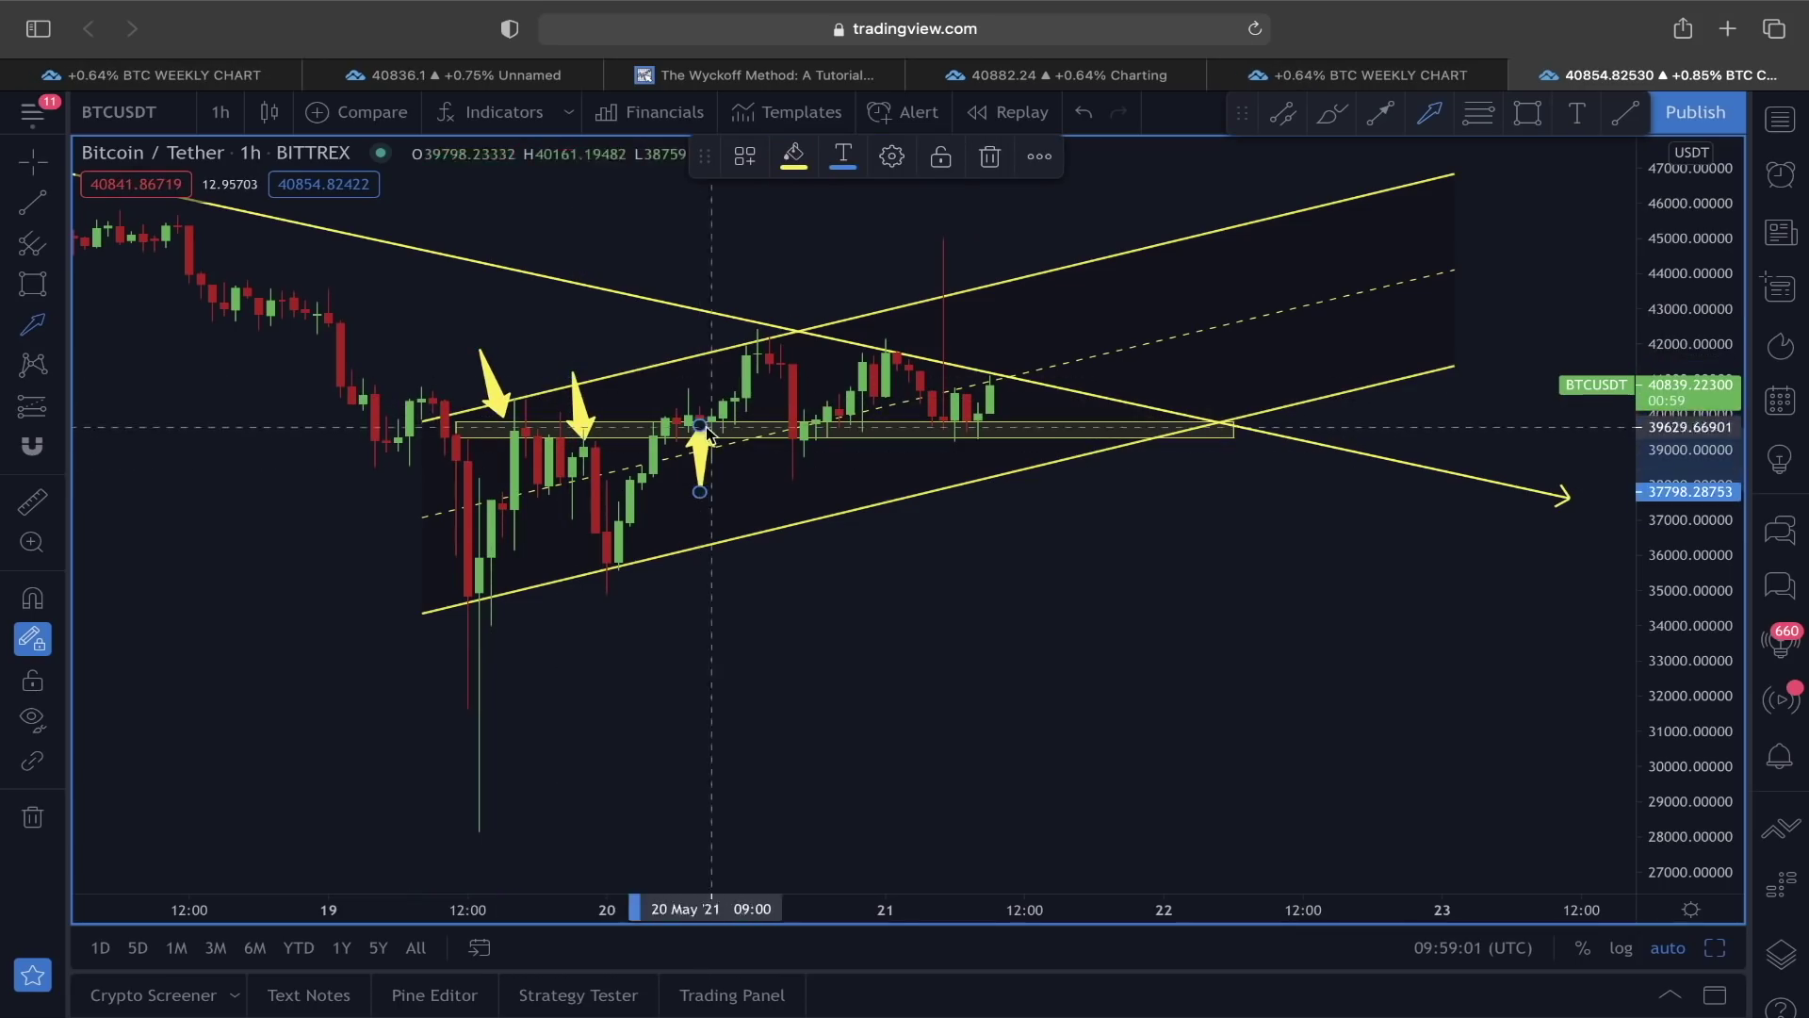
pyautogui.moveTo(827, 512); pyautogui.dragTo(814, 443)
pyautogui.moveTo(966, 495); pyautogui.dragTo(979, 437)
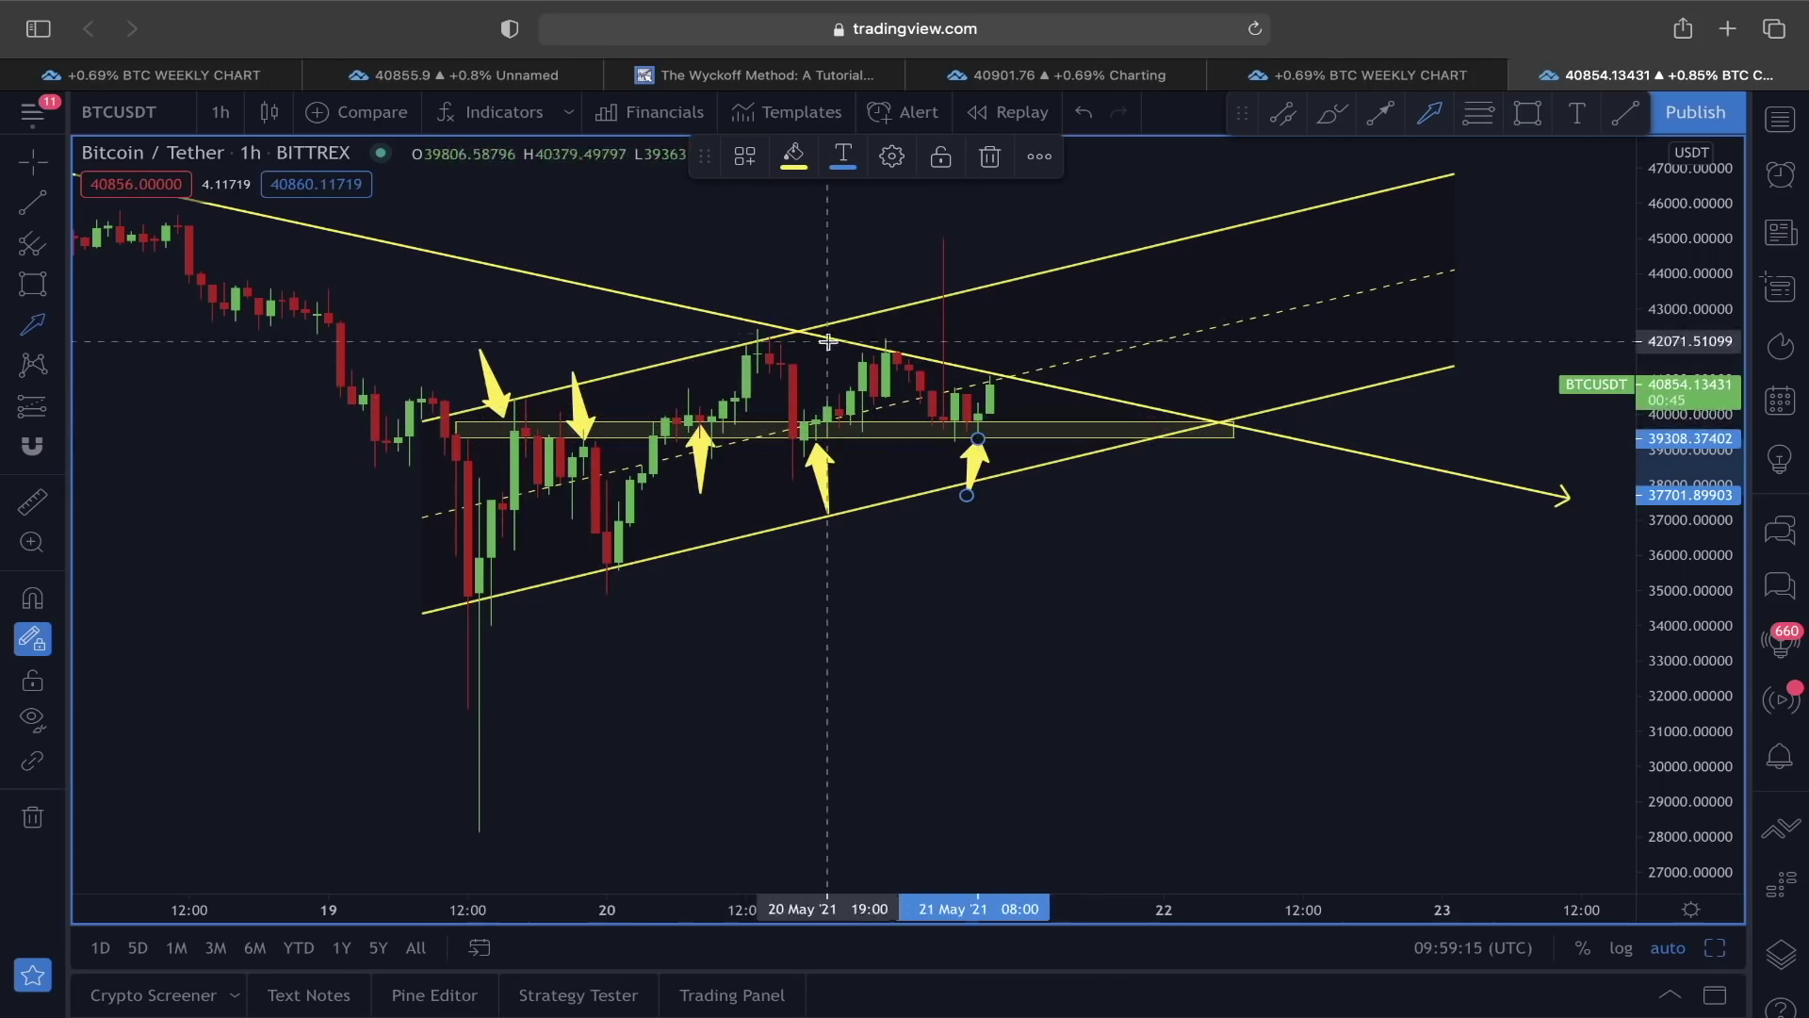
pyautogui.moveTo(828, 254); pyautogui.dragTo(790, 306)
pyautogui.moveTo(914, 300)
pyautogui.mouseDown()
pyautogui.moveTo(912, 336)
pyautogui.moveTo(1002, 362)
pyautogui.mouseUp()
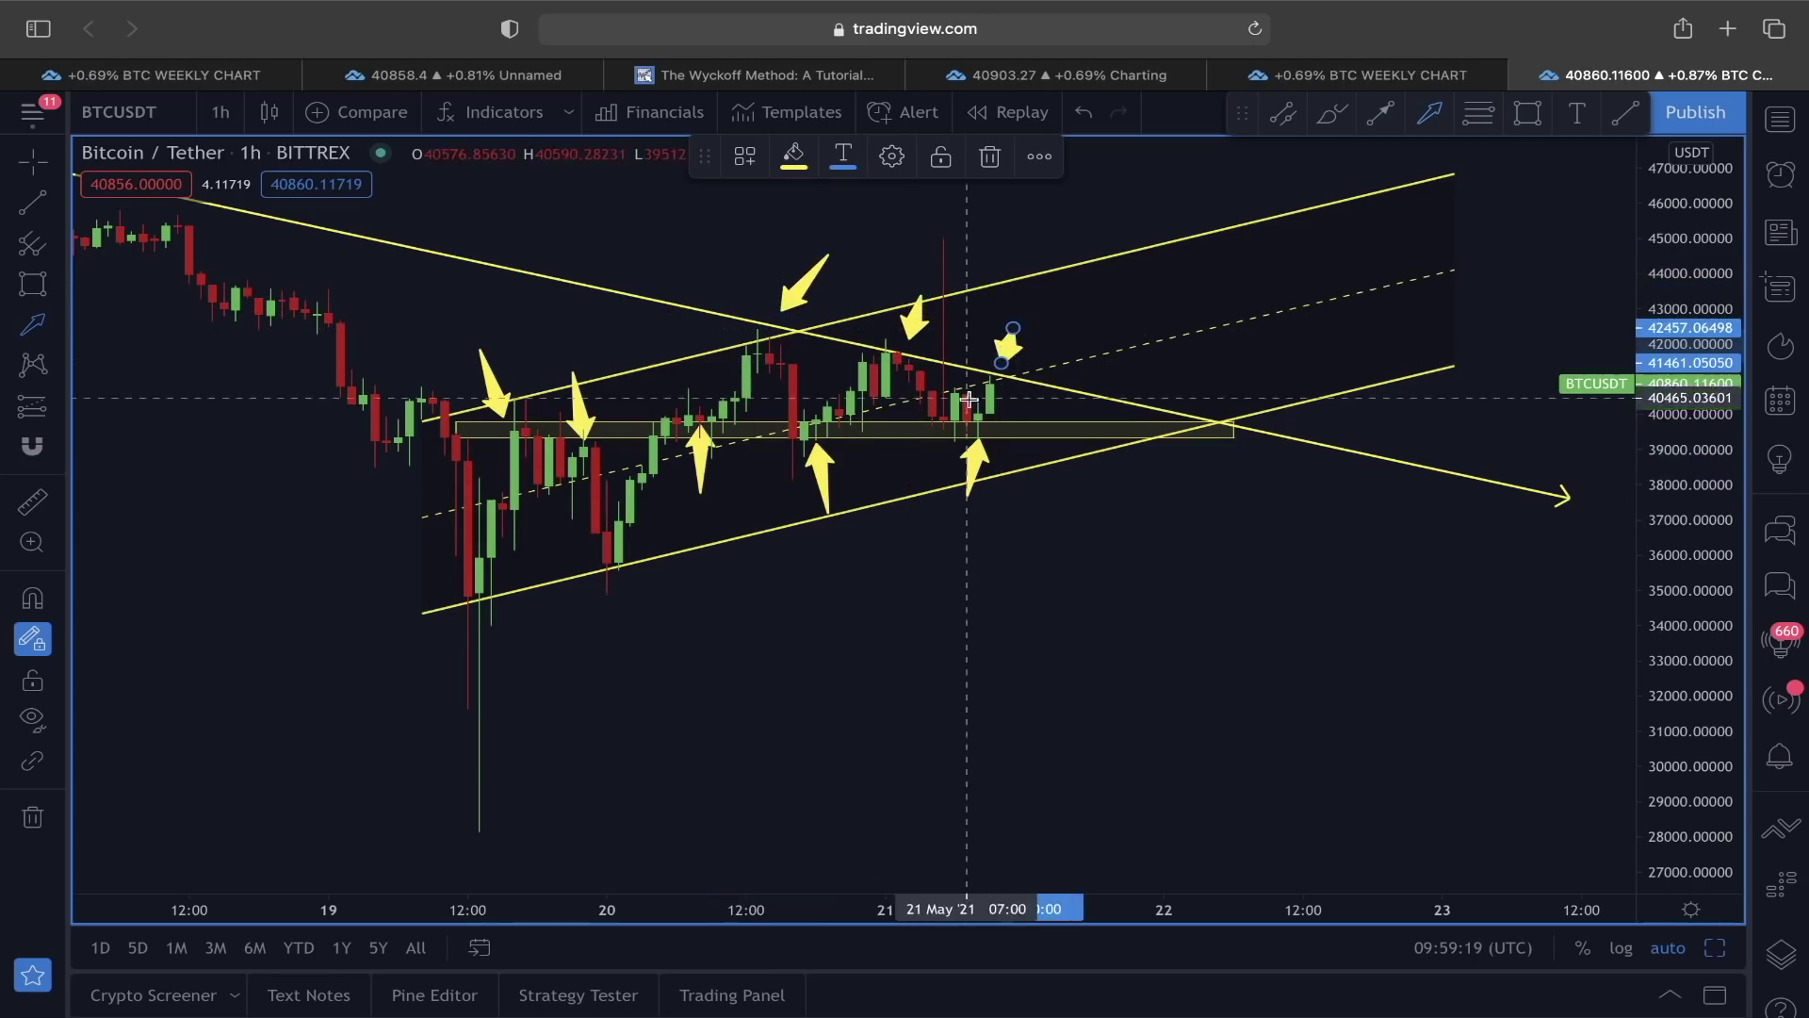
# Brush a projected path from the latest candle, dipping to the zone, zigzagging to the descending trend line, and rising to about 44,000.
pyautogui.hotkey('alt', 'b')
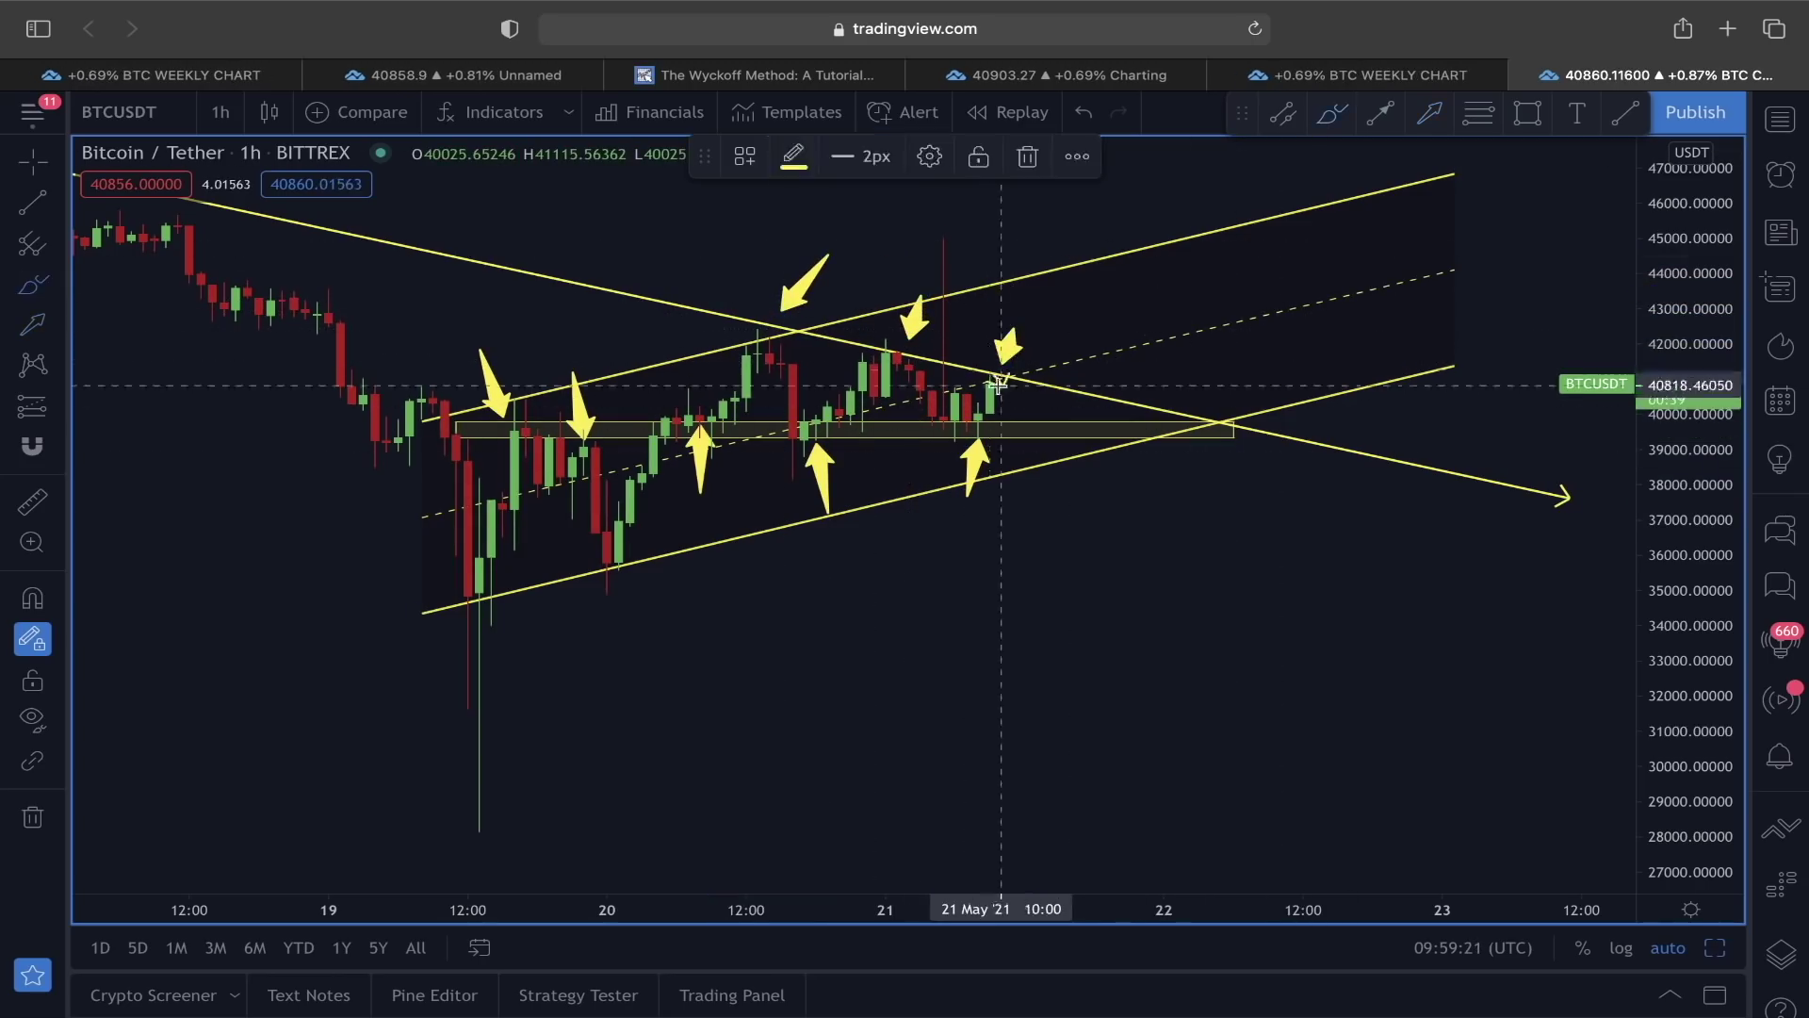
pyautogui.moveTo(1034, 381)
pyautogui.mouseDown()
pyautogui.moveTo(1060, 414)
pyautogui.moveTo(1103, 399)
pyautogui.mouseUp()
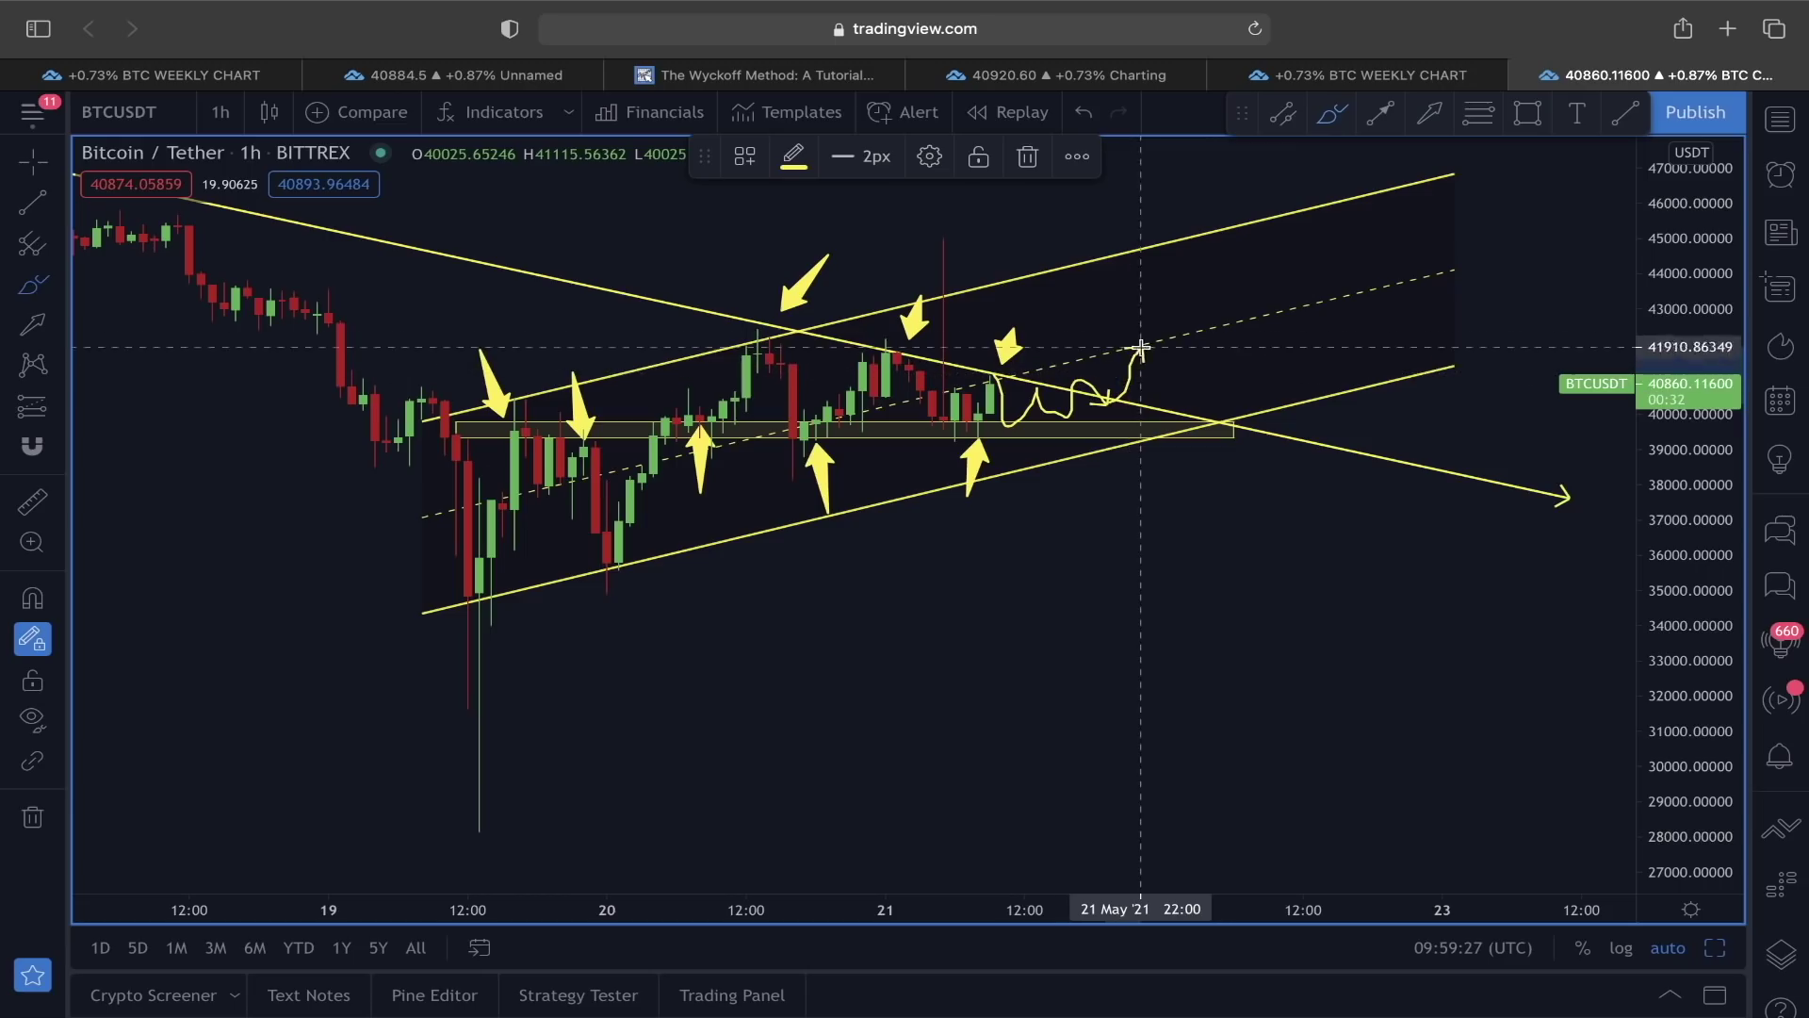
pyautogui.moveTo(1140, 349); pyautogui.dragTo(1153, 303)
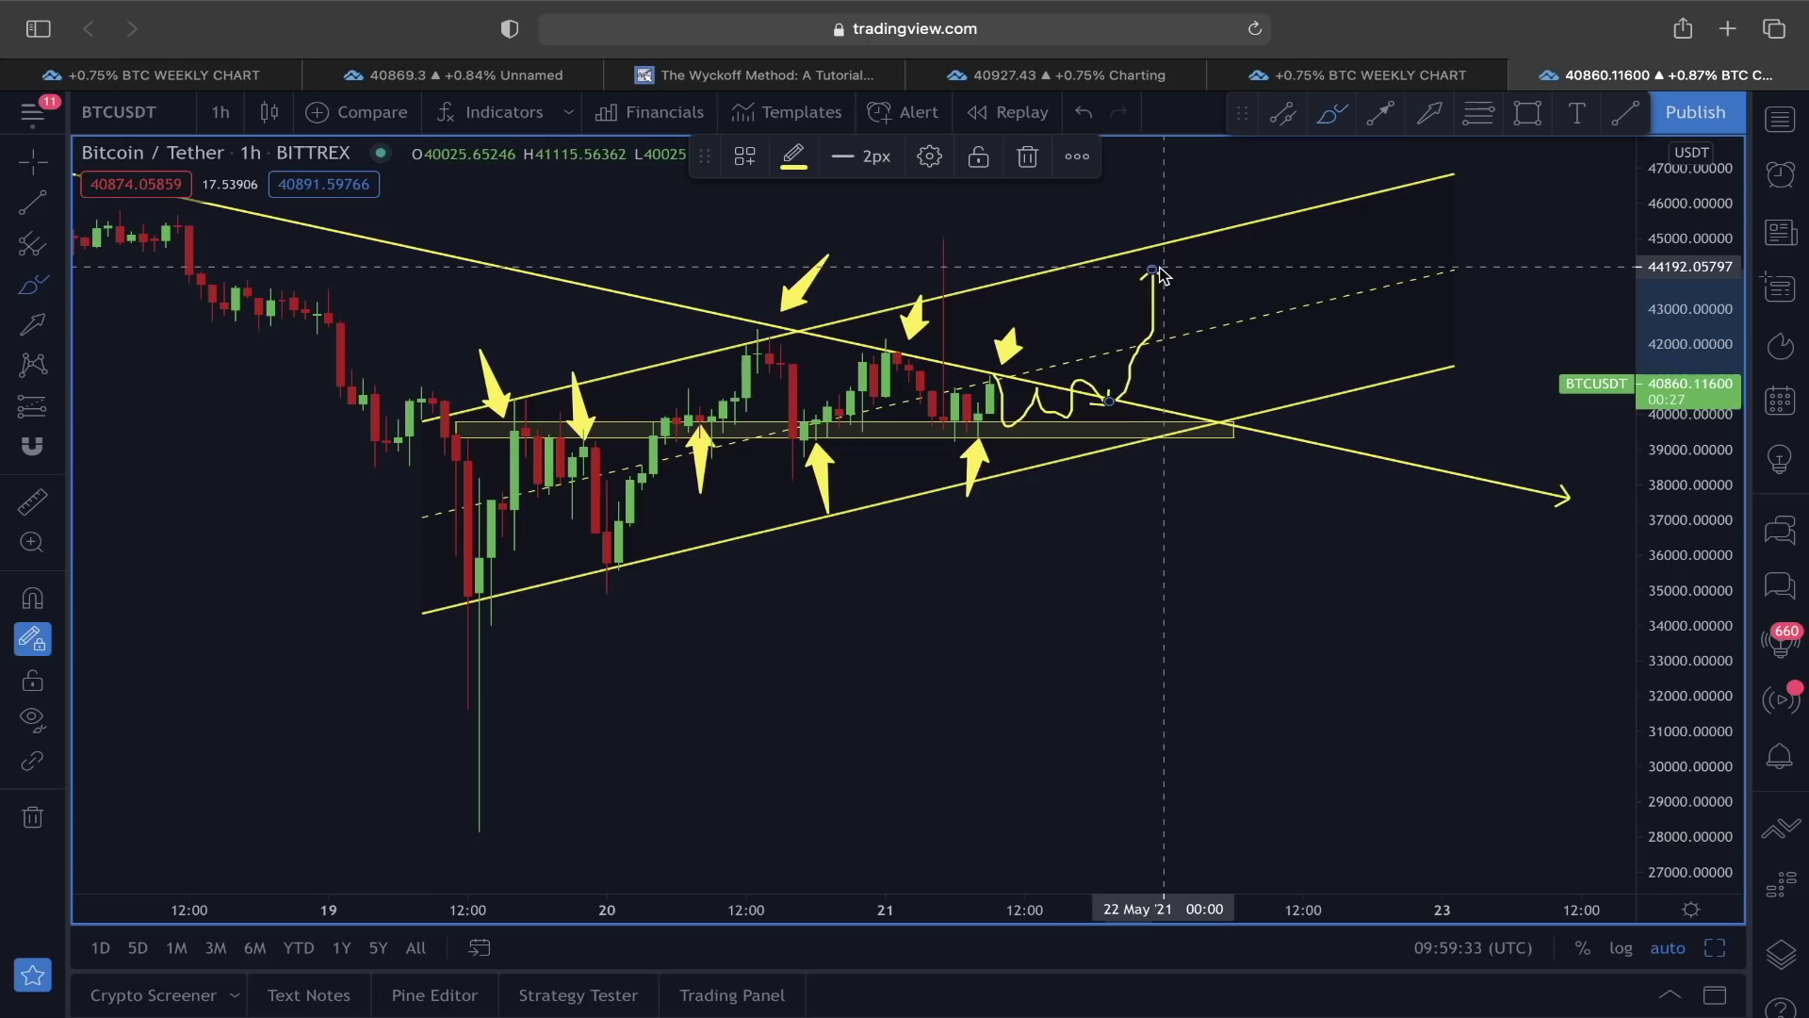
pyautogui.click(994, 421)
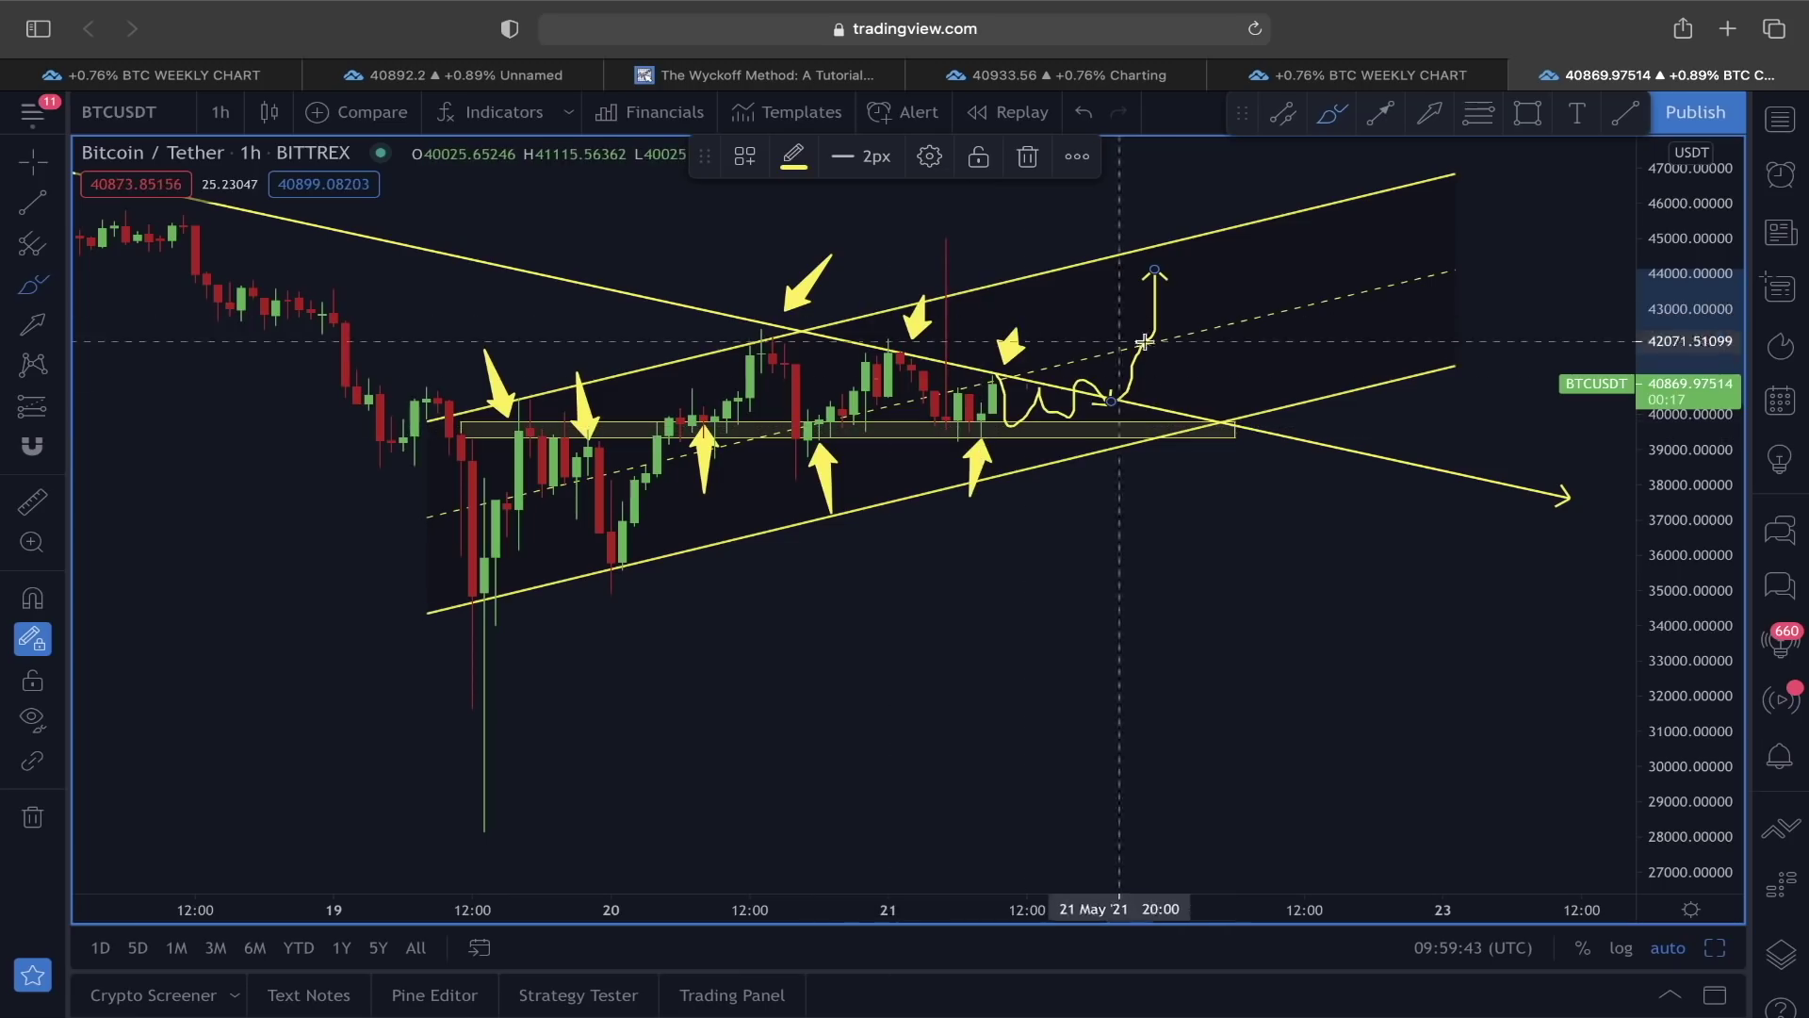
# Compare the Wyckoff-labelled daily chart's projected path with the 4-hour monthly pivot chart's path.
pyautogui.click(478, 81)
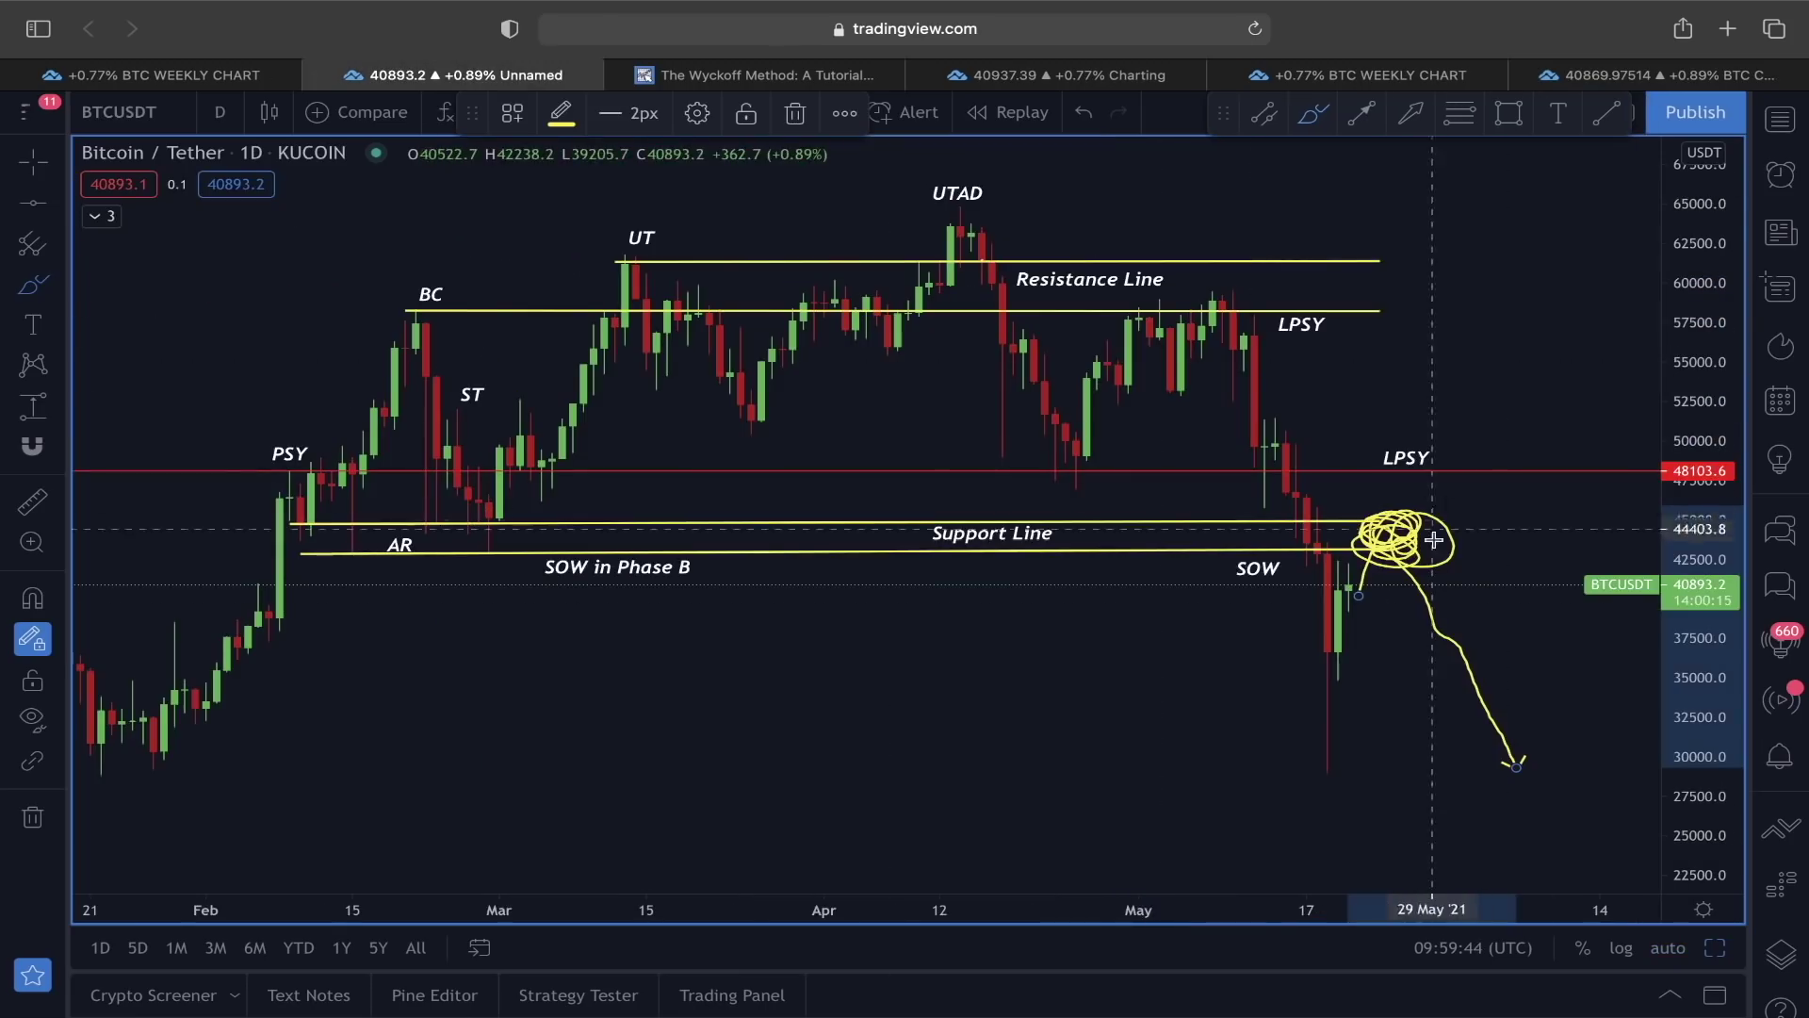
pyautogui.click(1022, 79)
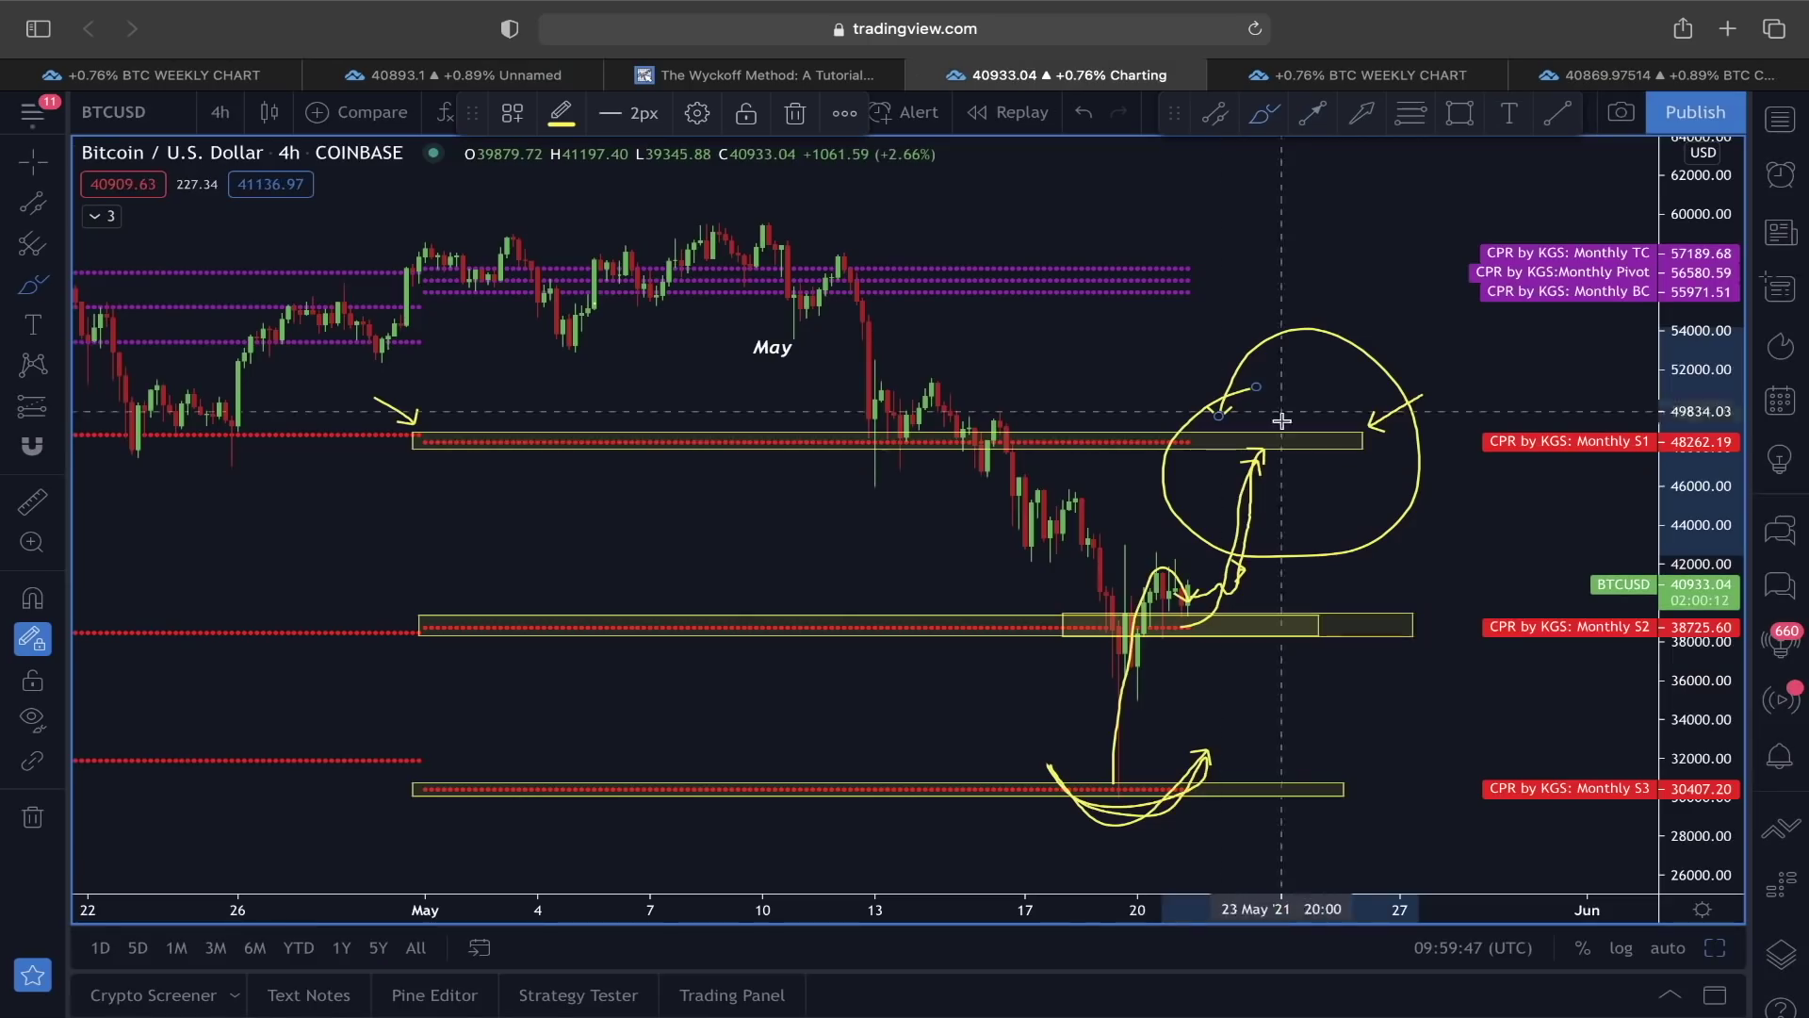
pyautogui.click(452, 75)
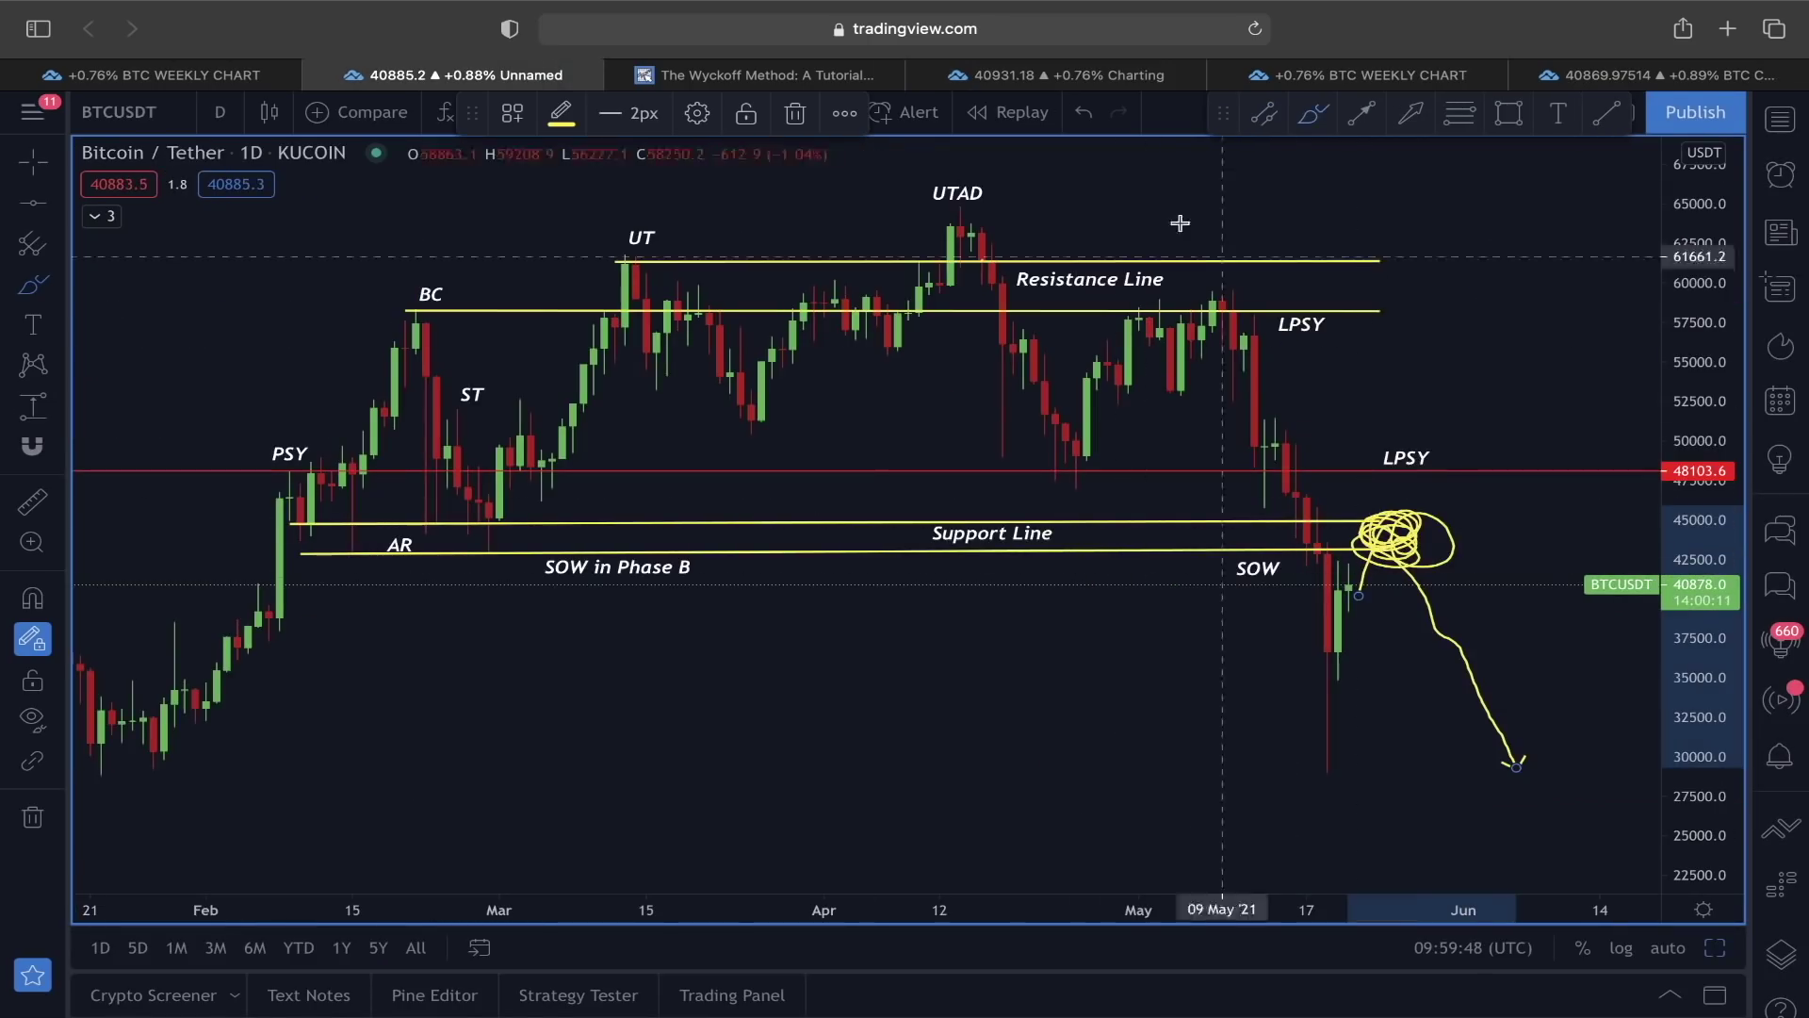
pyautogui.click(1056, 75)
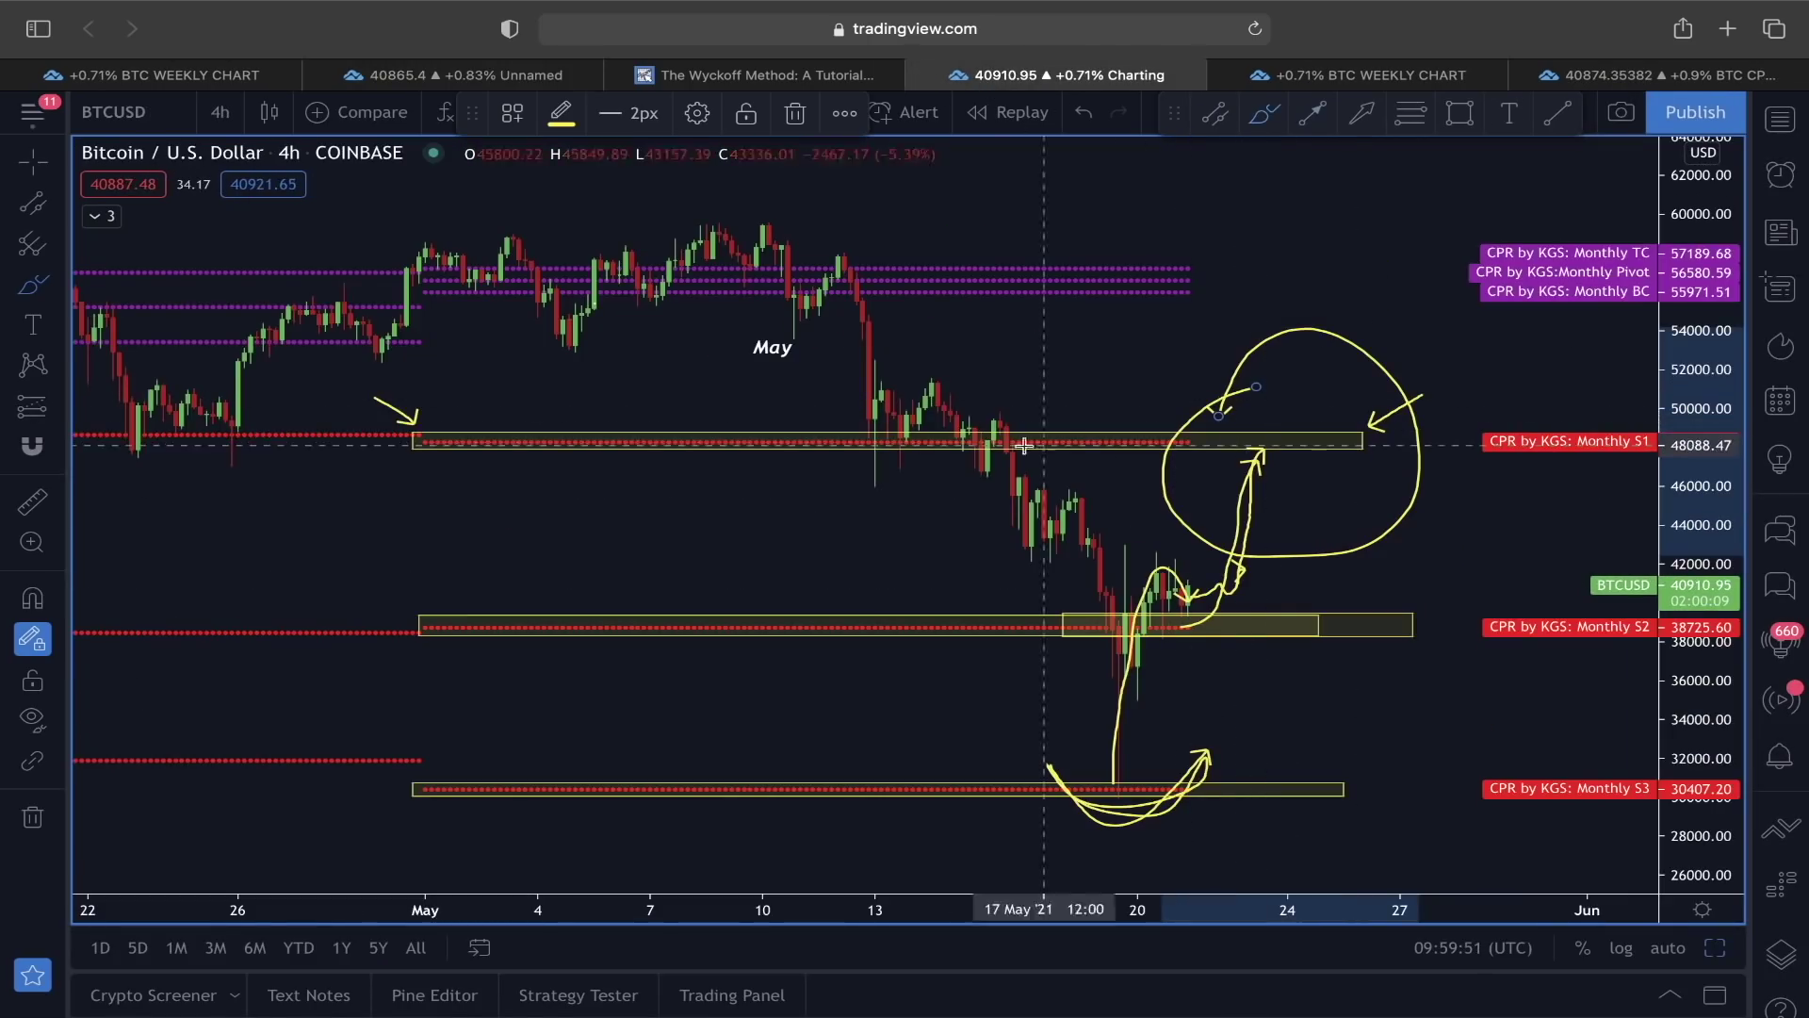